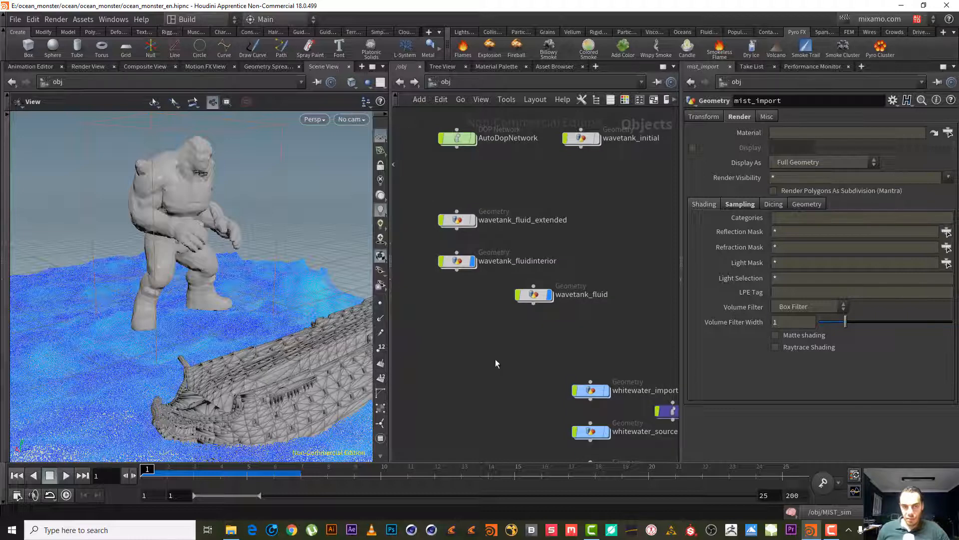
# Step: Examine the object-level network and the monster, battle ship and wave tank in the ocean scene
pyautogui.scroll(-2, 490, 345)
pyautogui.scroll(-3, 503, 337)
pyautogui.moveTo(487, 341); pyautogui.dragTo(573, 361, button='middle')
pyautogui.moveTo(542, 371); pyautogui.dragTo(569, 386, button='right')
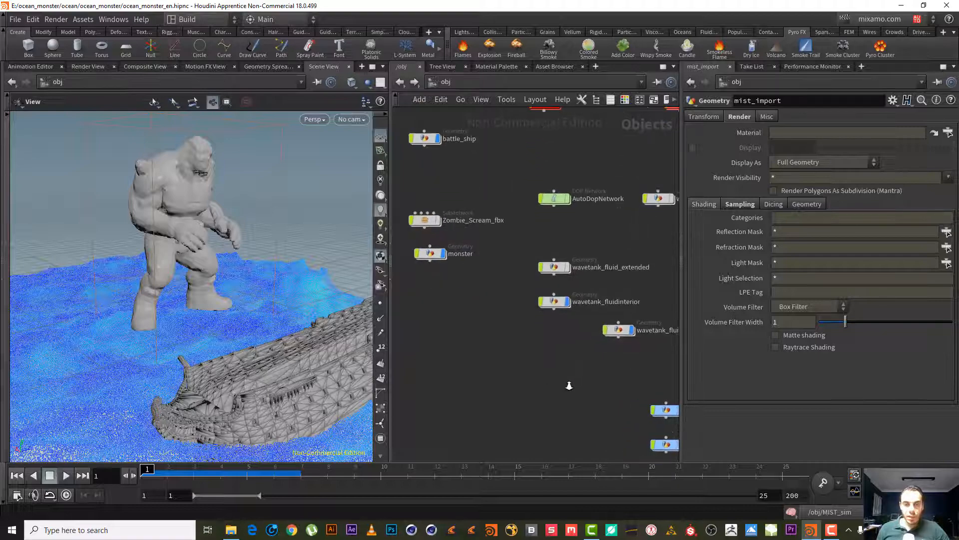
pyautogui.moveTo(254, 301); pyautogui.dragTo(217, 336, button='right')
pyautogui.moveTo(234, 336); pyautogui.dragTo(192, 334)
pyautogui.moveTo(192, 333); pyautogui.dragTo(184, 283, button='middle')
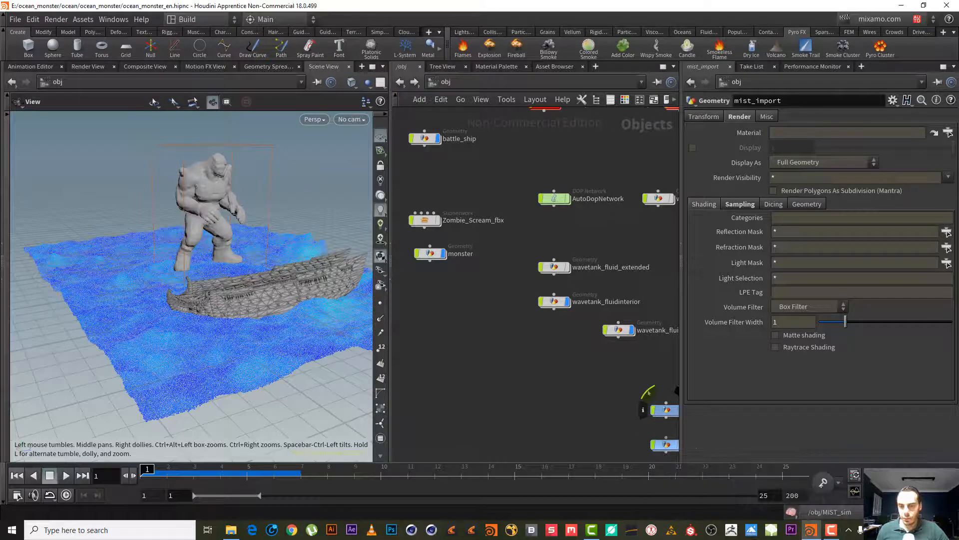
pyautogui.moveTo(469, 323); pyautogui.dragTo(493, 472, button='middle')
pyautogui.moveTo(530, 366); pyautogui.dragTo(472, 188, button='middle')
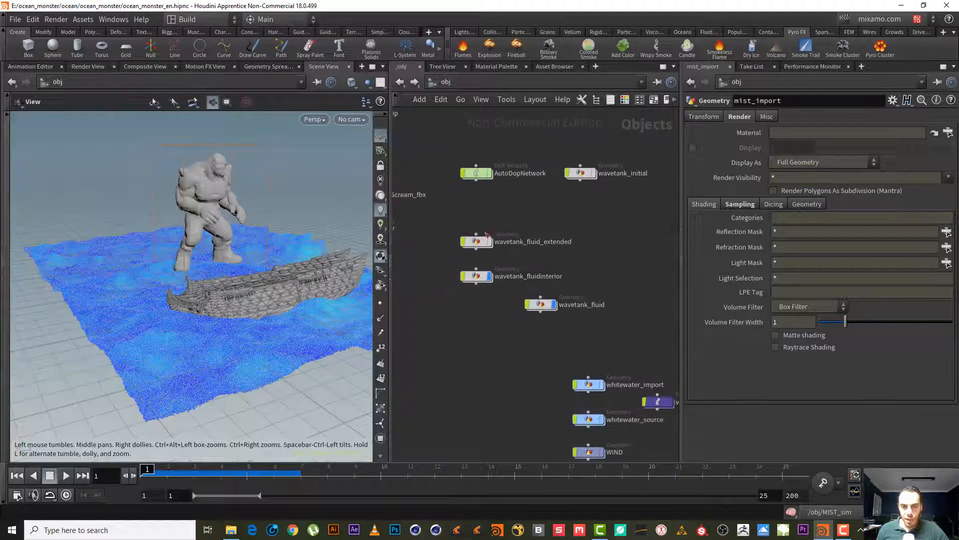
pyautogui.scroll(5, 543, 275)
pyautogui.scroll(-3, 549, 266)
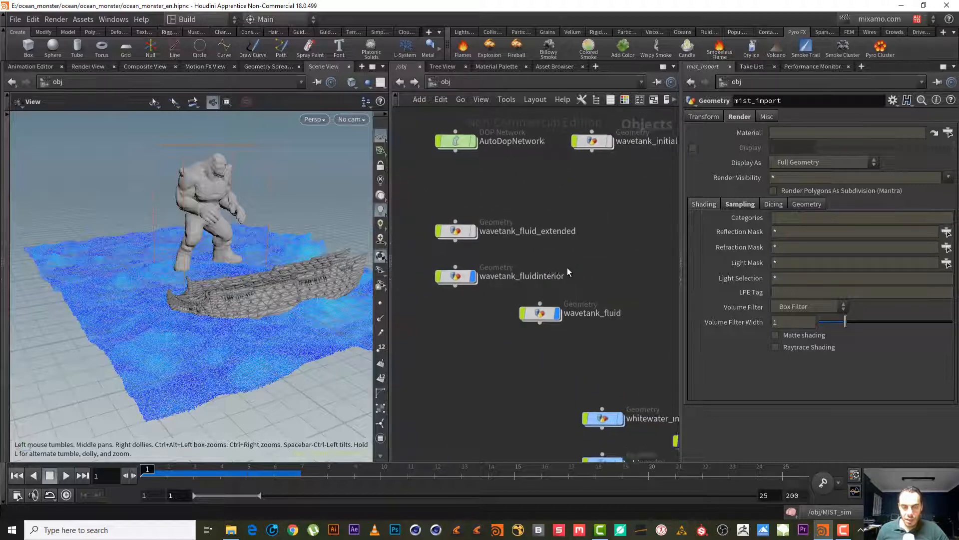
# Step: Enter the wavetank_fluid_extended geometry network and view its masked ocean surface from above
pyautogui.doubleClick(449, 230)
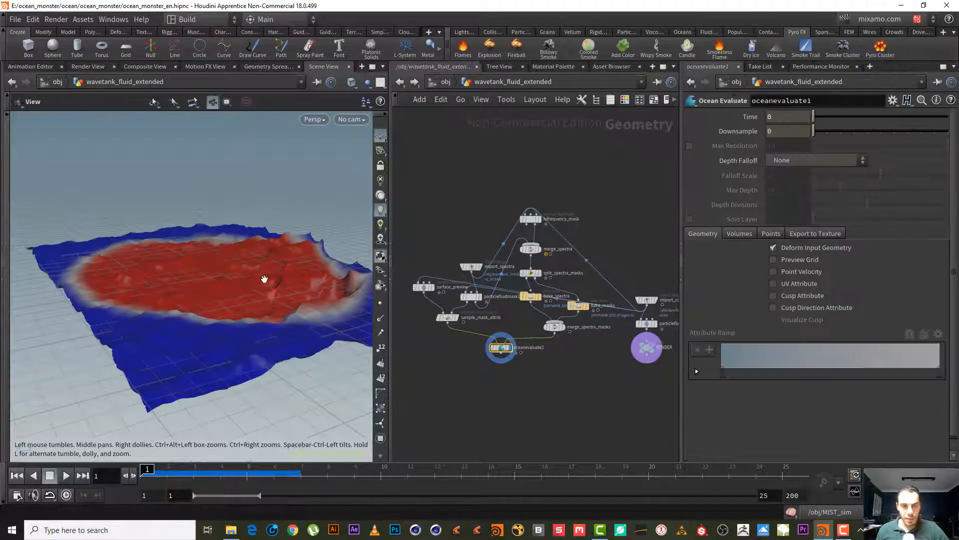
pyautogui.scroll(3, 230, 300)
pyautogui.moveTo(230, 300); pyautogui.dragTo(208, 317)
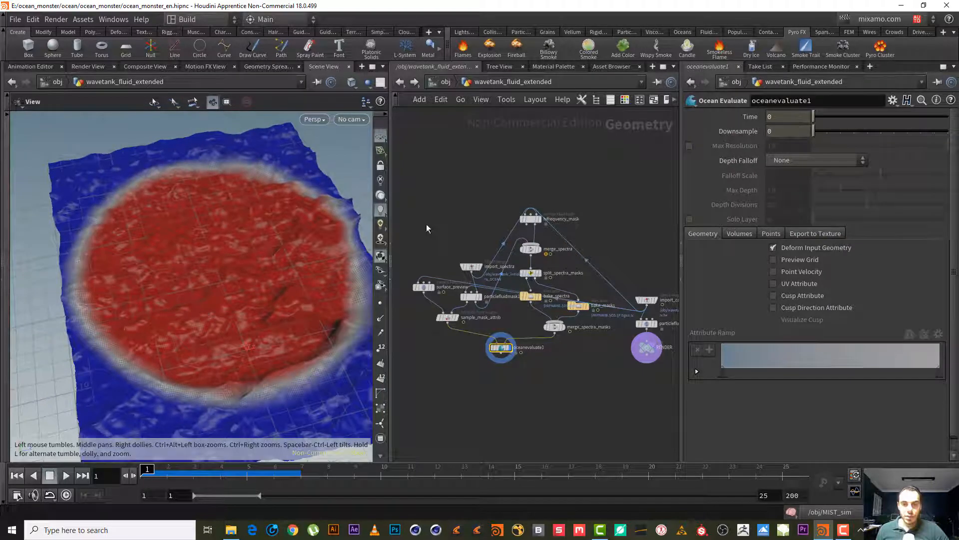
# Step: Rearrange the network with import_cached_fluid and import_spectra above the other nodes, and surface_preview and particlefluidmask1 moved up beneath them
pyautogui.moveTo(478, 264); pyautogui.dragTo(517, 149)
pyautogui.moveTo(640, 262); pyautogui.dragTo(622, 258, button='middle')
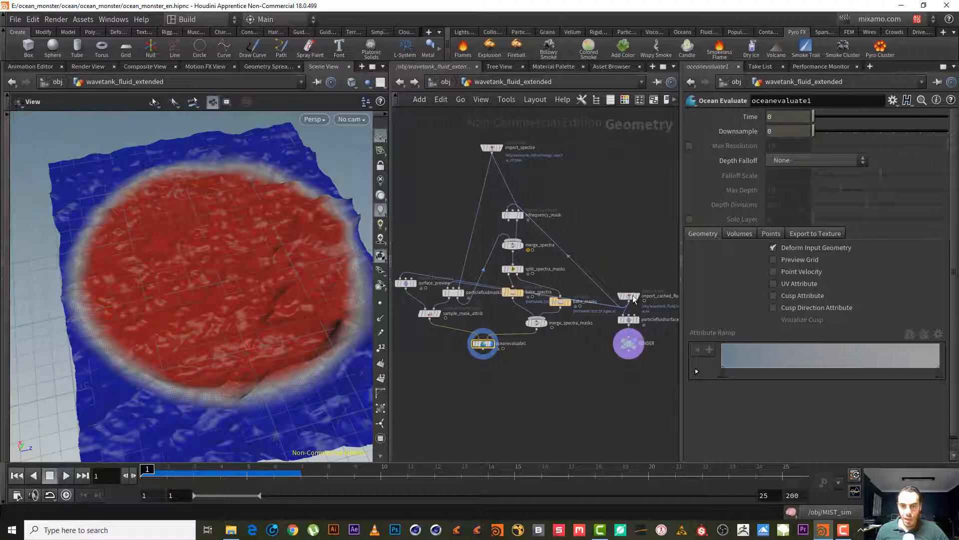
pyautogui.moveTo(633, 295); pyautogui.dragTo(412, 146)
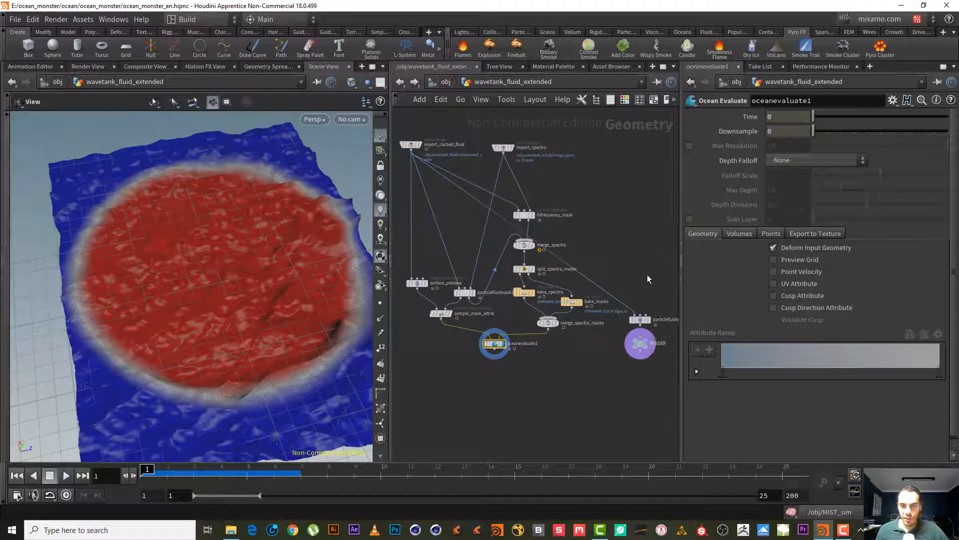
pyautogui.moveTo(639, 267); pyautogui.dragTo(658, 274, button='middle')
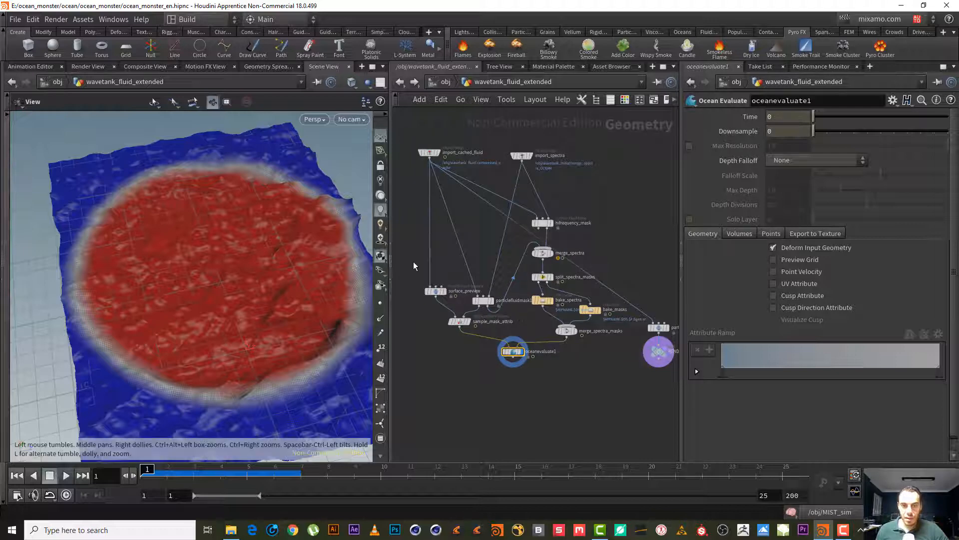
pyautogui.moveTo(414, 265); pyautogui.dragTo(480, 243)
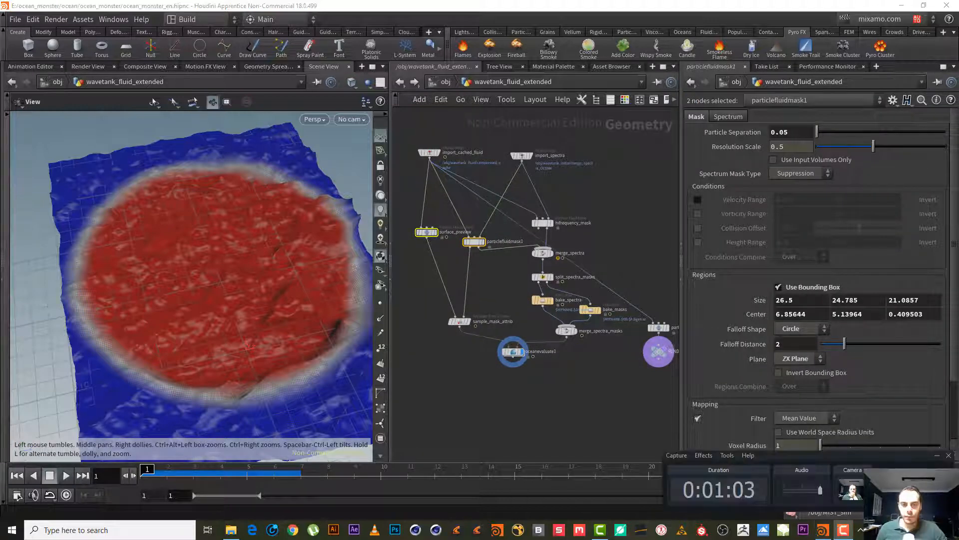
# Step: Set the falloff shape of particlefluidmask1 to Rectangle and view the resulting mask on the whole ocean surface
pyautogui.click(543, 301)
pyautogui.scroll(2, 501, 297)
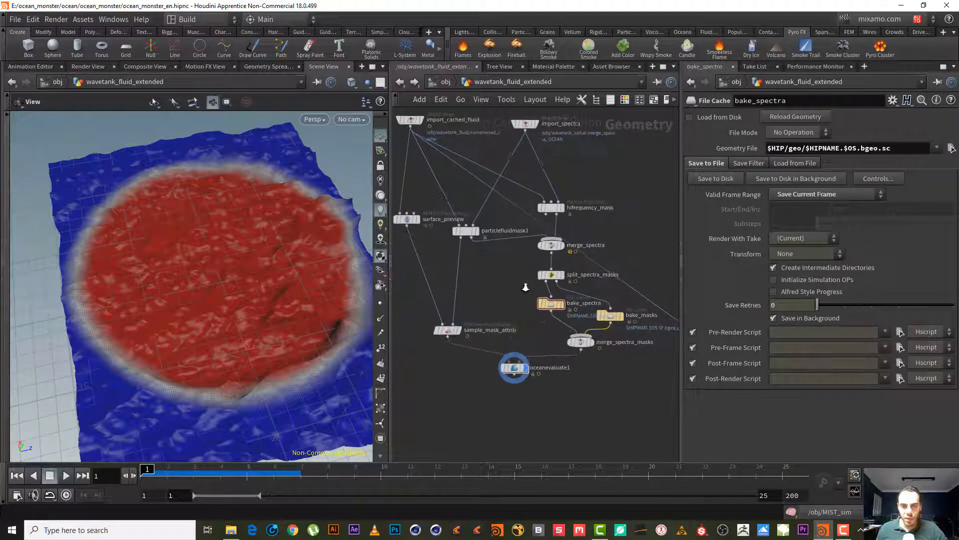
pyautogui.click(469, 230)
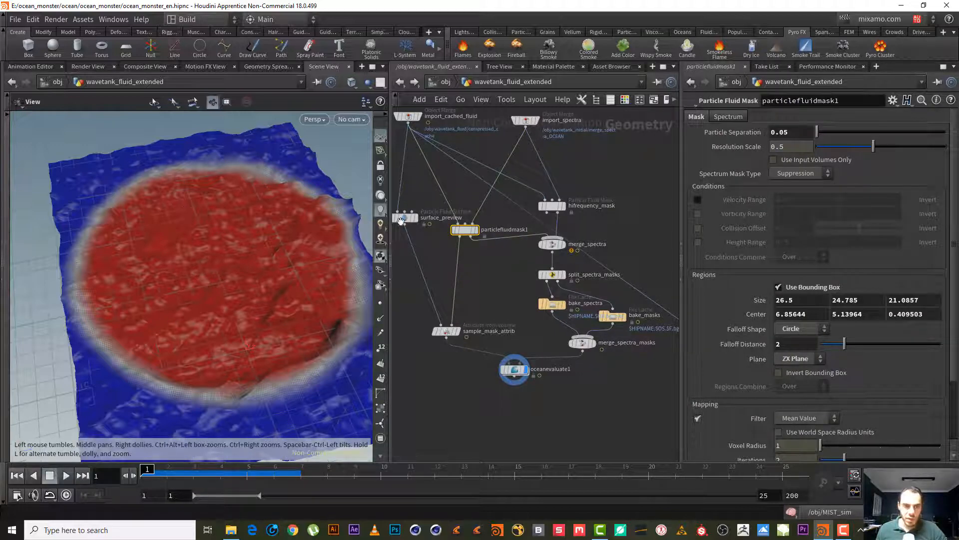
pyautogui.click(806, 328)
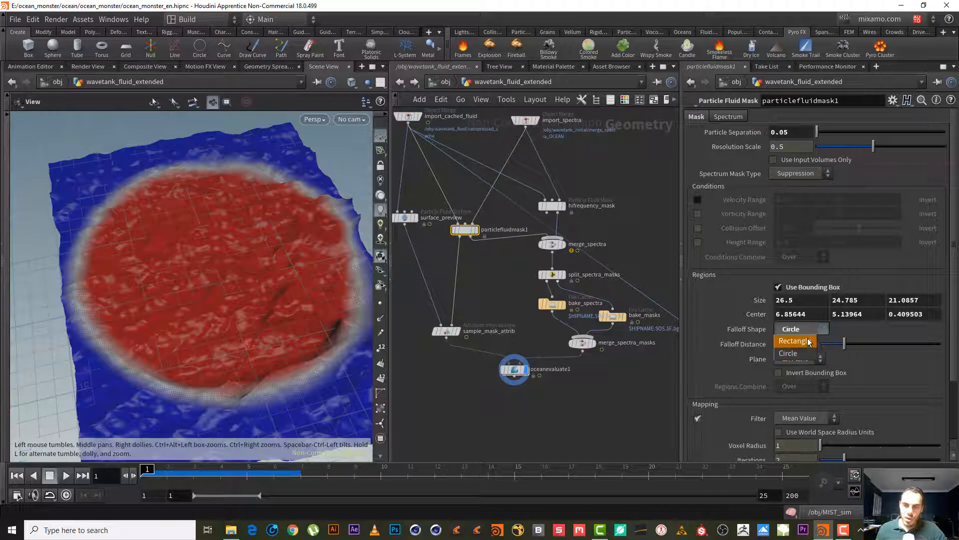
pyautogui.click(806, 341)
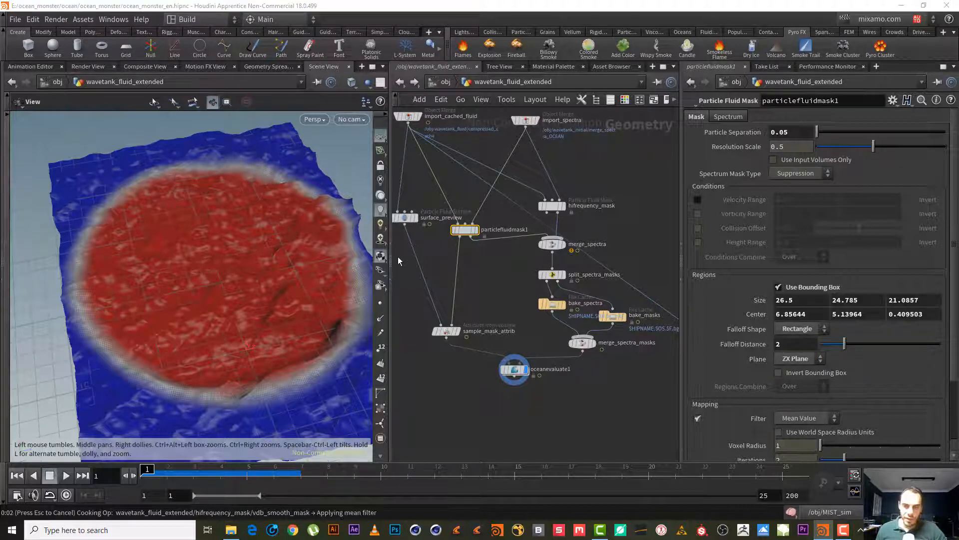
pyautogui.scroll(-5, 209, 313)
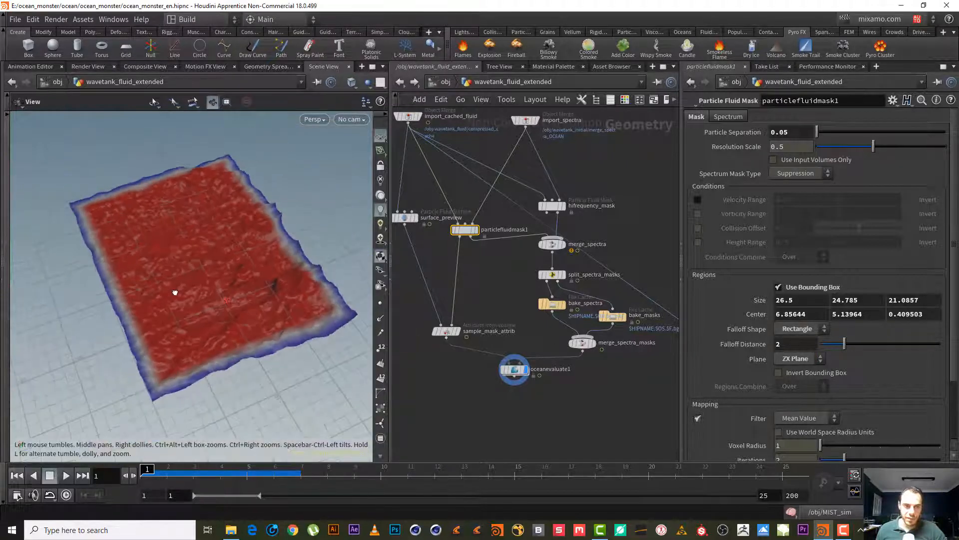
# Step: Display the particlefluidsurface1 node, select it to show its parameters, and inspect the extended surface from the side
pyautogui.moveTo(626, 384); pyautogui.dragTo(522, 335, button='middle')
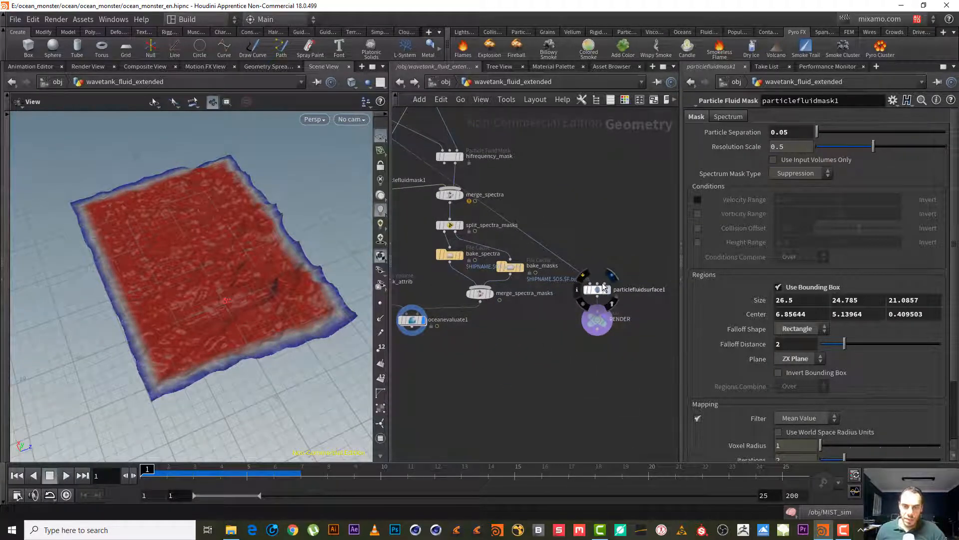
pyautogui.click(601, 290)
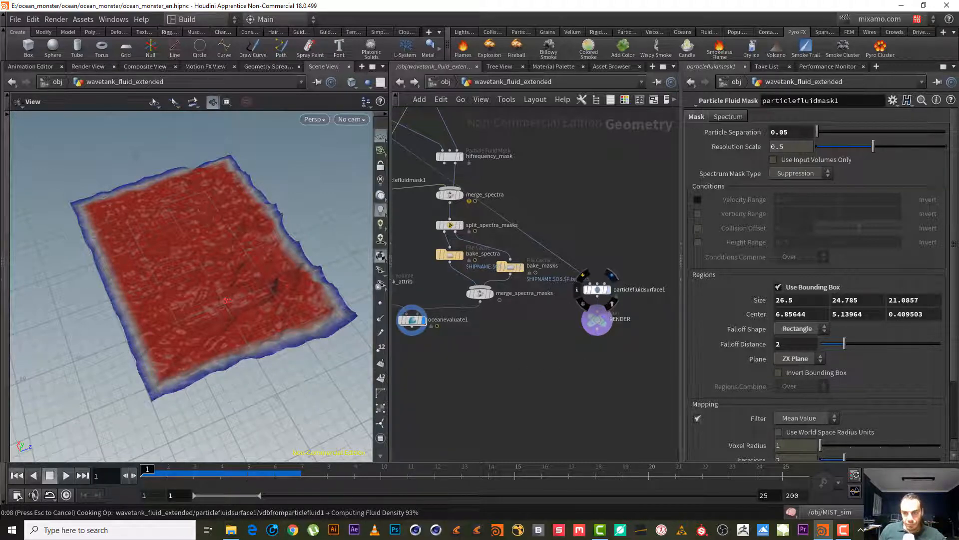
pyautogui.click(597, 289)
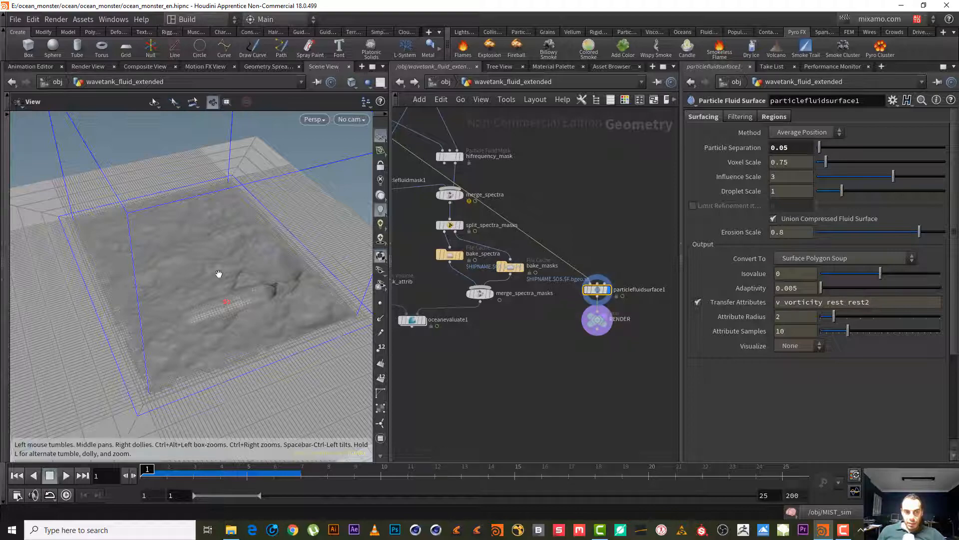
pyautogui.moveTo(219, 274)
pyautogui.mouseDown()
pyautogui.moveTo(172, 299)
pyautogui.moveTo(207, 315)
pyautogui.moveTo(208, 263)
pyautogui.moveTo(208, 277)
pyautogui.mouseUp()
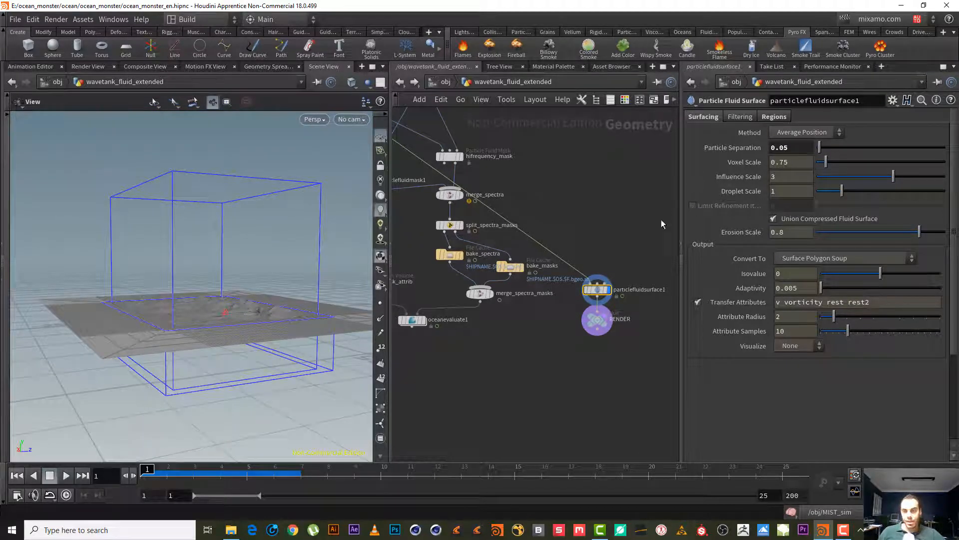
# Step: Display the surface_preview node and examine its water surface inside the bounding box from several angles
pyautogui.moveTo(495, 341); pyautogui.dragTo(622, 435, button='middle')
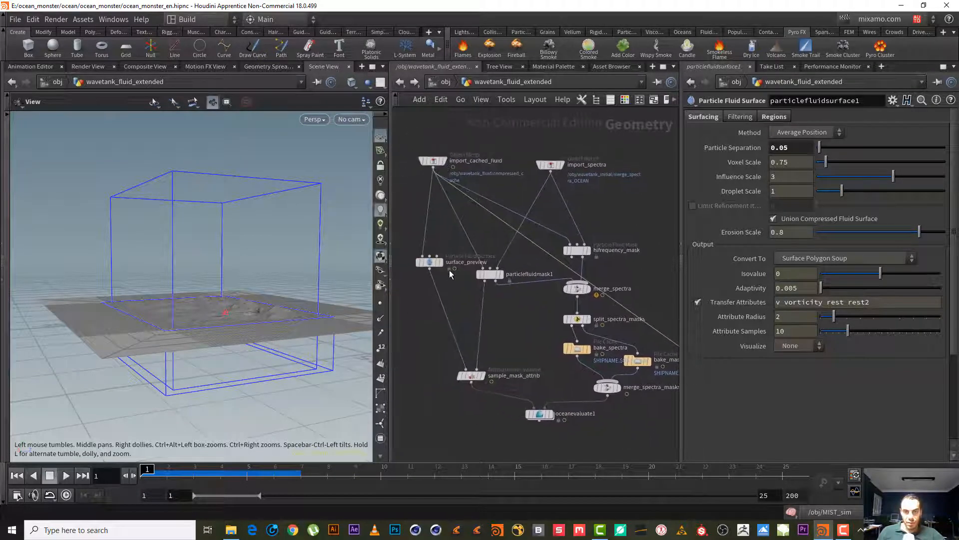
pyautogui.click(442, 263)
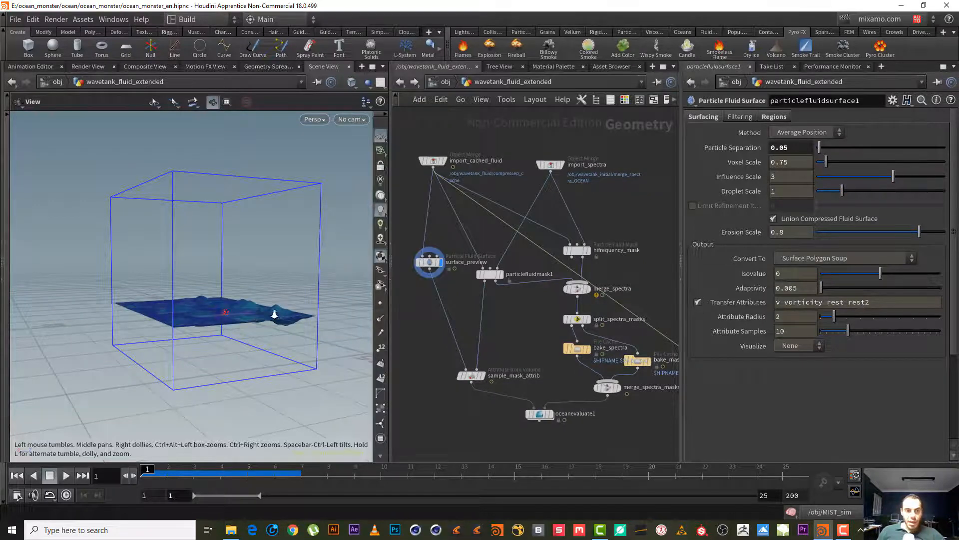
pyautogui.scroll(3, 279, 312)
pyautogui.moveTo(289, 311); pyautogui.dragTo(128, 339)
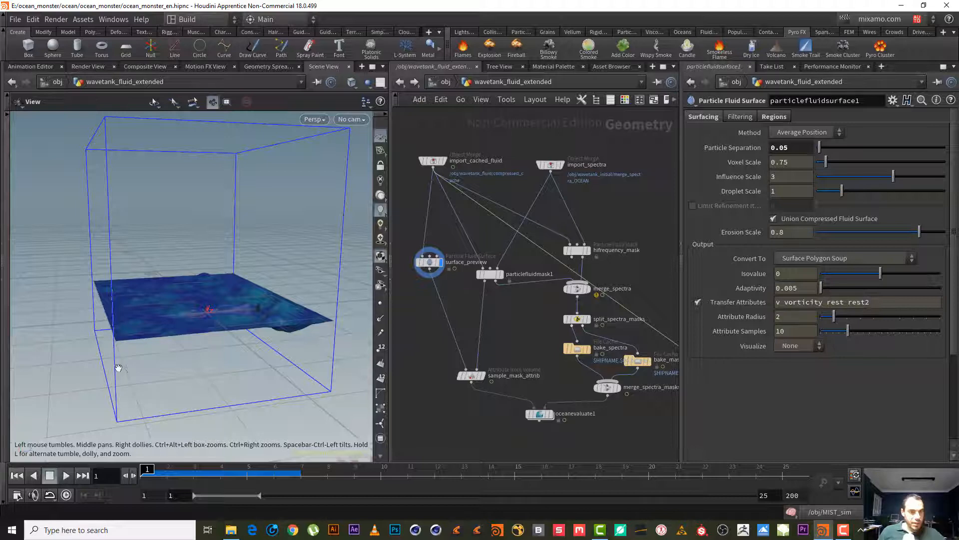
pyautogui.moveTo(142, 345); pyautogui.dragTo(187, 336)
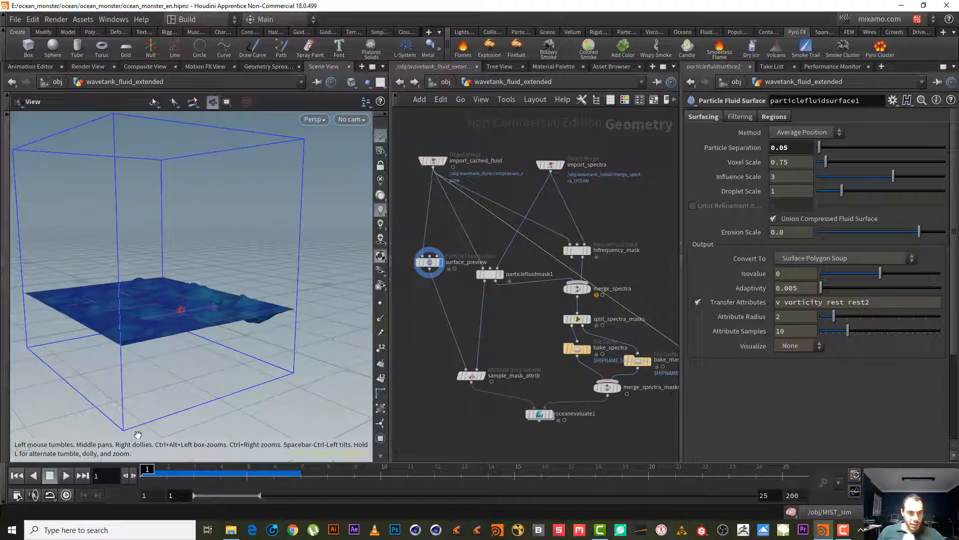
pyautogui.moveTo(212, 352); pyautogui.dragTo(378, 346)
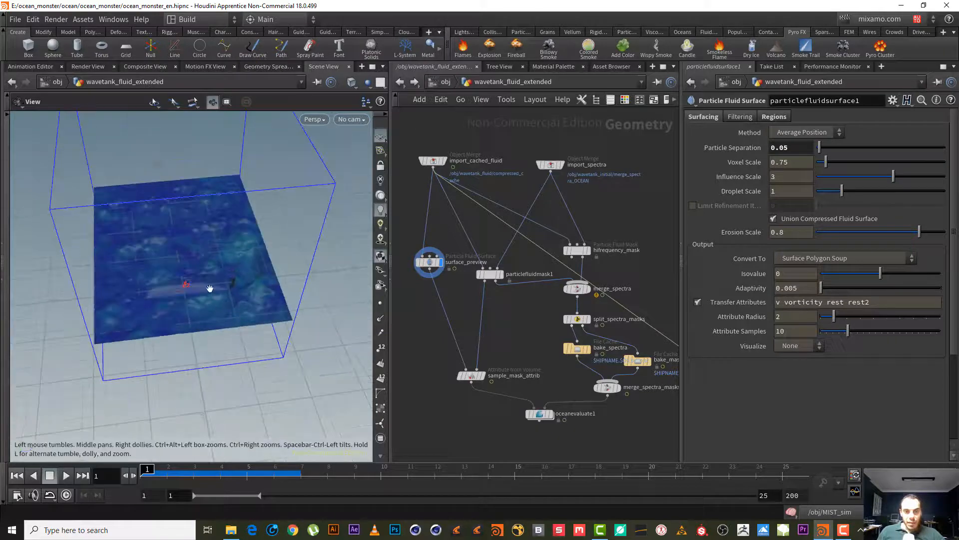
pyautogui.moveTo(208, 287); pyautogui.dragTo(132, 269)
# Step: Show the Regions parameters of particlefluidsurface1 and reveal the expressions behind its bounding box size
pyautogui.moveTo(561, 232); pyautogui.dragTo(419, 227, button='middle')
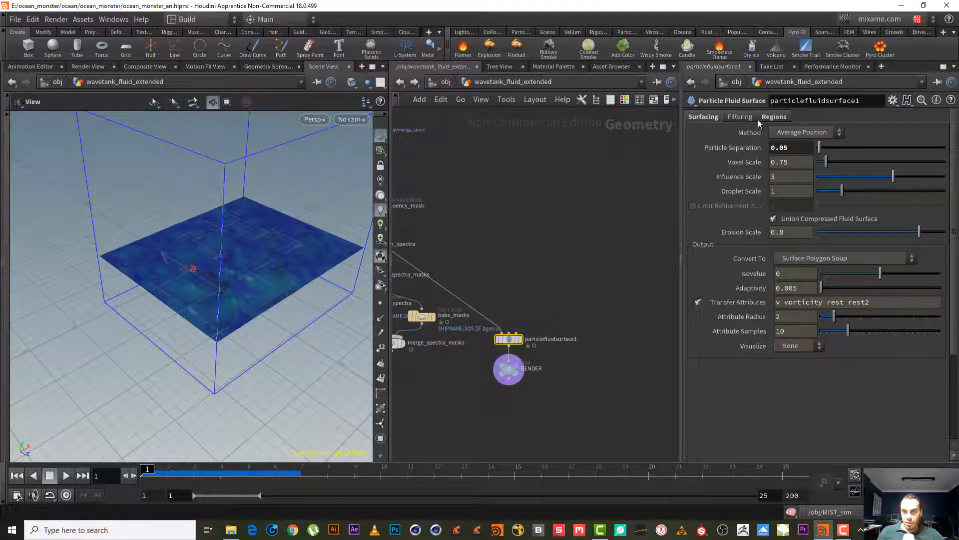
pyautogui.click(776, 117)
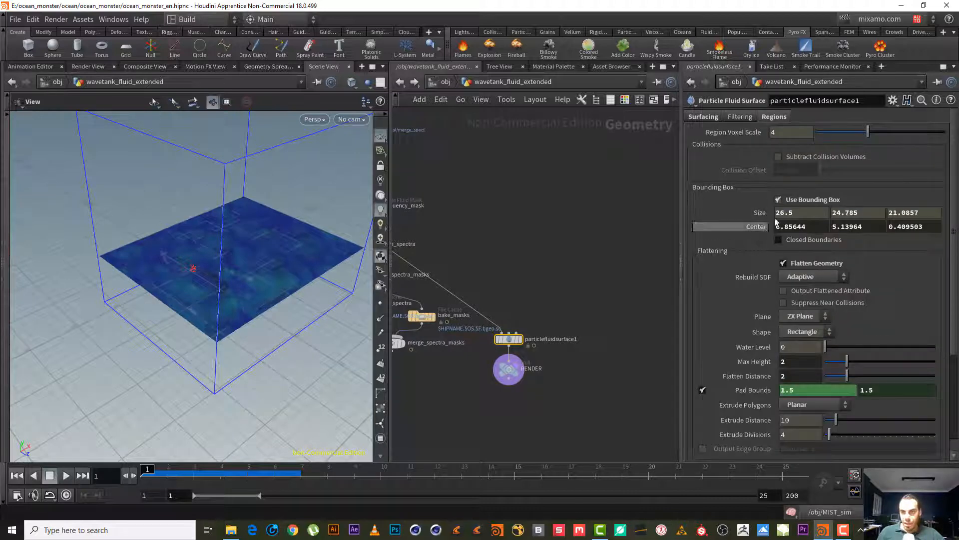
pyautogui.click(756, 212)
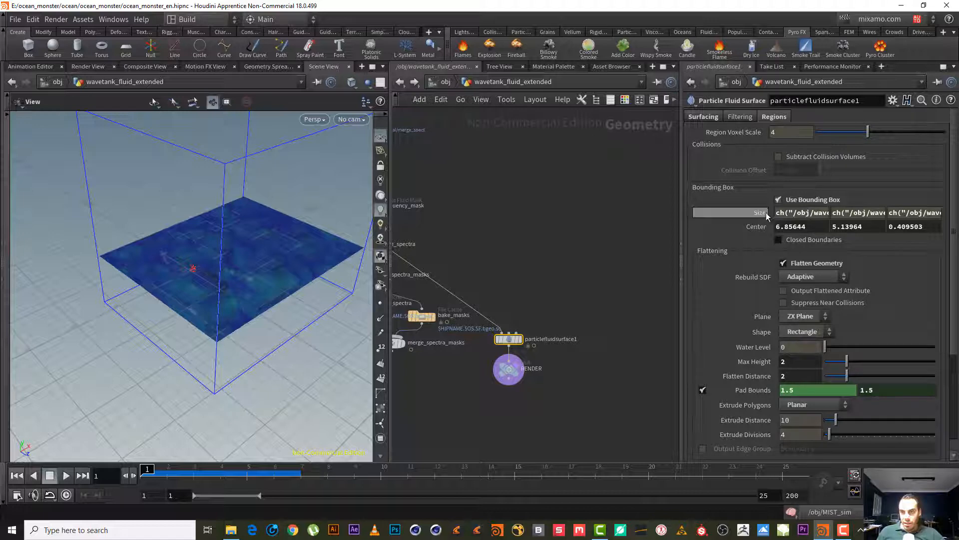
# Step: Try prefixing the bounding box Size X expression of particlefluidsurface1 with .1-, and undo the change
pyautogui.click(808, 212)
pyautogui.moveTo(784, 211); pyautogui.dragTo(939, 214)
pyautogui.click(792, 214)
pyautogui.moveTo(766, 211)
pyautogui.mouseDown()
pyautogui.moveTo(751, 211)
pyautogui.moveTo(780, 211)
pyautogui.mouseUp()
pyautogui.click(775, 213)
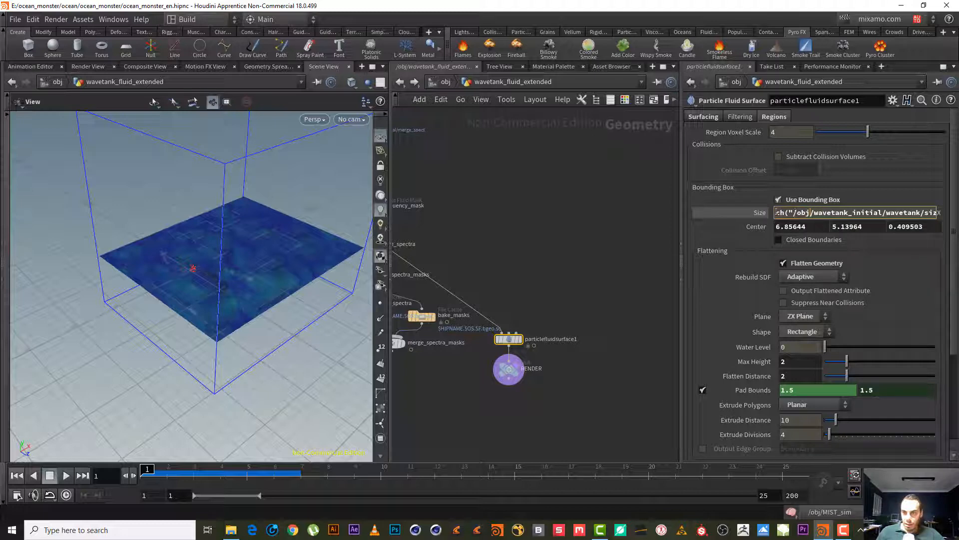
pyautogui.write('.1')
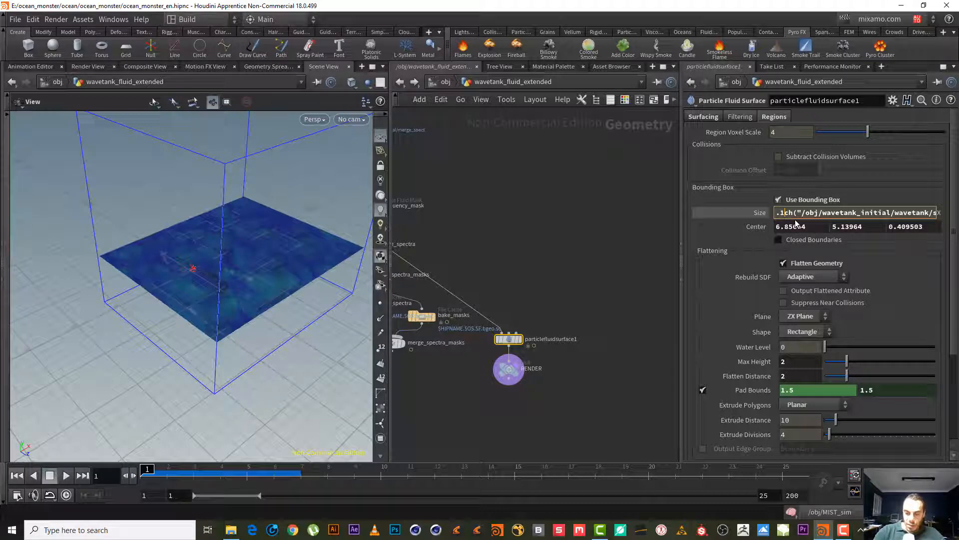
pyautogui.write('-')
pyautogui.press('Return')
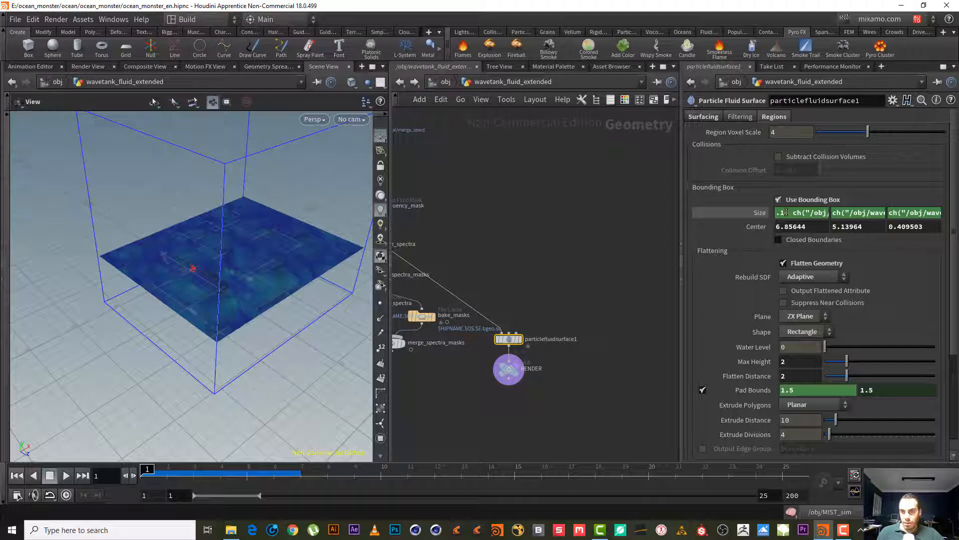
pyautogui.click(751, 211)
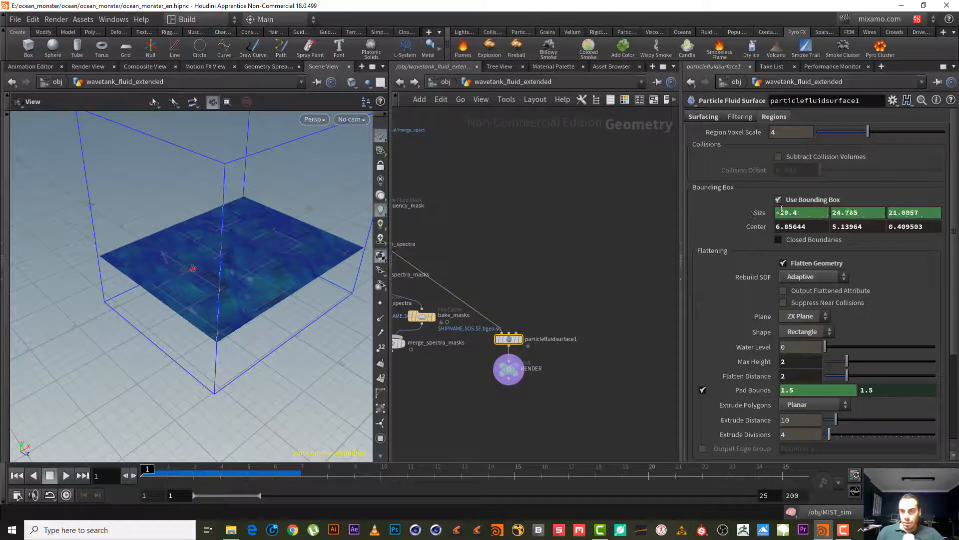
pyautogui.click(742, 216)
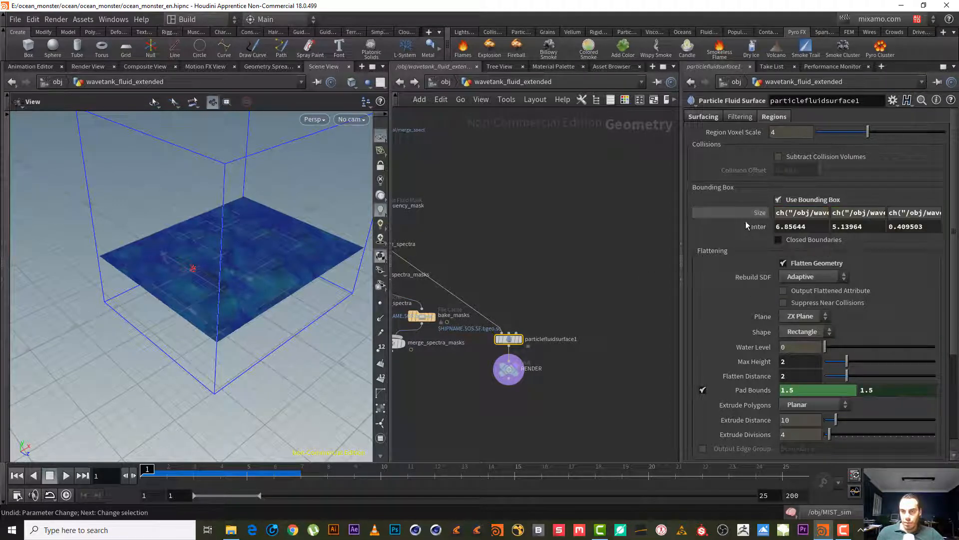
pyautogui.hotkey('ctrl', 'z')
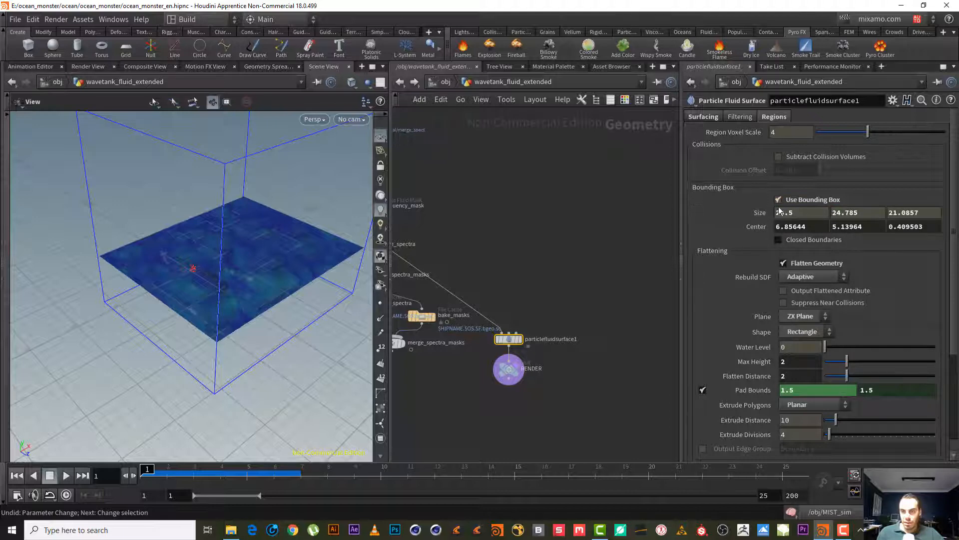
# Step: Append -.1 to the end of the bounding box Size X expression of particlefluidsurface1
pyautogui.click(762, 214)
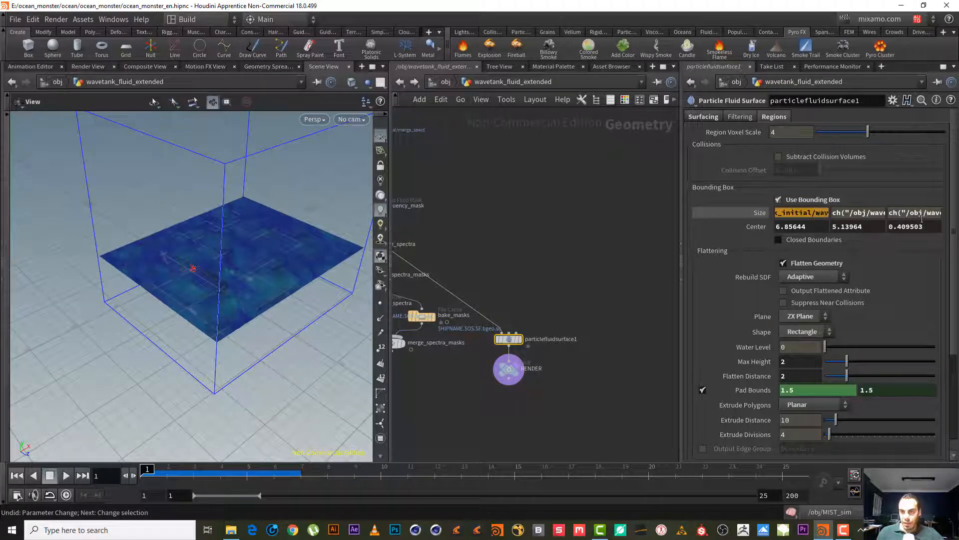
pyautogui.moveTo(922, 218); pyautogui.dragTo(924, 218)
pyautogui.click(876, 215)
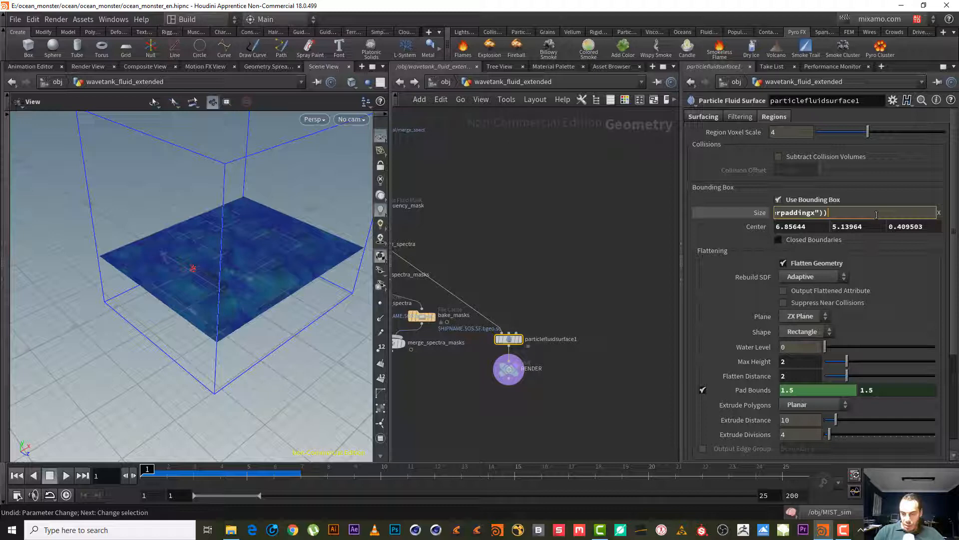
pyautogui.write('-.1')
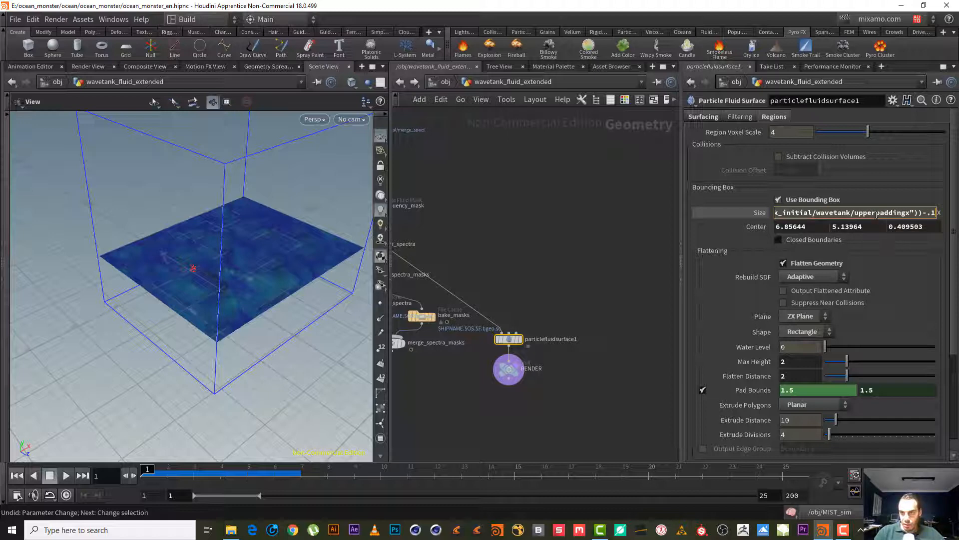
pyautogui.press('Return')
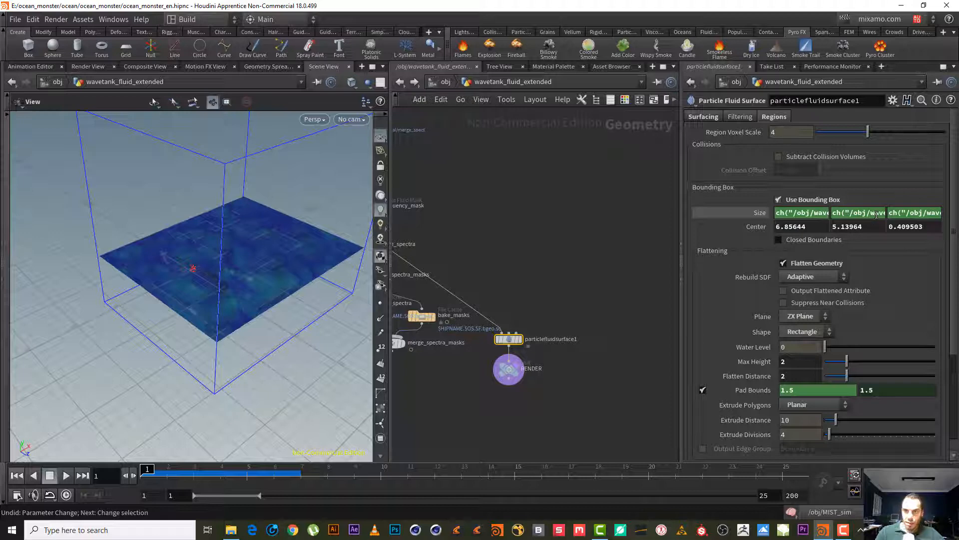
pyautogui.click(746, 214)
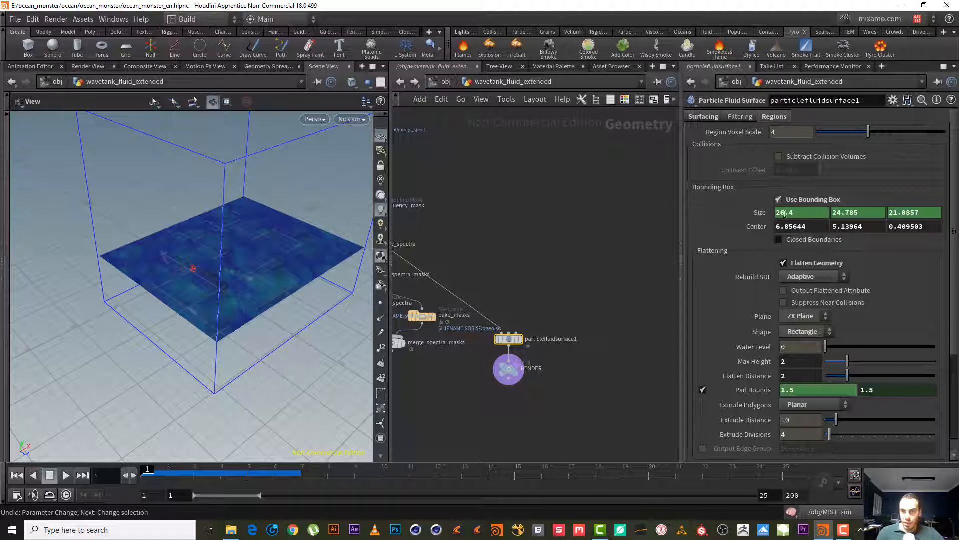
# Step: Append -.1 to the end of the bounding box Size Z expression of particlefluidsurface1
pyautogui.click(749, 216)
pyautogui.moveTo(941, 213); pyautogui.dragTo(944, 212)
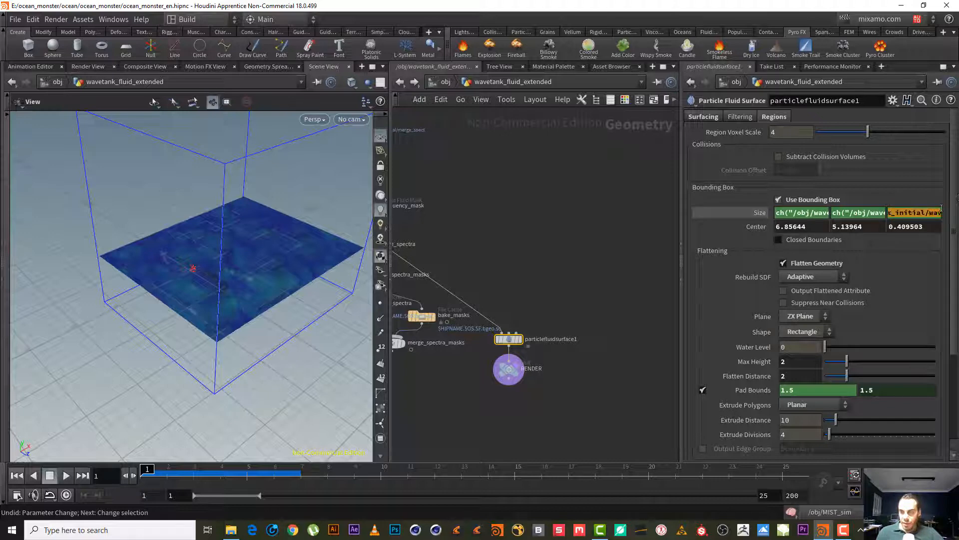
pyautogui.click(922, 214)
pyautogui.click(931, 213)
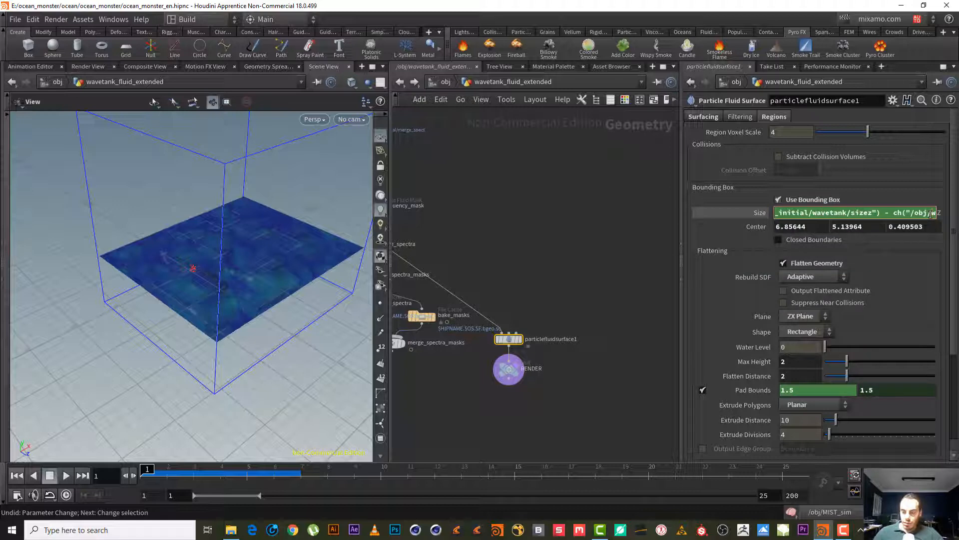
pyautogui.press('Right')
pyautogui.press('Right')
pyautogui.press('Right')
pyautogui.press('Right')
pyautogui.press('Right')
pyautogui.press('Right')
pyautogui.press('Right')
pyautogui.press('Right')
pyautogui.press('Right')
pyautogui.press('Right')
pyautogui.press('Right')
pyautogui.press('Right')
pyautogui.press('Right')
pyautogui.press('Right')
pyautogui.press('Right')
pyautogui.press('Right')
pyautogui.press('Right')
pyautogui.press('Right')
pyautogui.press('Right')
pyautogui.press('Right')
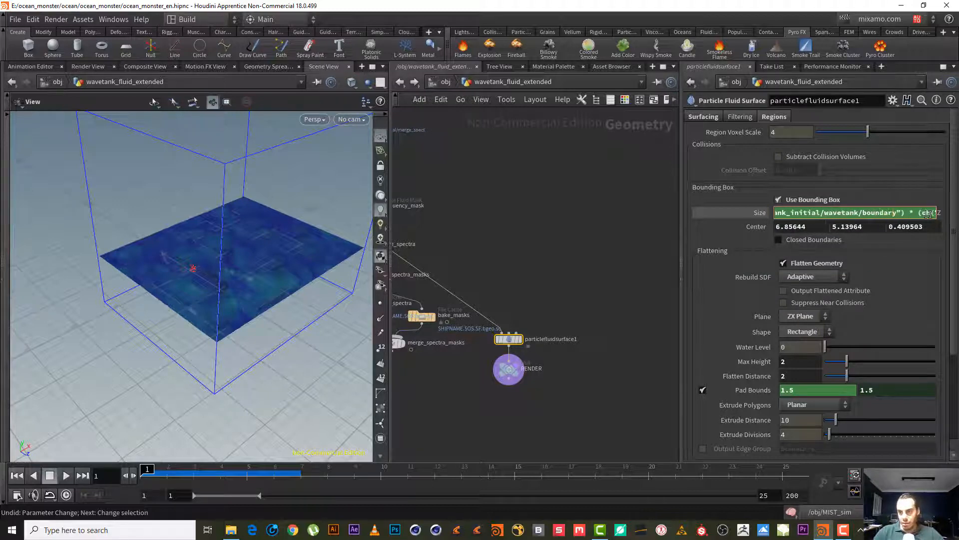
pyautogui.press('Right')
pyautogui.press('Right')
pyautogui.press('Right')
pyautogui.press('Right')
pyautogui.press('Right')
pyautogui.press('Right')
pyautogui.press('Right')
pyautogui.press('Right')
pyautogui.press('Right')
pyautogui.press('Right')
pyautogui.press('Right')
pyautogui.press('Right')
pyautogui.press('Right')
pyautogui.press('Right')
pyautogui.press('Right')
pyautogui.press('Right')
pyautogui.press('Right')
pyautogui.press('Right')
pyautogui.press('Right')
pyautogui.press('Right')
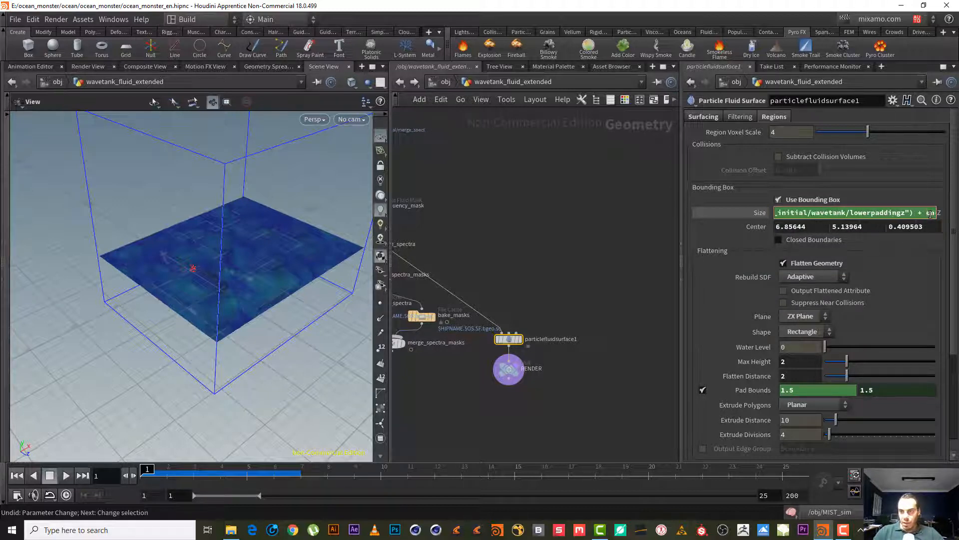
pyautogui.press('Right')
pyautogui.press('Right')
pyautogui.press('Right')
pyautogui.press('Right')
pyautogui.press('Right')
pyautogui.press('Right')
pyautogui.press('Right')
pyautogui.press('Right')
pyautogui.press('Right')
pyautogui.press('Right')
pyautogui.press('Right')
pyautogui.press('Right')
pyautogui.press('Right')
pyautogui.press('Right')
pyautogui.press('Right')
pyautogui.press('Right')
pyautogui.press('Right')
pyautogui.press('Right')
pyautogui.press('Right')
pyautogui.press('Right')
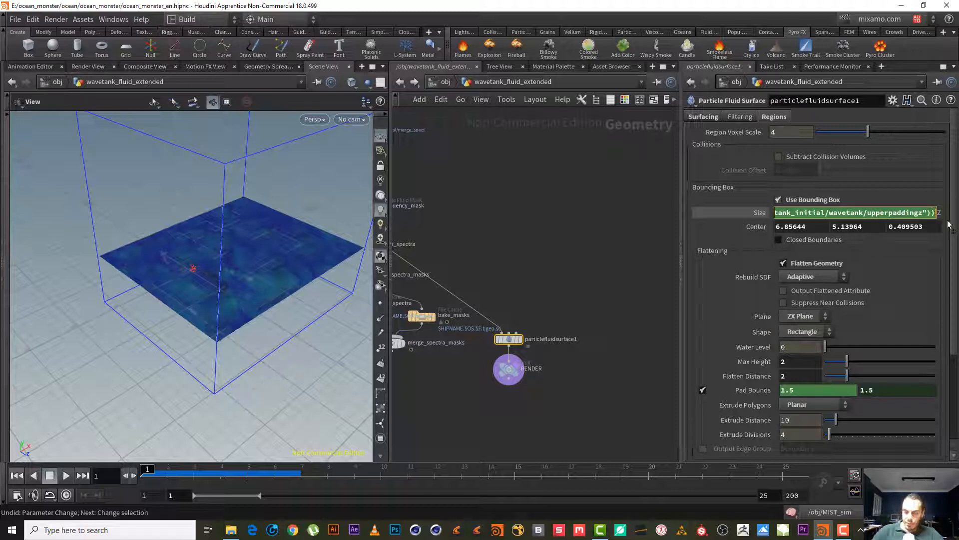
pyautogui.write('- ')
pyautogui.write('1')
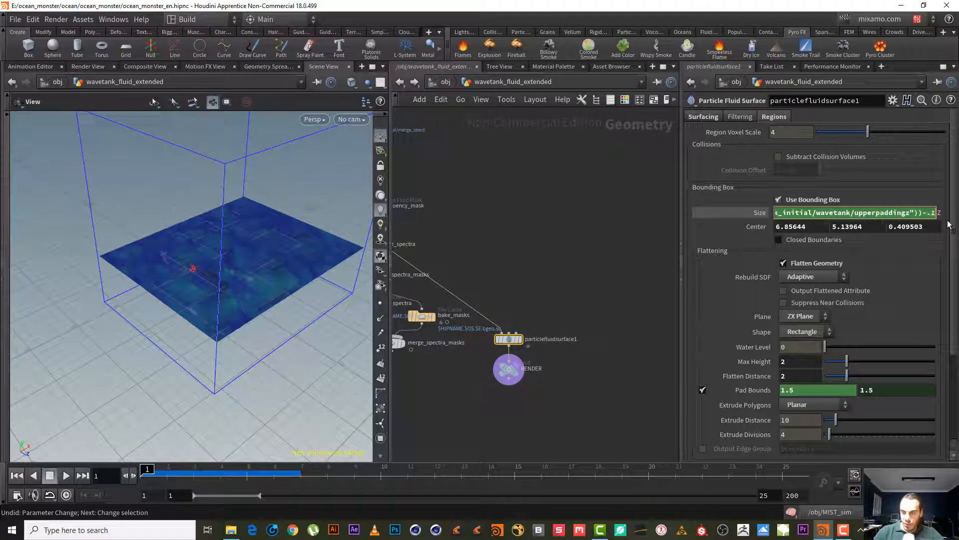
pyautogui.press('Return')
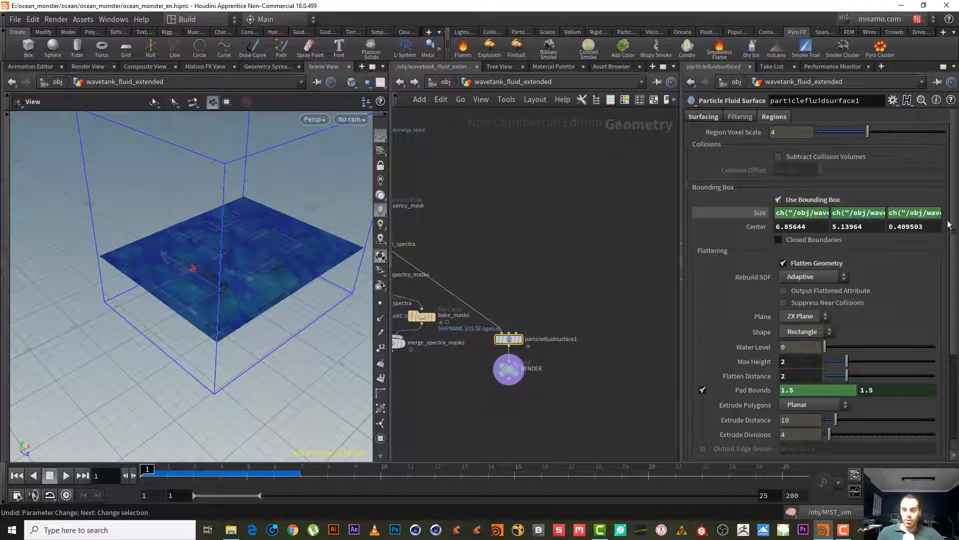
# Step: Set Rebuild SDF to None in the Flattening settings of particlefluidsurface1
pyautogui.moveTo(223, 334); pyautogui.dragTo(355, 268, button='right')
pyautogui.moveTo(270, 326); pyautogui.dragTo(279, 321)
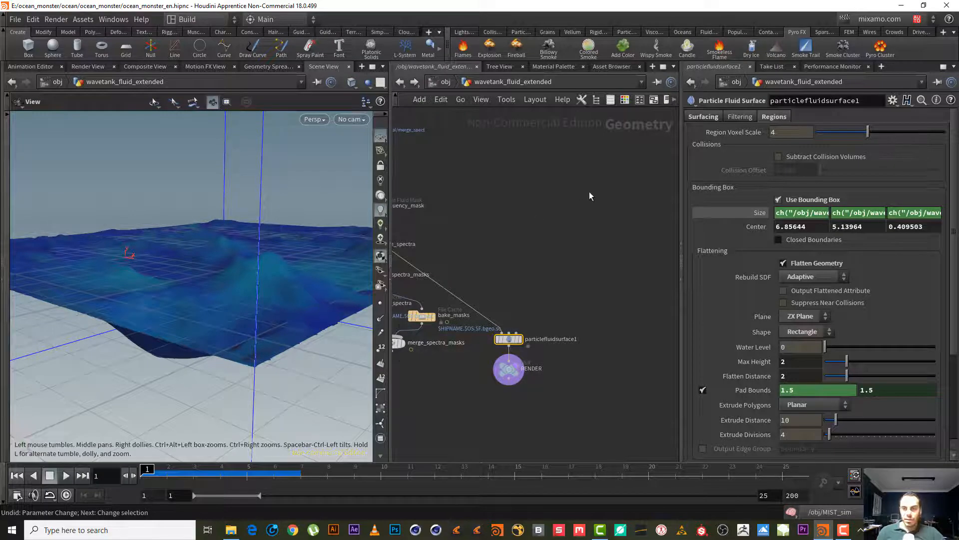
pyautogui.click(805, 261)
pyautogui.click(805, 260)
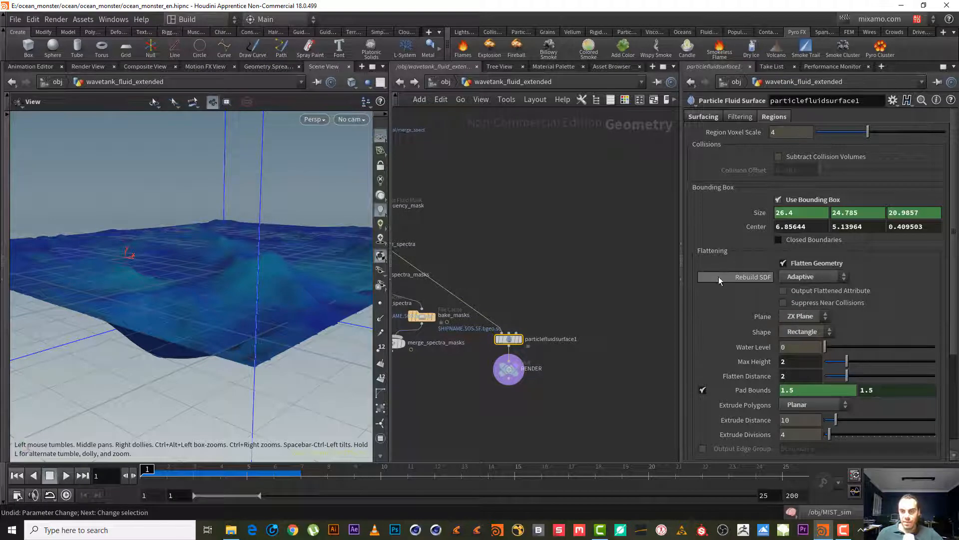
pyautogui.click(815, 278)
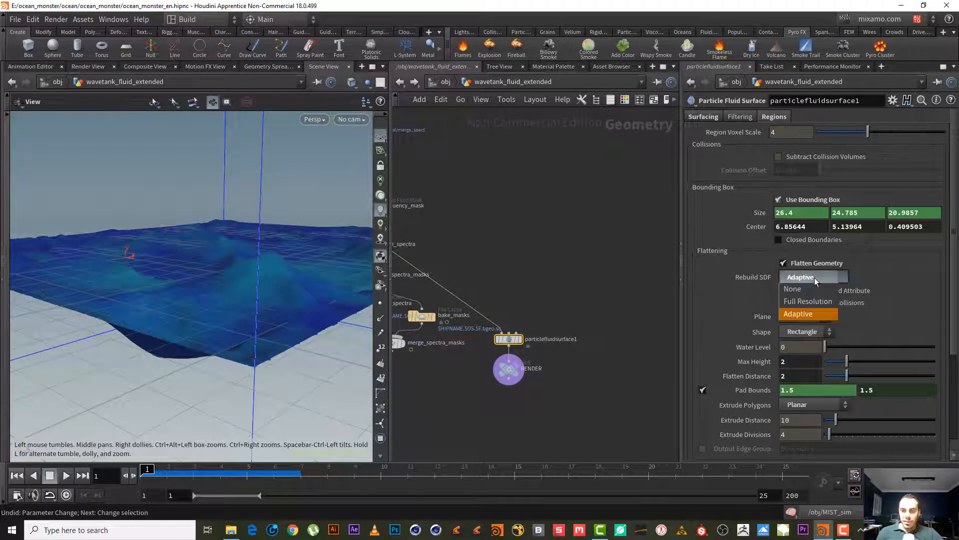
pyautogui.click(812, 287)
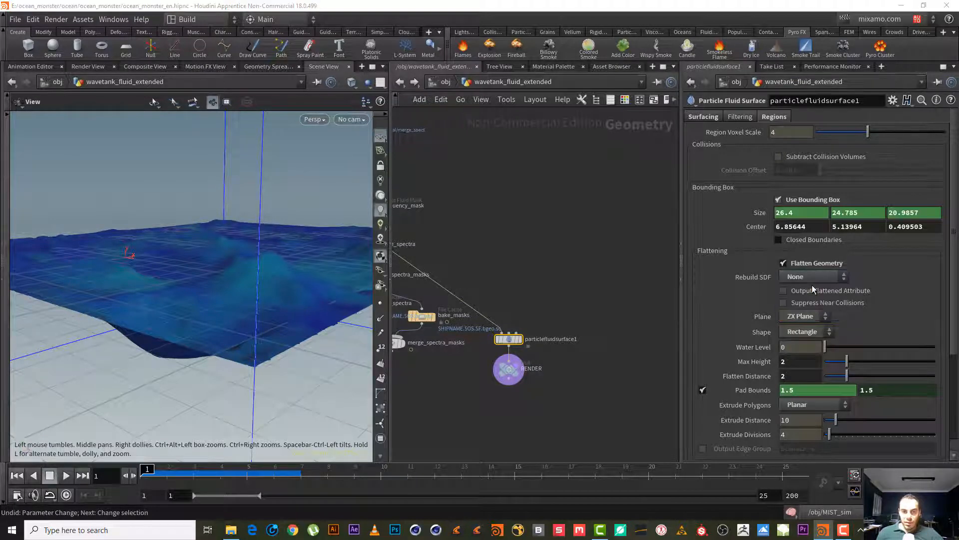
# Step: Display the particlefluidsurface1 node and view its meshed surface together with the extruded border
pyautogui.moveTo(253, 283); pyautogui.dragTo(339, 302)
pyautogui.moveTo(503, 305); pyautogui.dragTo(594, 252, button='middle')
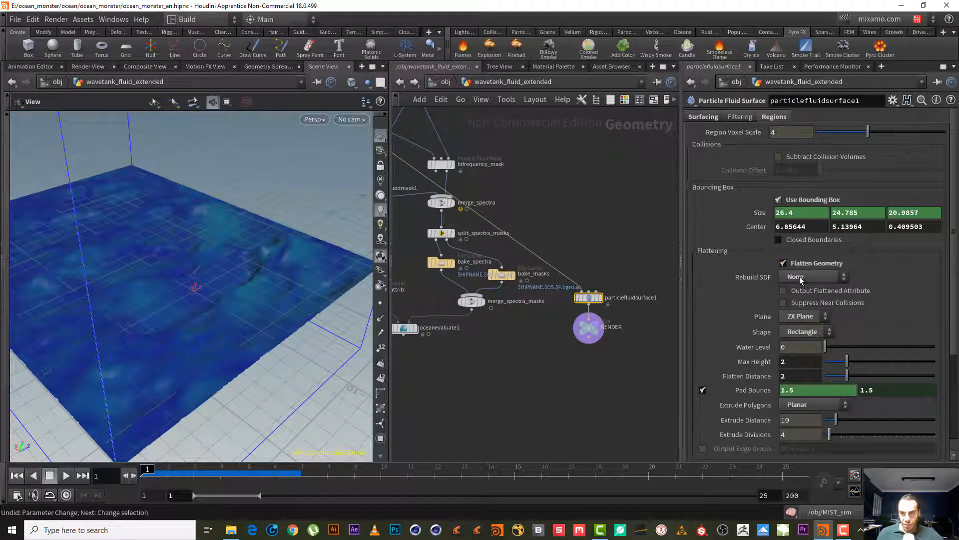
pyautogui.scroll(-2, 954, 315)
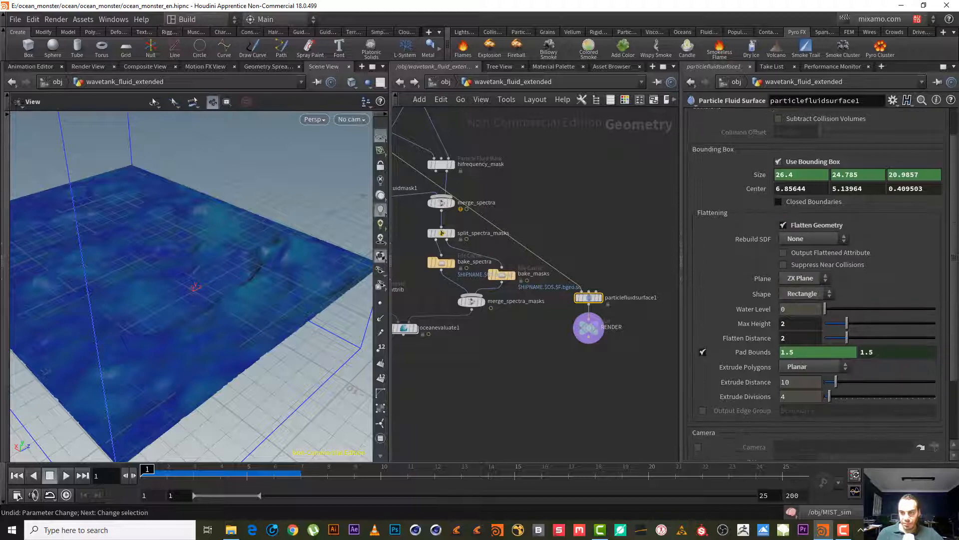
pyautogui.scroll(-2, 754, 320)
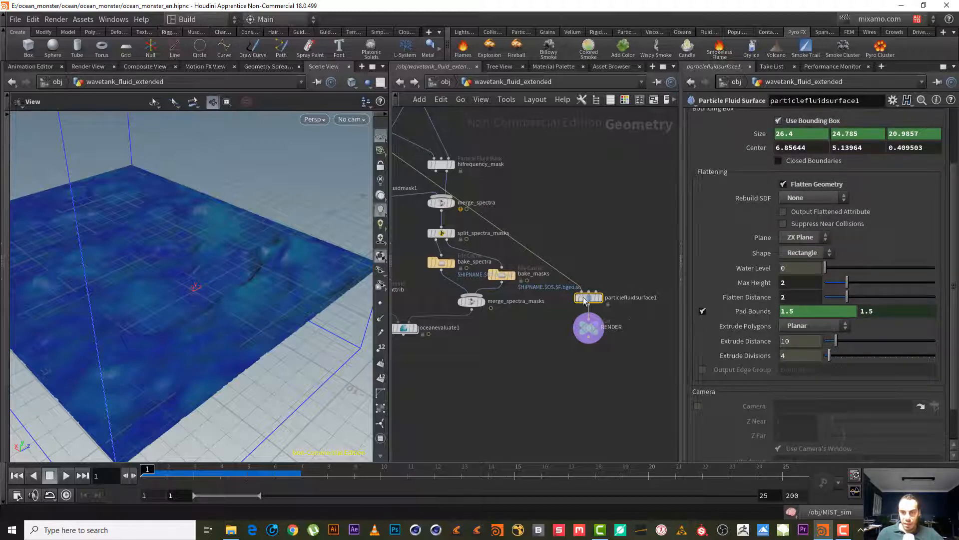
pyautogui.click(602, 298)
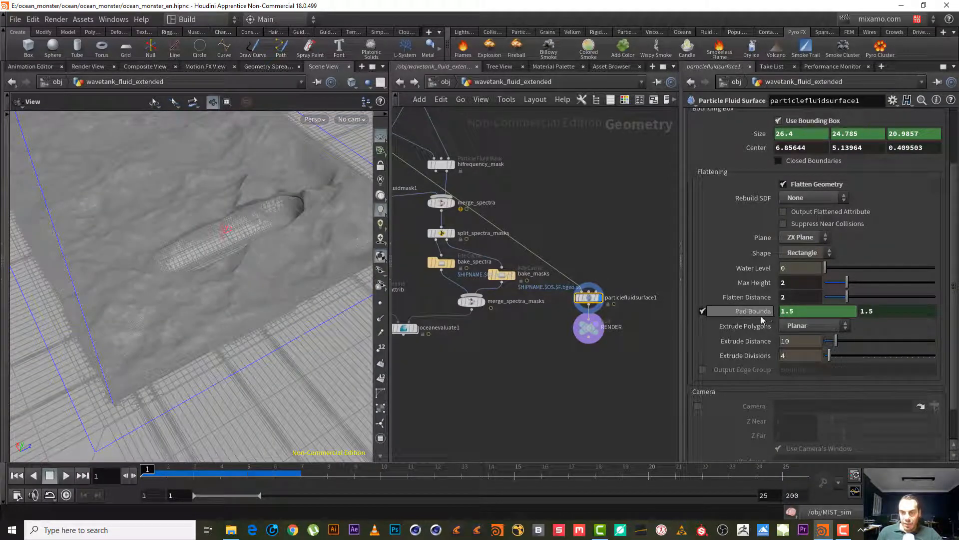
pyautogui.moveTo(111, 330); pyautogui.dragTo(290, 322)
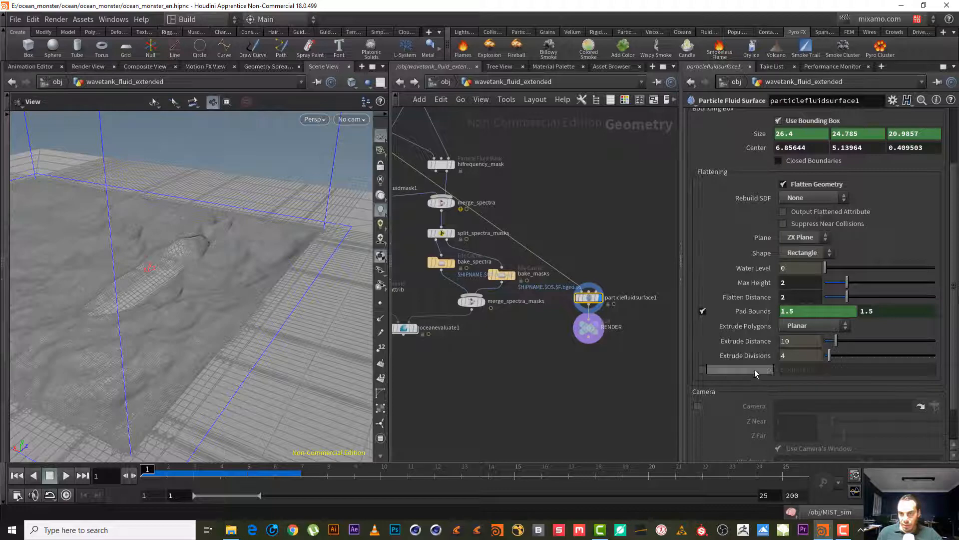
# Step: Set both Extrude Distance and Extrude Divisions of particlefluidsurface1 to 0
pyautogui.scroll(-2, 957, 316)
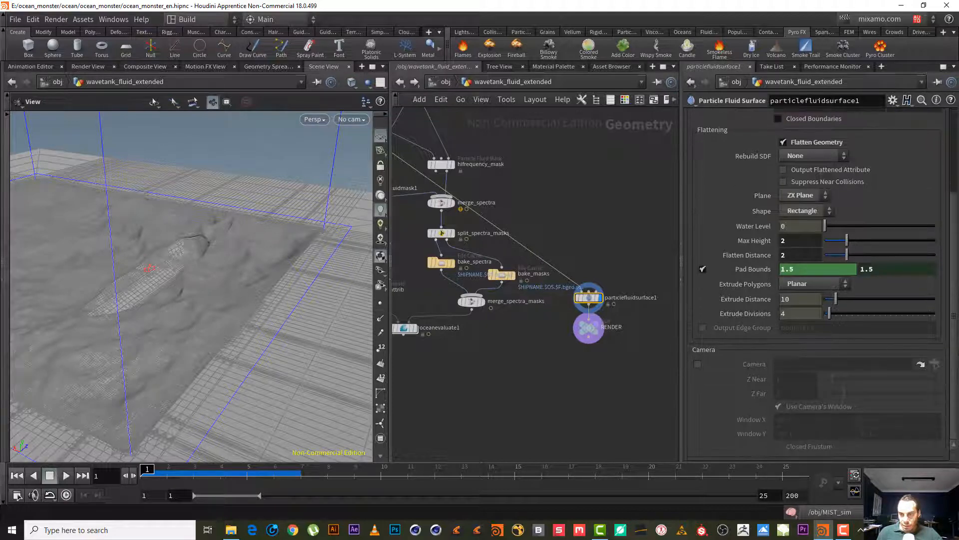
pyautogui.click(804, 299)
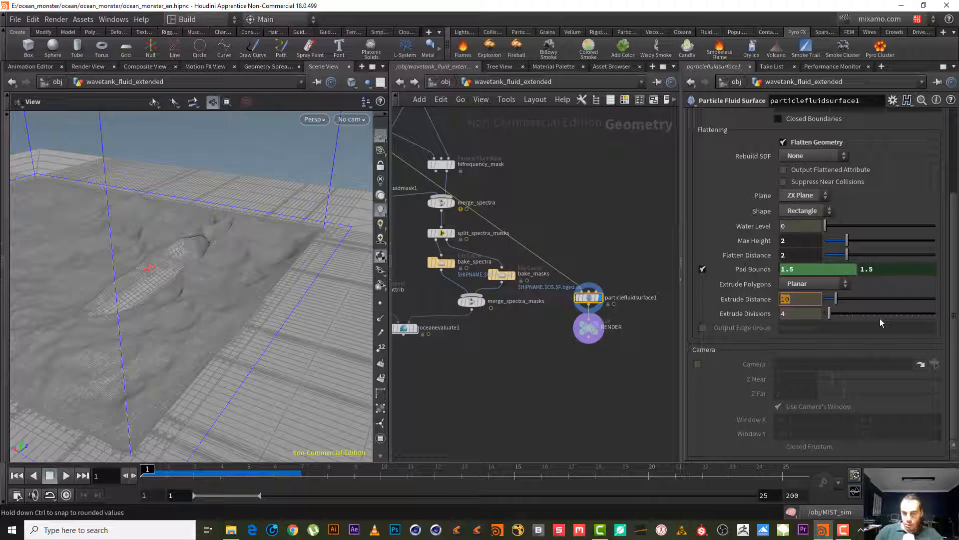
pyautogui.write('0')
pyautogui.press('Return')
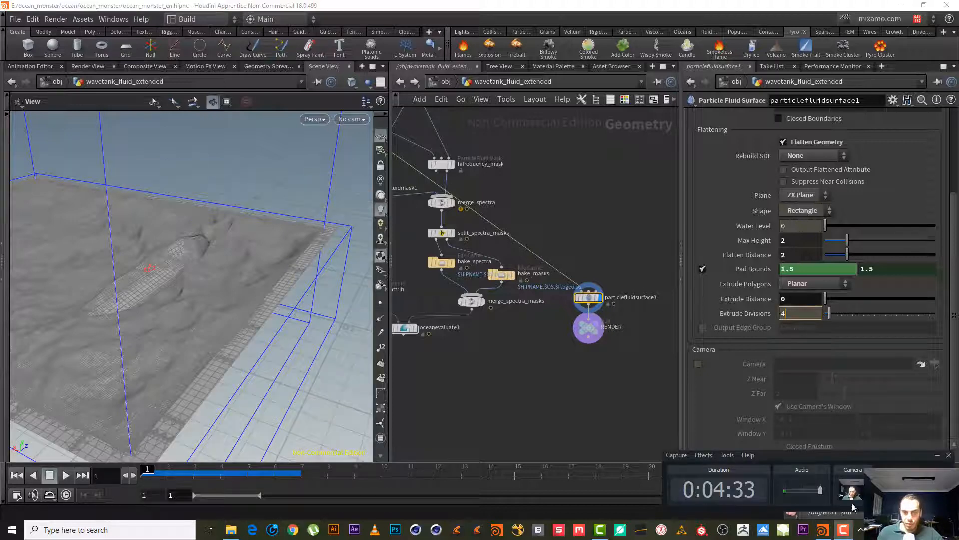
pyautogui.click(599, 376)
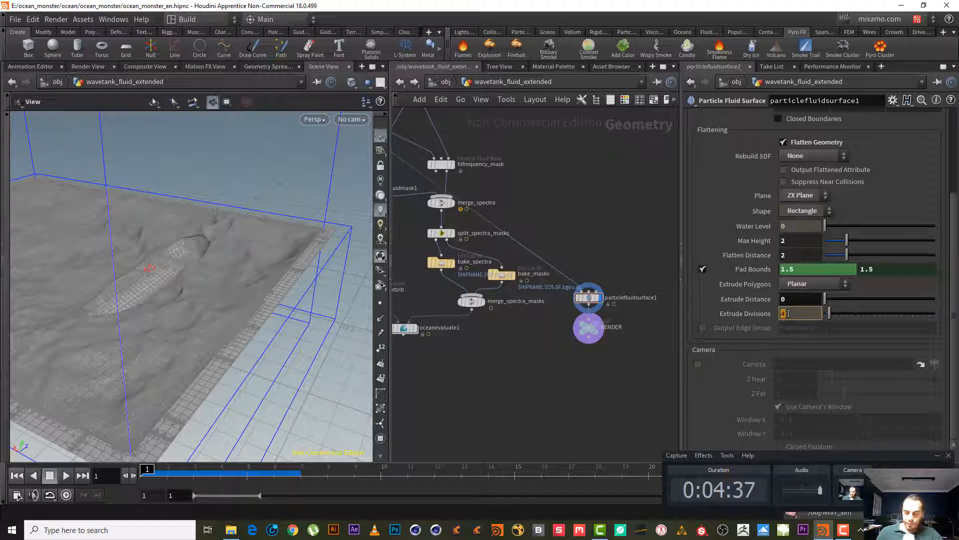
pyautogui.write('0')
pyautogui.press('Return')
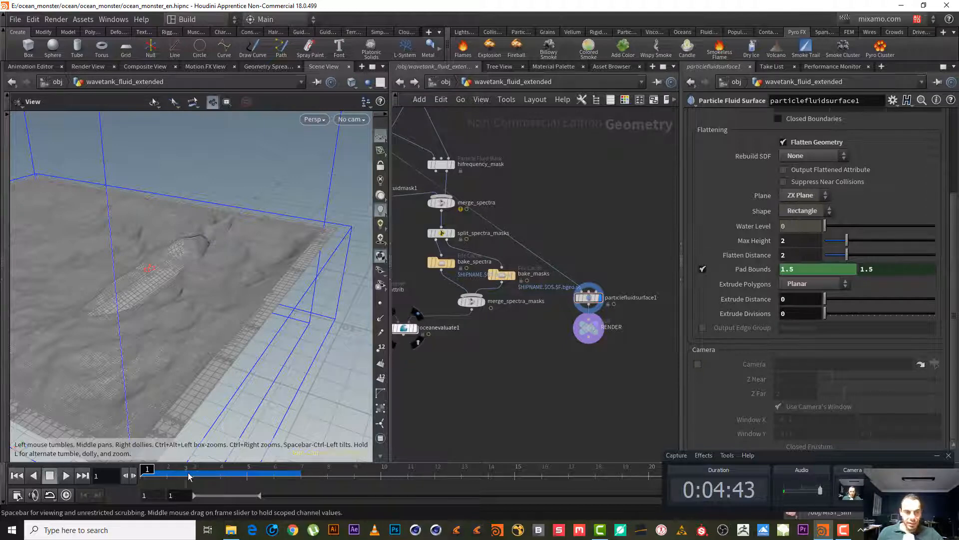
# Step: Examine the flattened border and the wave mesh of the particlefluidsurface1 surface from several angles and close up
pyautogui.moveTo(196, 381); pyautogui.dragTo(240, 313)
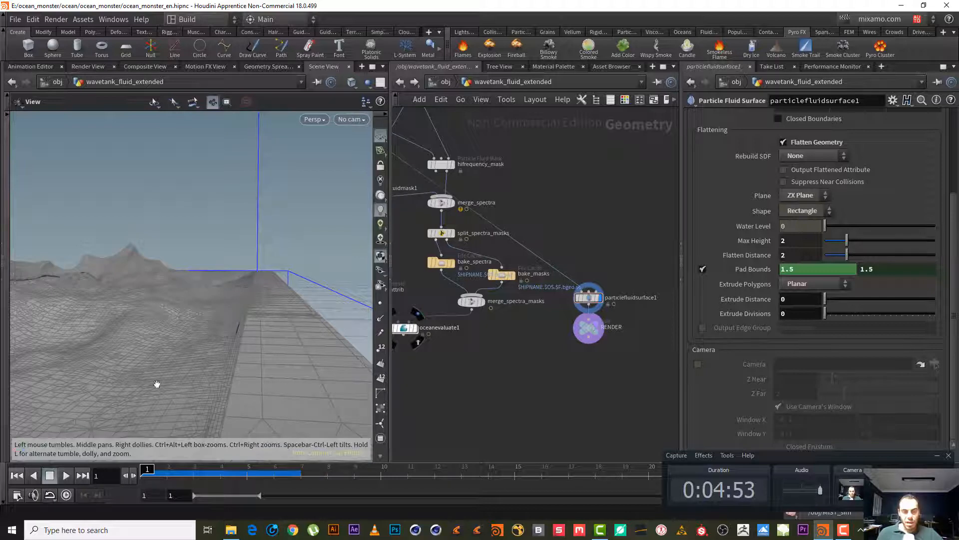
pyautogui.moveTo(250, 342); pyautogui.dragTo(180, 348)
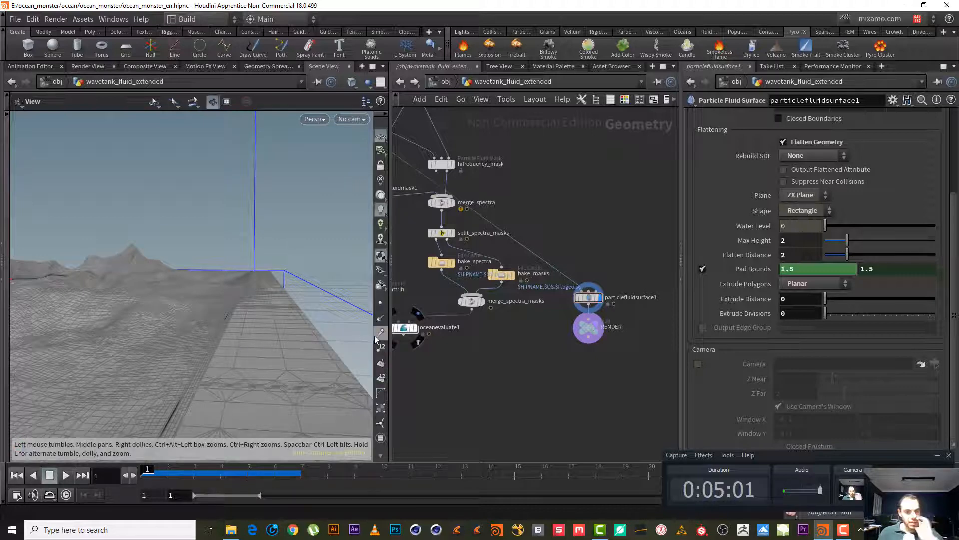
pyautogui.moveTo(254, 322); pyautogui.dragTo(194, 406, button='right')
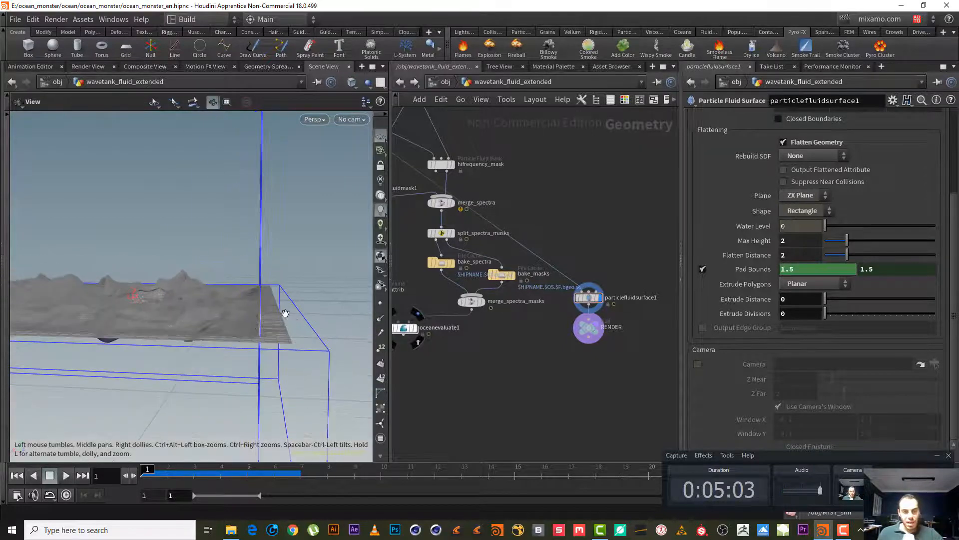
pyautogui.moveTo(314, 321); pyautogui.dragTo(223, 334)
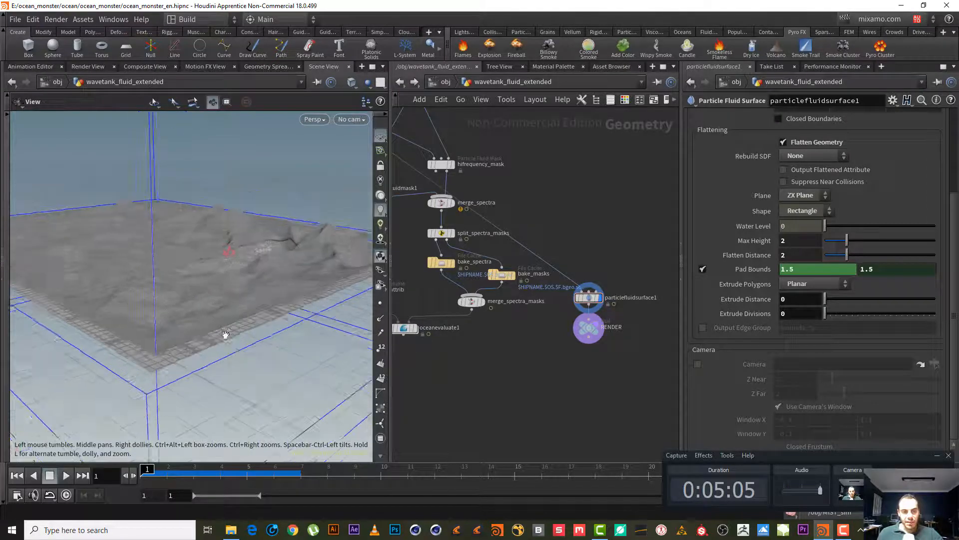
pyautogui.moveTo(223, 334); pyautogui.dragTo(347, 309, button='right')
pyautogui.moveTo(347, 308); pyautogui.dragTo(290, 294)
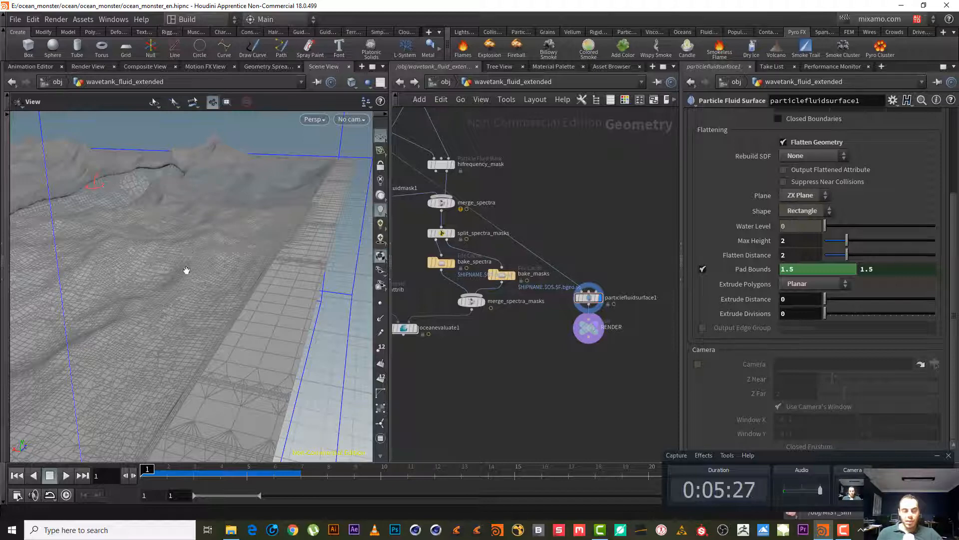
pyautogui.moveTo(228, 255); pyautogui.dragTo(248, 266, button='right')
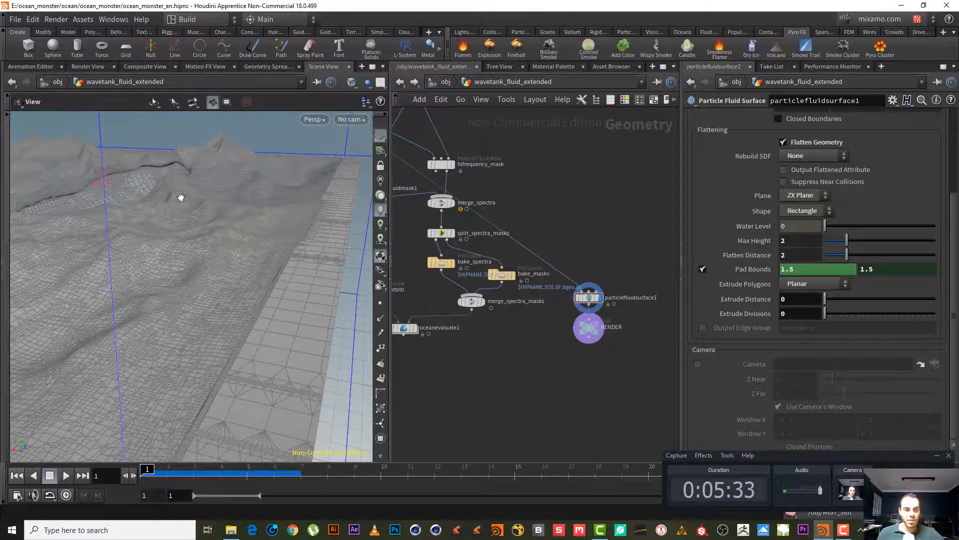
pyautogui.moveTo(181, 197); pyautogui.dragTo(241, 238)
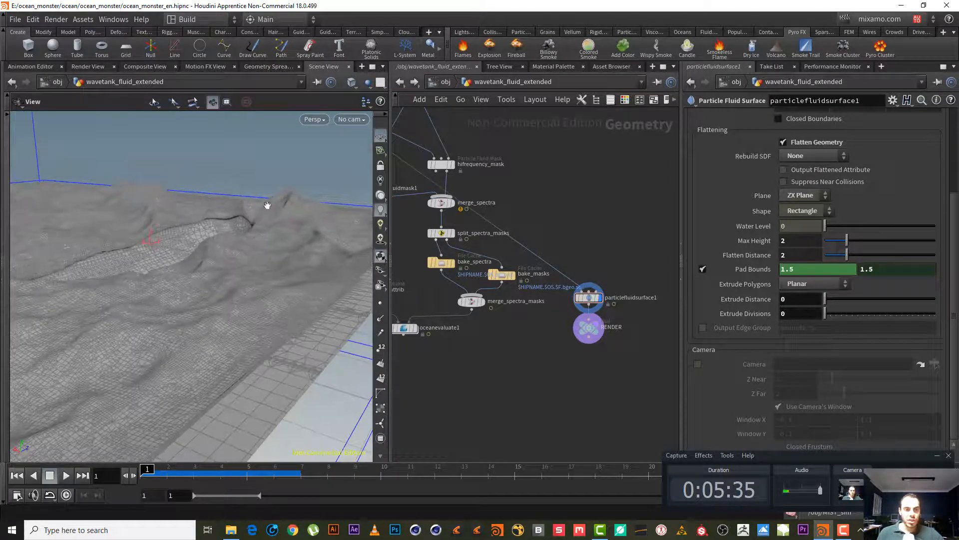
pyautogui.moveTo(267, 205); pyautogui.dragTo(241, 212)
pyautogui.moveTo(210, 263)
pyautogui.mouseDown(button='right')
pyautogui.moveTo(310, 249)
pyautogui.moveTo(206, 263)
pyautogui.mouseUp(button='right')
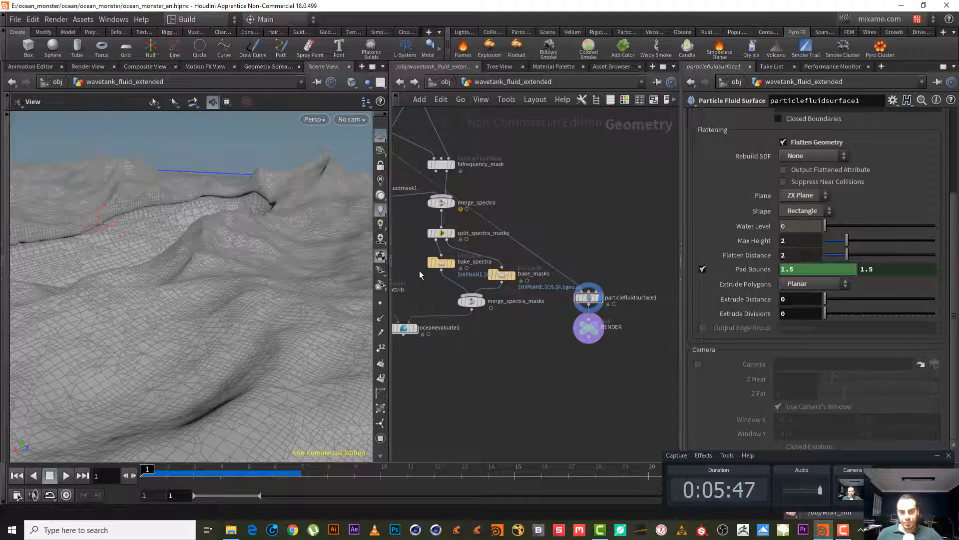
pyautogui.moveTo(538, 233); pyautogui.dragTo(653, 218, button='middle')
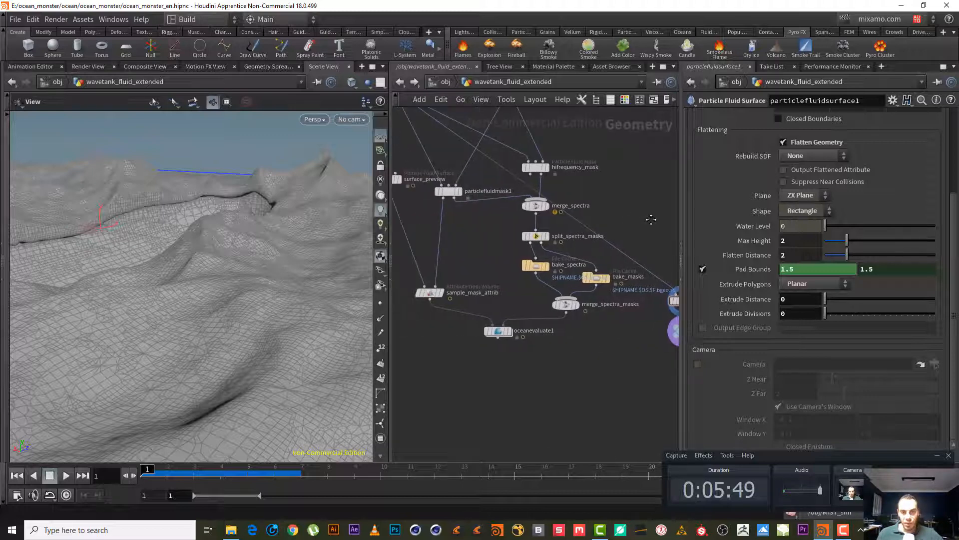
# Step: Review the mask settings of particlefluidmask1 and hifrequency_mask, and trace the node chain down to the bake caches and particlefluidsurface1
pyautogui.moveTo(482, 243); pyautogui.dragTo(505, 318, button='middle')
pyautogui.click(470, 264)
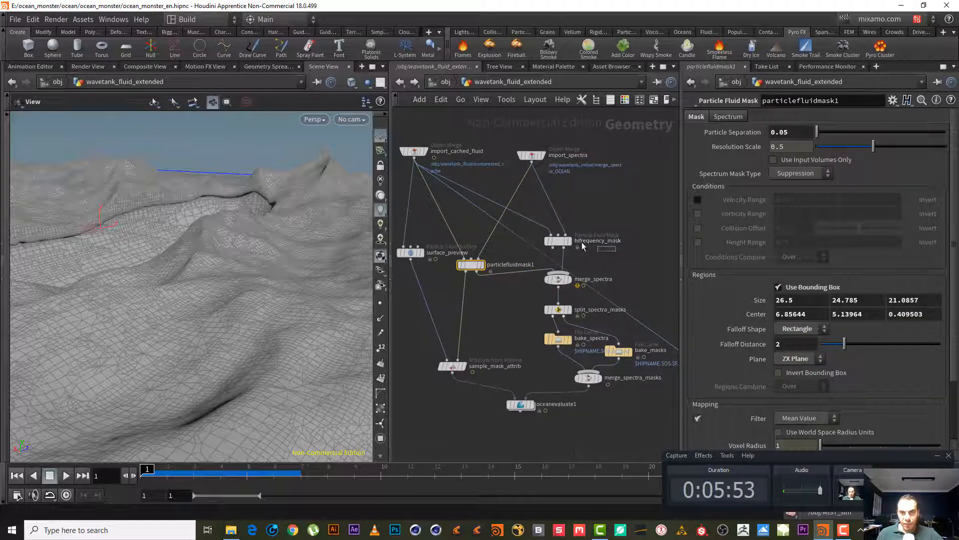
pyautogui.click(559, 241)
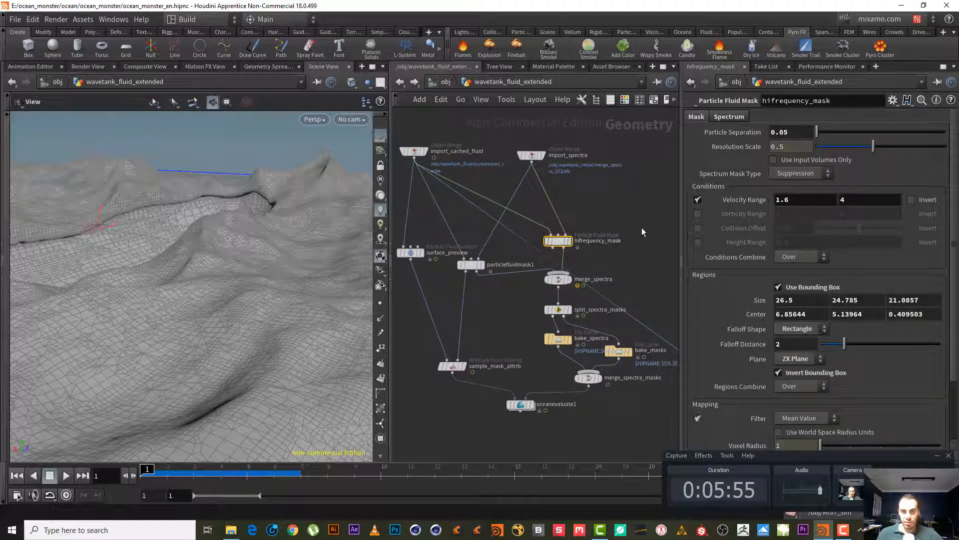
pyautogui.moveTo(641, 227); pyautogui.dragTo(591, 191, button='middle')
pyautogui.moveTo(544, 217); pyautogui.dragTo(650, 230, button='right')
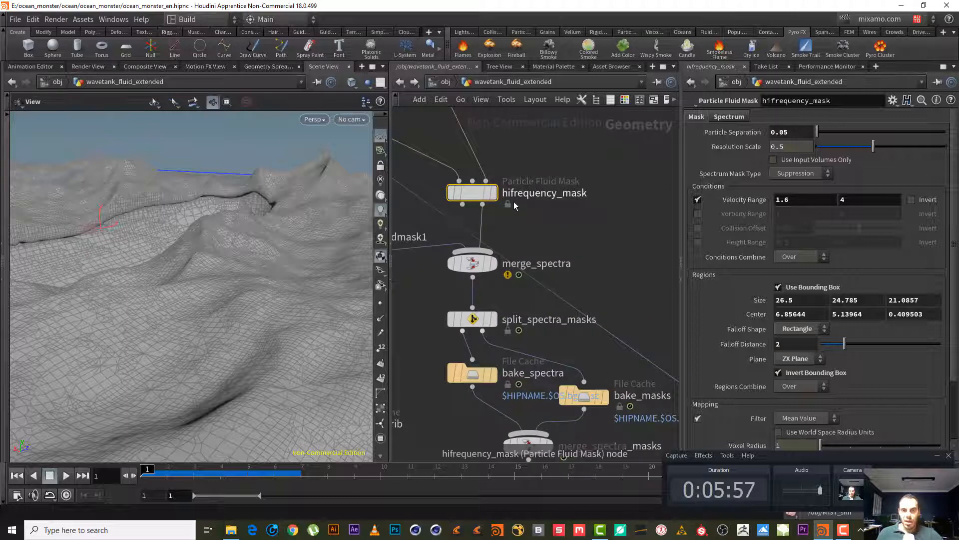
pyautogui.moveTo(589, 238); pyautogui.dragTo(524, 116, button='middle')
pyautogui.scroll(-3, 611, 180)
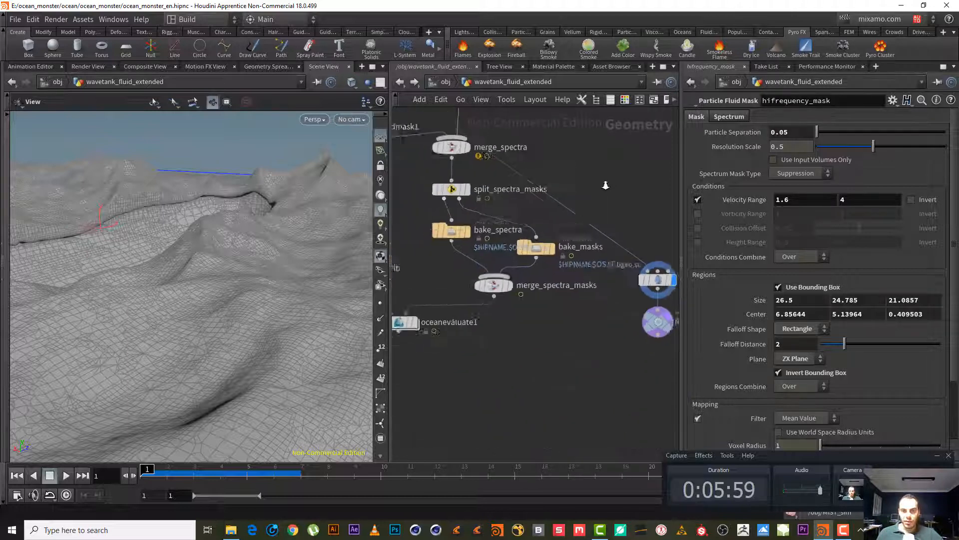
pyautogui.moveTo(594, 283); pyautogui.dragTo(531, 302, button='middle')
pyautogui.scroll(3, 608, 356)
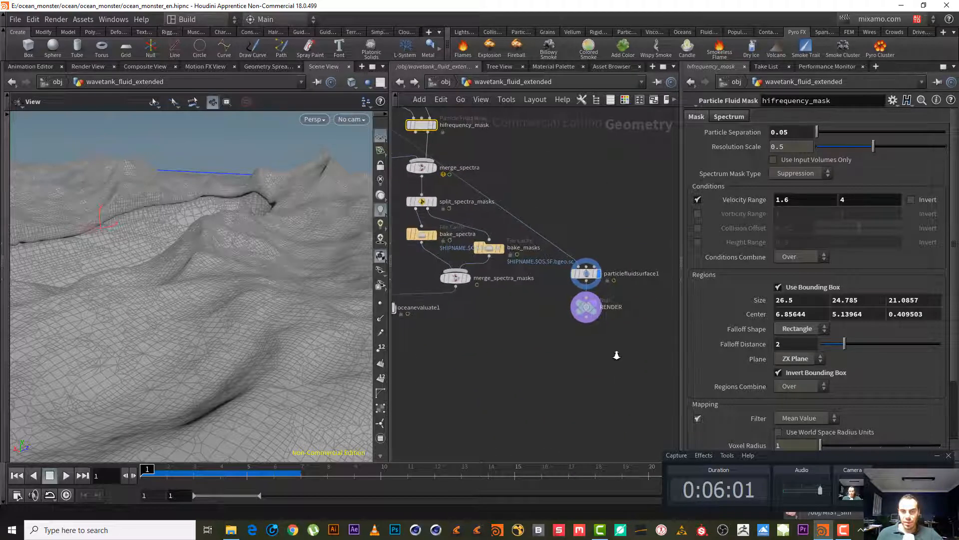
# Step: Set the Flatten Distance of particlefluidsurface1 to 0 and inspect the edge between the waves and the border up close
pyautogui.click(569, 220)
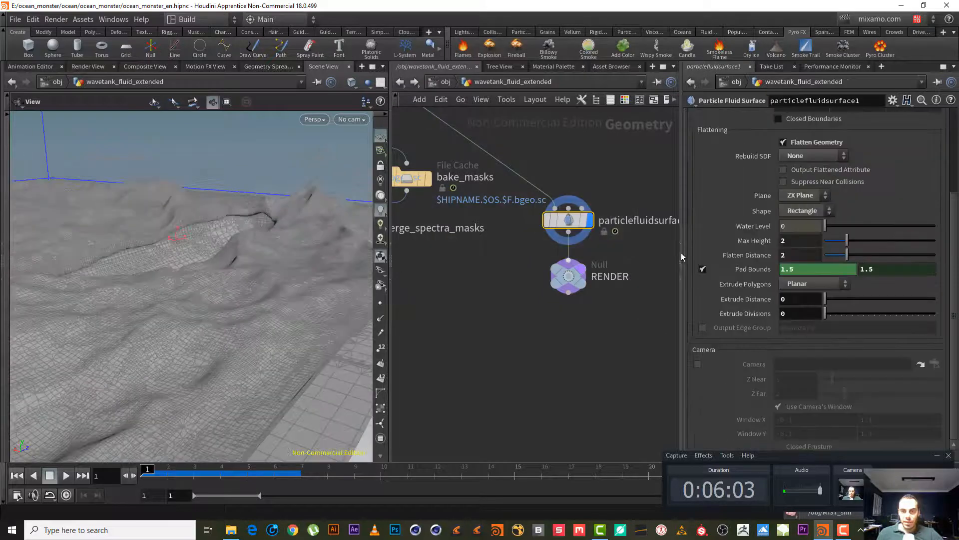
pyautogui.middleClick(760, 254)
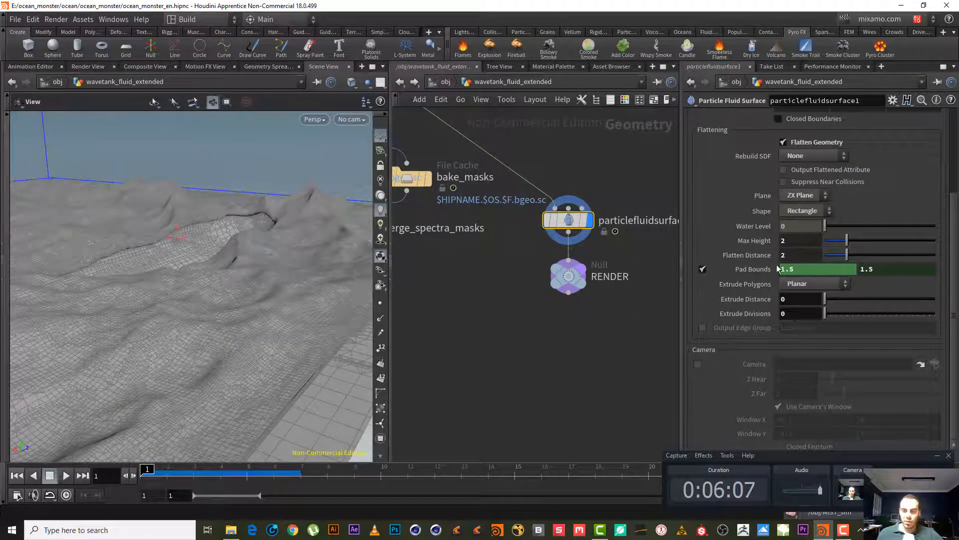
pyautogui.moveTo(235, 284); pyautogui.dragTo(297, 334)
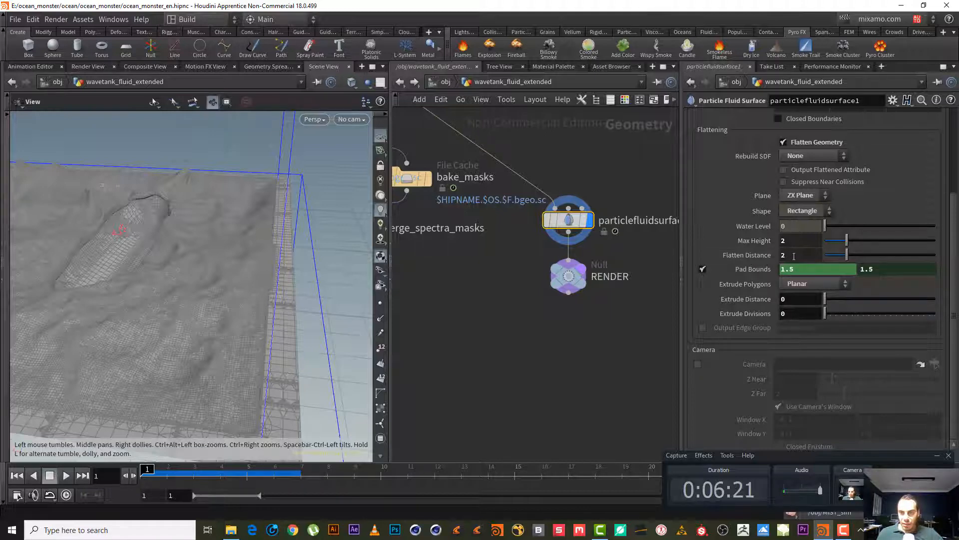
pyautogui.click(763, 256)
pyautogui.click(763, 257)
pyautogui.moveTo(787, 259); pyautogui.dragTo(750, 258)
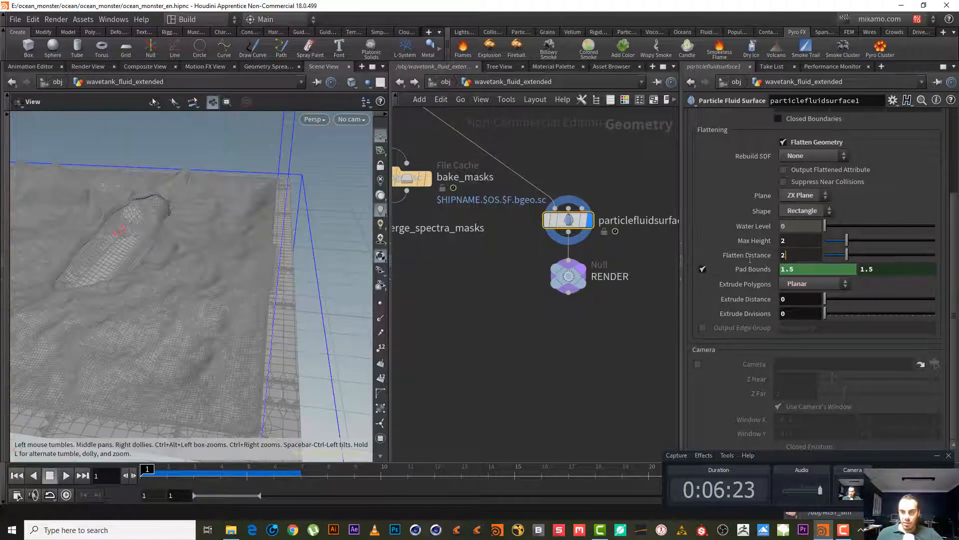
pyautogui.click(740, 255)
pyautogui.click(739, 254)
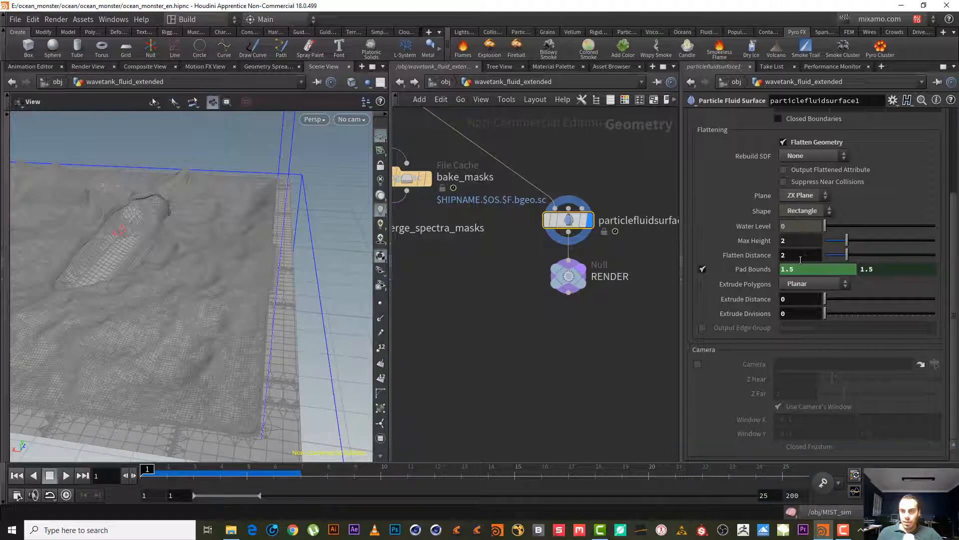
pyautogui.moveTo(801, 256); pyautogui.dragTo(754, 252)
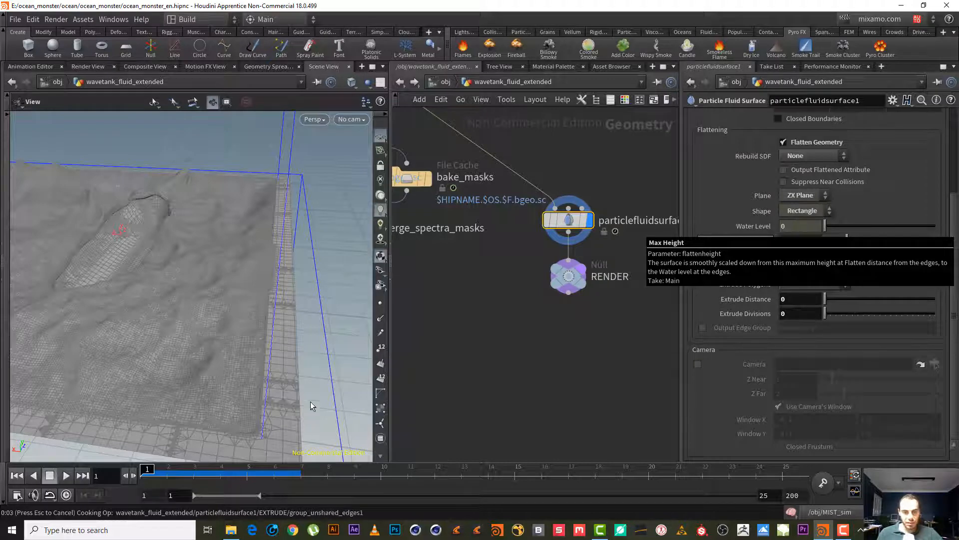
pyautogui.moveTo(280, 322); pyautogui.dragTo(371, 282)
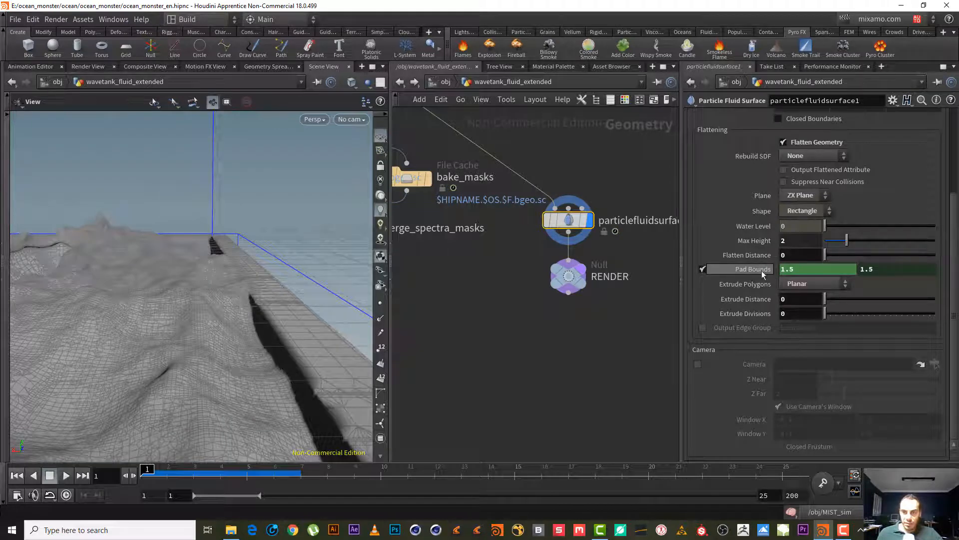
# Step: Disable Pad Bounds on particlefluidsurface1, set Flatten Distance to 2, and inspect the outer edges of the mesh
pyautogui.click(702, 270)
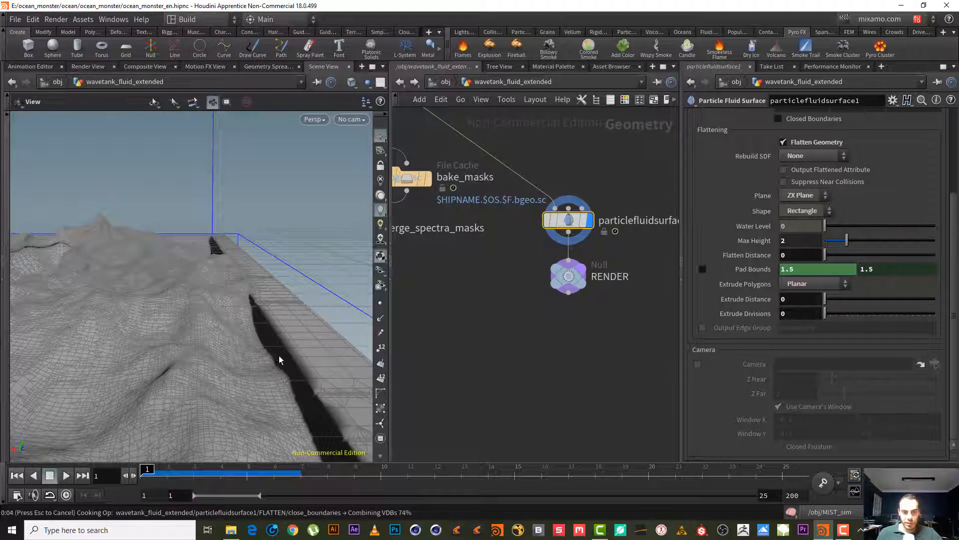
pyautogui.moveTo(293, 327); pyautogui.dragTo(230, 332)
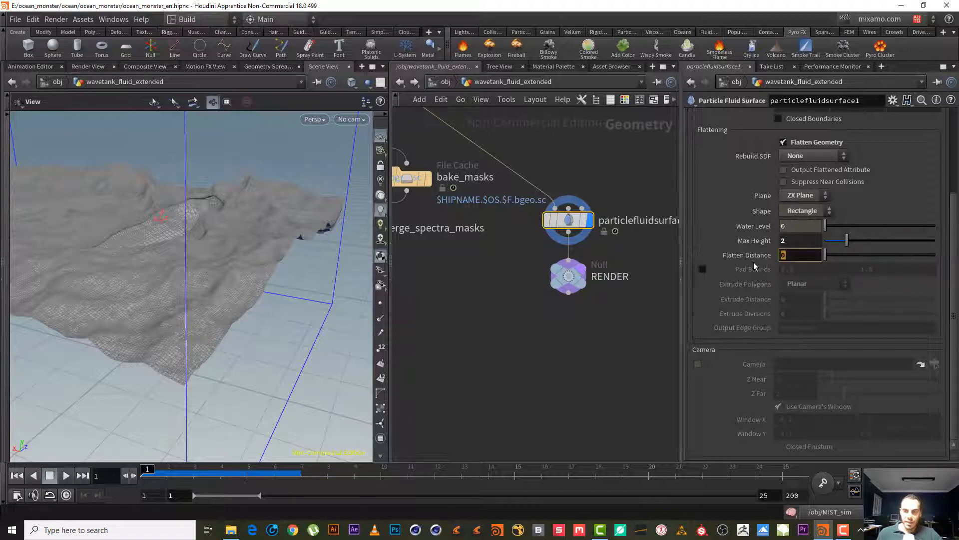
pyautogui.write('2')
pyautogui.press('Return')
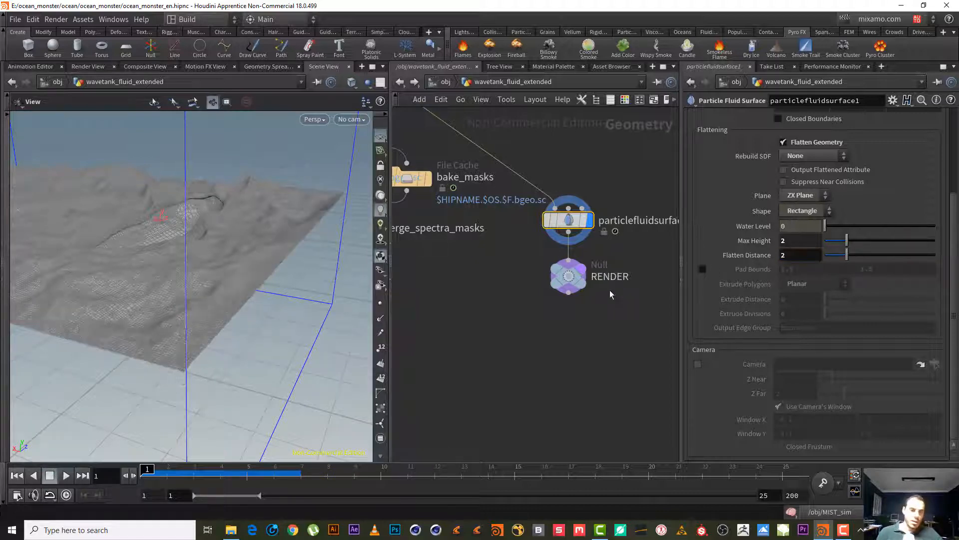
pyautogui.moveTo(200, 273); pyautogui.dragTo(290, 278)
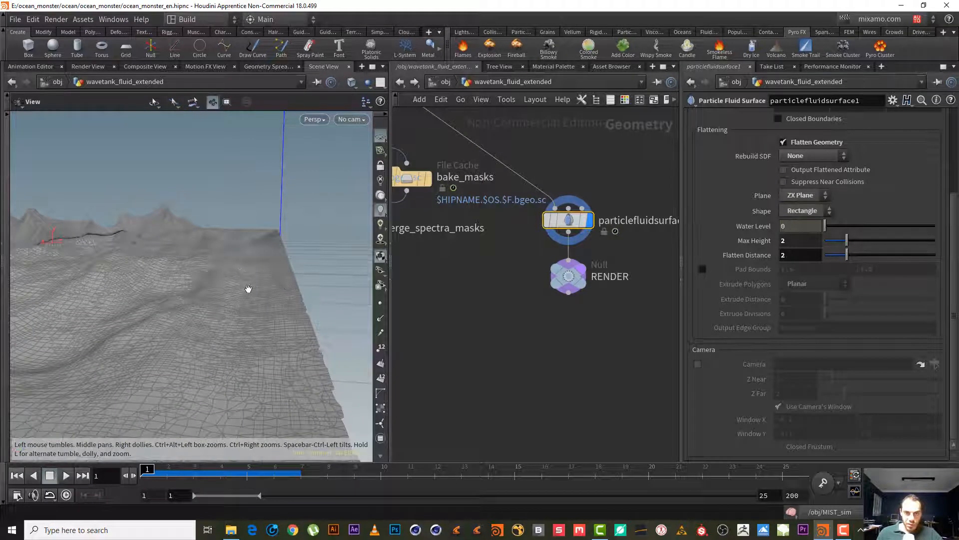
pyautogui.moveTo(254, 285); pyautogui.dragTo(338, 196)
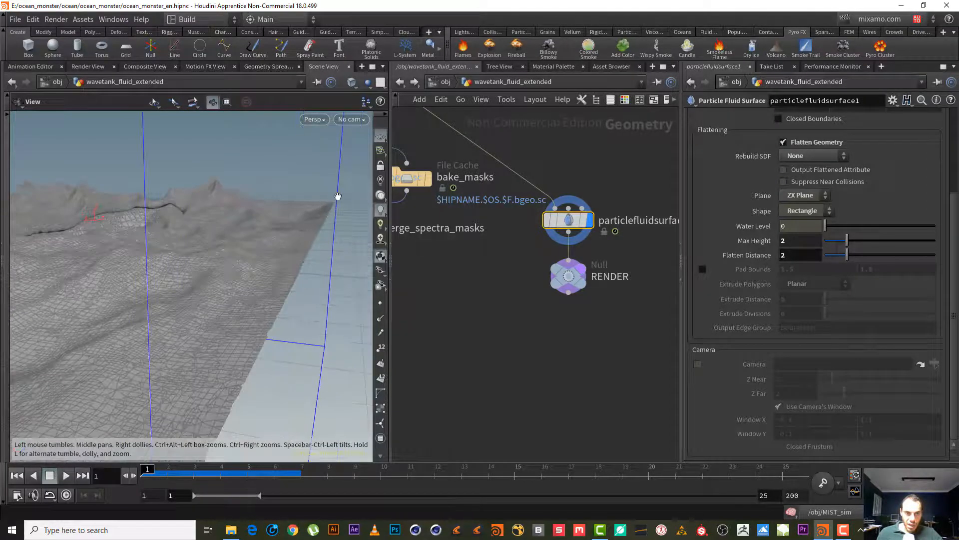
pyautogui.moveTo(263, 310); pyautogui.dragTo(276, 336)
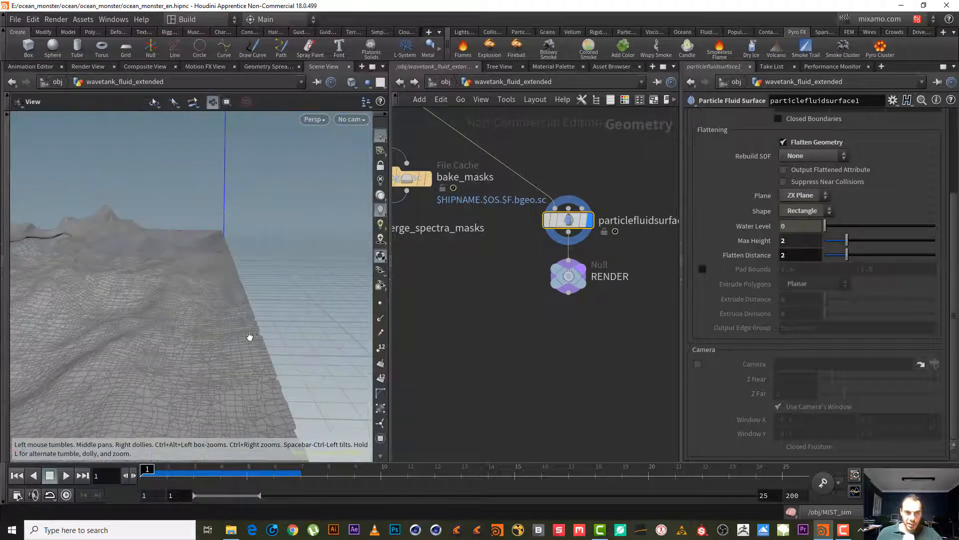
# Step: Raise the Flatten Distance of particlefluidsurface1 to 2.95 and inspect the flattened edge from several angles
pyautogui.moveTo(859, 253)
pyautogui.mouseDown()
pyautogui.moveTo(867, 256)
pyautogui.moveTo(847, 257)
pyautogui.mouseUp()
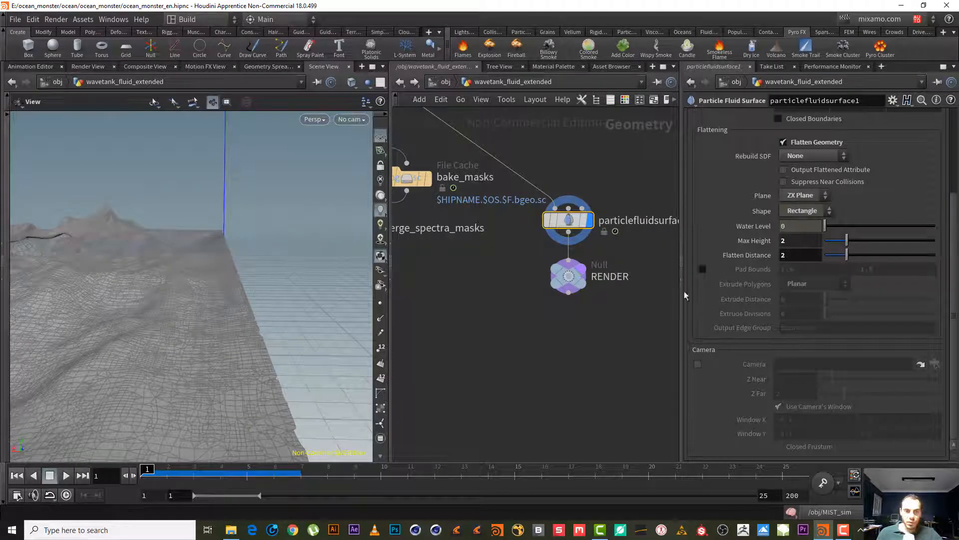
pyautogui.moveTo(238, 280); pyautogui.dragTo(191, 296)
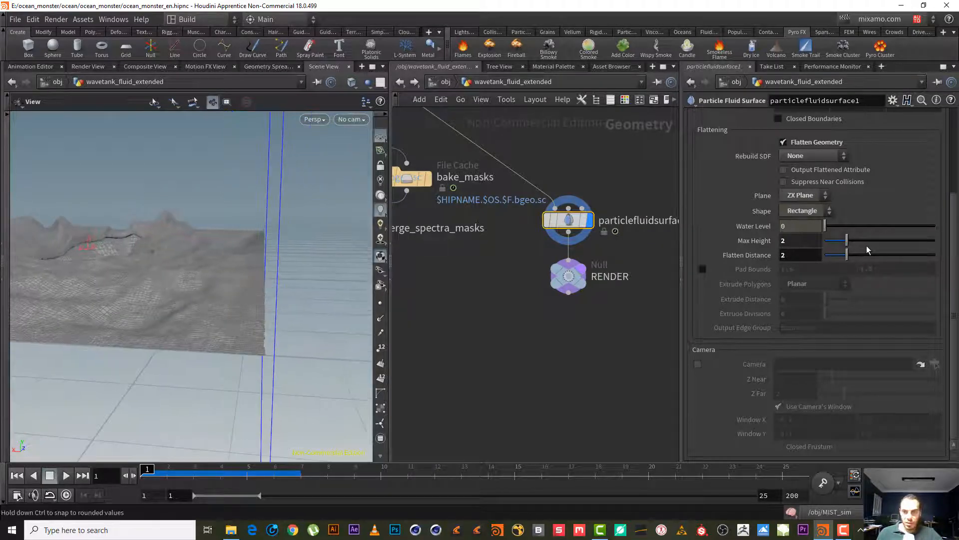
pyautogui.moveTo(847, 255); pyautogui.dragTo(857, 258)
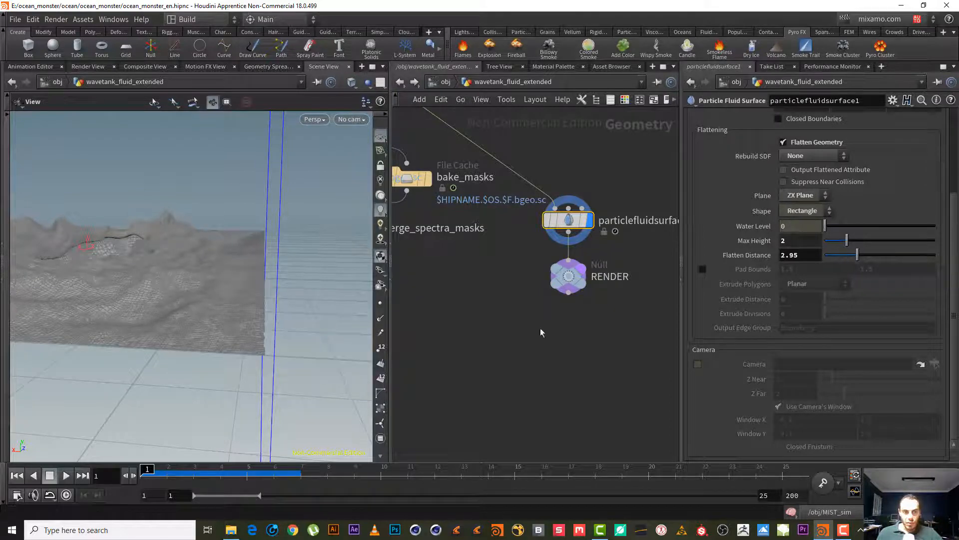
pyautogui.moveTo(180, 315); pyautogui.dragTo(232, 332)
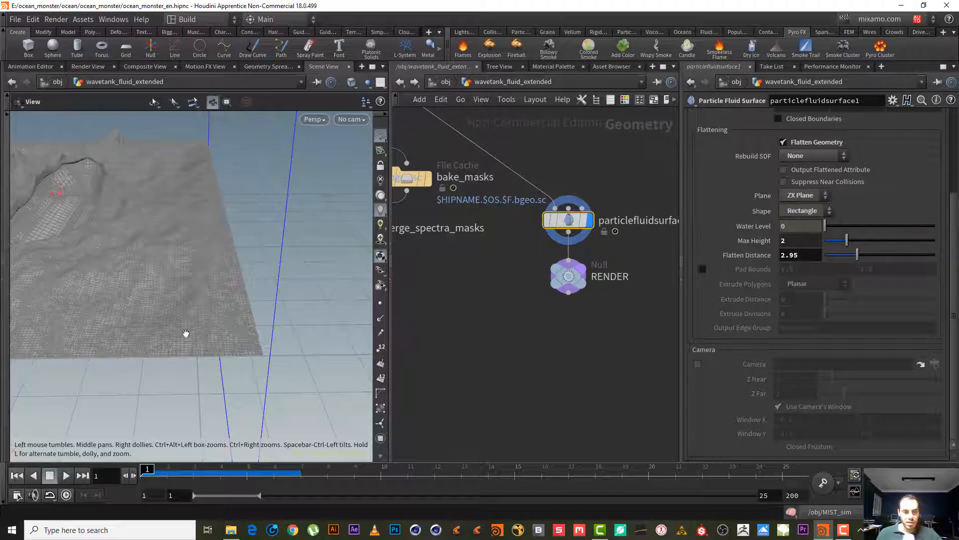
pyautogui.moveTo(186, 333); pyautogui.dragTo(177, 304)
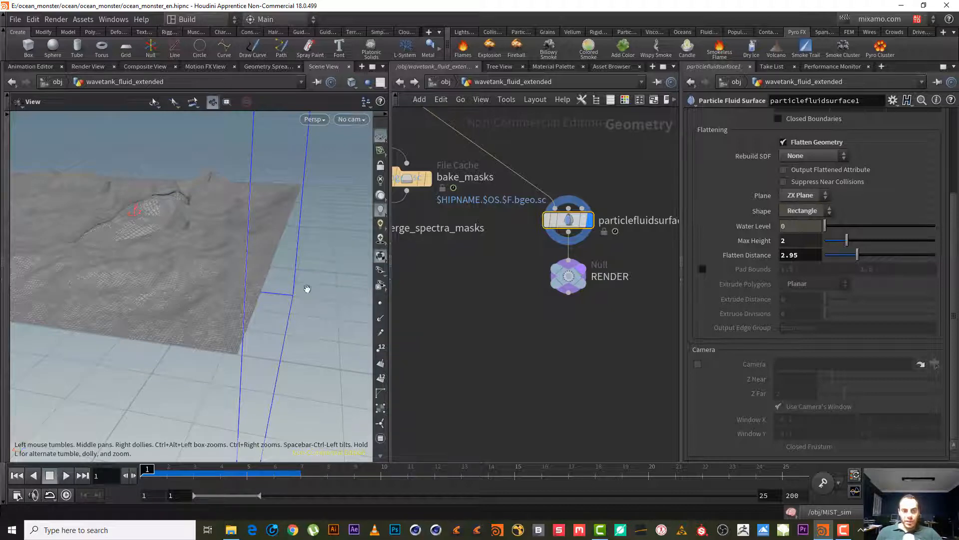
pyautogui.moveTo(277, 290); pyautogui.dragTo(281, 302)
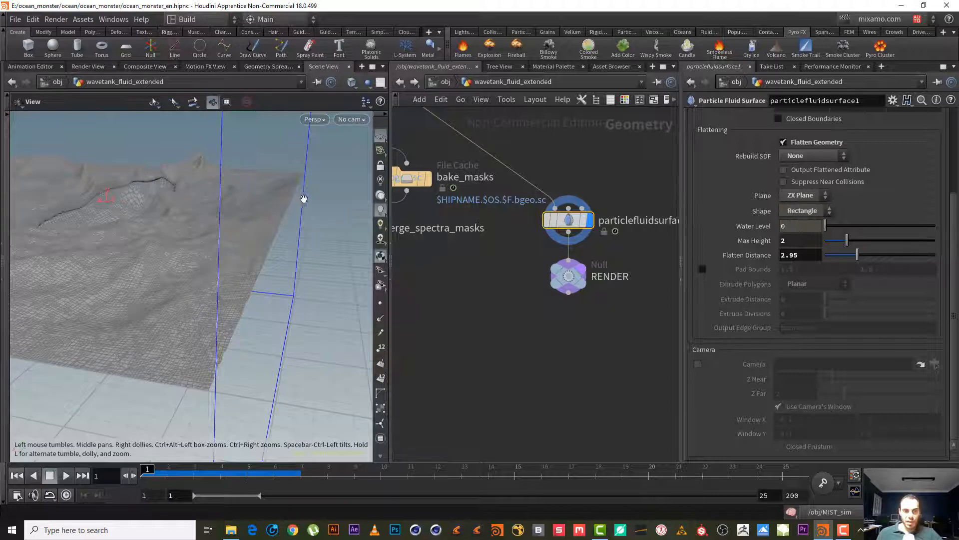
# Step: Set Flatten Distance back to 2 and re-enable Pad Bounds on particlefluidsurface1
pyautogui.click(799, 255)
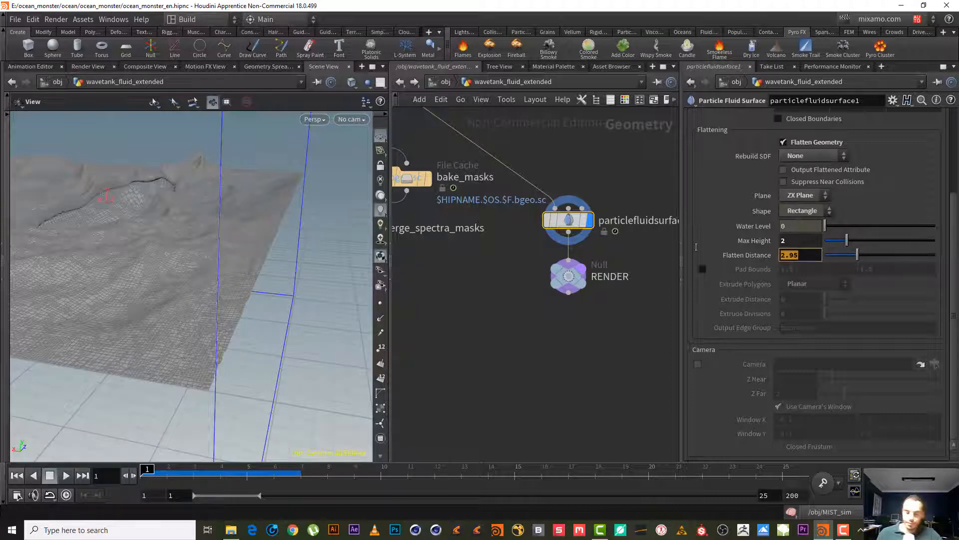
pyautogui.write('2')
pyautogui.press('Return')
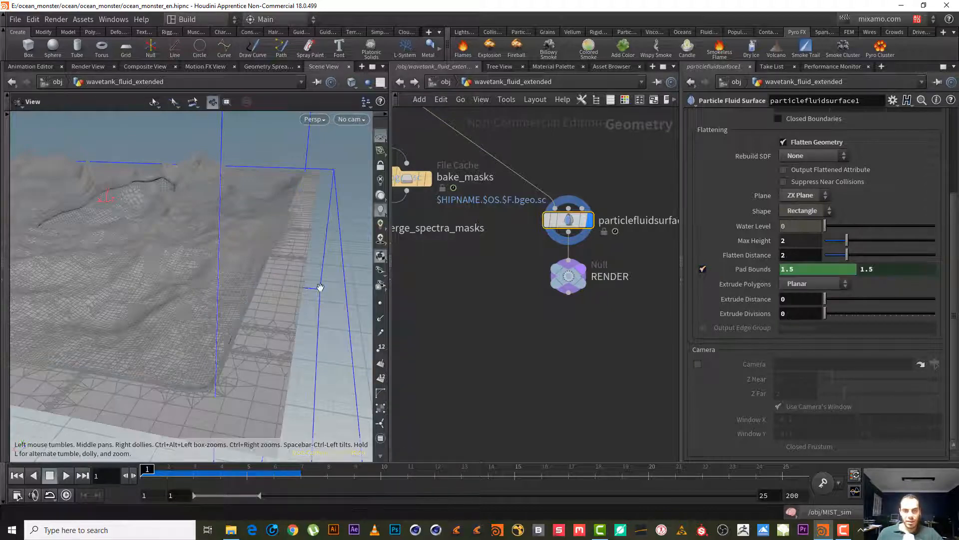
pyautogui.click(844, 529)
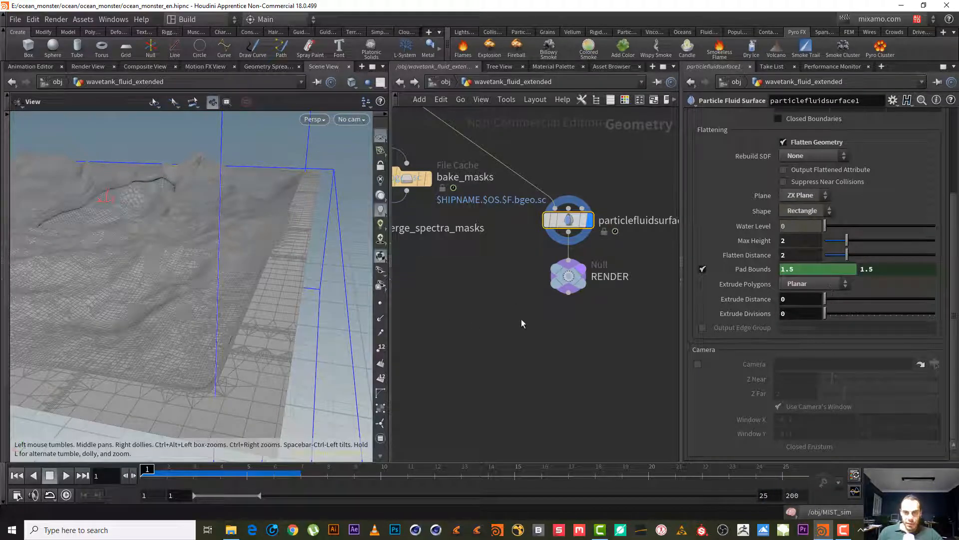
# Step: Reveal the channel expression behind Flatten Distance on particlefluidsurface1, check which node and parameter it references, and return to the value display
pyautogui.middleClick(755, 259)
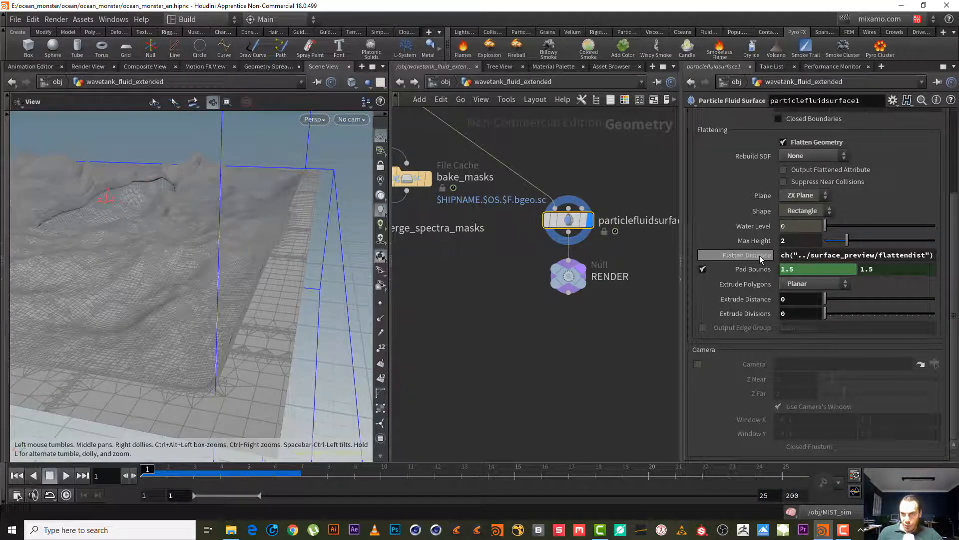
pyautogui.click(760, 256)
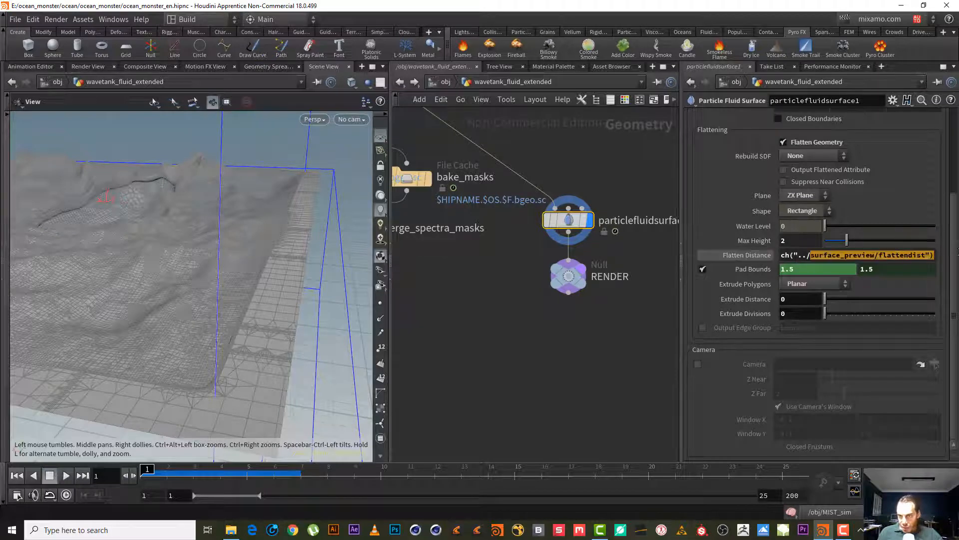
pyautogui.click(844, 256)
pyautogui.moveTo(878, 256); pyautogui.dragTo(958, 256)
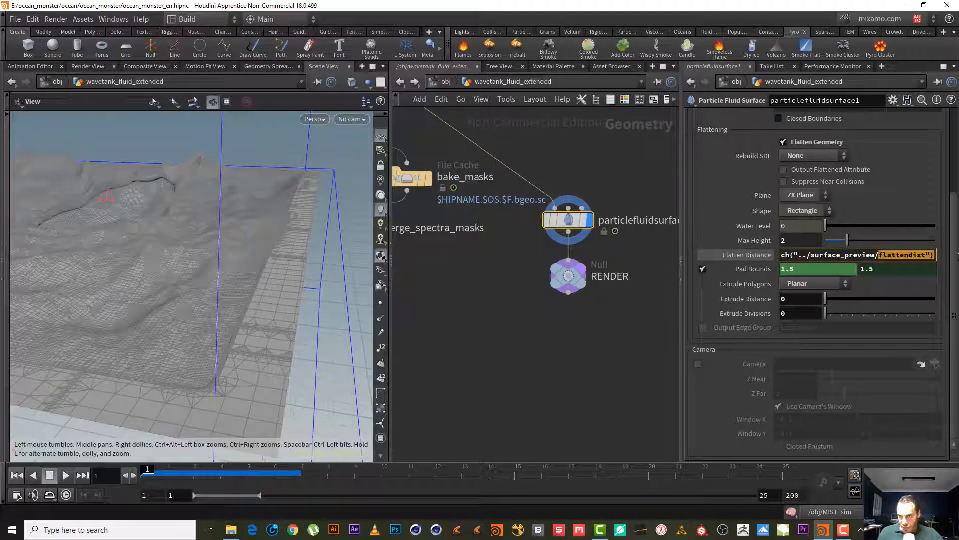
pyautogui.click(724, 256)
# Step: Select the surface_preview node and show its bounding box and flattening settings, including the referenced Flatten Distance
pyautogui.scroll(-4, 623, 329)
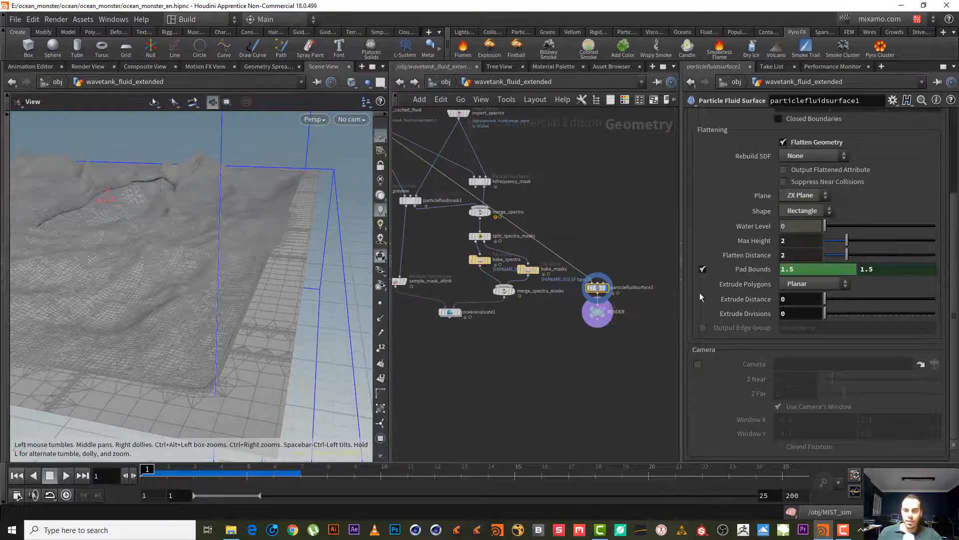
pyautogui.moveTo(508, 354); pyautogui.dragTo(698, 445, button='middle')
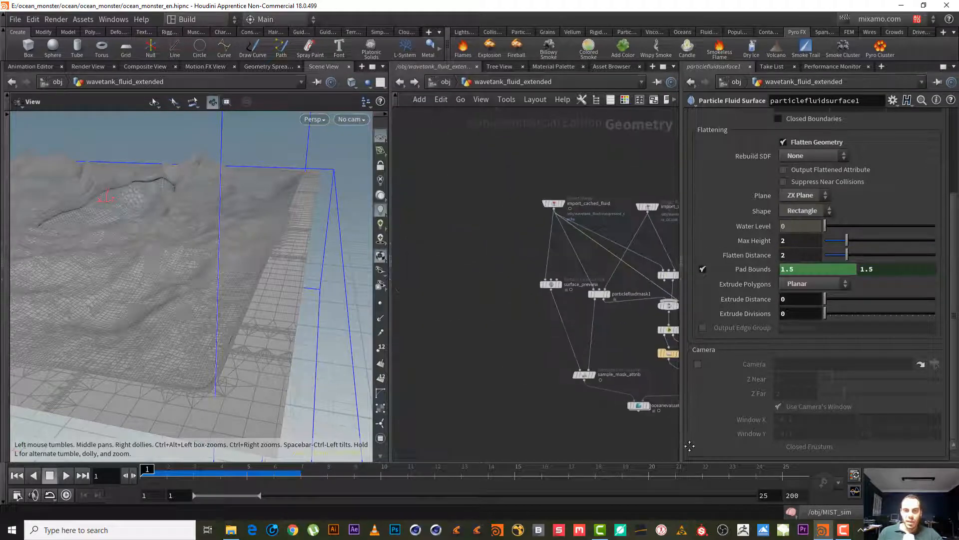
pyautogui.scroll(3, 510, 333)
pyautogui.moveTo(547, 301); pyautogui.dragTo(597, 227)
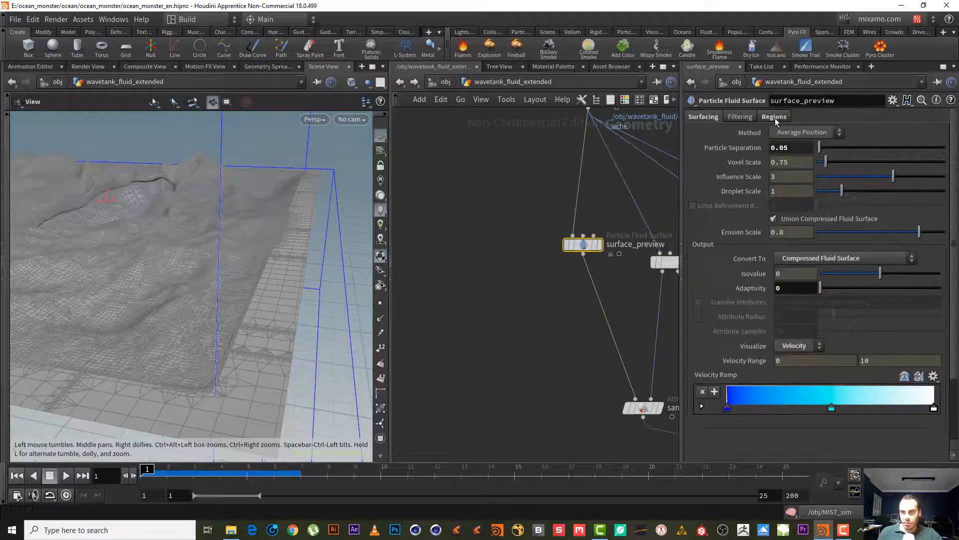
pyautogui.click(774, 117)
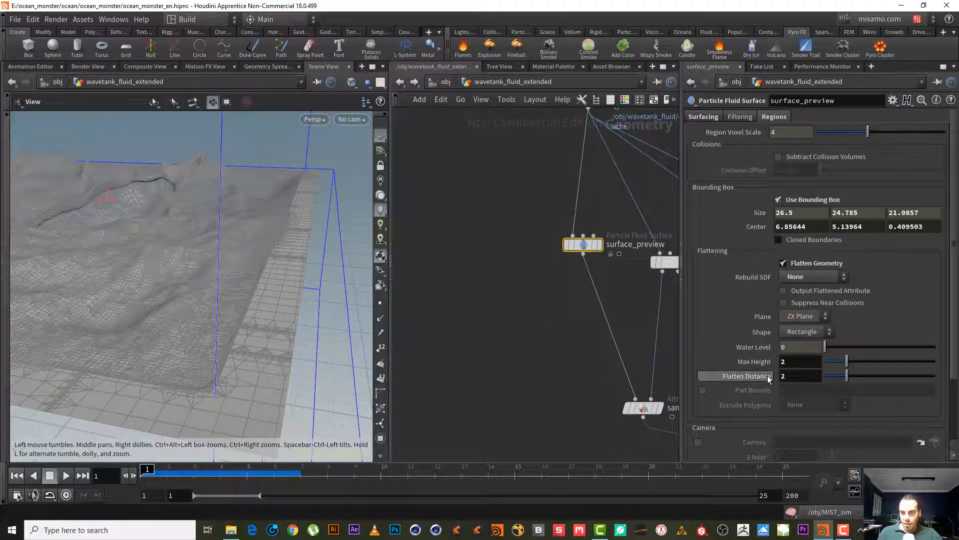
pyautogui.scroll(-2, 956, 277)
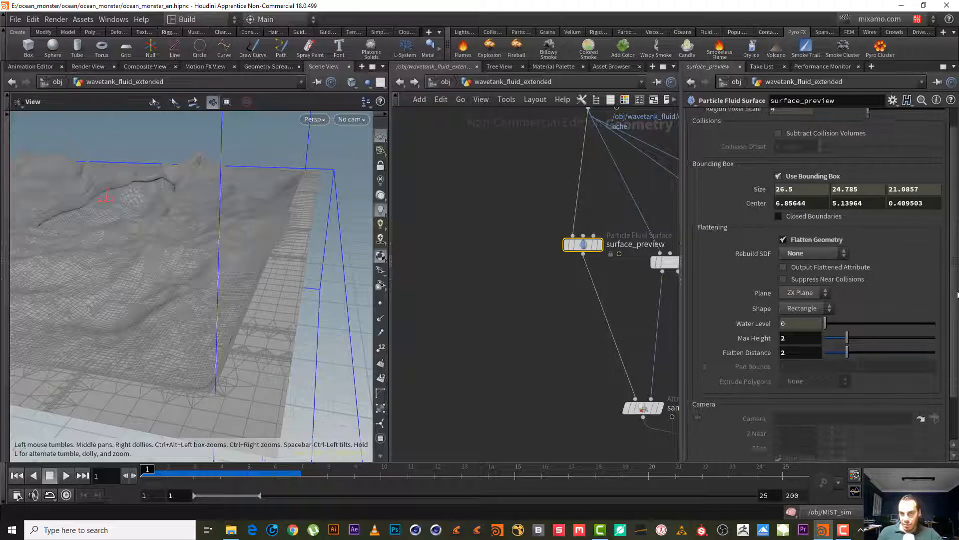
# Step: Select particlefluidsurface1 and check the channel reference behind its Flatten Distance, returning to the value display
pyautogui.scroll(-1, 811, 329)
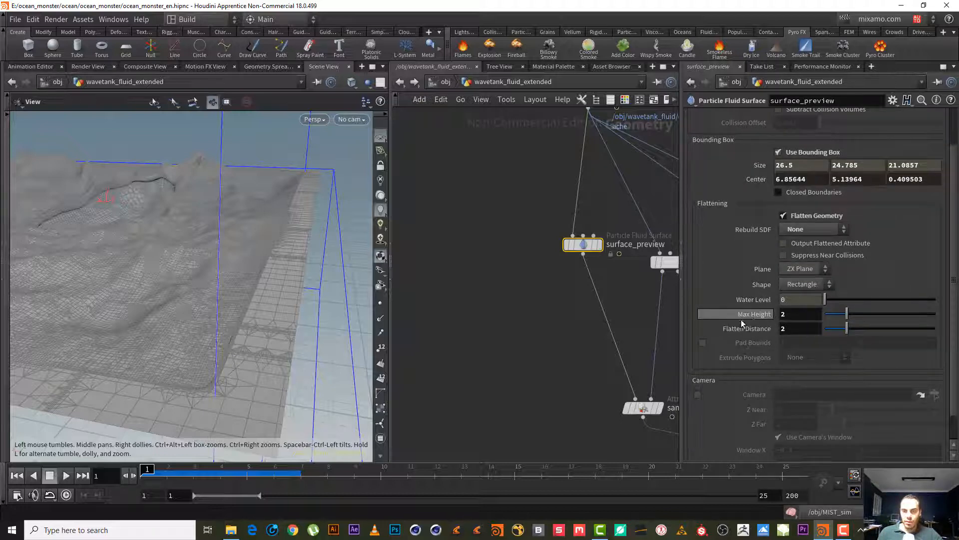
pyautogui.moveTo(475, 301); pyautogui.dragTo(396, 268, button='middle')
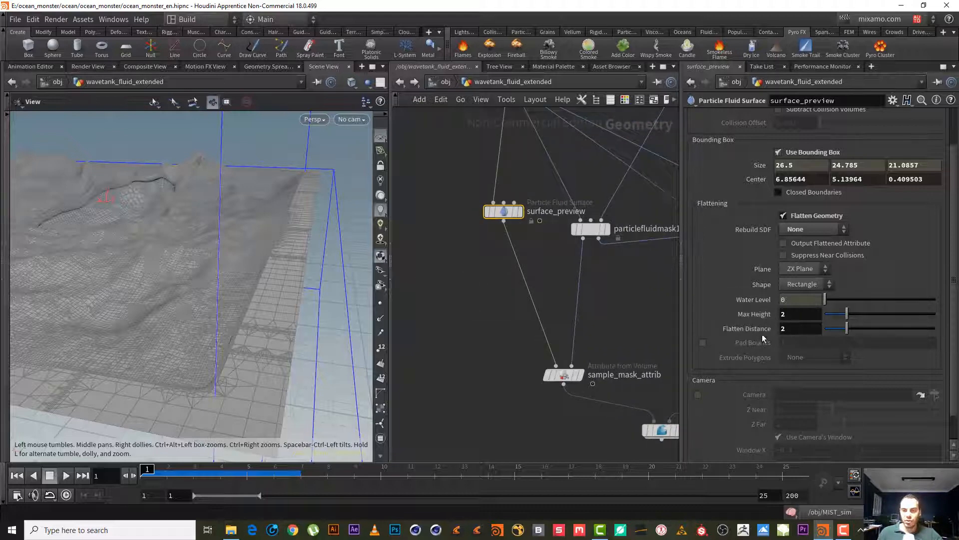
pyautogui.moveTo(632, 345); pyautogui.dragTo(539, 339, button='middle')
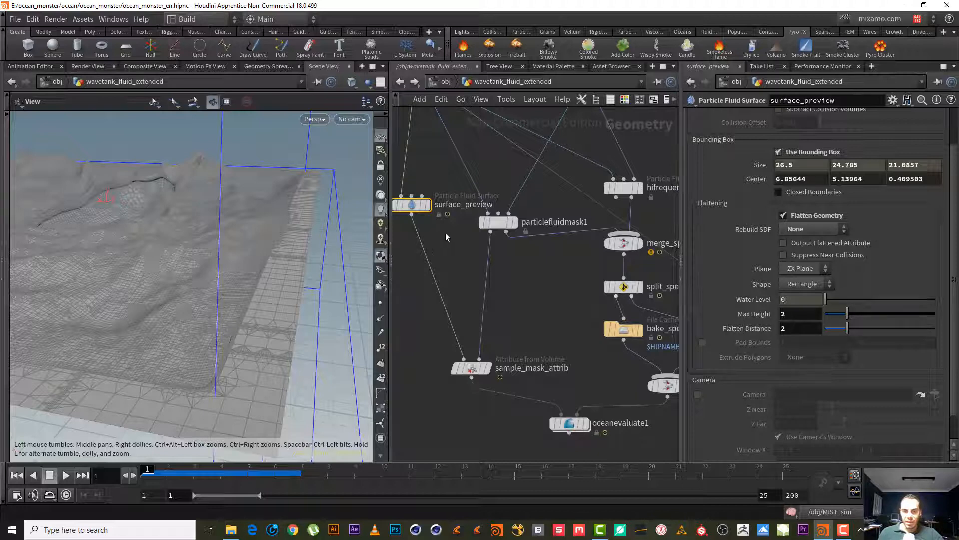
pyautogui.moveTo(446, 236); pyautogui.dragTo(472, 248, button='middle')
pyautogui.moveTo(460, 220)
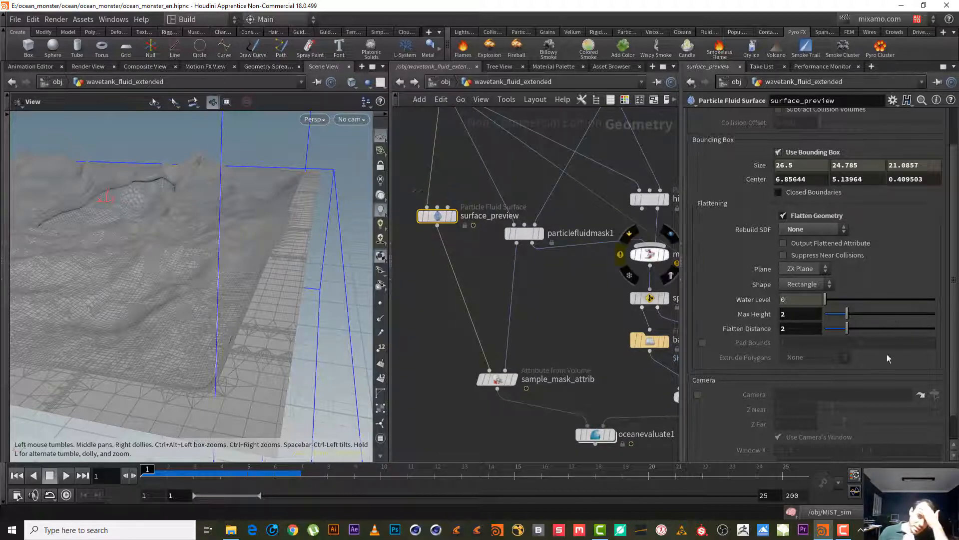
pyautogui.moveTo(649, 350); pyautogui.dragTo(409, 252, button='middle')
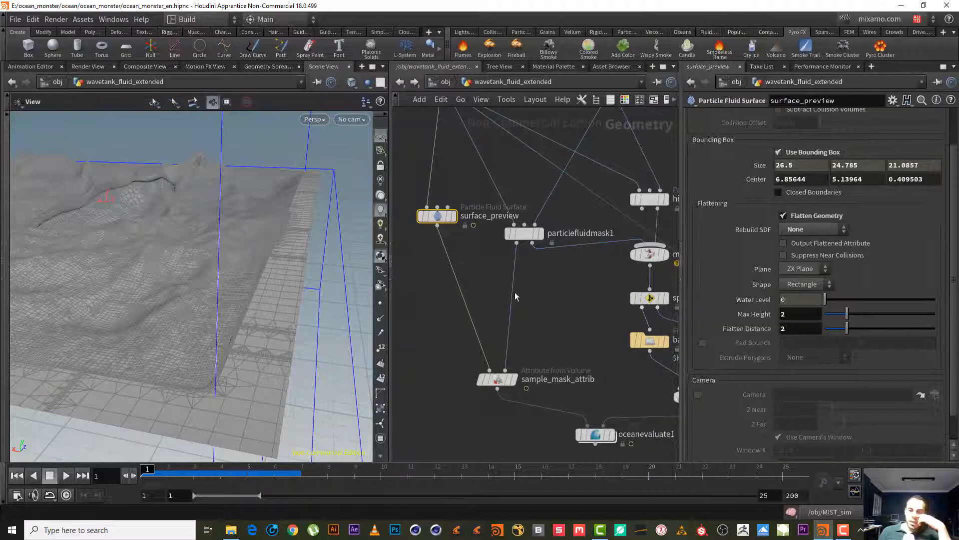
pyautogui.moveTo(570, 318); pyautogui.dragTo(267, 233, button='middle')
pyautogui.click(566, 309)
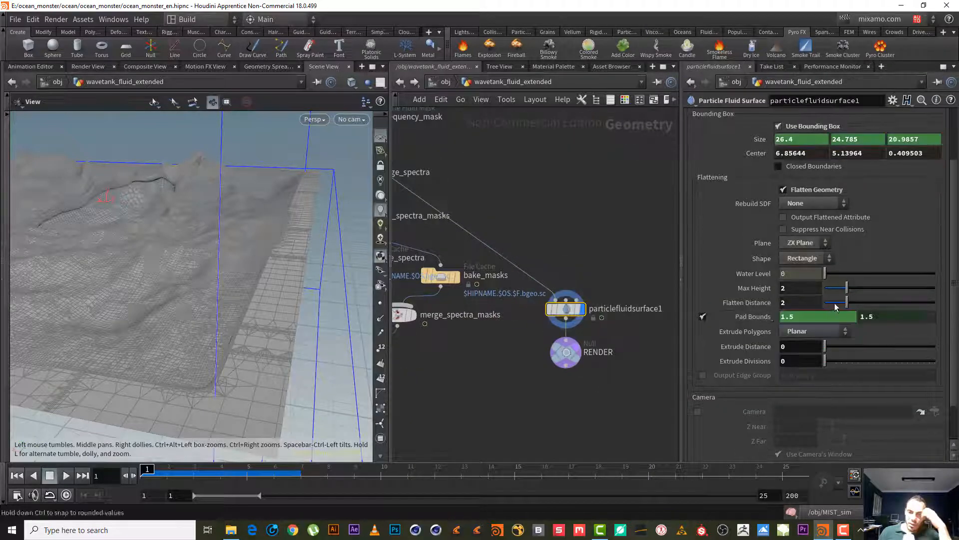
pyautogui.click(751, 302)
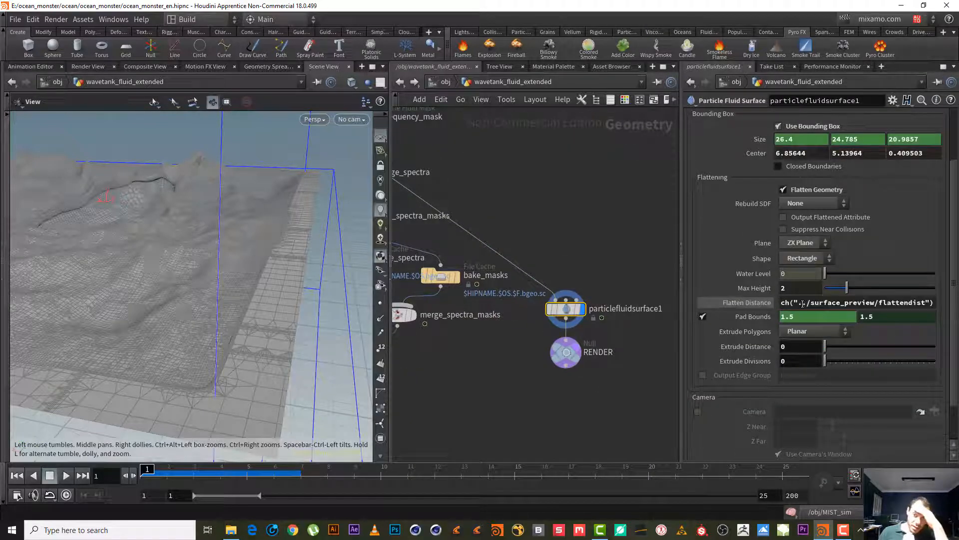
pyautogui.click(746, 302)
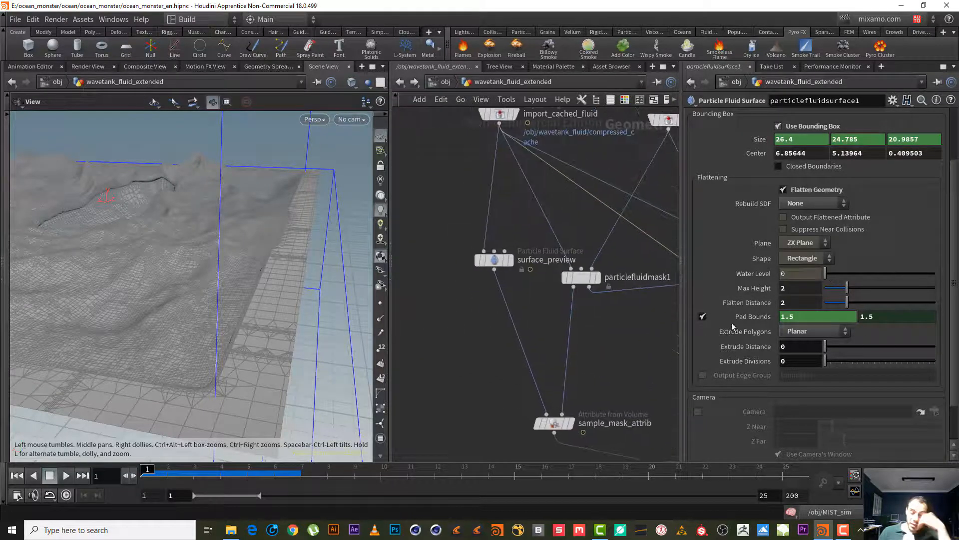
# Step: Copy the Flatten Distance parameter of the surface_preview node
pyautogui.click(499, 259)
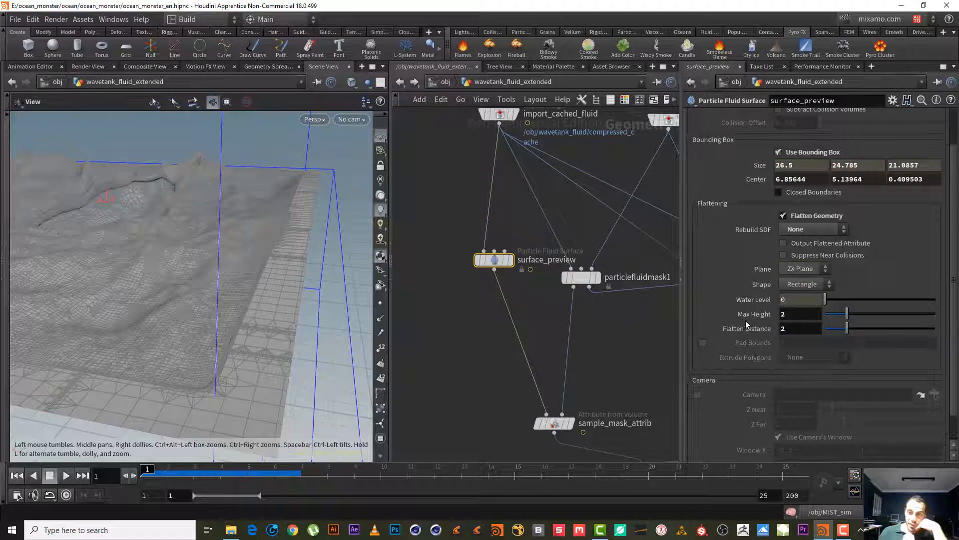
pyautogui.rightClick(754, 329)
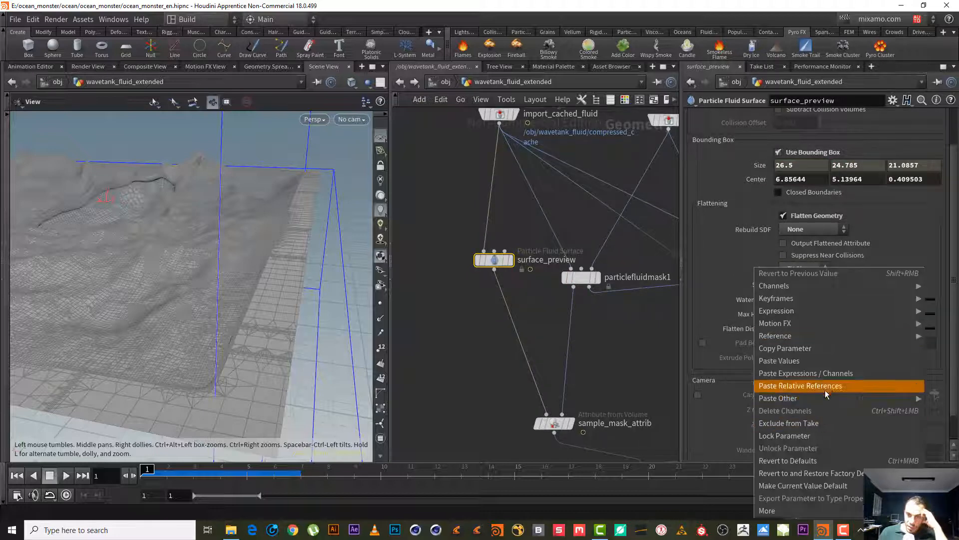
pyautogui.click(829, 351)
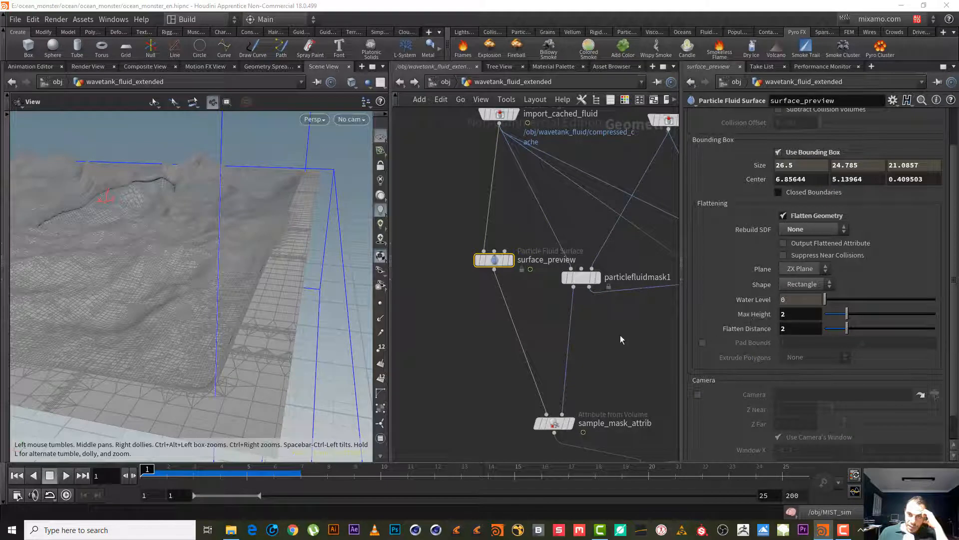
# Step: Paste the copied parameter as a relative reference into the Flatten Distance of particlefluidsurface1
pyautogui.moveTo(619, 335); pyautogui.dragTo(423, 284, button='middle')
pyautogui.click(539, 340)
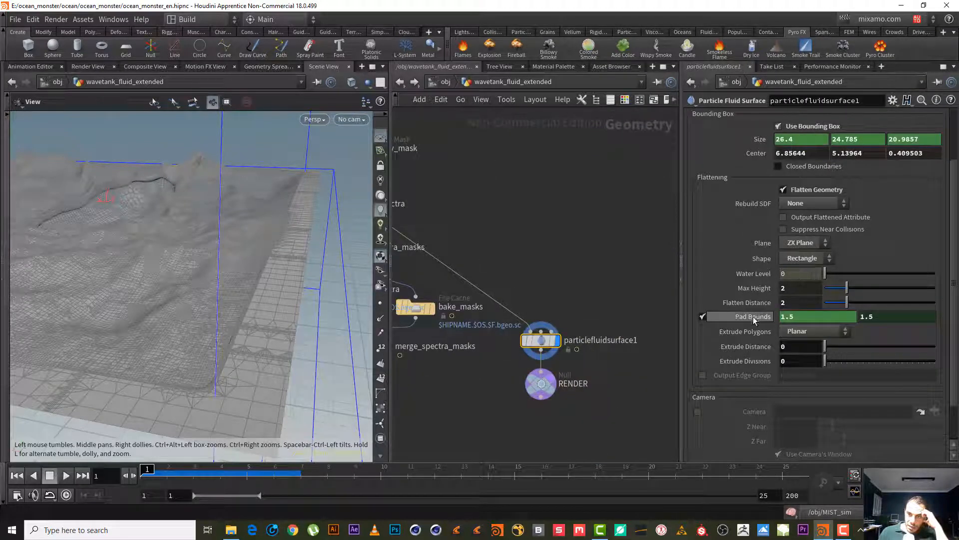
pyautogui.rightClick(756, 302)
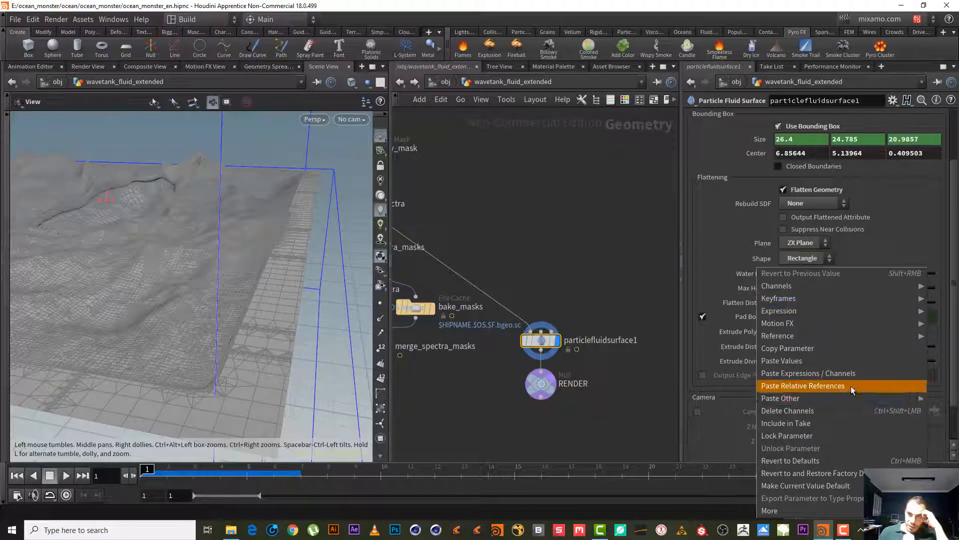
pyautogui.click(573, 267)
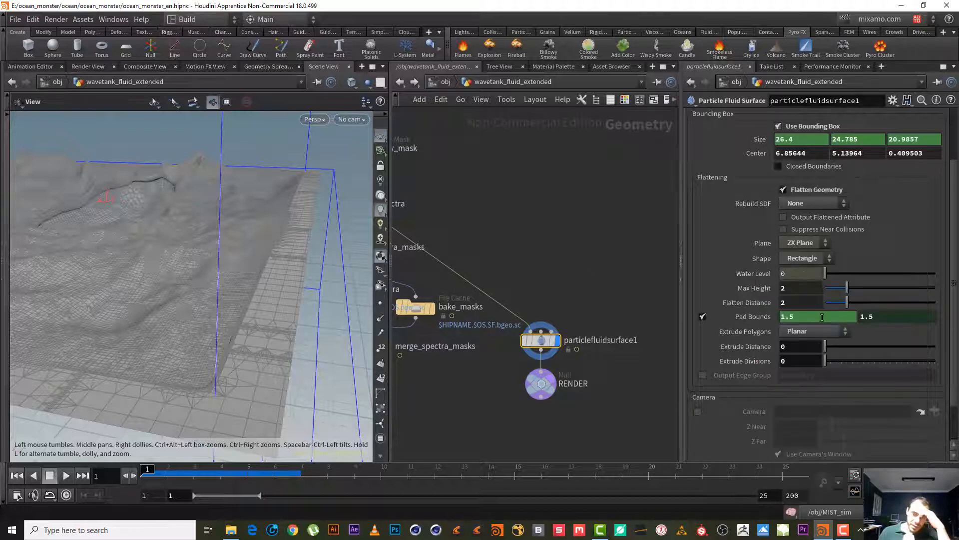
pyautogui.click(770, 302)
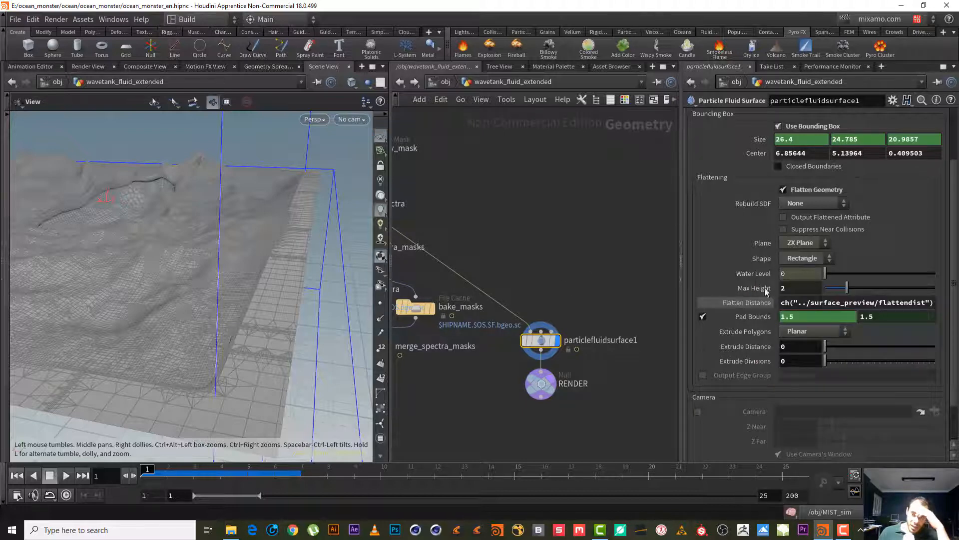
pyautogui.rightClick(758, 303)
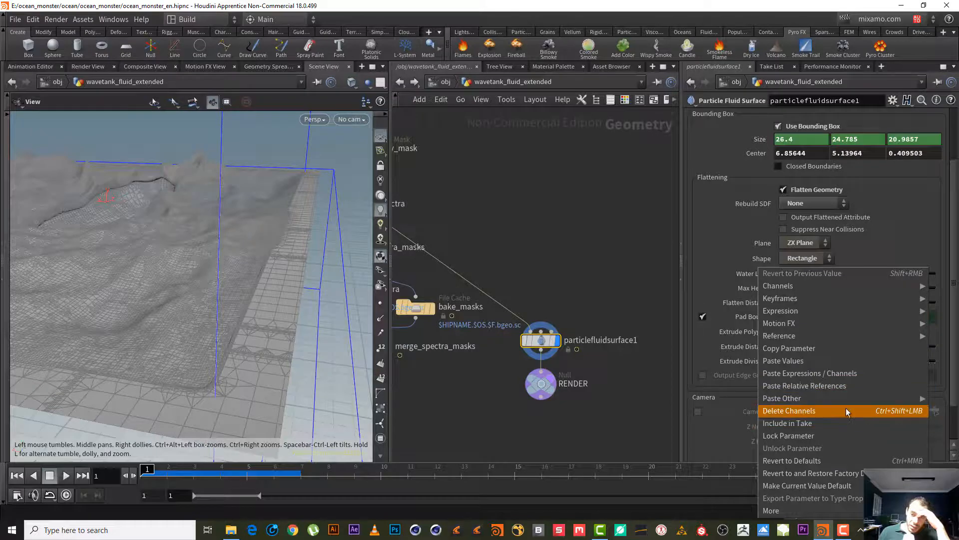
pyautogui.click(854, 388)
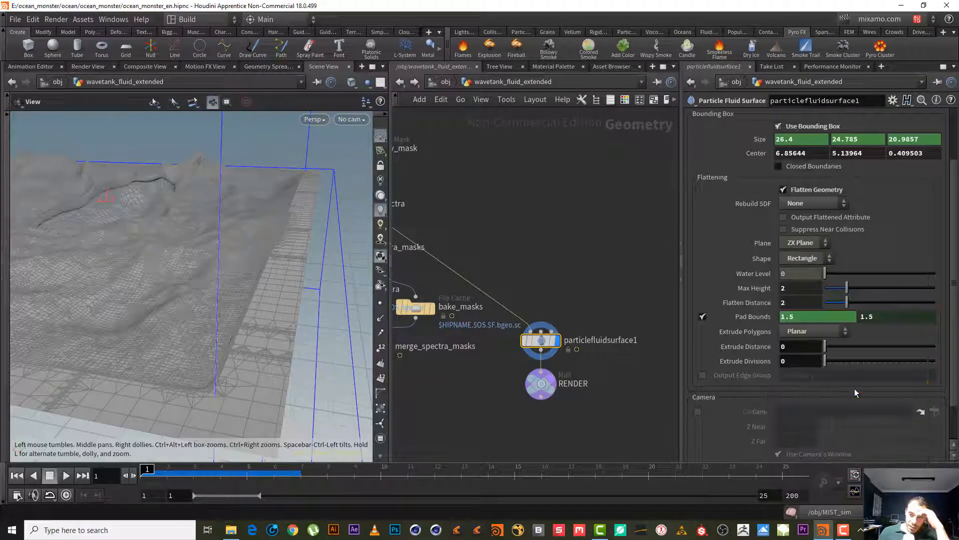
pyautogui.click(753, 304)
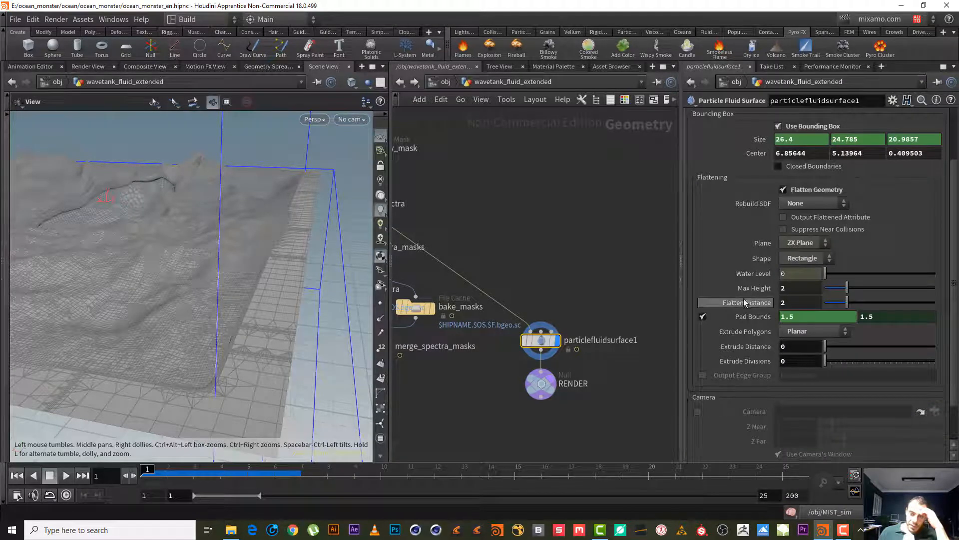
# Step: Set Extrude Polygons to Along Each Axis in the flattening settings of particlefluidsurface1
pyautogui.moveTo(594, 260); pyautogui.dragTo(652, 234, button='middle')
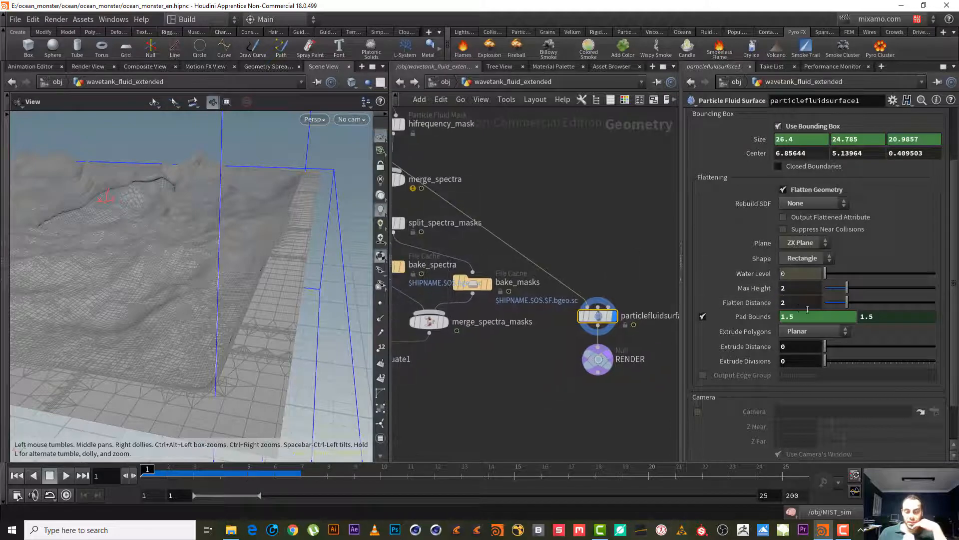
pyautogui.moveTo(597, 263); pyautogui.dragTo(658, 246, button='middle')
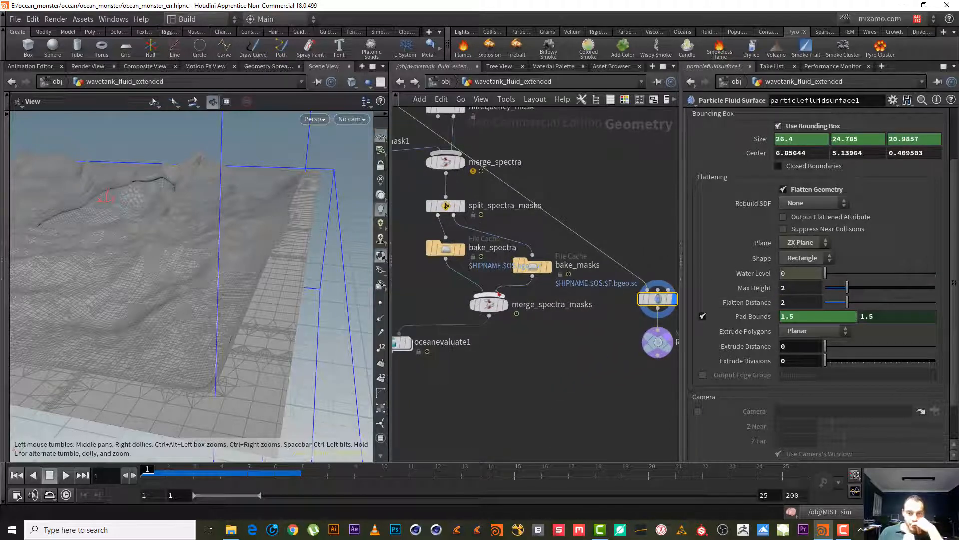
pyautogui.moveTo(288, 313); pyautogui.dragTo(136, 375)
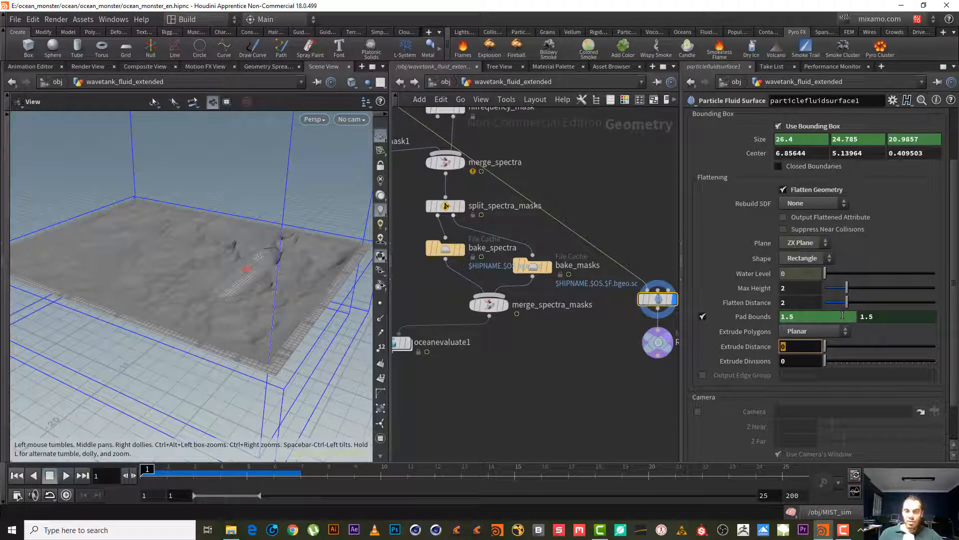
pyautogui.click(835, 332)
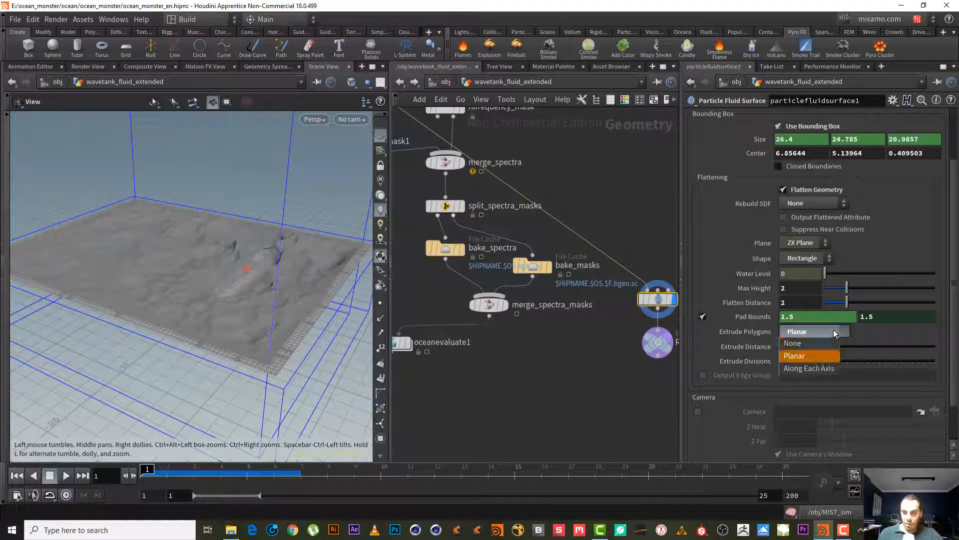
pyautogui.click(825, 368)
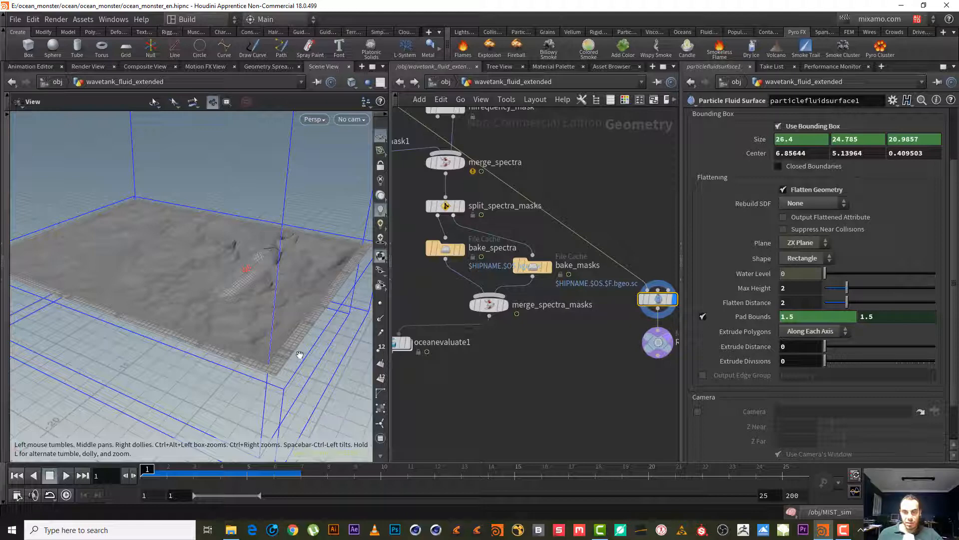
# Step: Extend the flattened surface of particlefluidsurface1 with an Extrude Distance of 70 and set Extrude Divisions to 2
pyautogui.moveTo(290, 353); pyautogui.dragTo(359, 328, button='right')
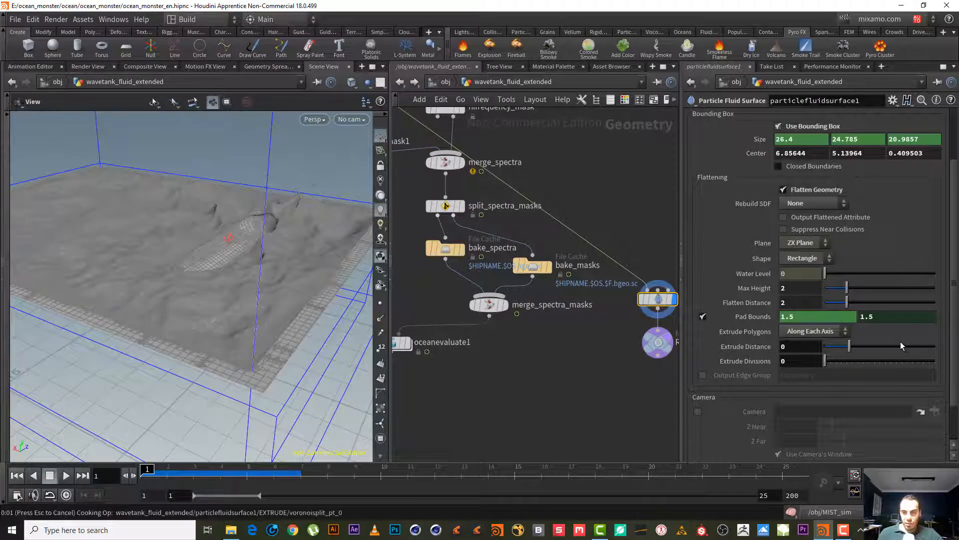
pyautogui.moveTo(898, 350); pyautogui.dragTo(871, 353)
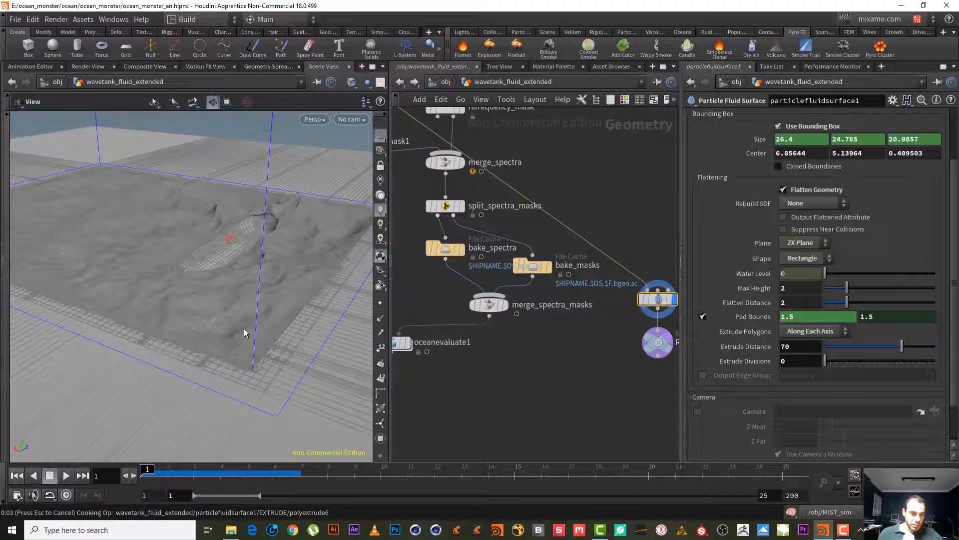
pyautogui.moveTo(285, 284); pyautogui.dragTo(189, 336, button='right')
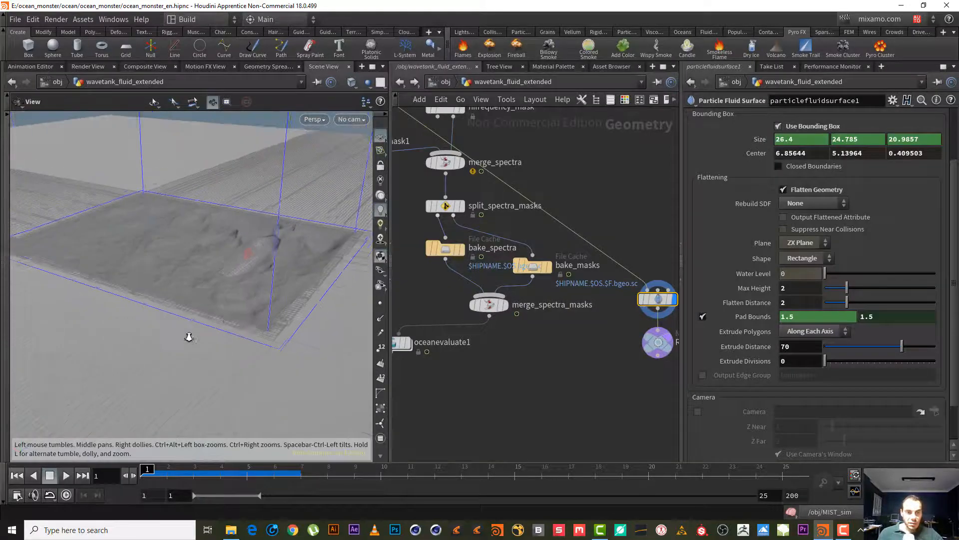
pyautogui.moveTo(188, 336); pyautogui.dragTo(209, 340)
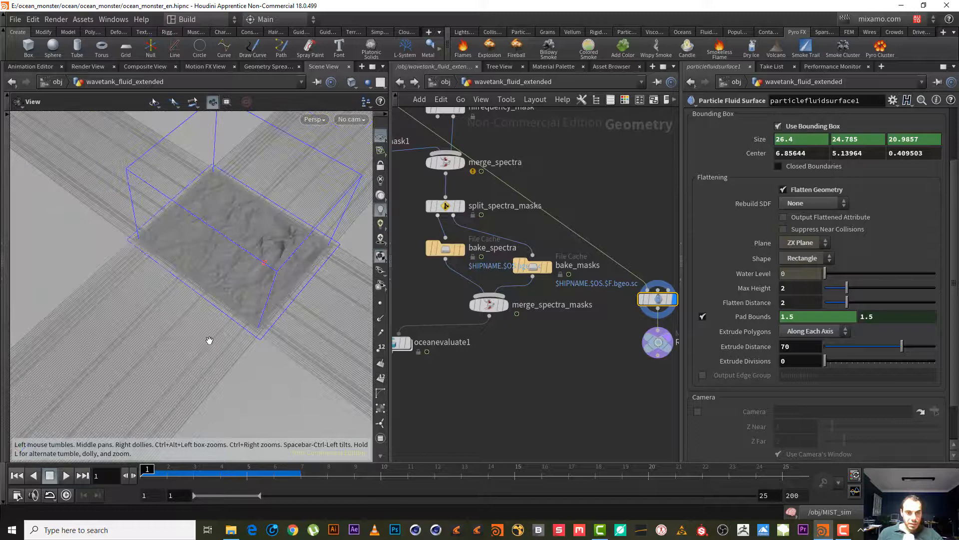
pyautogui.click(791, 364)
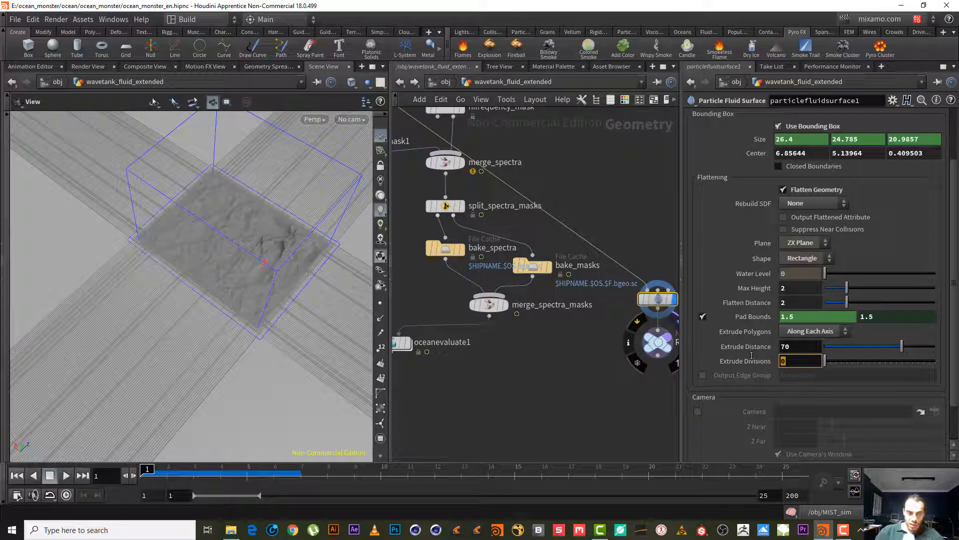
pyautogui.press('Return')
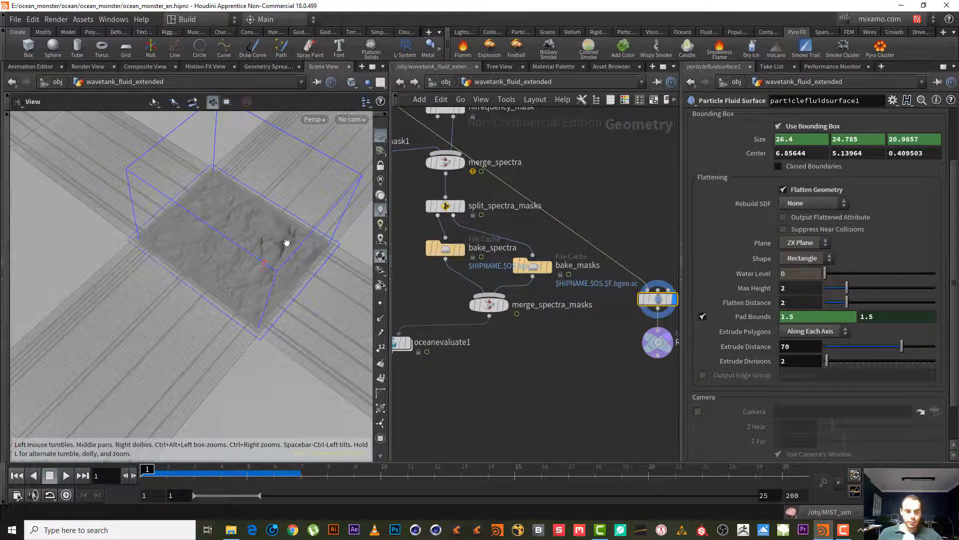
# Step: Examine the extruded ocean plane around the wave tank from near and far, including its polygon divisions and edges
pyautogui.scroll(-10, 281, 239)
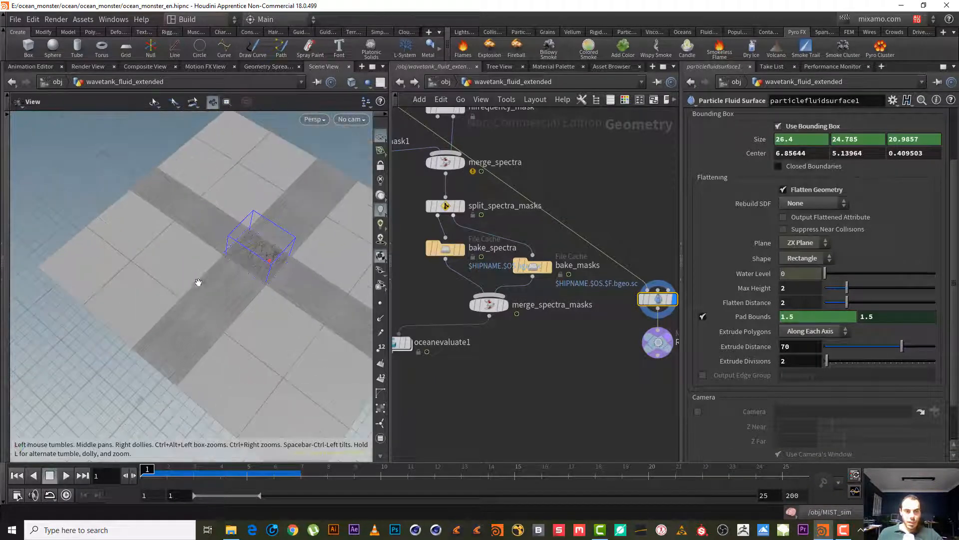
pyautogui.scroll(15, 198, 282)
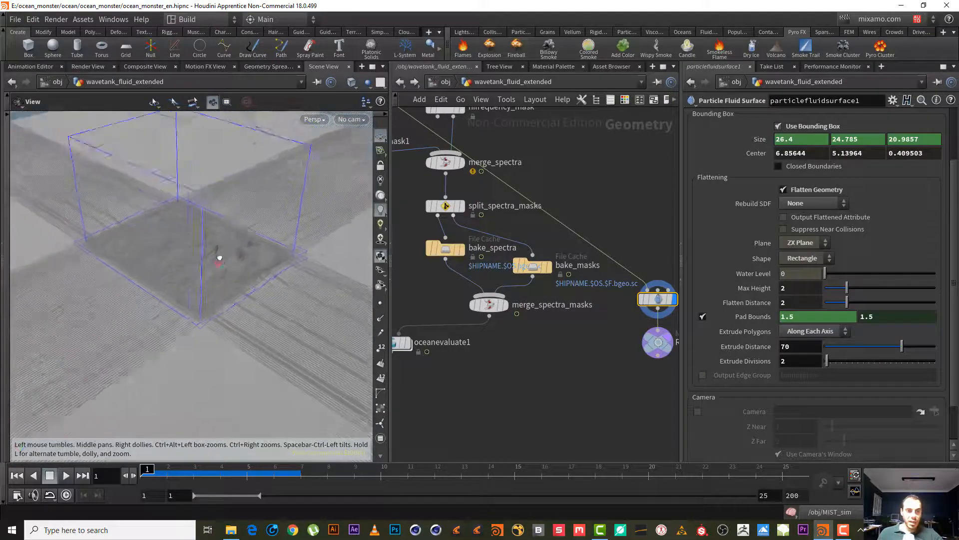
pyautogui.moveTo(219, 258); pyautogui.dragTo(170, 295)
pyautogui.scroll(8, 300, 270)
pyautogui.scroll(-8, 253, 278)
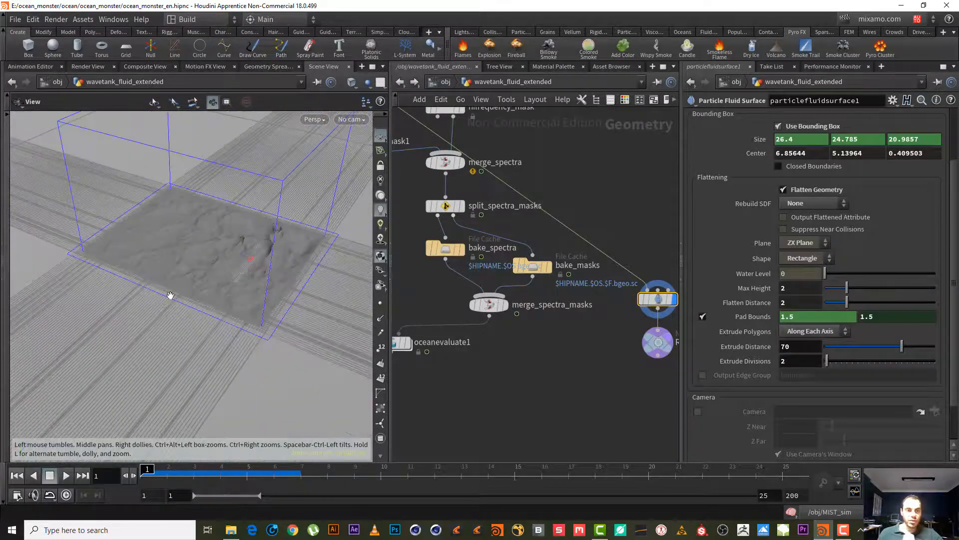
pyautogui.moveTo(216, 214); pyautogui.dragTo(215, 285)
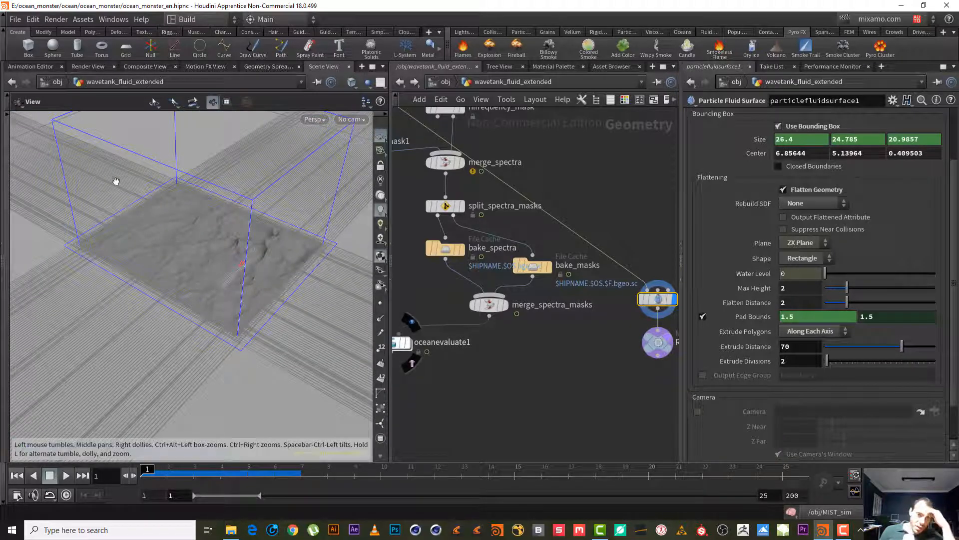
pyautogui.moveTo(135, 181); pyautogui.dragTo(80, 217, button='right')
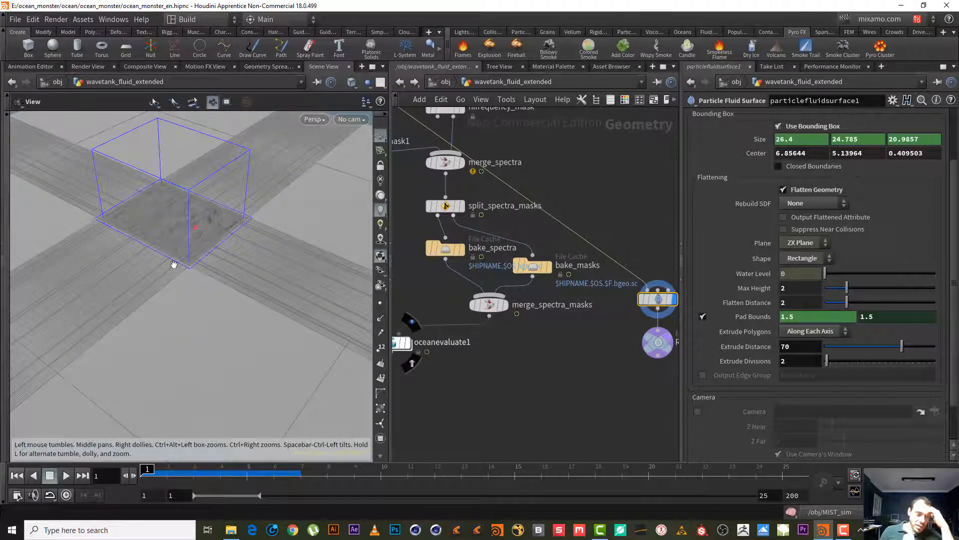
pyautogui.moveTo(139, 205); pyautogui.dragTo(199, 192, button='right')
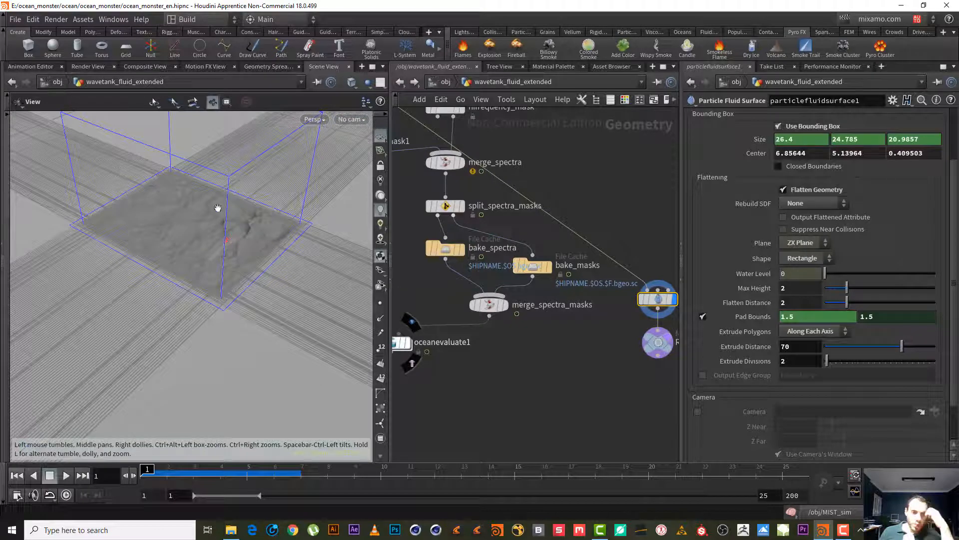
# Step: Shorten the extruded ocean plane around the wave tank by setting the Extrude Distance of particlefluidsurface1 to 40.9
pyautogui.moveTo(343, 215); pyautogui.dragTo(132, 199, button='right')
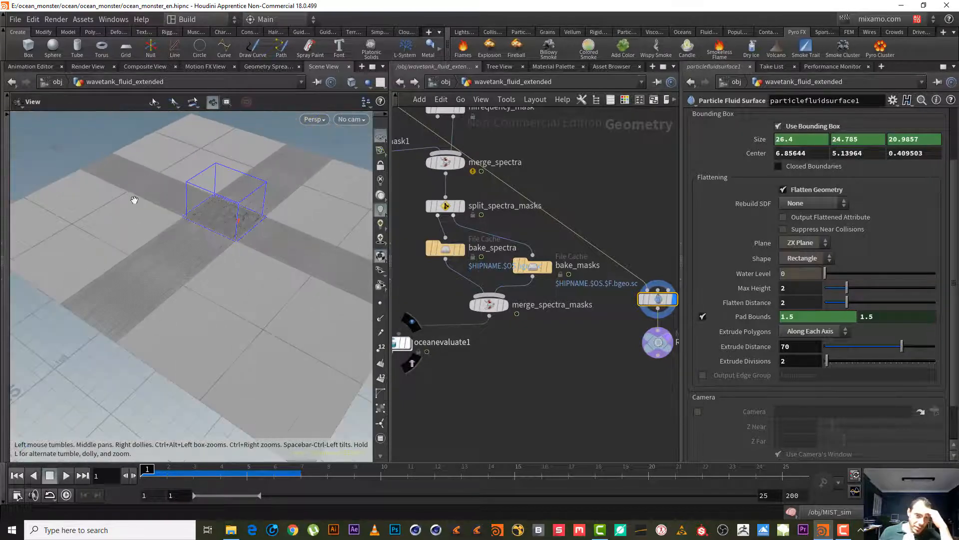
pyautogui.moveTo(214, 273); pyautogui.dragTo(304, 218, button='right')
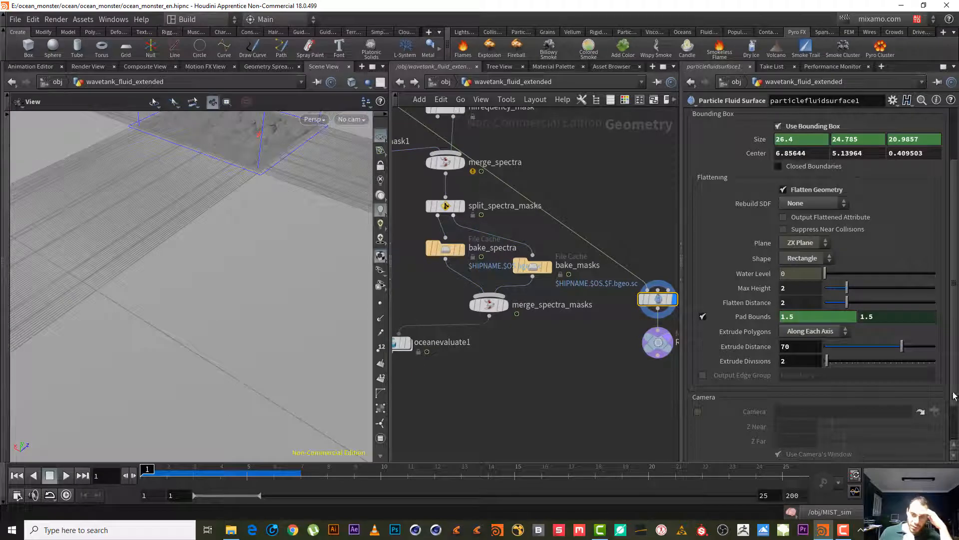
pyautogui.scroll(-2, 739, 425)
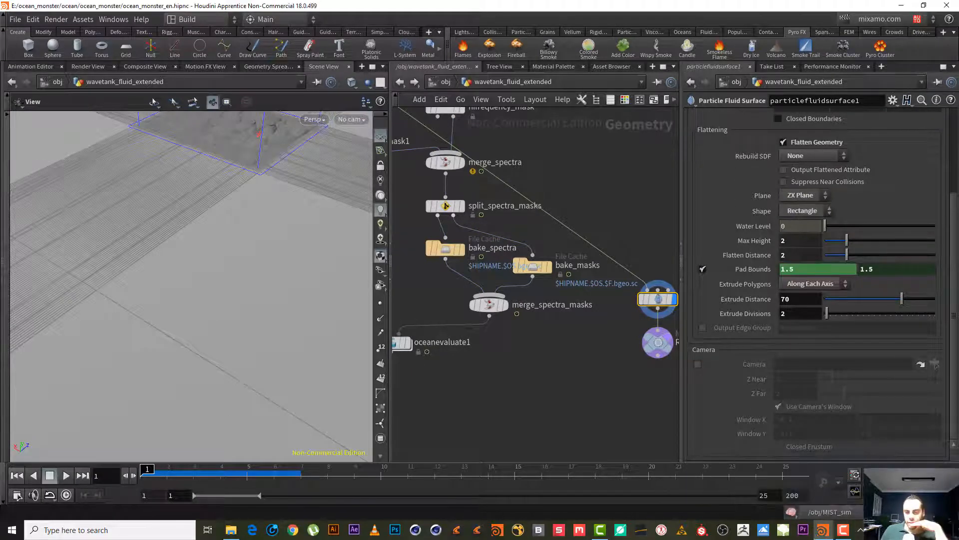
pyautogui.moveTo(161, 175); pyautogui.dragTo(111, 319, button='middle')
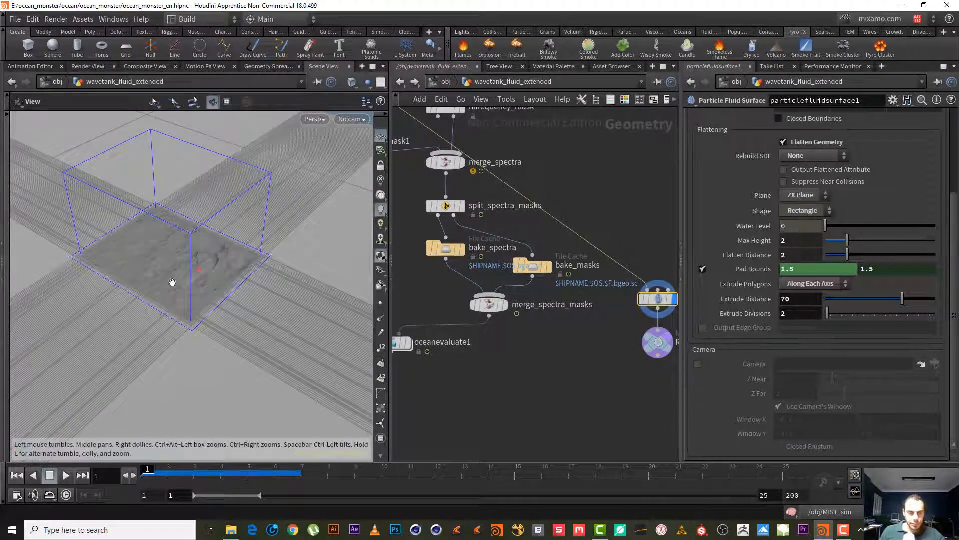
pyautogui.moveTo(201, 280); pyautogui.dragTo(249, 283, button='right')
pyautogui.moveTo(249, 283); pyautogui.dragTo(140, 305)
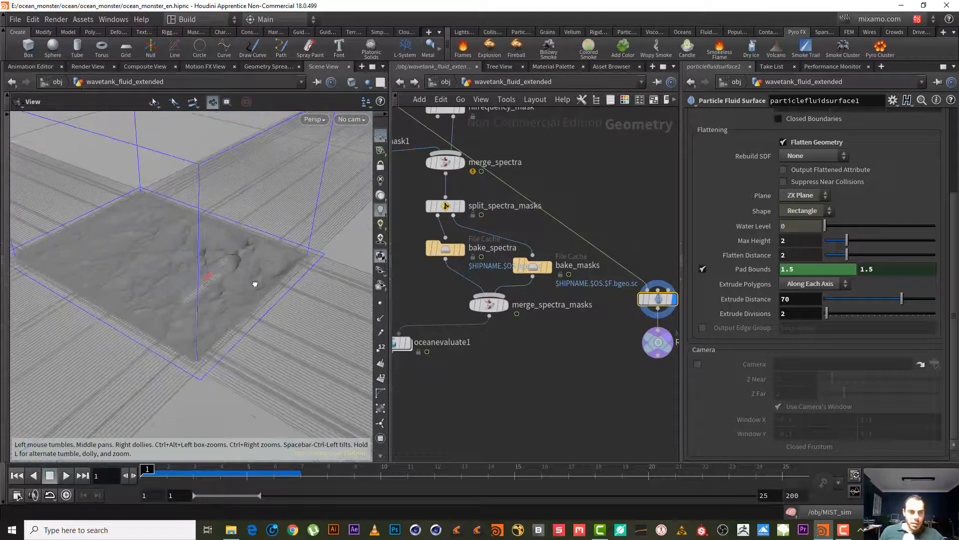
pyautogui.moveTo(204, 300)
pyautogui.mouseDown(button='right')
pyautogui.moveTo(135, 346)
pyautogui.moveTo(200, 315)
pyautogui.mouseUp(button='right')
pyautogui.moveTo(192, 319); pyautogui.dragTo(221, 263)
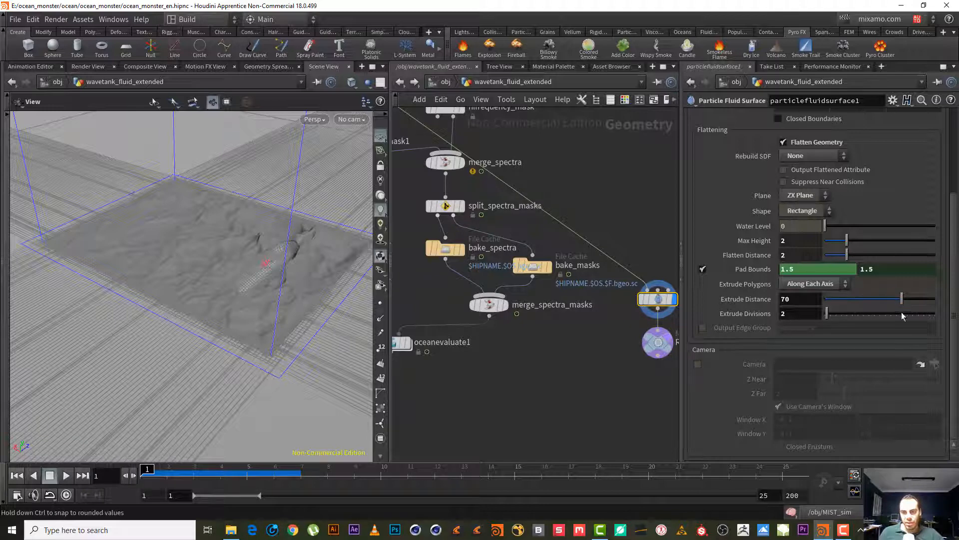
pyautogui.moveTo(896, 304); pyautogui.dragTo(880, 302)
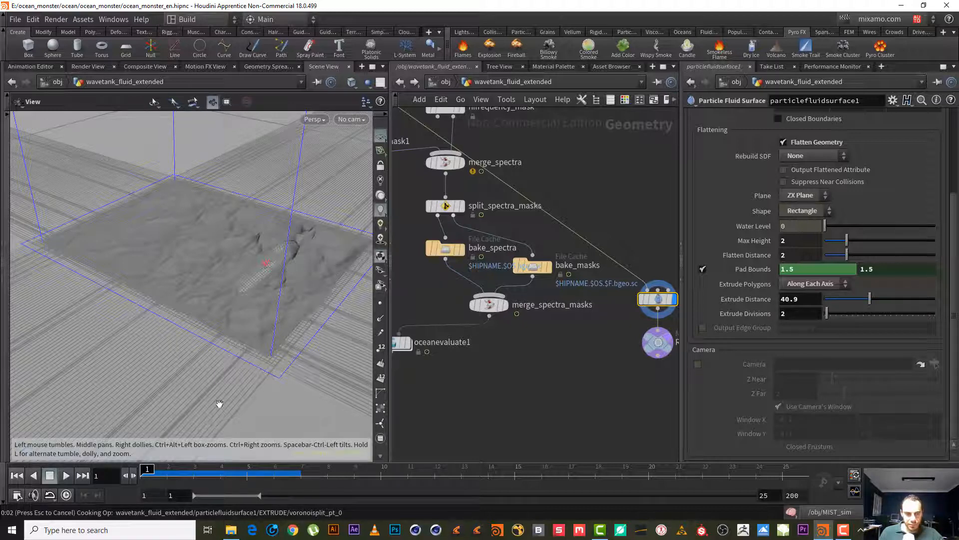
# Step: Create a new camera from the current view of the ocean and reopen the wavetank_fluid_extended network
pyautogui.click(354, 119)
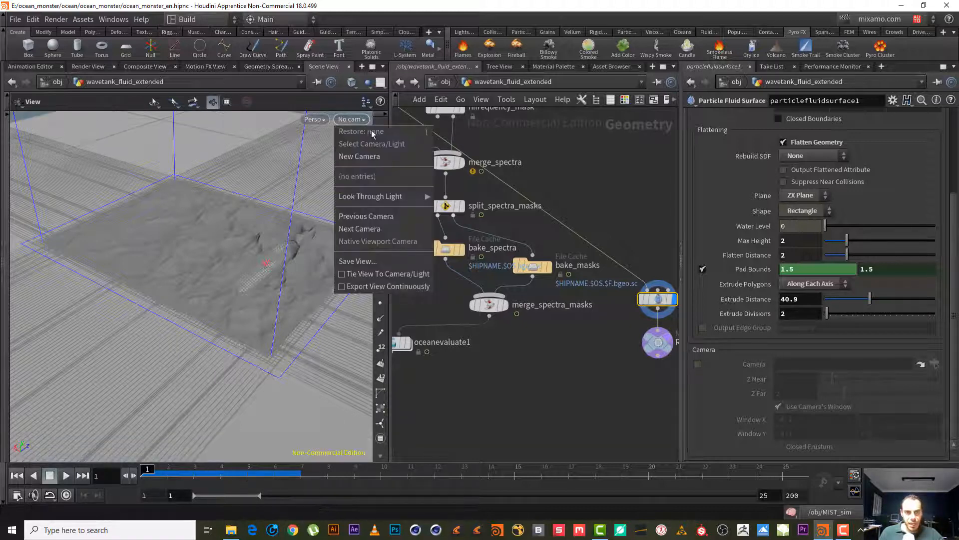
pyautogui.click(394, 154)
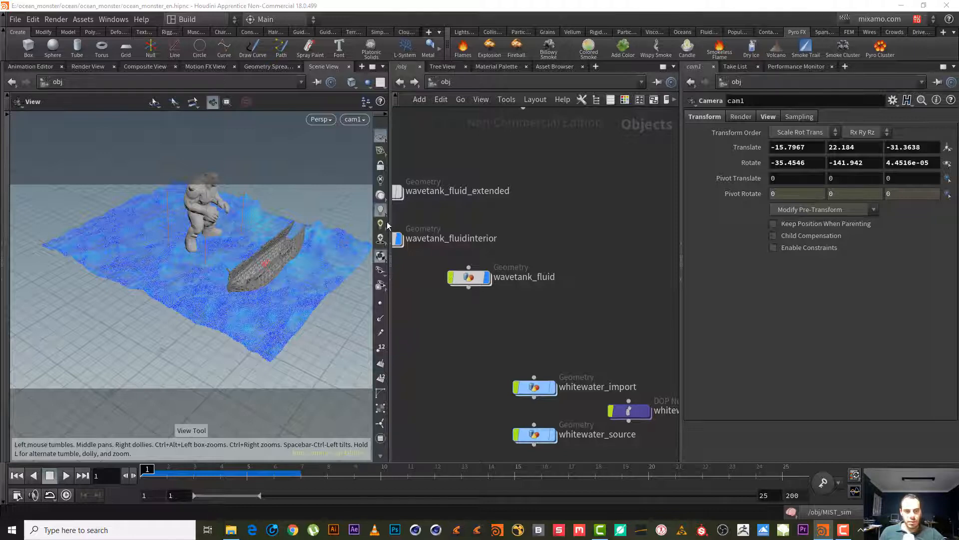
pyautogui.moveTo(595, 360); pyautogui.dragTo(674, 448, button='middle')
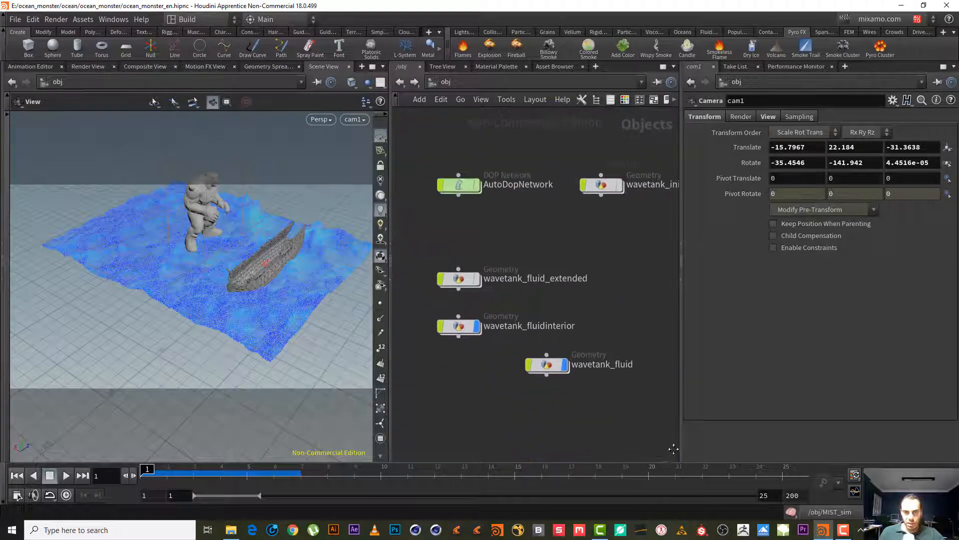
pyautogui.doubleClick(460, 279)
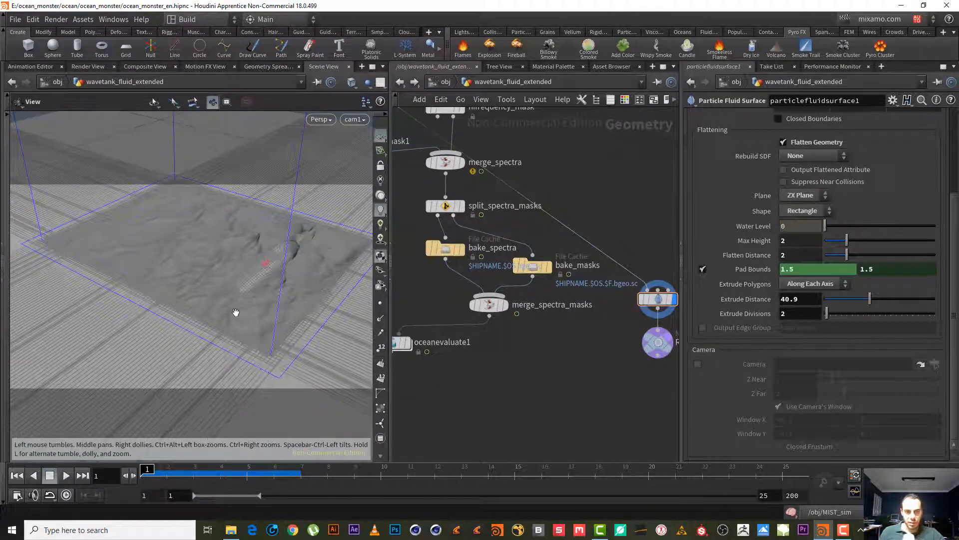
# Step: Check the extended ocean surface through cam1, comparing it with the free perspective view
pyautogui.moveTo(235, 312); pyautogui.dragTo(258, 283)
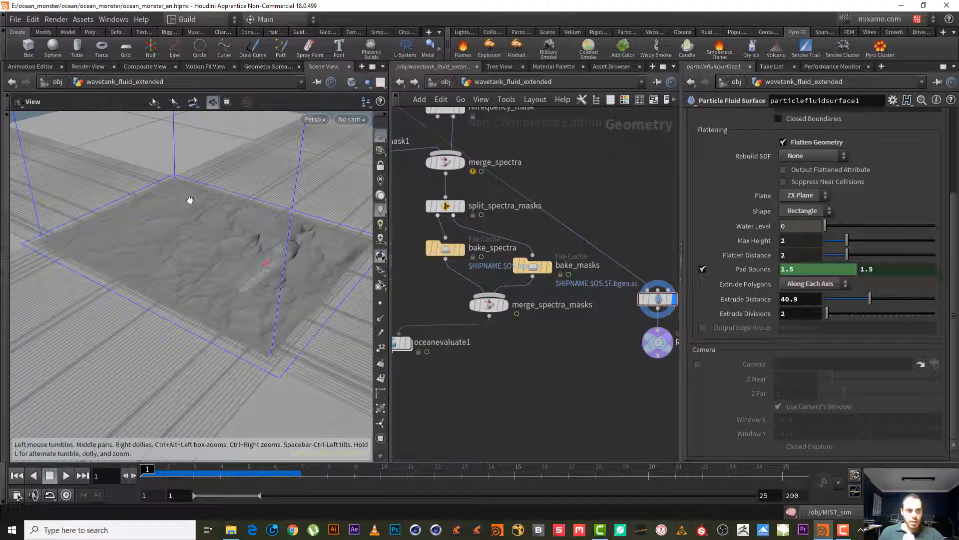
pyautogui.click(378, 142)
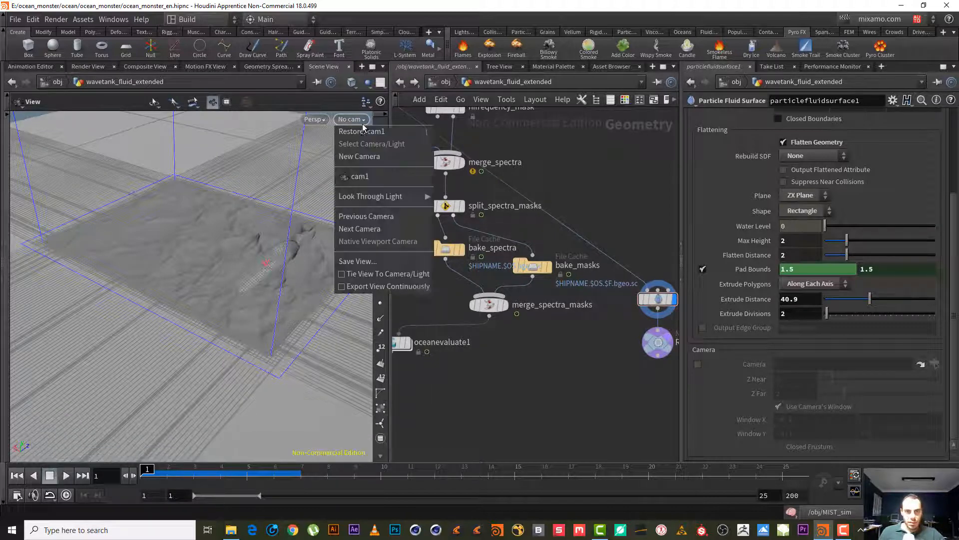
pyautogui.click(360, 176)
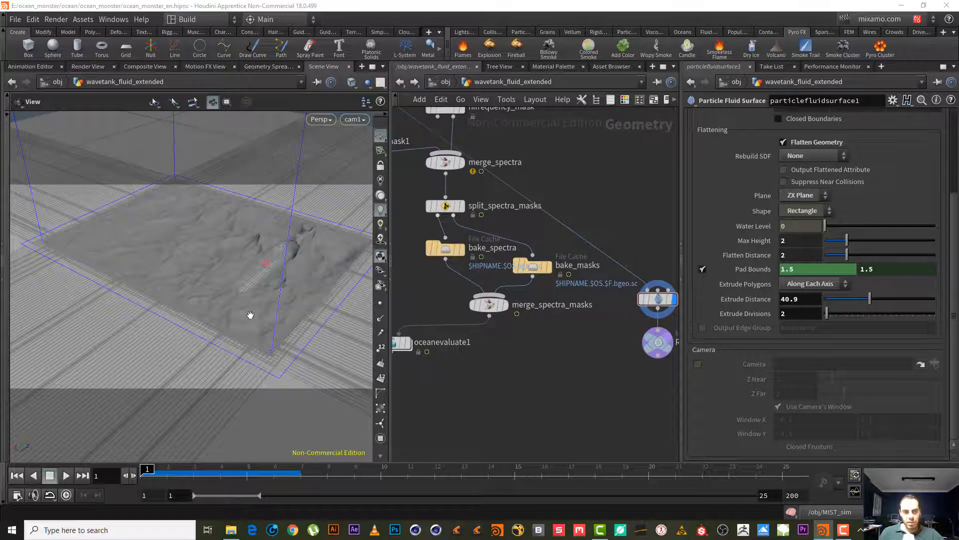
pyautogui.click(354, 119)
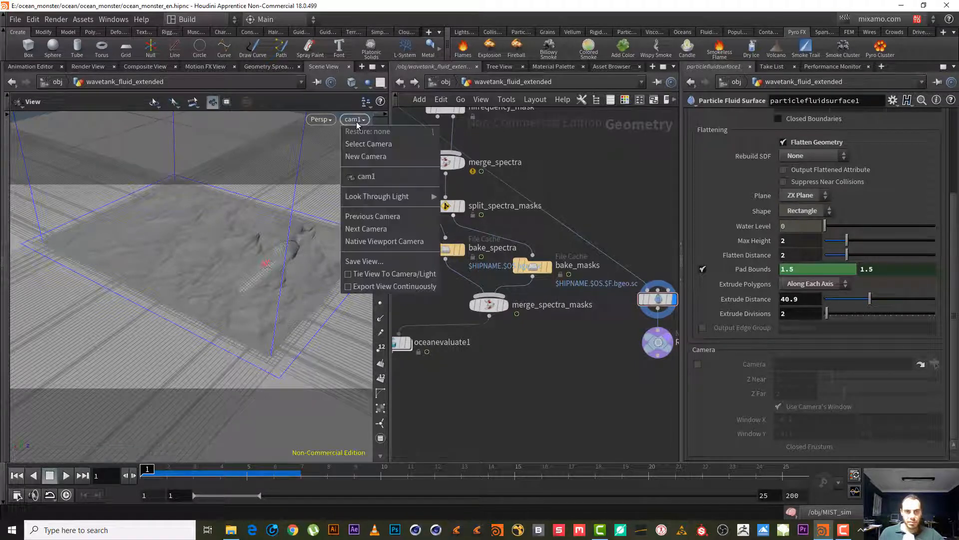
pyautogui.click(530, 130)
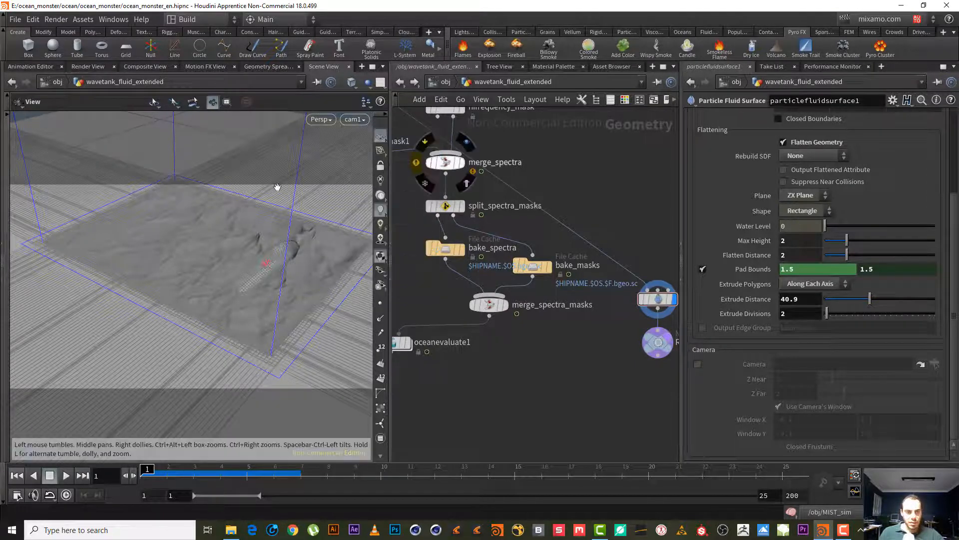
pyautogui.moveTo(256, 265); pyautogui.dragTo(263, 265)
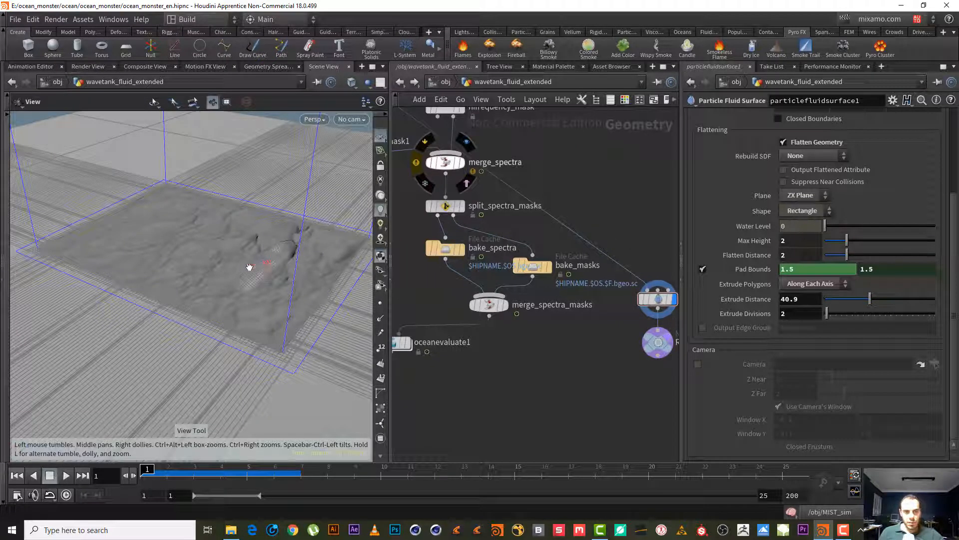
# Step: Review the Surfacing settings of particlefluidsurface1 and check its geometry statistics in the node info
pyautogui.moveTo(600, 202); pyautogui.dragTo(567, 214, button='middle')
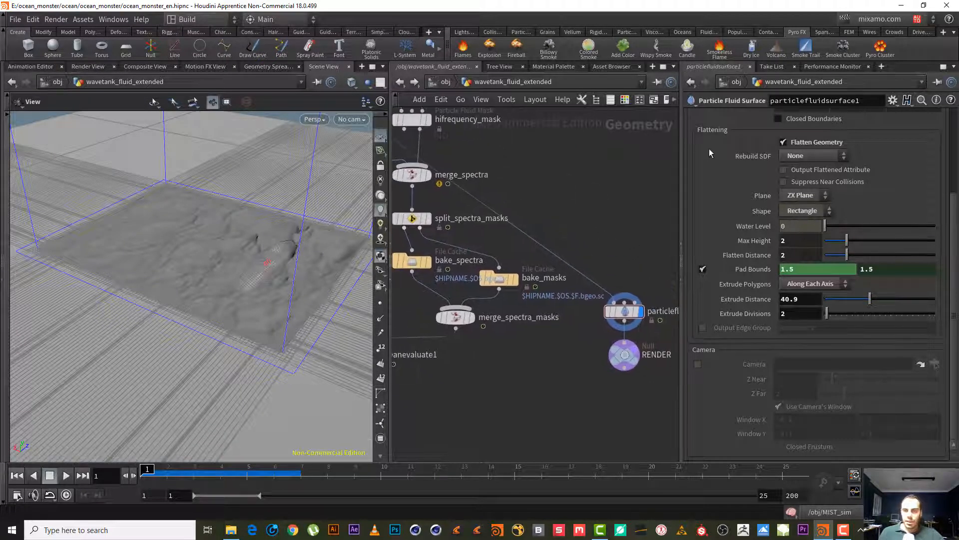
pyautogui.scroll(10, 957, 237)
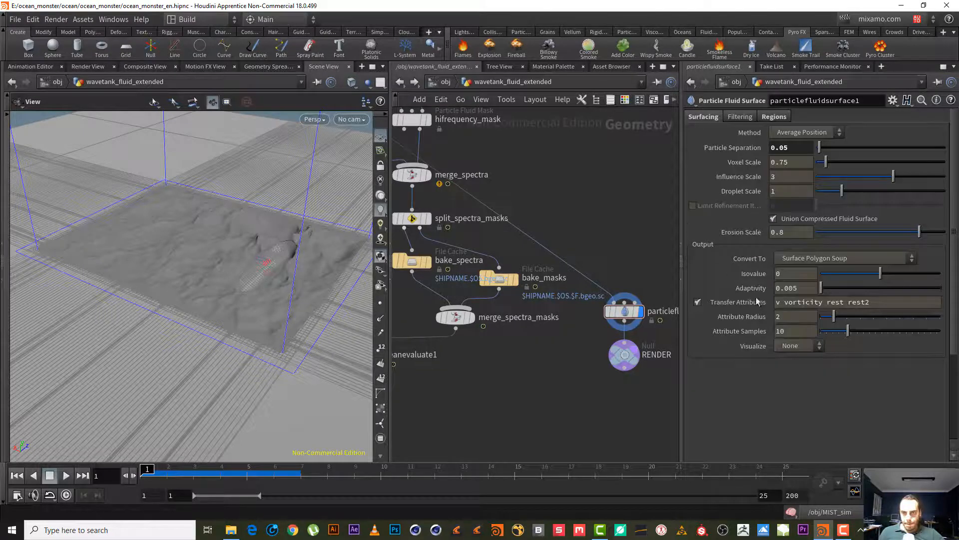
pyautogui.click(595, 311)
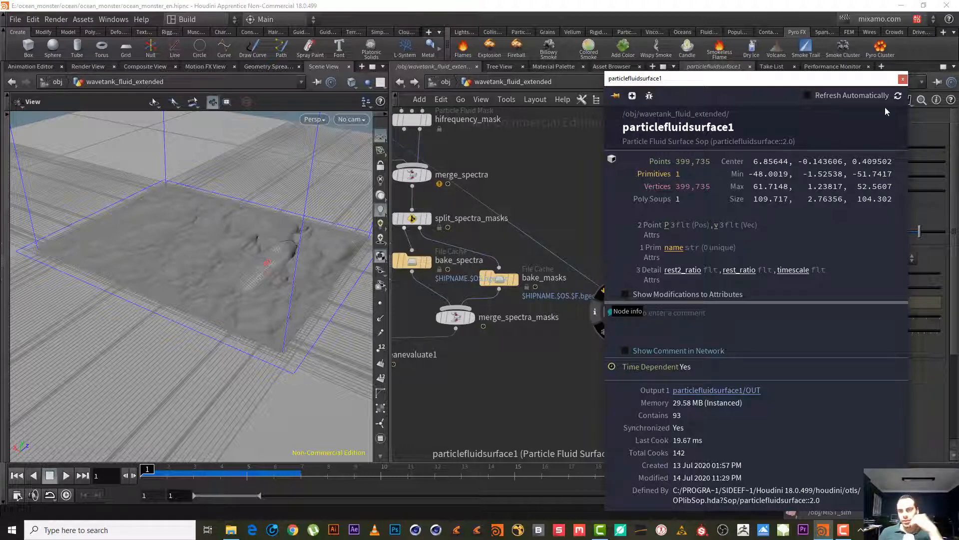
pyautogui.click(902, 79)
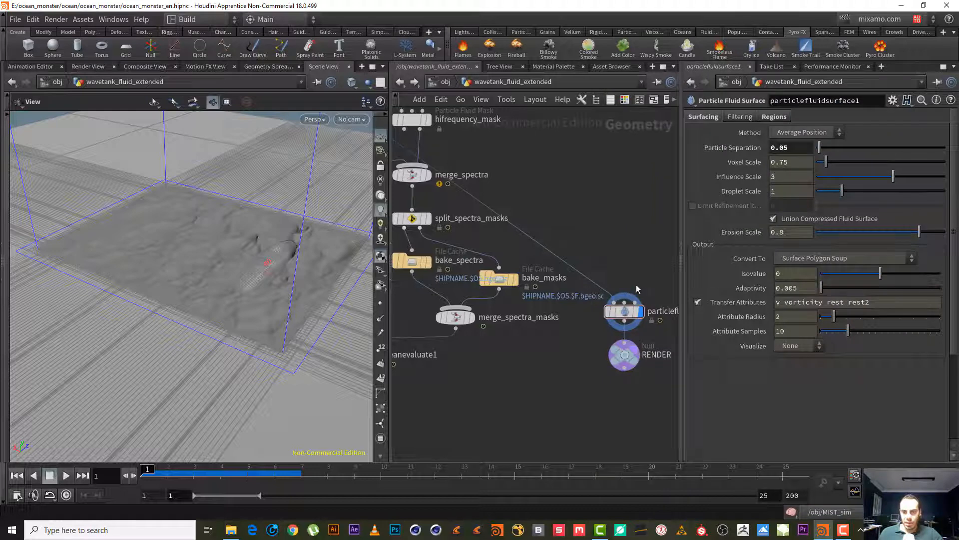
# Step: Set the Adaptivity of particlefluidsurface1 to 0.05 and inspect the resulting surface polygons up close
pyautogui.moveTo(582, 264); pyautogui.dragTo(562, 256, button='middle')
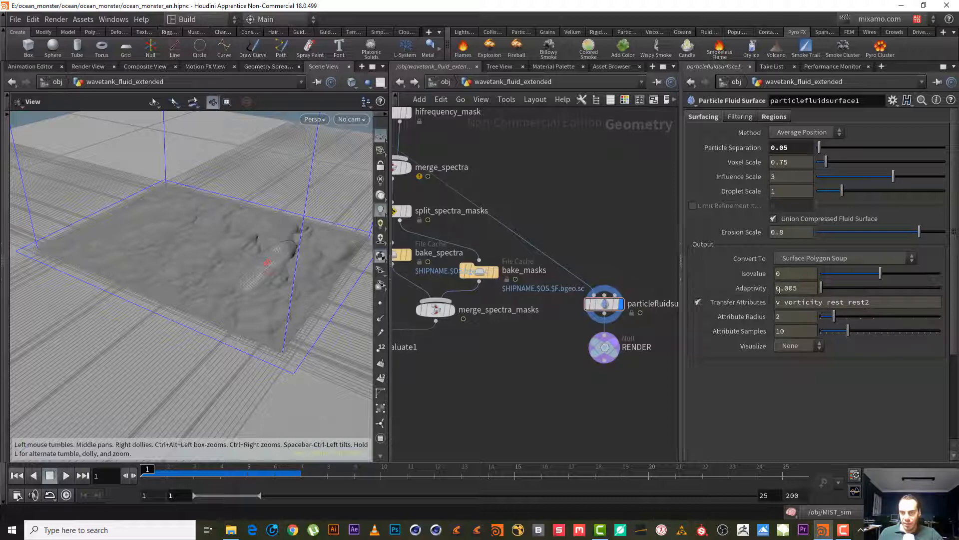
pyautogui.moveTo(785, 289); pyautogui.dragTo(865, 287)
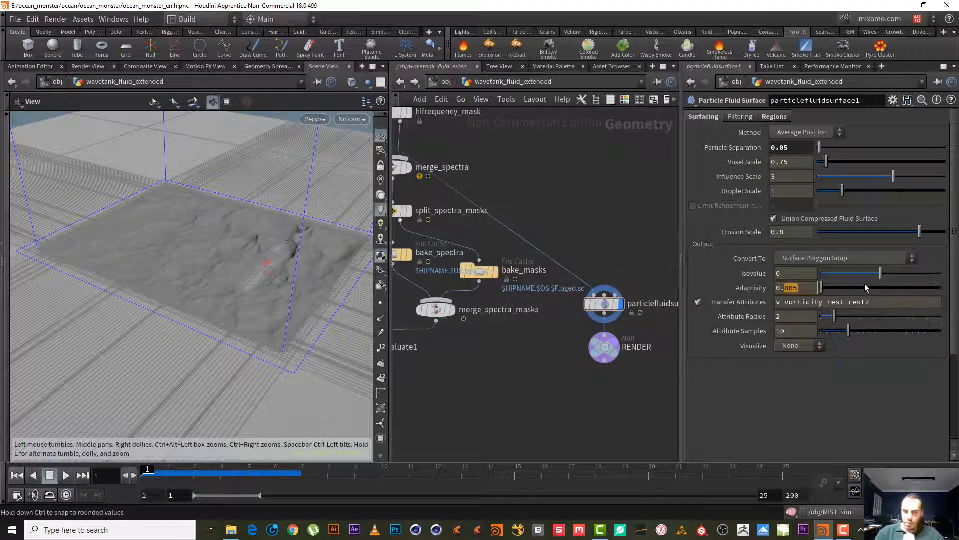
pyautogui.write('05')
pyautogui.press('Return')
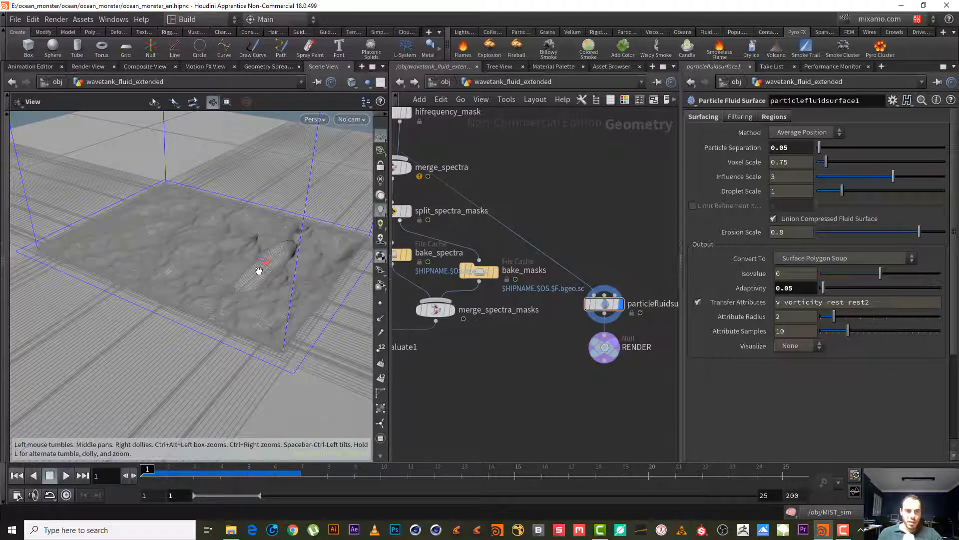
pyautogui.scroll(10, 226, 265)
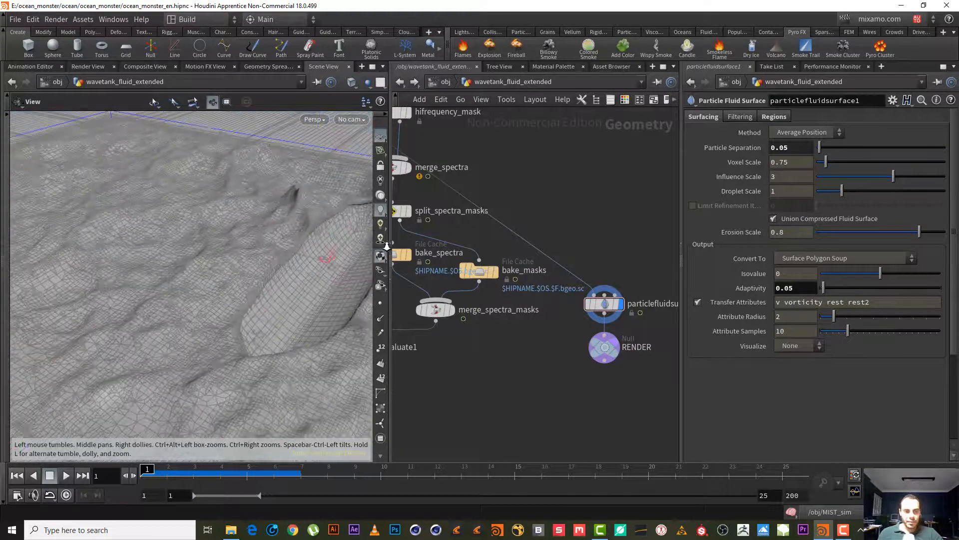
pyautogui.scroll(-5, 212, 255)
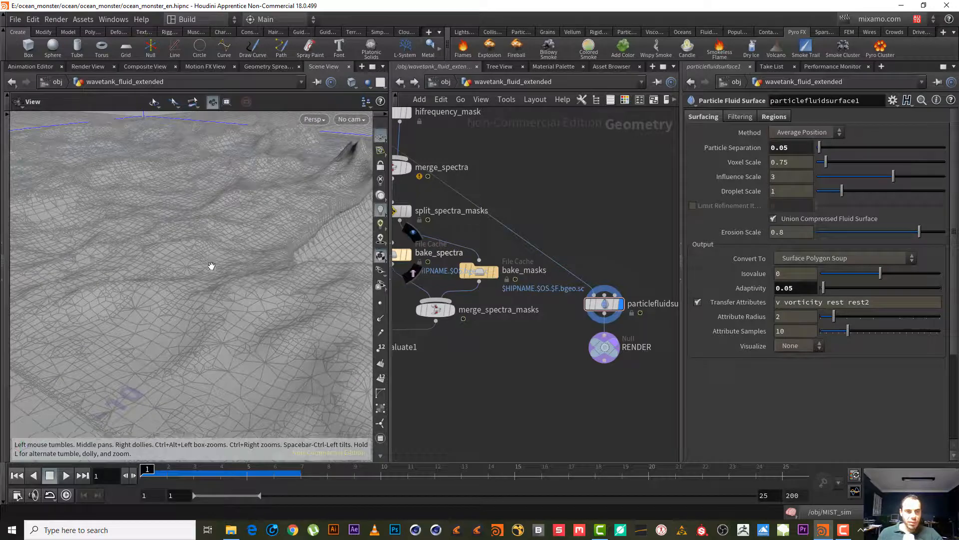
# Step: Try an Adaptivity of 0.0005 on particlefluidsurface1, cancel the cook, and use 0.005 instead
pyautogui.click(794, 289)
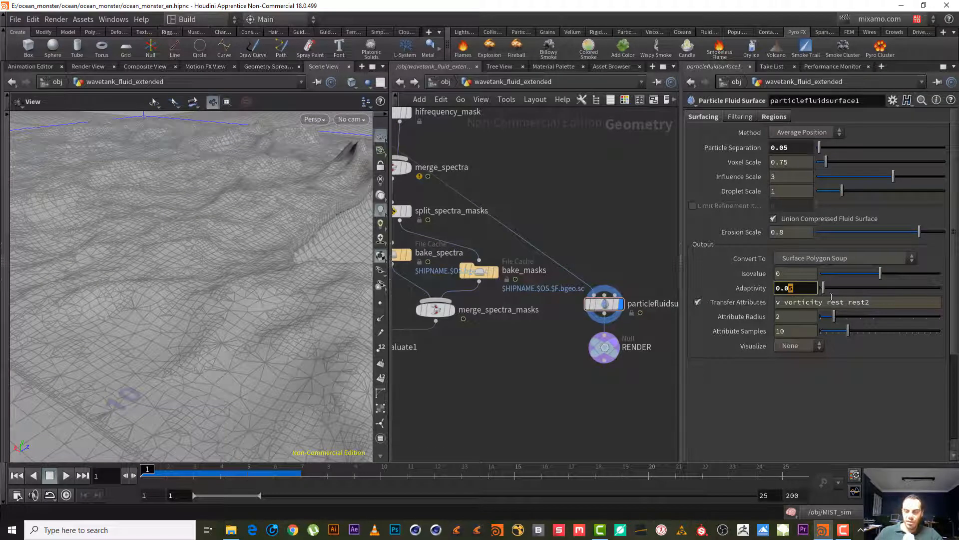
pyautogui.write('005')
pyautogui.press('Return')
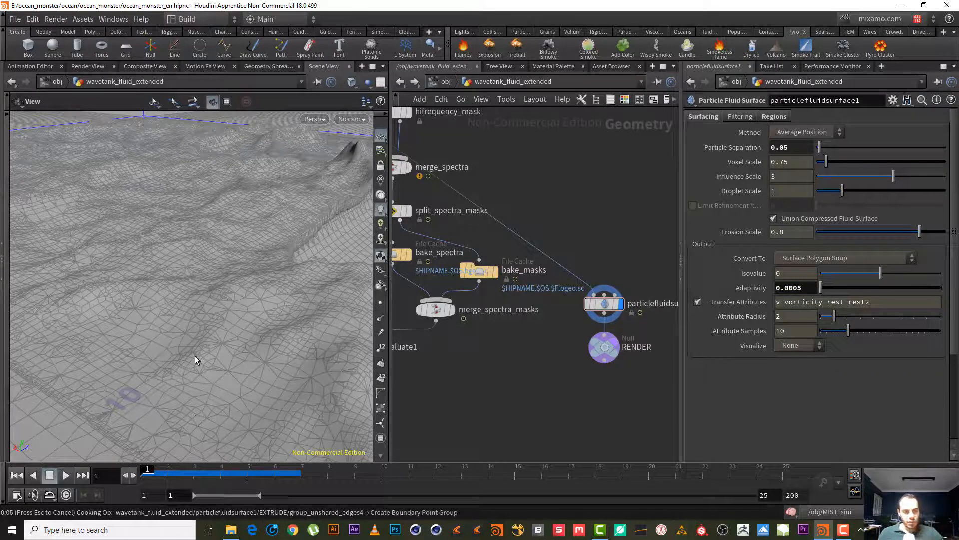
pyautogui.press('Escape')
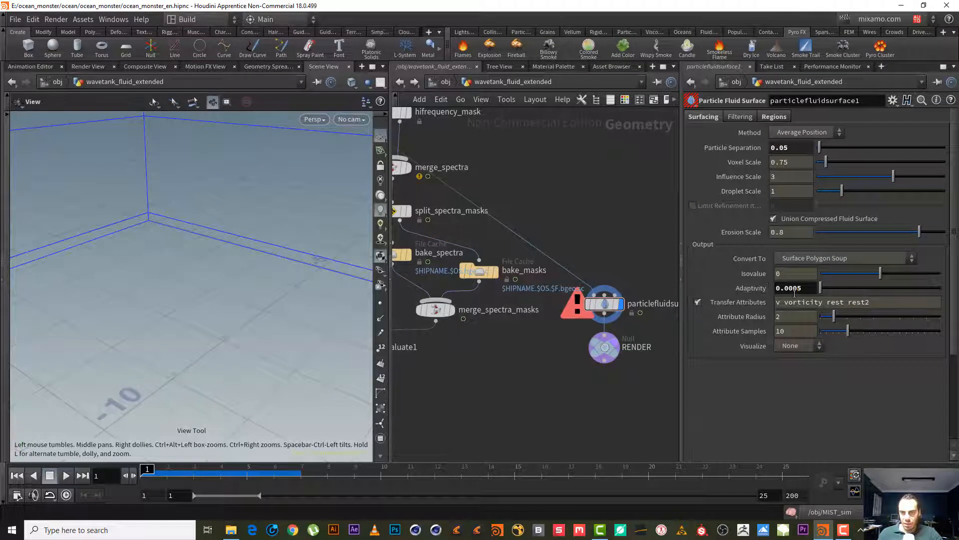
pyautogui.click(801, 288)
pyautogui.press('Return')
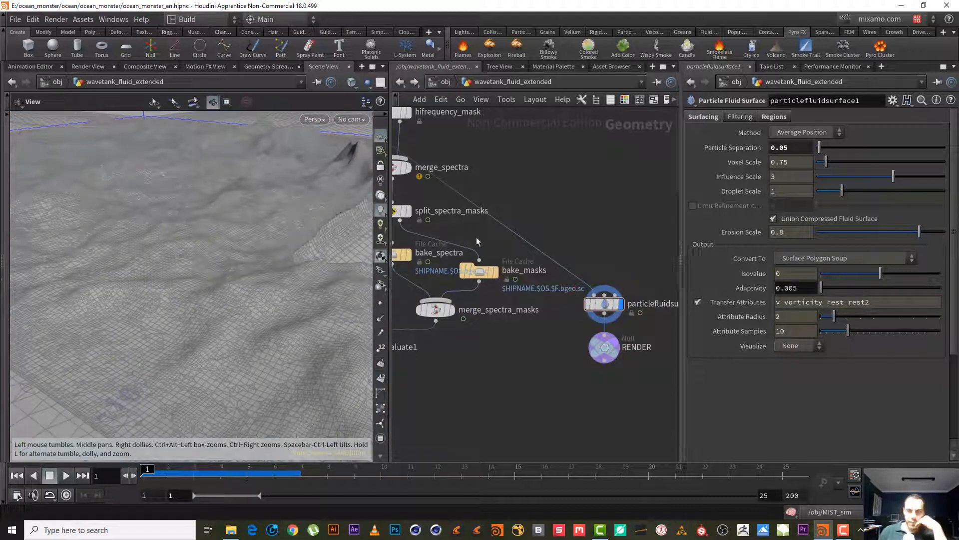
# Step: Change the Adaptivity of particlefluidsurface1 to 0.05 again and look over the wave mesh and boat dent
pyautogui.click(795, 292)
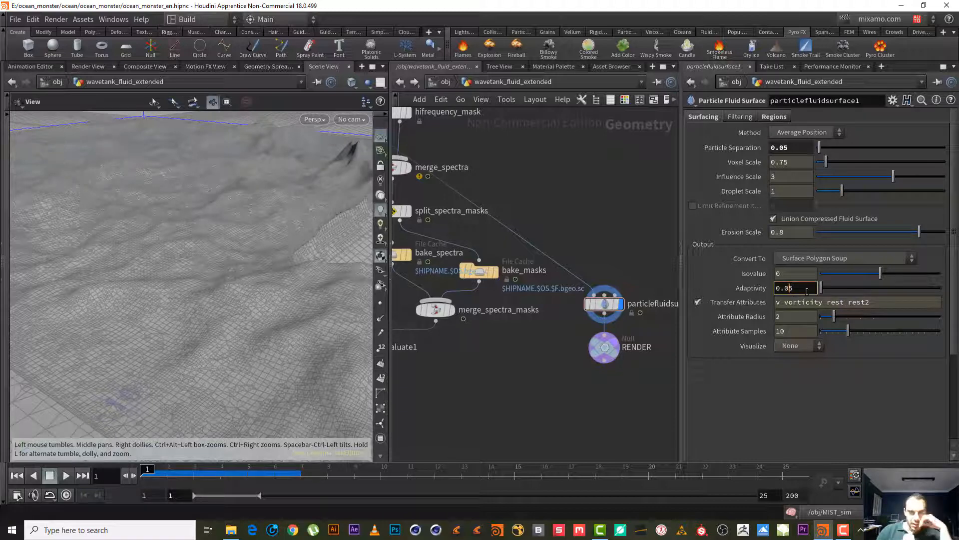
pyautogui.press('Return')
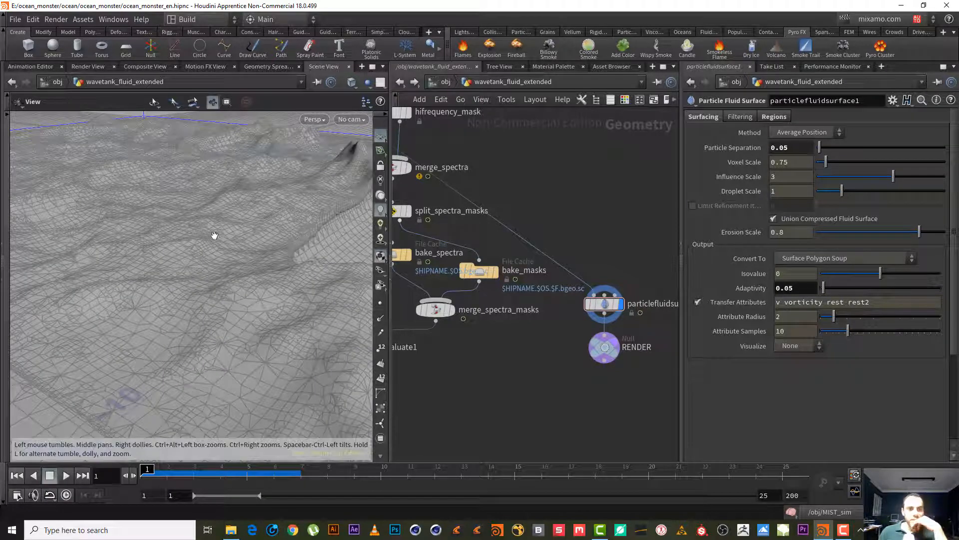
pyautogui.moveTo(238, 307); pyautogui.dragTo(214, 295, button='right')
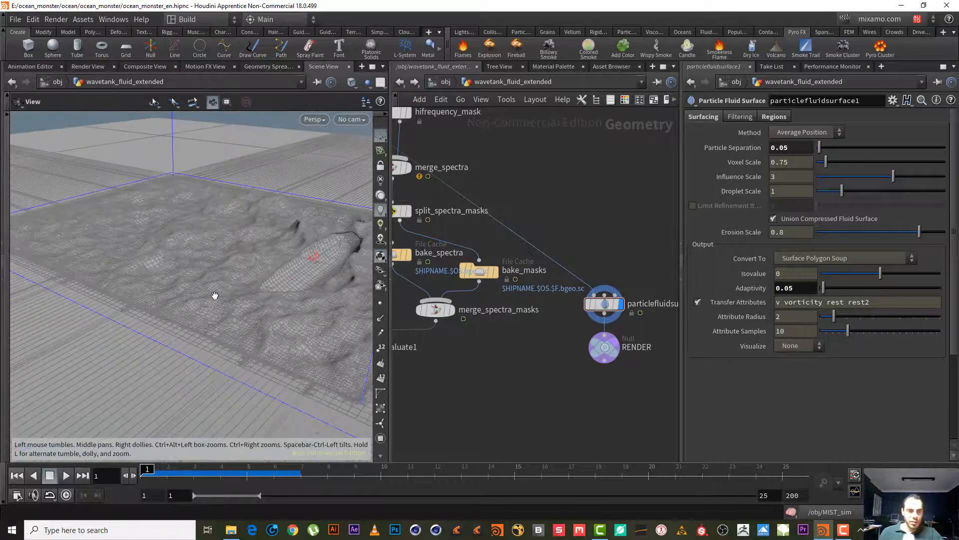
pyautogui.moveTo(214, 295)
pyautogui.mouseDown()
pyautogui.moveTo(219, 330)
pyautogui.moveTo(221, 301)
pyautogui.mouseUp()
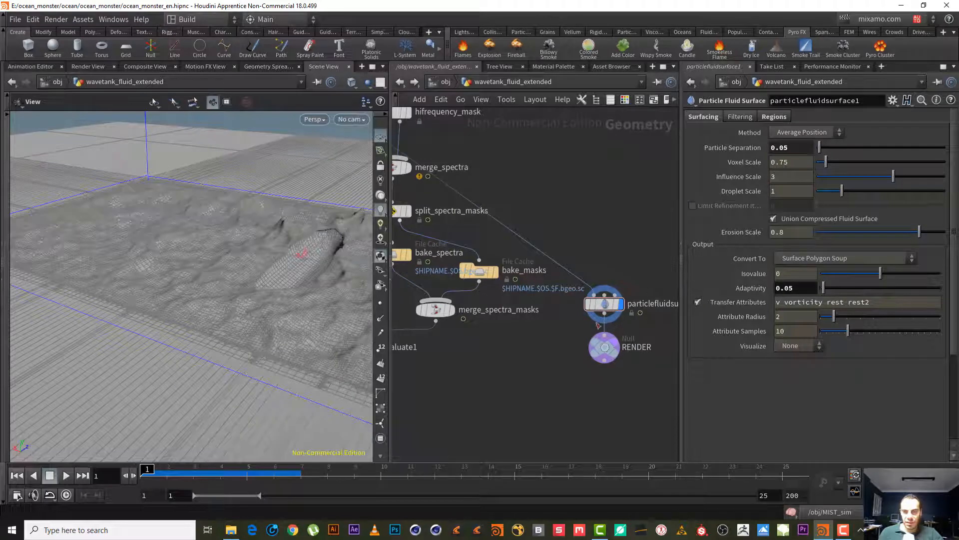
pyautogui.scroll(2, 260, 262)
pyautogui.click(789, 288)
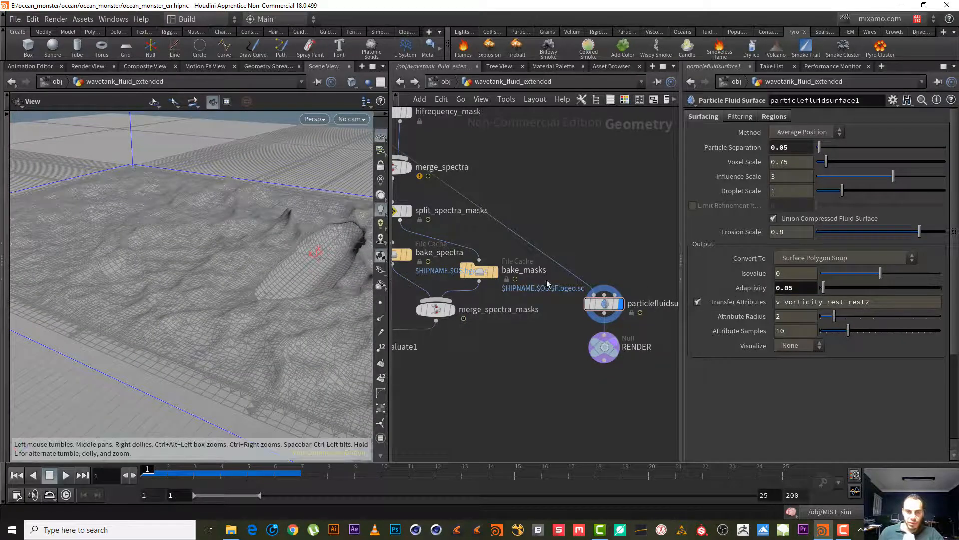
# Step: Check the geometry statistics of particlefluidsurface1, view the whole extended surface from afar and inspect the RENDER null beneath it
pyautogui.click(575, 303)
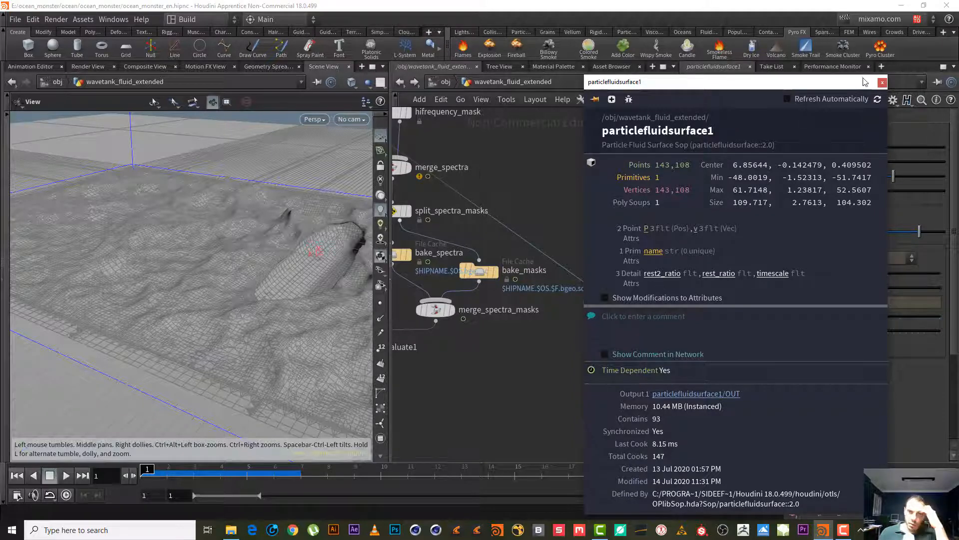
pyautogui.click(882, 82)
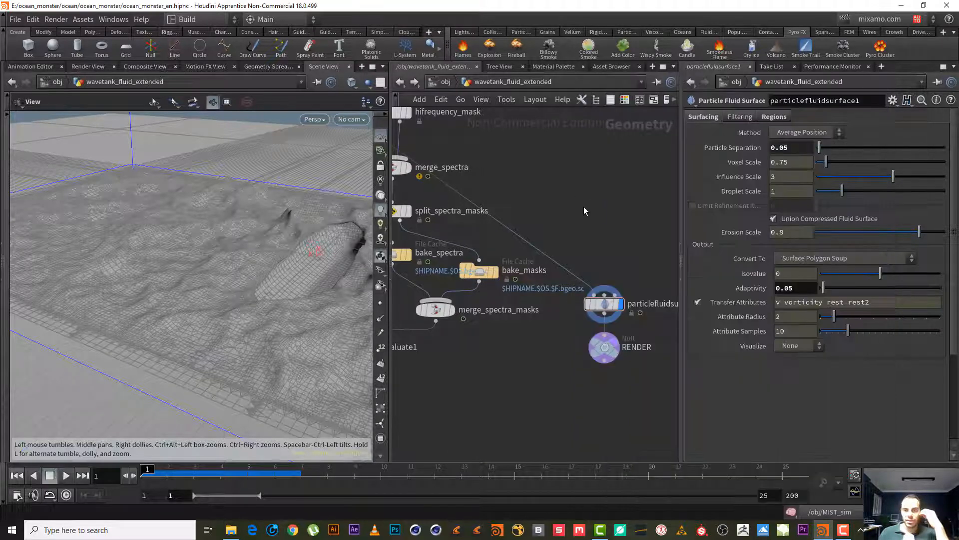
pyautogui.press('space')
pyautogui.moveTo(565, 191); pyautogui.dragTo(542, 204, button='right')
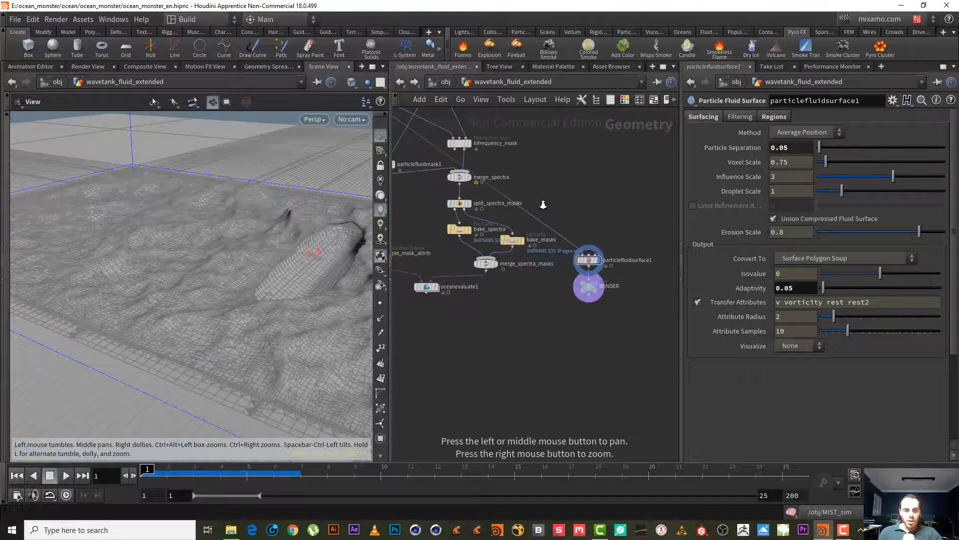
pyautogui.moveTo(190, 290); pyautogui.dragTo(77, 390, button='right')
pyautogui.moveTo(223, 306); pyautogui.dragTo(231, 343)
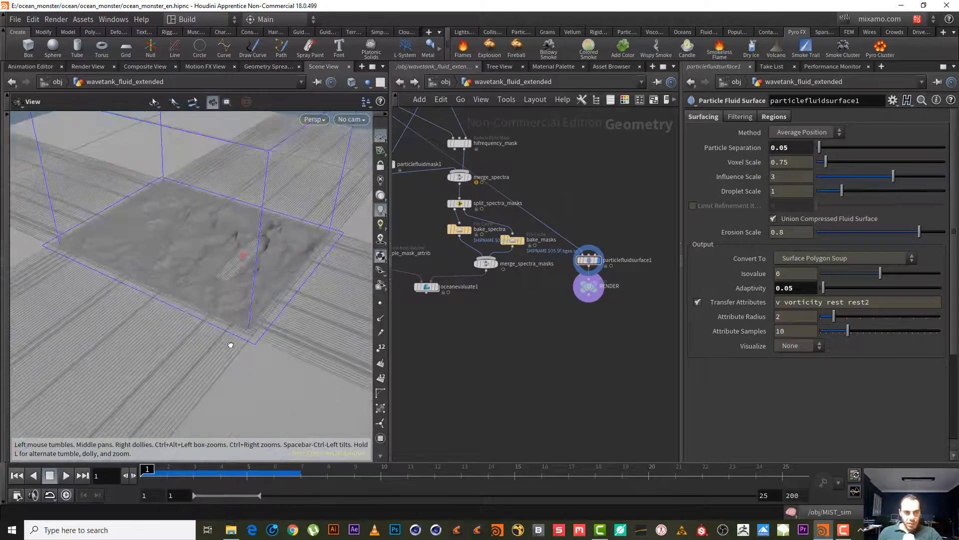
pyautogui.moveTo(600, 339); pyautogui.dragTo(646, 333, button='right')
pyautogui.moveTo(642, 298); pyautogui.dragTo(530, 239)
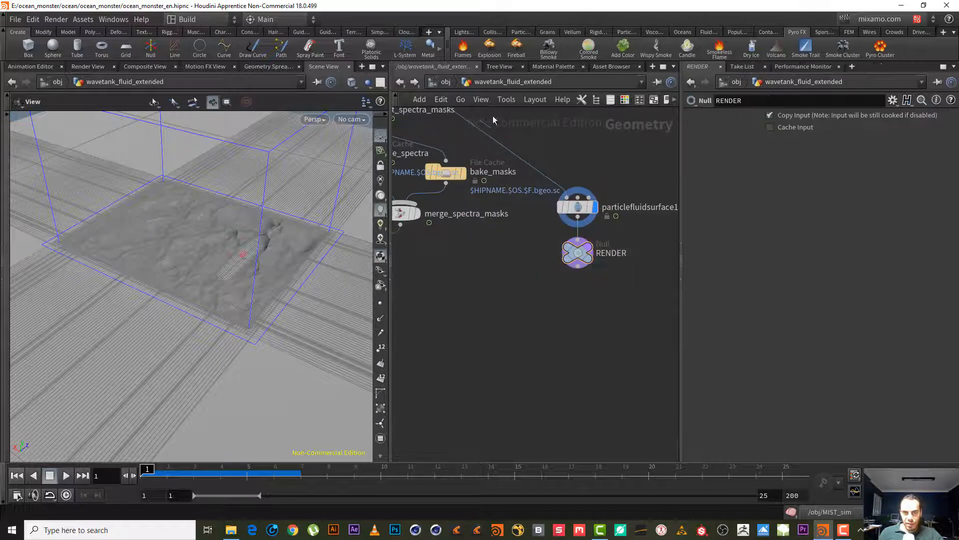
# Step: Inspect object_merge1 inside wavetank_fluidinterior and trace its Object 1 source to the RENDER null of wavetank_fluid
pyautogui.click(445, 81)
pyautogui.moveTo(601, 309); pyautogui.dragTo(579, 296, button='middle')
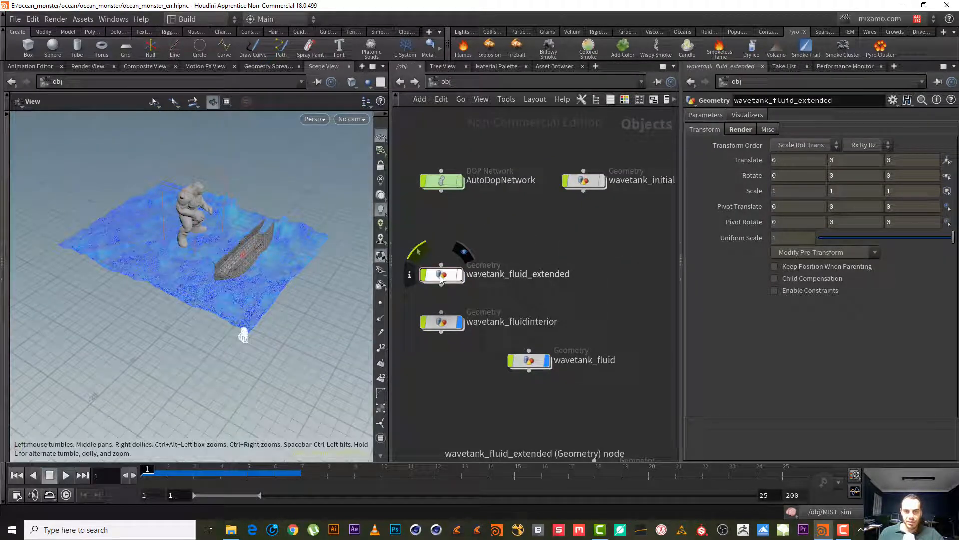
pyautogui.doubleClick(440, 322)
pyautogui.click(542, 255)
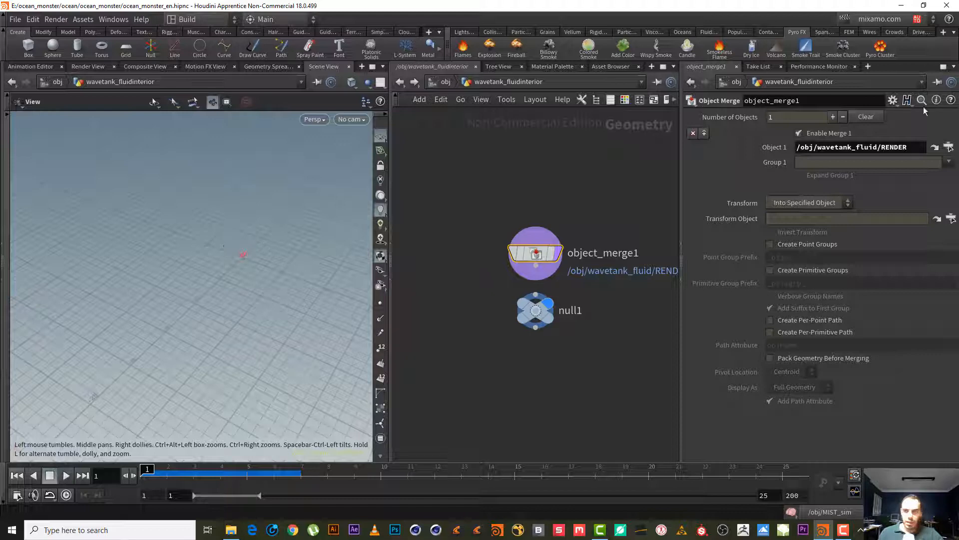
pyautogui.moveTo(845, 150)
pyautogui.mouseDown()
pyautogui.moveTo(649, 144)
pyautogui.moveTo(848, 154)
pyautogui.mouseUp()
pyautogui.click(869, 150)
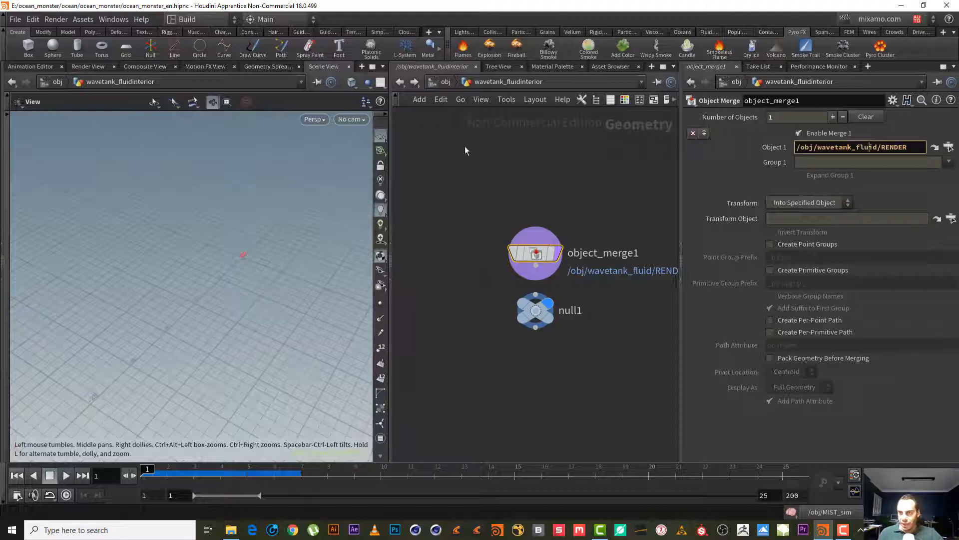
pyautogui.click(935, 147)
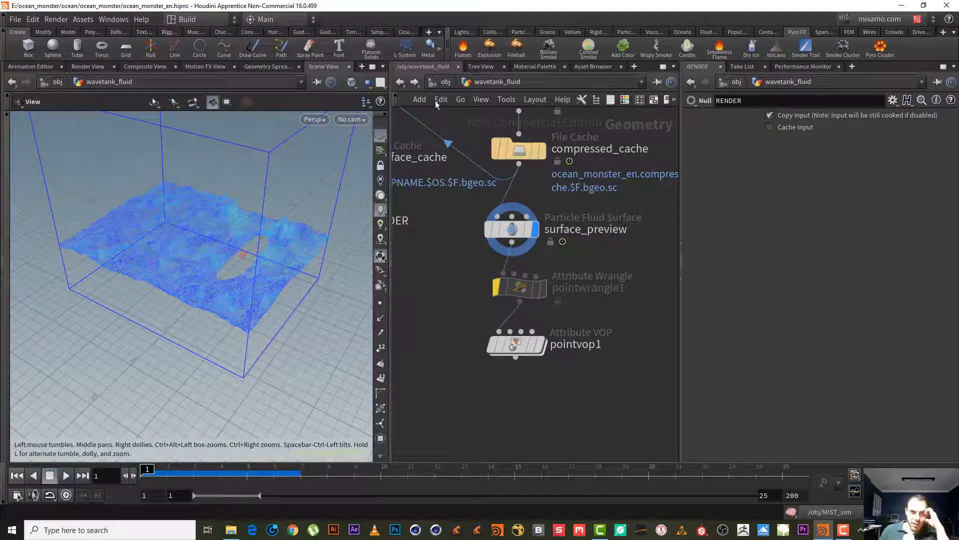
pyautogui.click(400, 81)
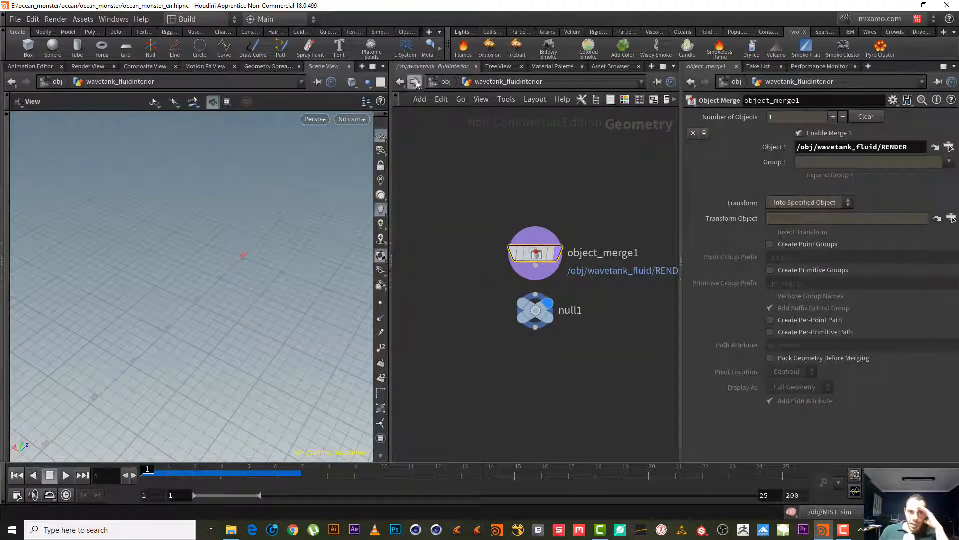
pyautogui.click(399, 82)
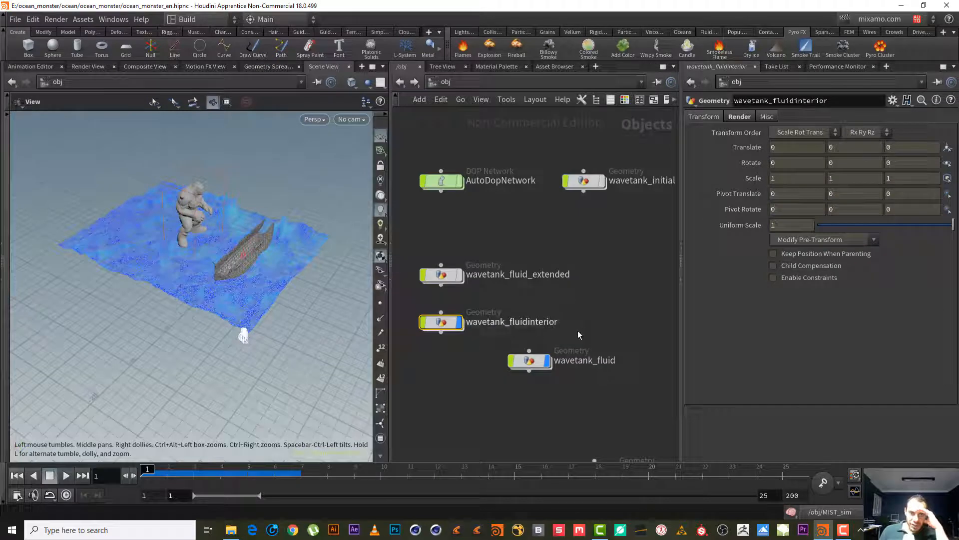
pyautogui.moveTo(583, 313); pyautogui.dragTo(604, 287, button='middle')
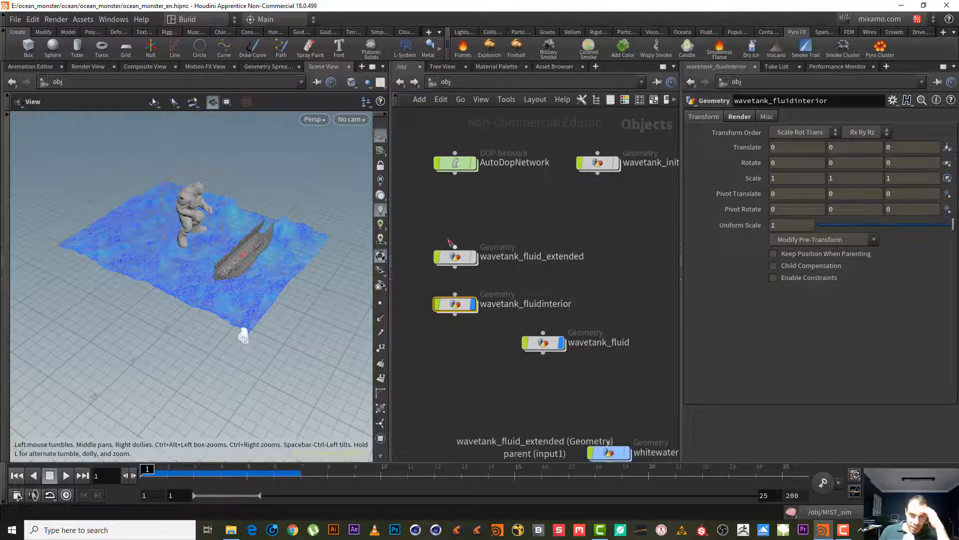
# Step: Set Object 1 of object_merge1 in wavetank_fluidinterior to the RENDER null of wavetank_fluid_extended
pyautogui.doubleClick(460, 301)
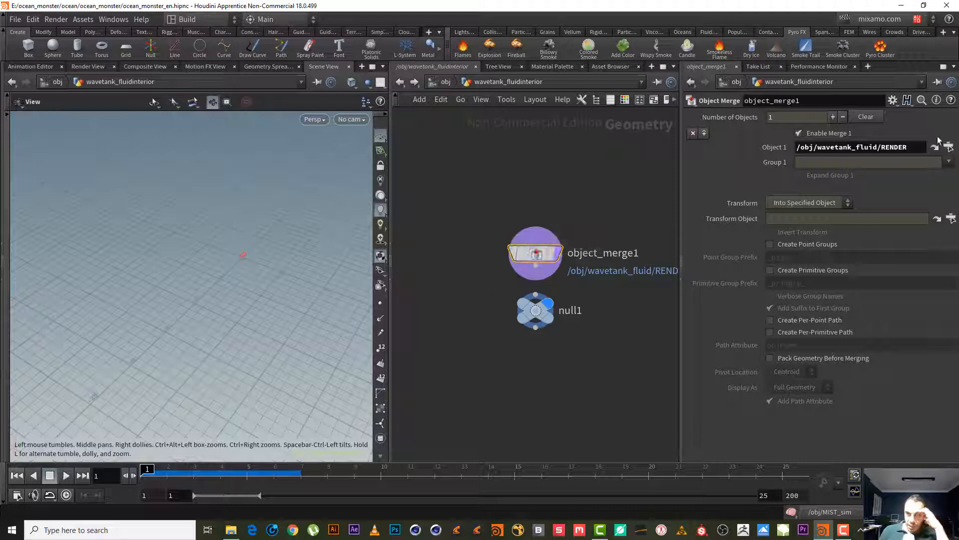
pyautogui.click(949, 147)
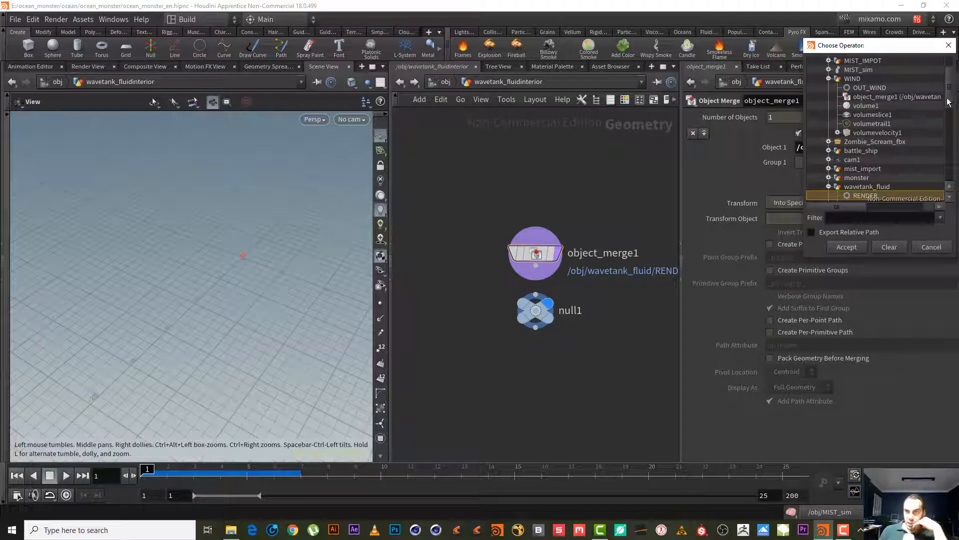
pyautogui.moveTo(948, 103); pyautogui.dragTo(951, 85)
pyautogui.click(828, 115)
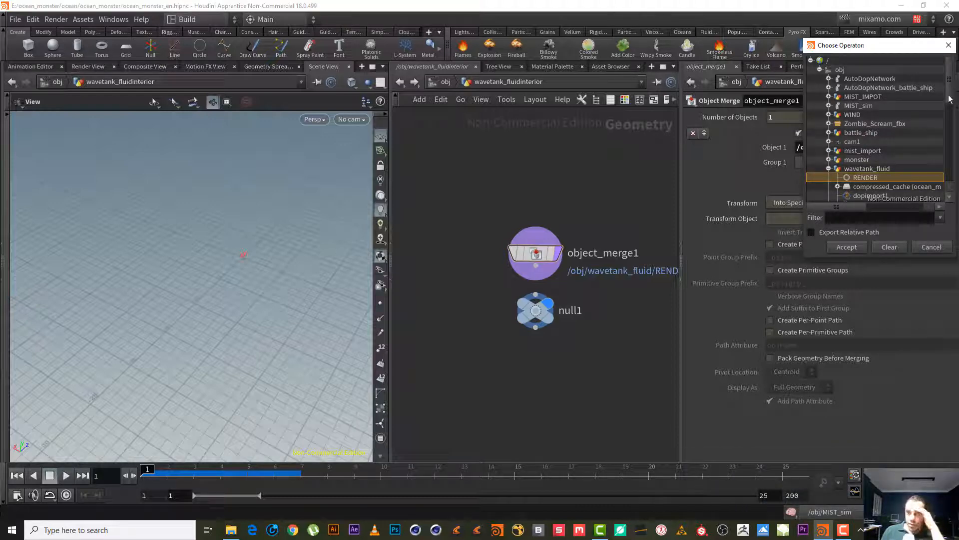
pyautogui.scroll(-3, 950, 99)
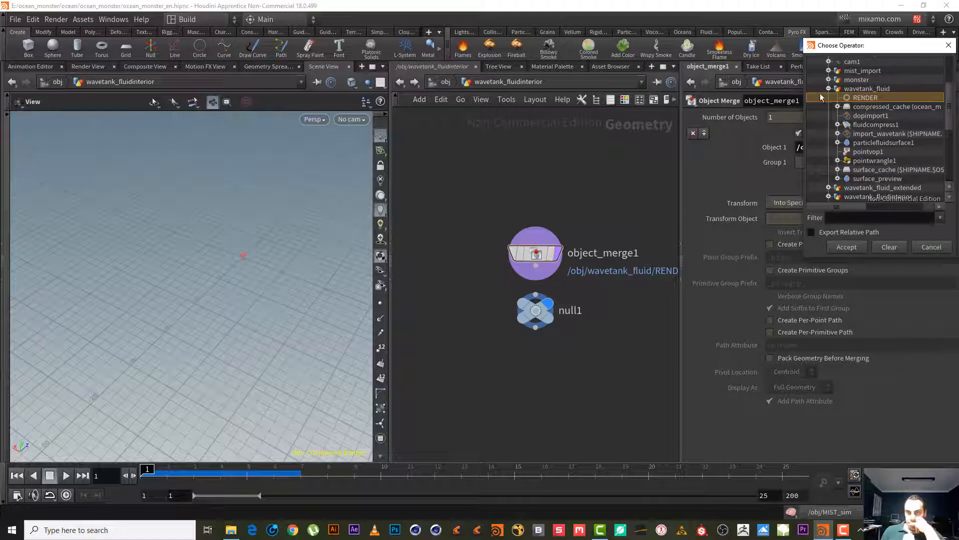
pyautogui.click(828, 90)
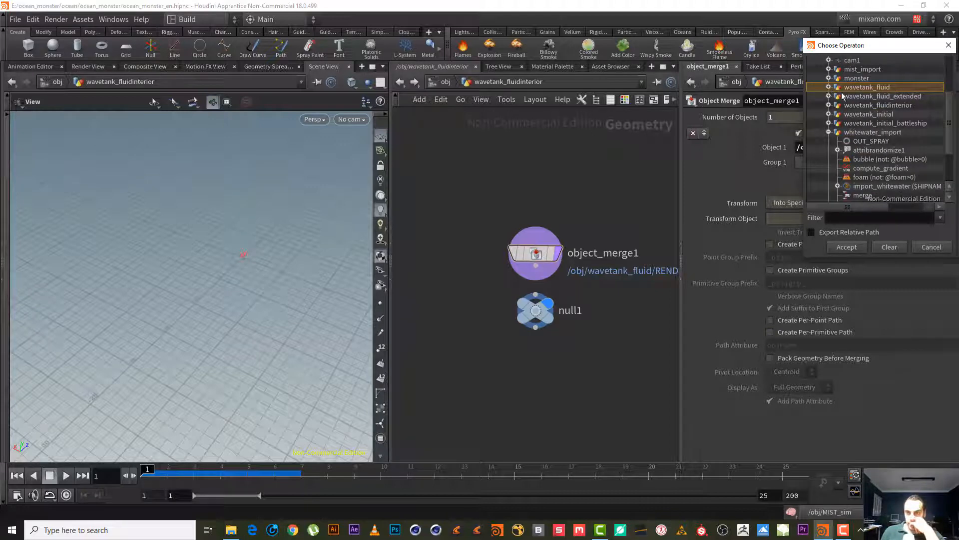
pyautogui.click(829, 133)
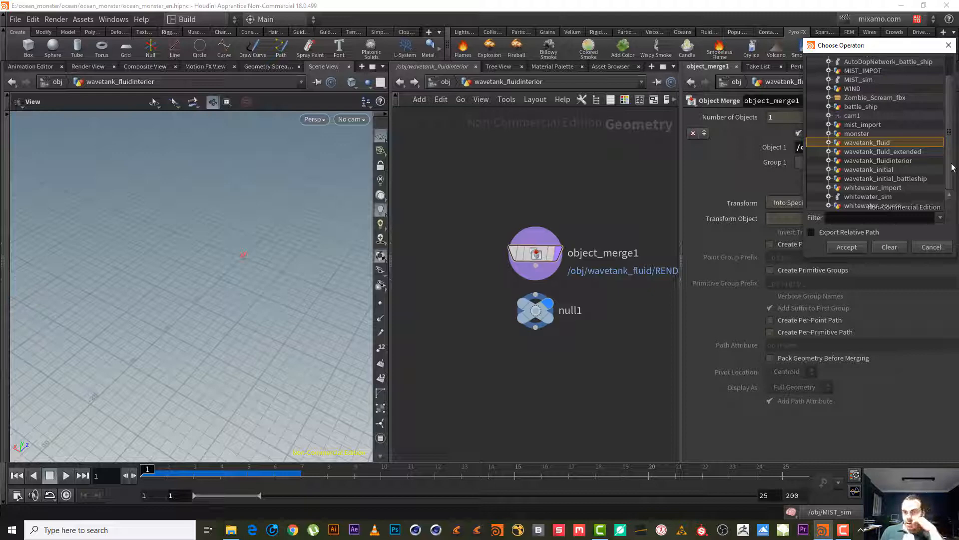
pyautogui.click(829, 152)
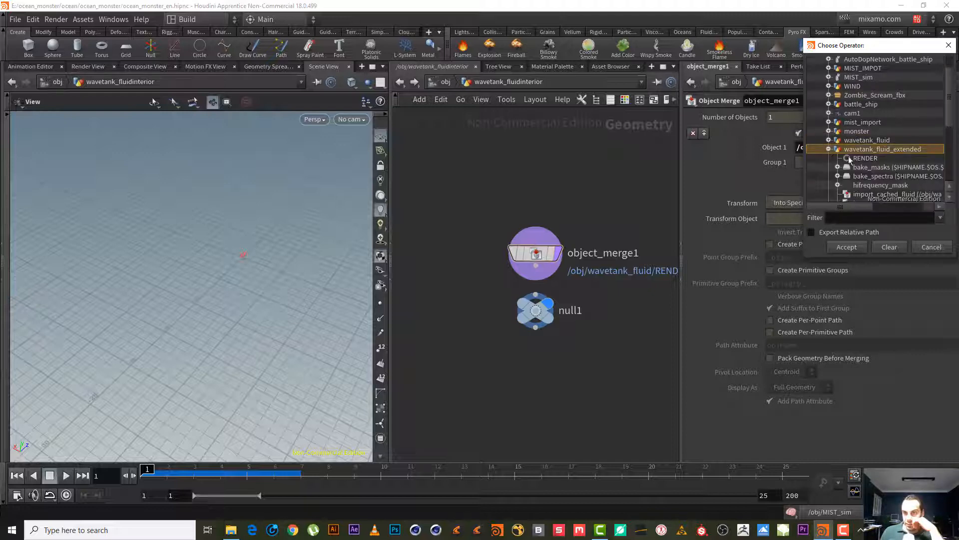
pyautogui.doubleClick(869, 159)
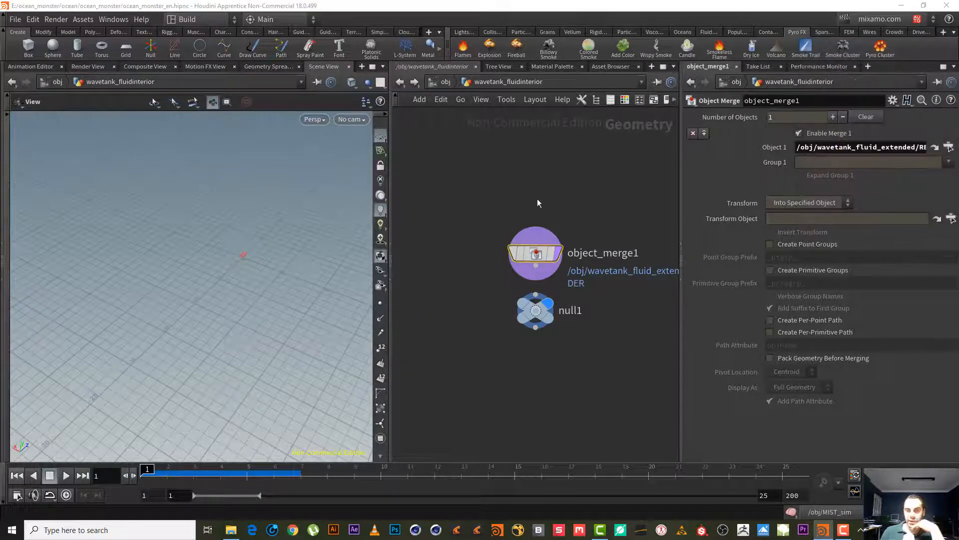
# Step: Move null1 aside, add an Extrude Volume node fed by object_merge1 and display it
pyautogui.moveTo(547, 314); pyautogui.dragTo(639, 319)
pyautogui.click(535, 265)
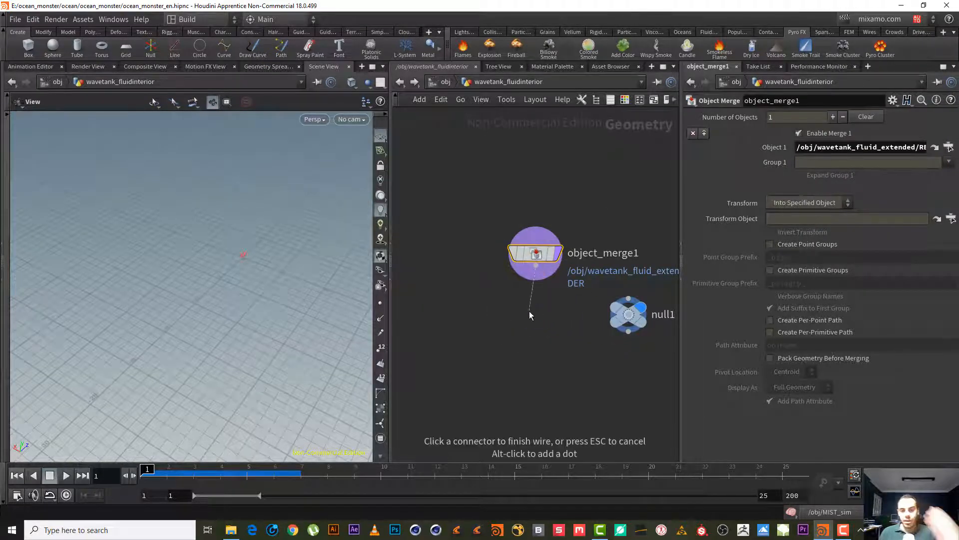
pyautogui.press('Tab')
pyautogui.write('e')
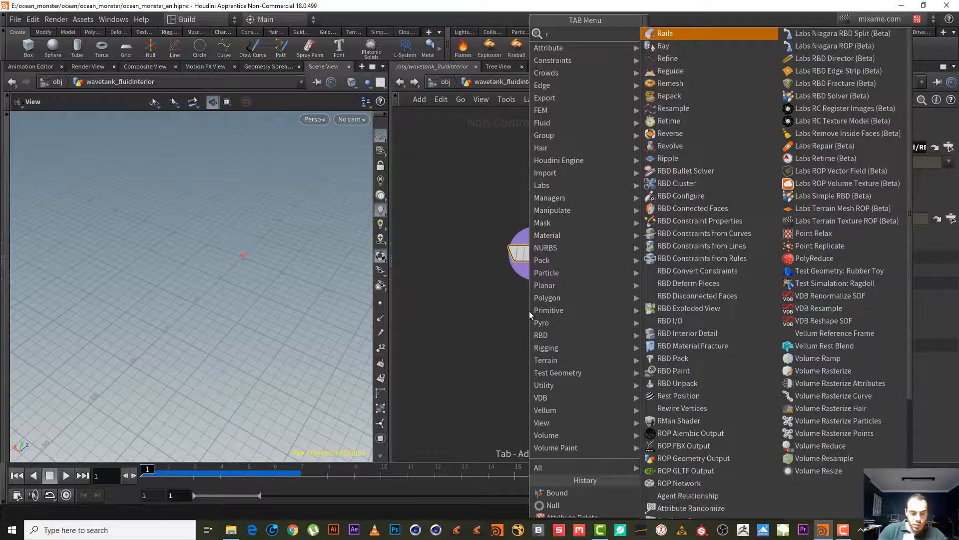
pyautogui.write('xtr')
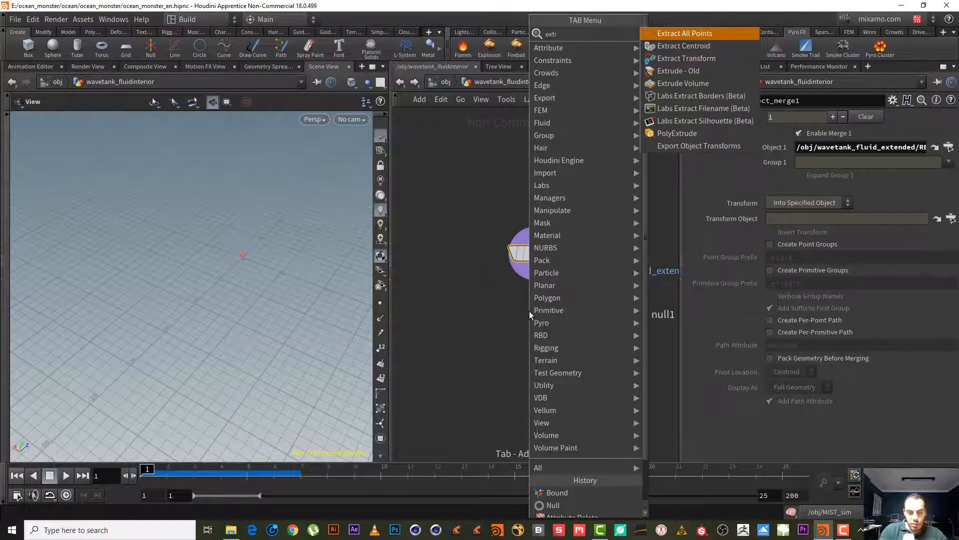
pyautogui.write(' vo')
pyautogui.press('Return')
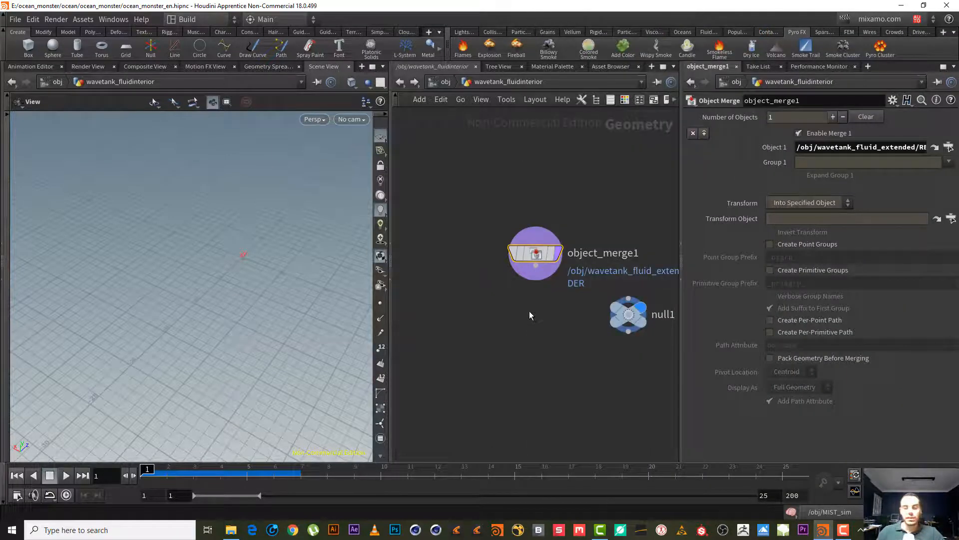
pyautogui.click(529, 310)
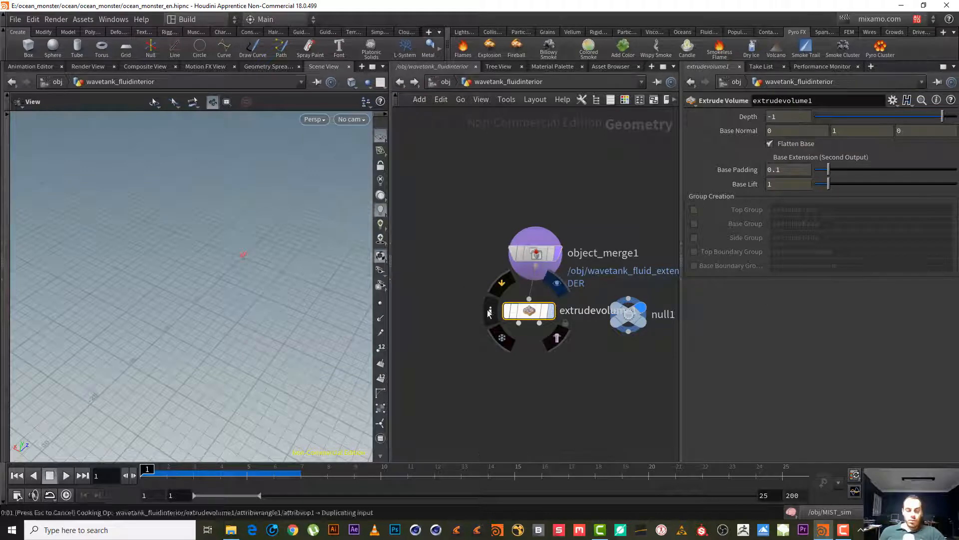
# Step: Examine the extruded ocean volume from several angles, including at object level together with the monster and the ship
pyautogui.moveTo(275, 281); pyautogui.dragTo(231, 349, button='right')
pyautogui.moveTo(230, 349); pyautogui.dragTo(246, 424)
pyautogui.moveTo(246, 424); pyautogui.dragTo(64, 381, button='right')
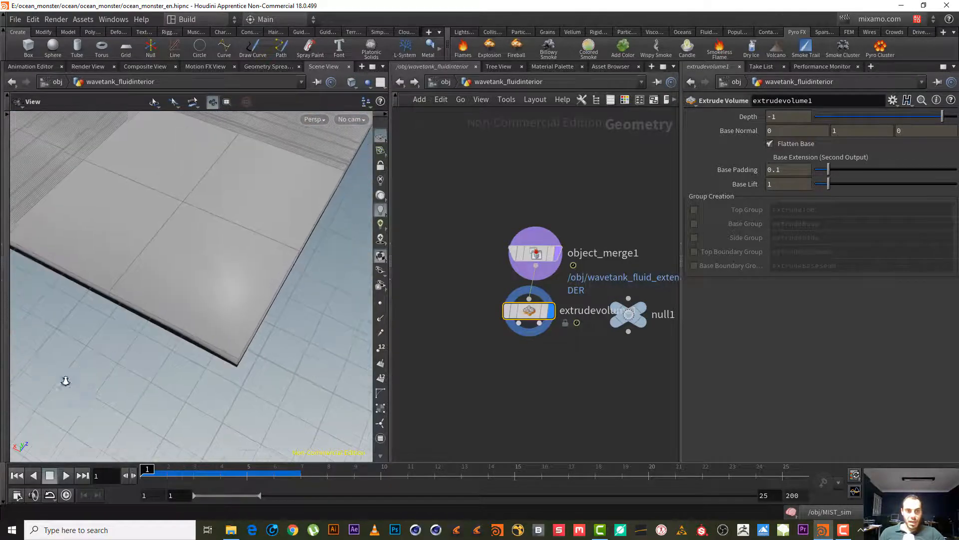
pyautogui.moveTo(225, 256); pyautogui.dragTo(261, 424, button='right')
pyautogui.moveTo(217, 280); pyautogui.dragTo(272, 377, button='middle')
pyautogui.moveTo(272, 377); pyautogui.dragTo(202, 298)
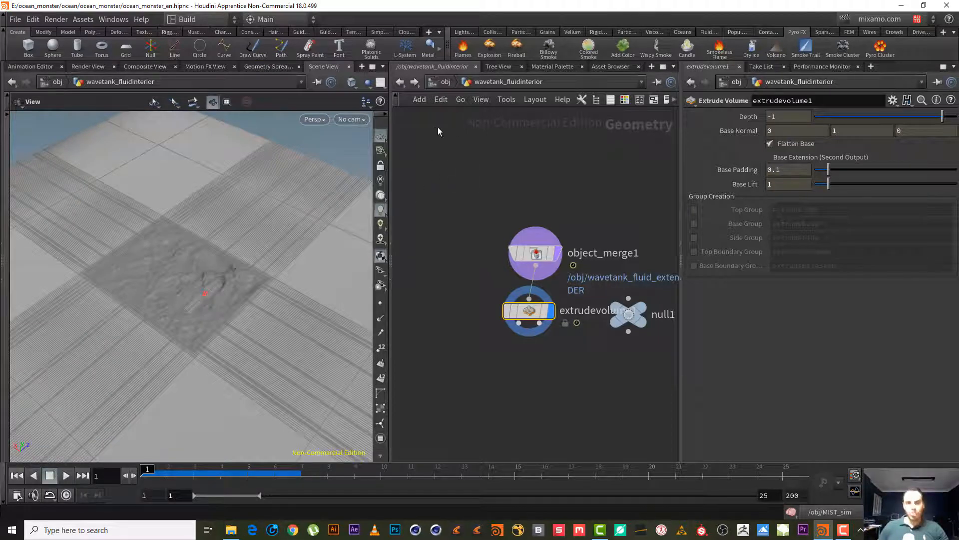
pyautogui.click(398, 83)
pyautogui.click(619, 298)
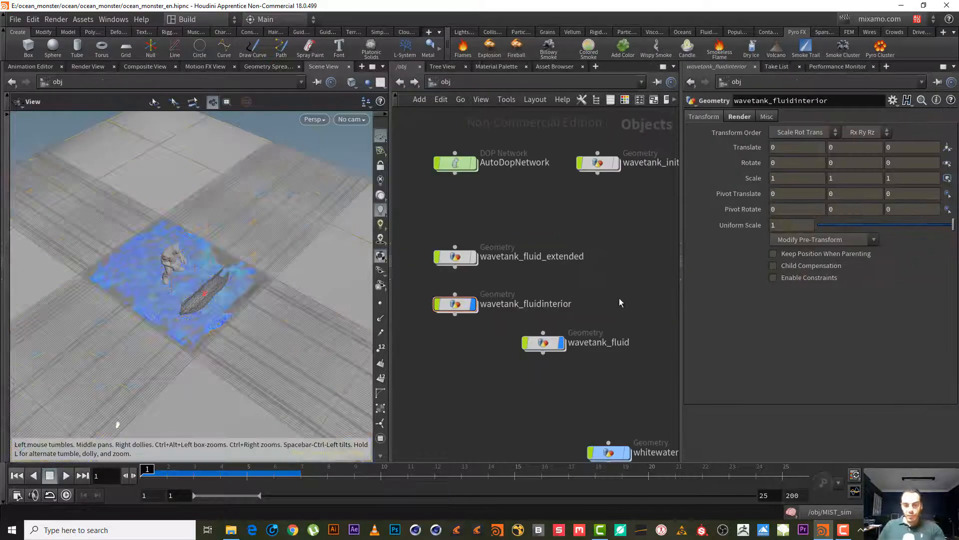
pyautogui.moveTo(224, 278); pyautogui.dragTo(235, 261)
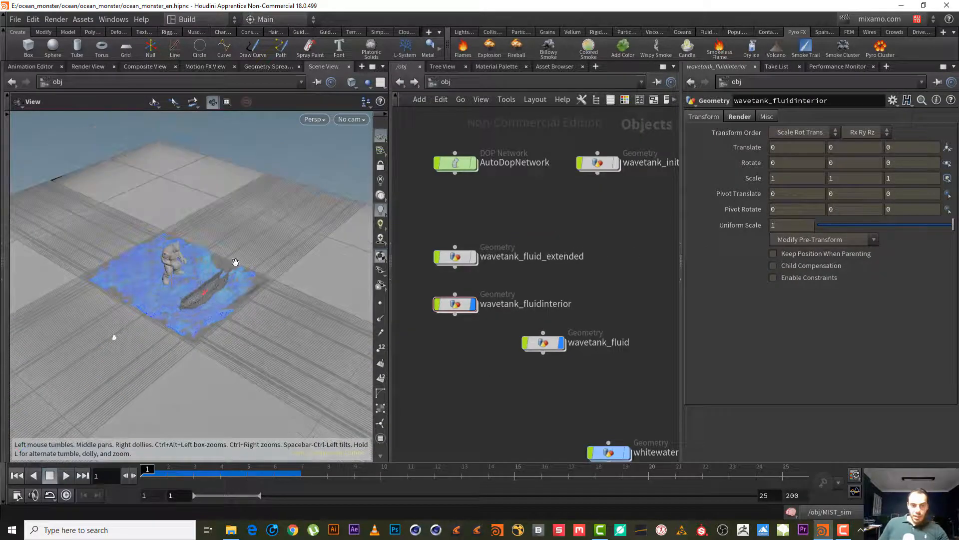
pyautogui.moveTo(230, 285); pyautogui.dragTo(300, 275, button='right')
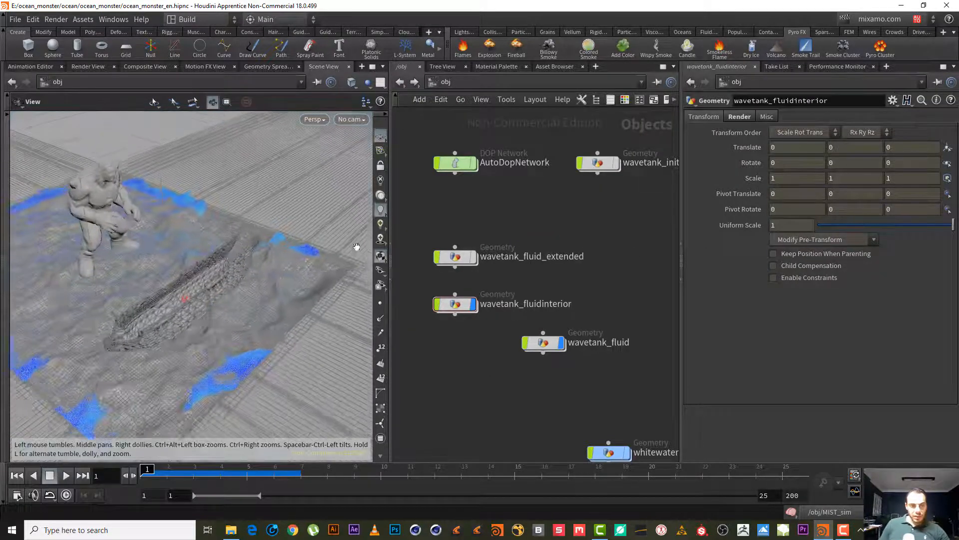
# Step: Duplicate the transformpieces3 node inside the battle_ship geometry, keeping its input connections
pyautogui.moveTo(493, 230); pyautogui.dragTo(733, 416, button='middle')
pyautogui.moveTo(543, 220); pyautogui.dragTo(525, 266, button='middle')
pyautogui.doubleClick(472, 300)
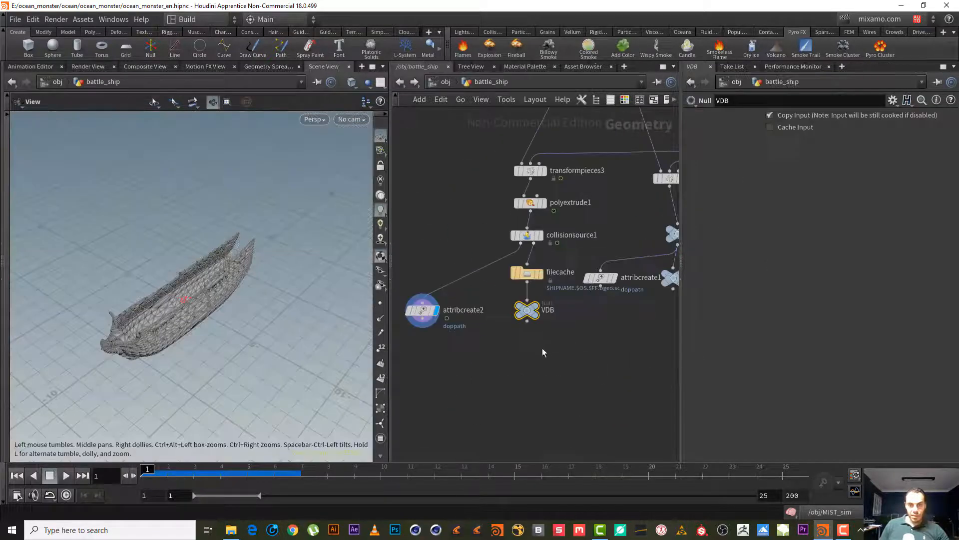
pyautogui.scroll(-4, 579, 430)
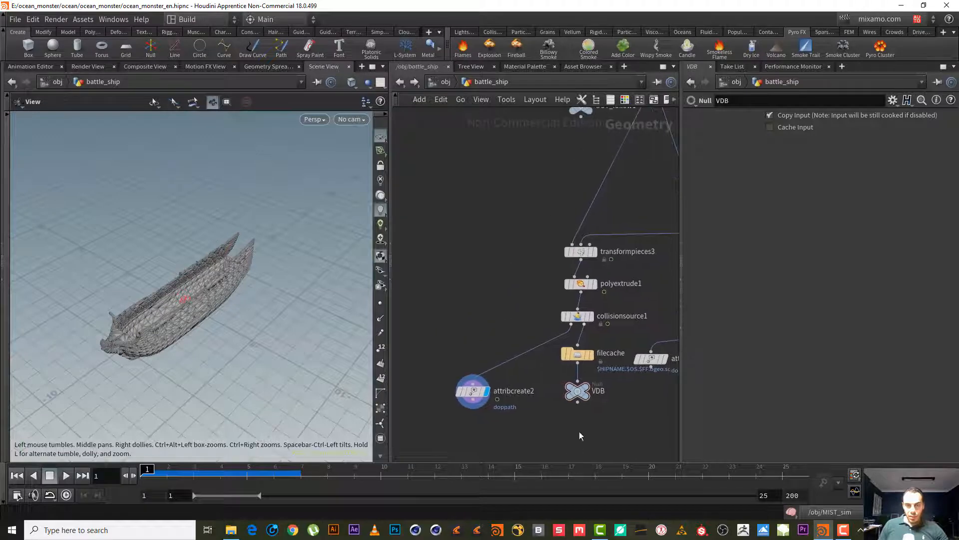
pyautogui.moveTo(484, 294); pyautogui.dragTo(549, 313, button='middle')
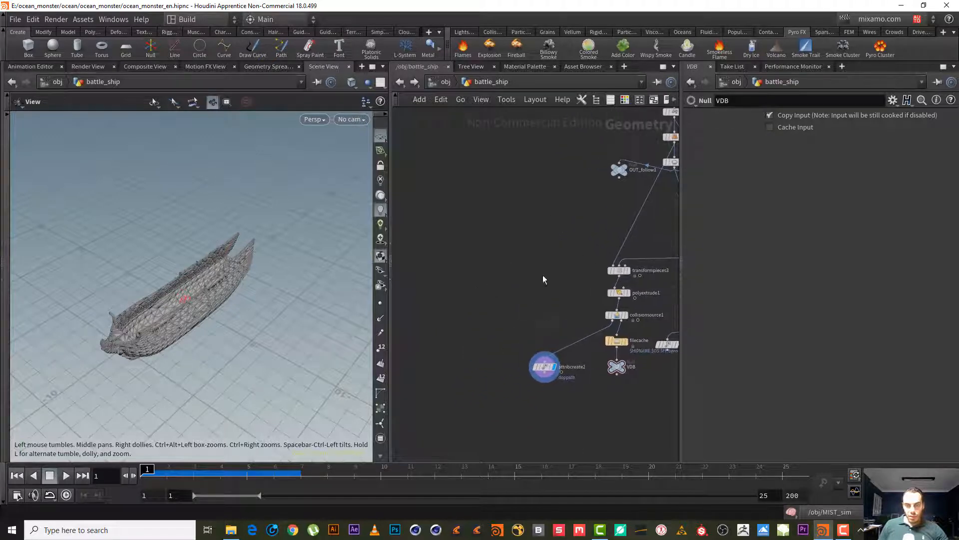
pyautogui.moveTo(543, 275); pyautogui.dragTo(495, 314, button='middle')
pyautogui.moveTo(495, 299); pyautogui.dragTo(539, 302, button='right')
pyautogui.moveTo(544, 320); pyautogui.dragTo(695, 315)
pyautogui.moveTo(583, 311); pyautogui.dragTo(532, 308, button='middle')
pyautogui.hotkey('ctrl', 'c')
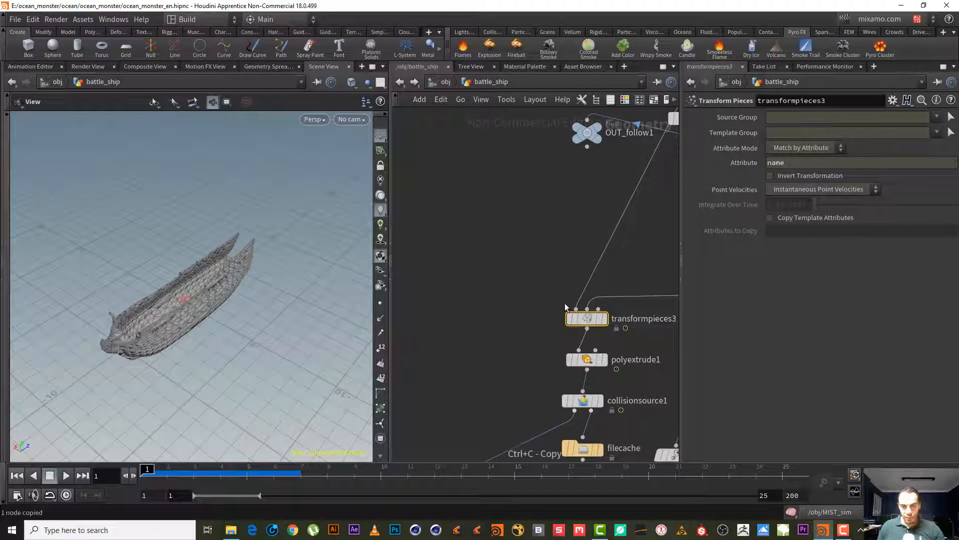
pyautogui.hotkey('ctrl', 'v')
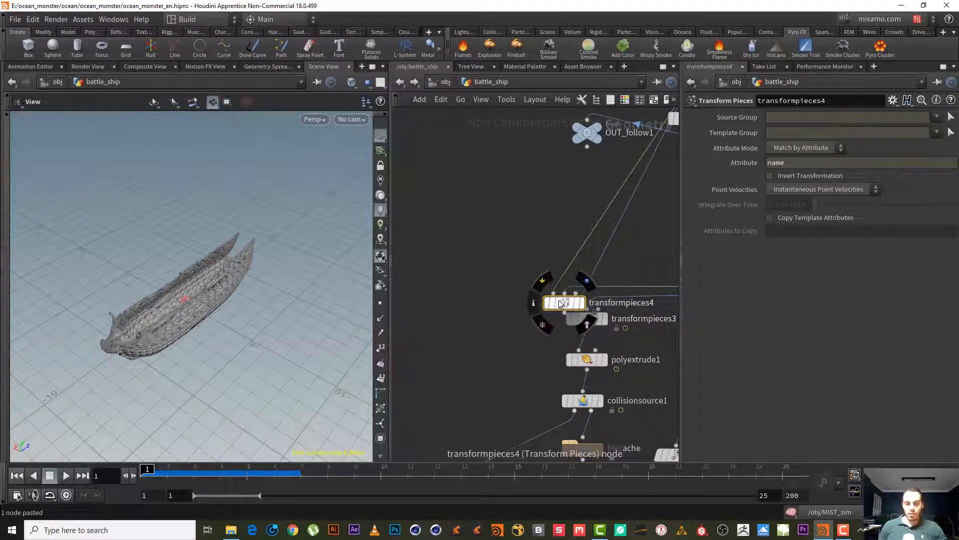
# Step: Move transformpieces4 away from transformpieces3, feed its first input from transform1 instead of blast1, and display the full ship
pyautogui.moveTo(559, 302); pyautogui.dragTo(427, 330)
pyautogui.scroll(-5, 497, 274)
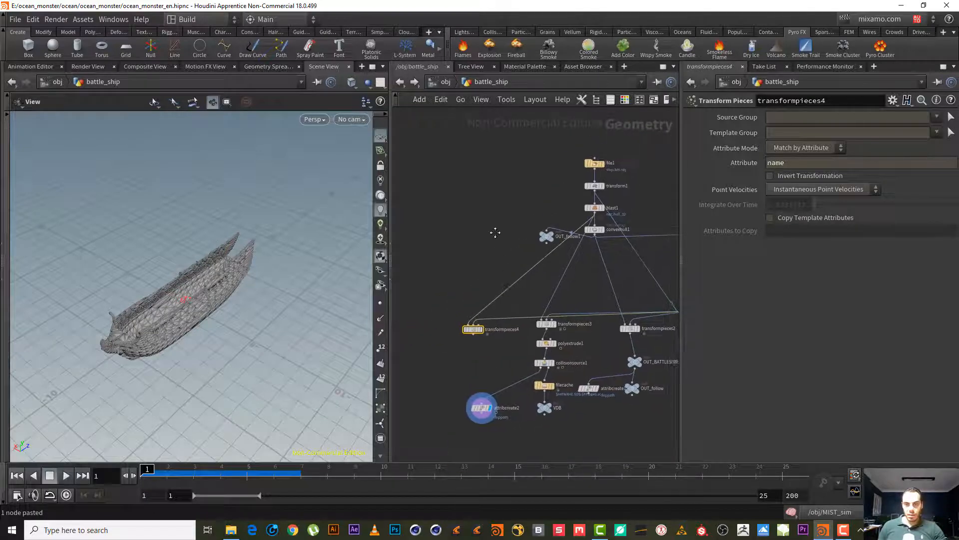
pyautogui.scroll(4, 531, 231)
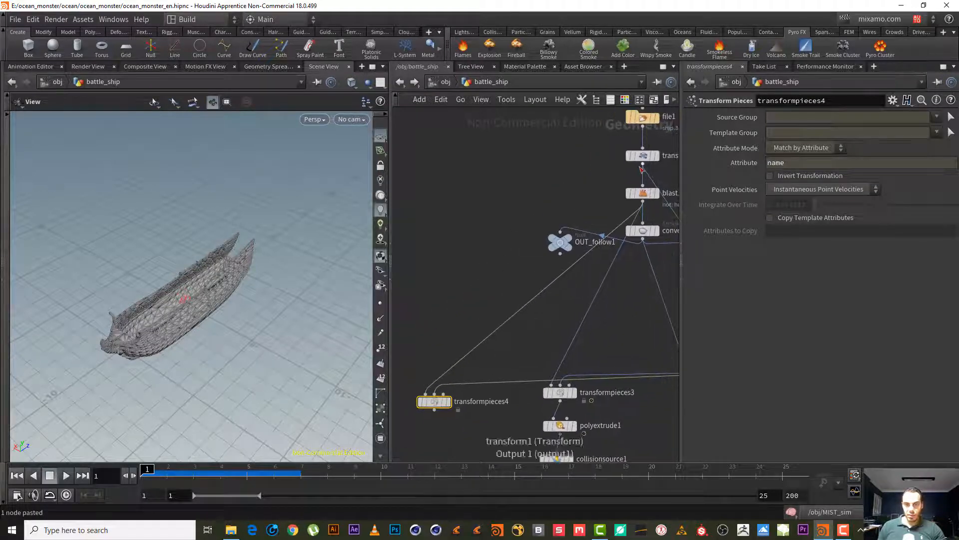
pyautogui.click(643, 164)
pyautogui.click(419, 378)
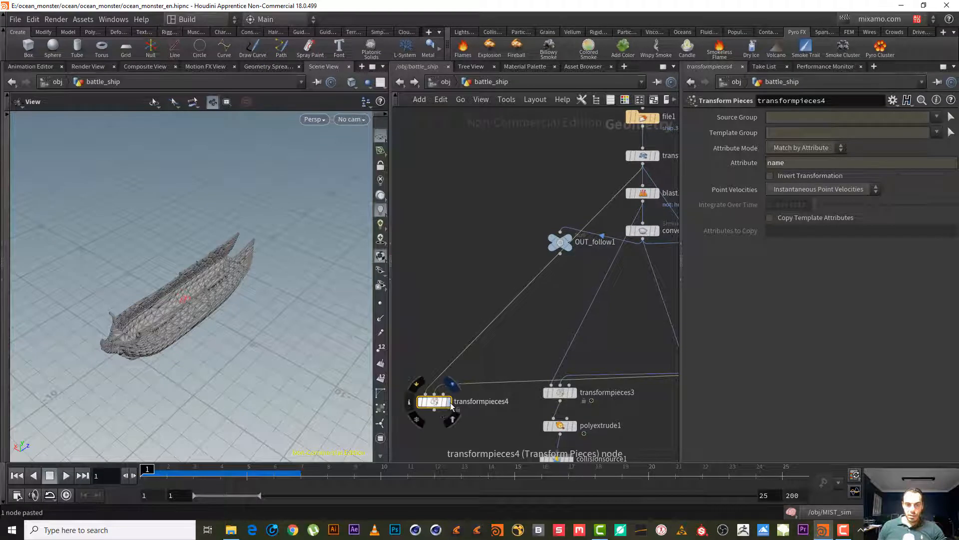
pyautogui.click(451, 383)
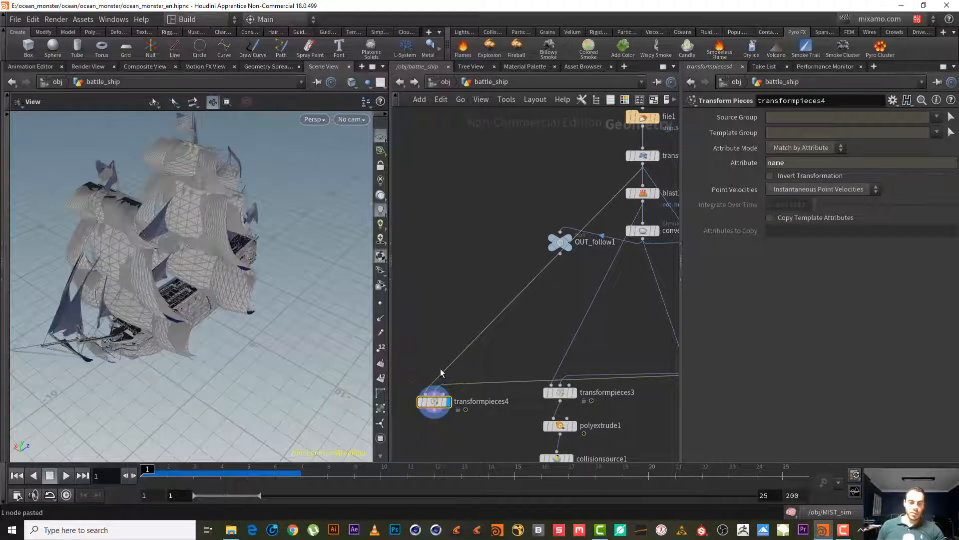
pyautogui.moveTo(189, 315); pyautogui.dragTo(176, 279)
pyautogui.moveTo(457, 429); pyautogui.dragTo(516, 338, button='middle')
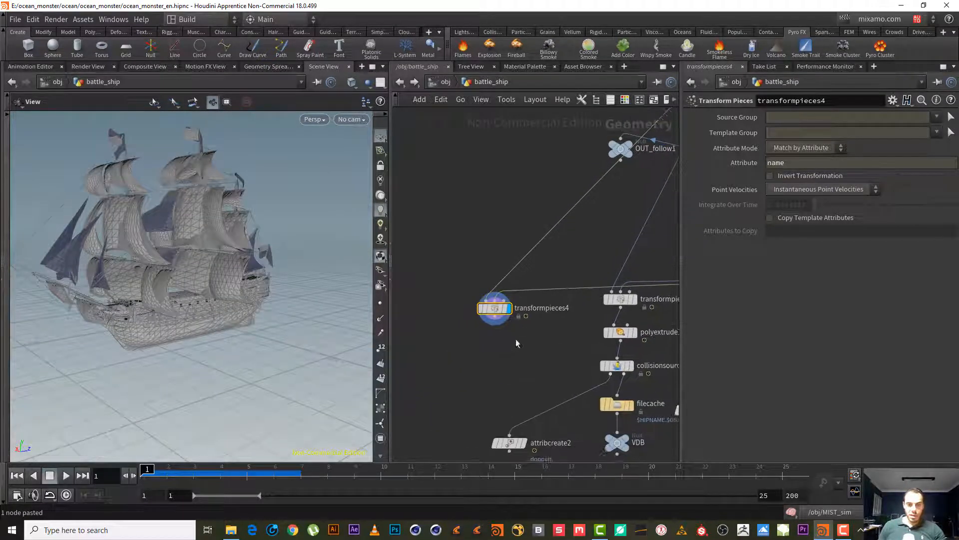
# Step: Add a Normal node fed by transformpieces4 and display it
pyautogui.scroll(4, 514, 339)
pyautogui.click(474, 292)
pyautogui.click(484, 345)
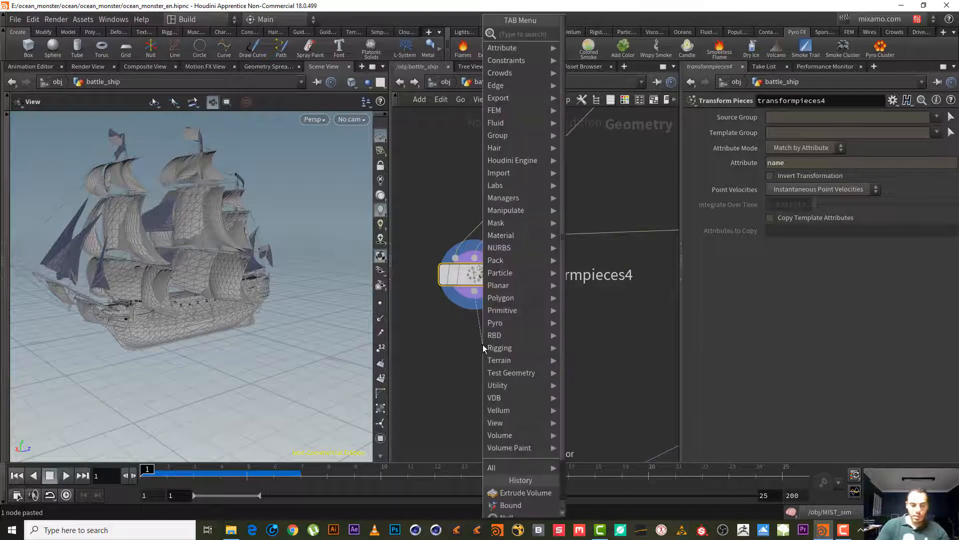
pyautogui.write('nor')
pyautogui.press('Return')
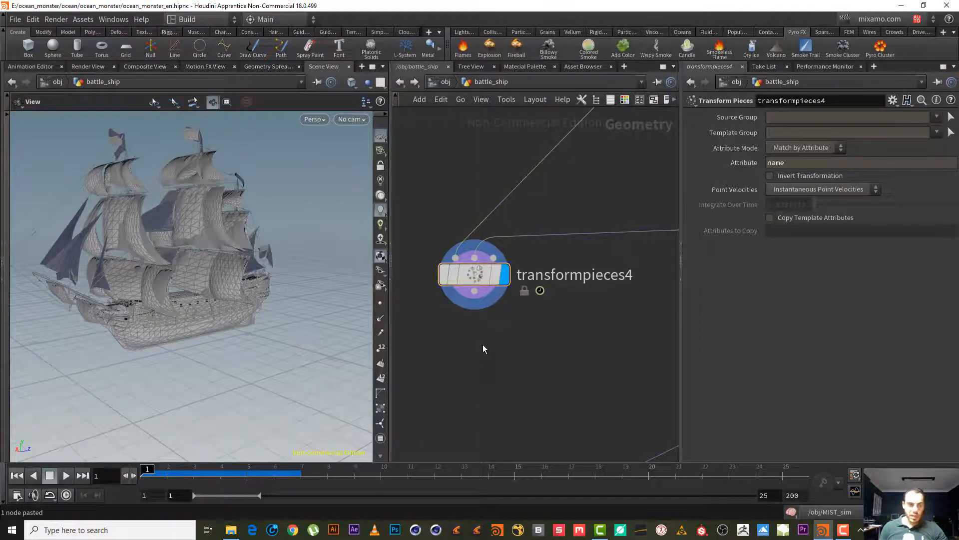
pyautogui.click(483, 344)
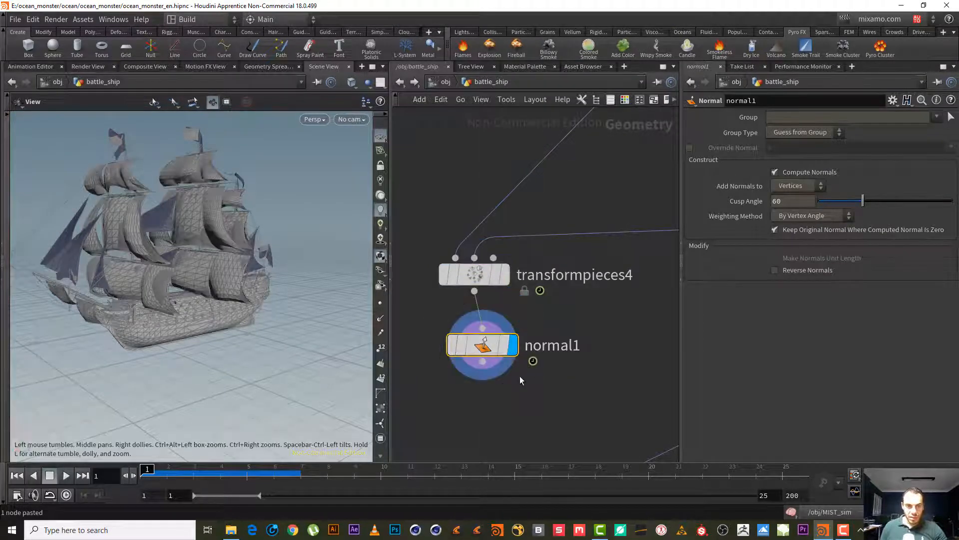
# Step: Add a Null fed by normal1, rename it OUT and display it
pyautogui.click(482, 362)
pyautogui.click(483, 386)
pyautogui.write('null')
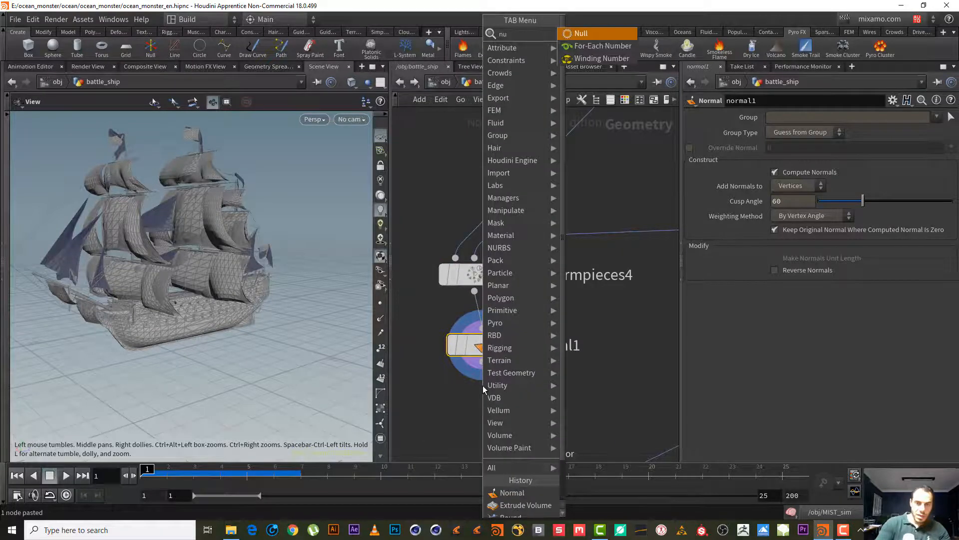
pyautogui.press('Return')
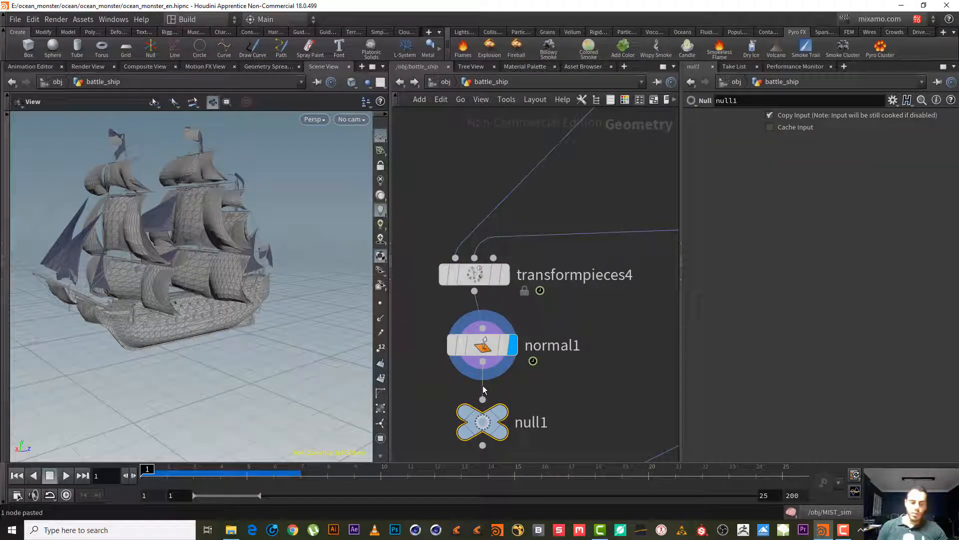
pyautogui.doubleClick(543, 424)
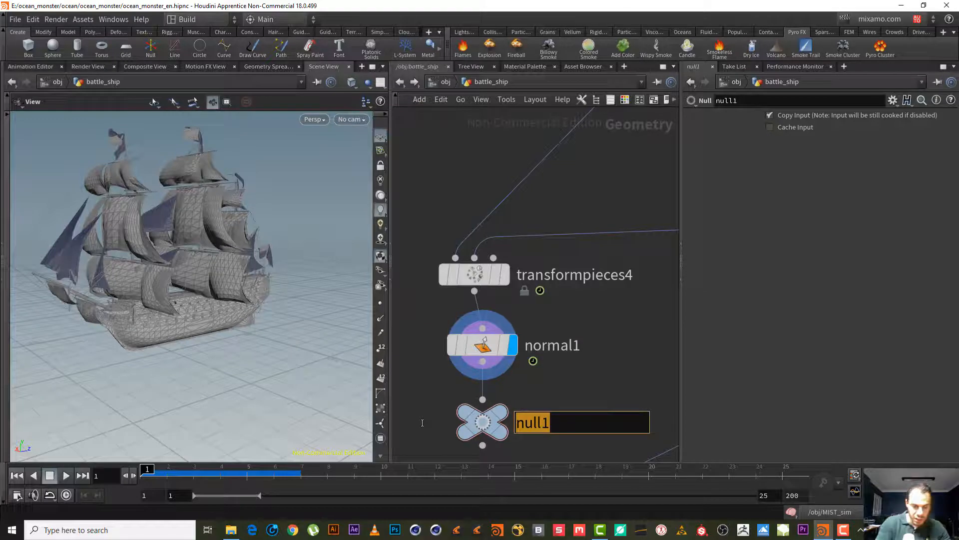
pyautogui.write('OUT')
pyautogui.press('Return')
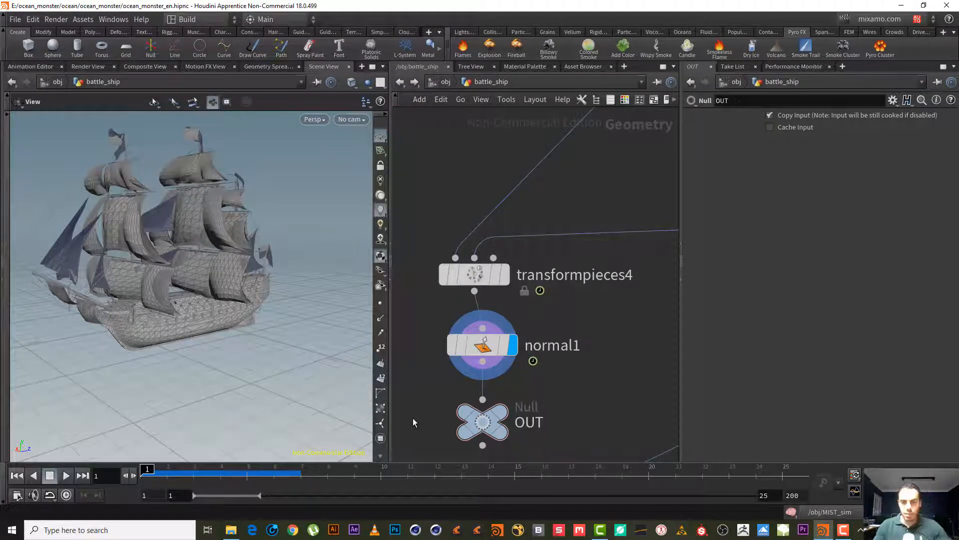
pyautogui.click(504, 422)
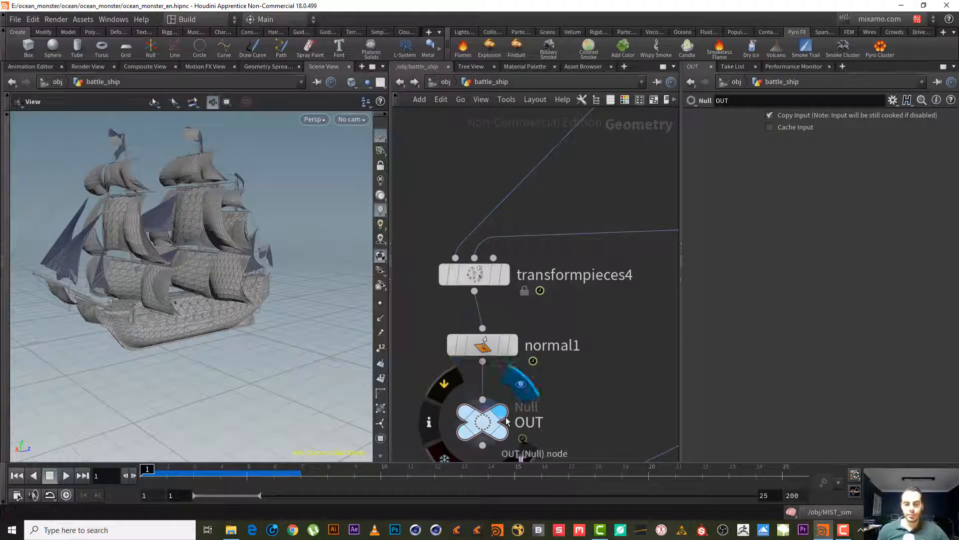
# Step: Return to the object level and examine the complete ship on the ocean surface together with the object network
pyautogui.click(404, 82)
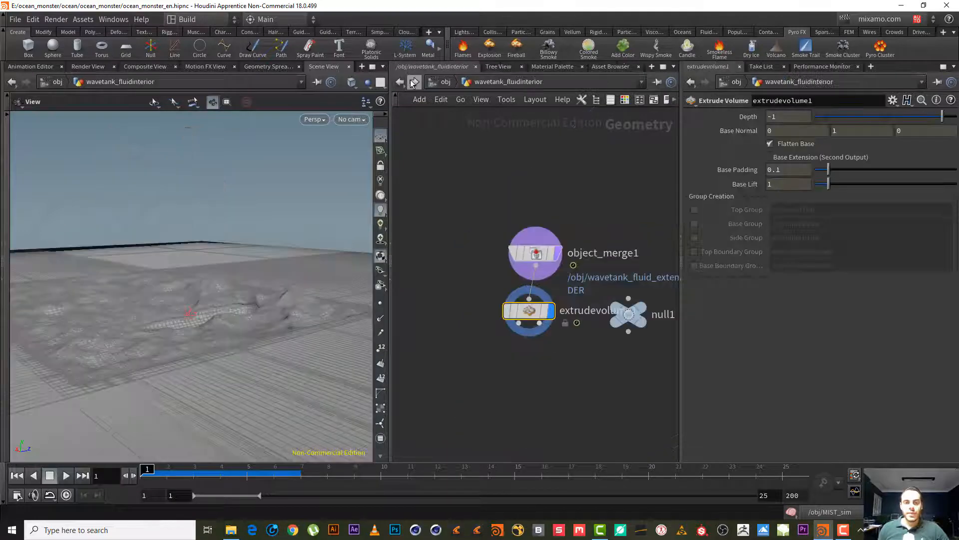
pyautogui.click(446, 81)
pyautogui.scroll(-5, 525, 349)
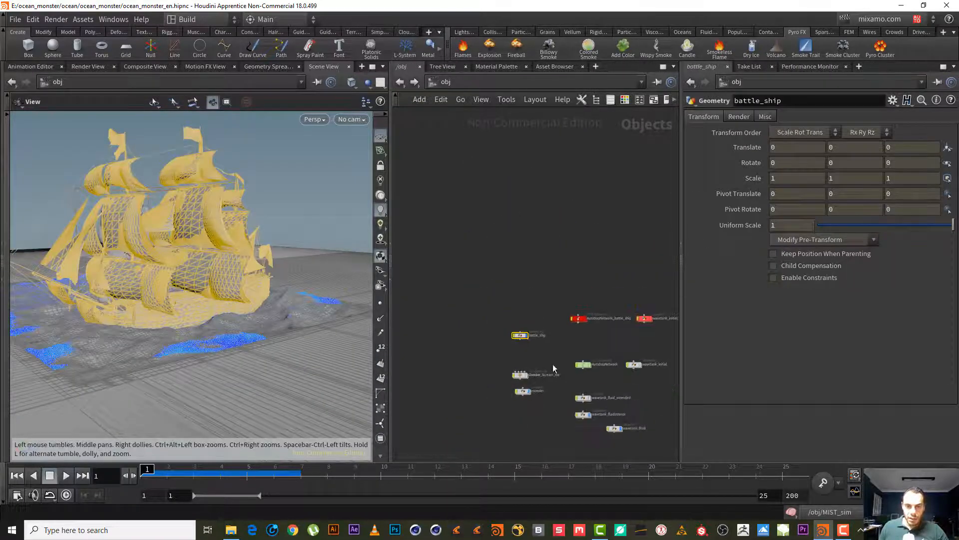
pyautogui.moveTo(212, 299); pyautogui.dragTo(222, 310)
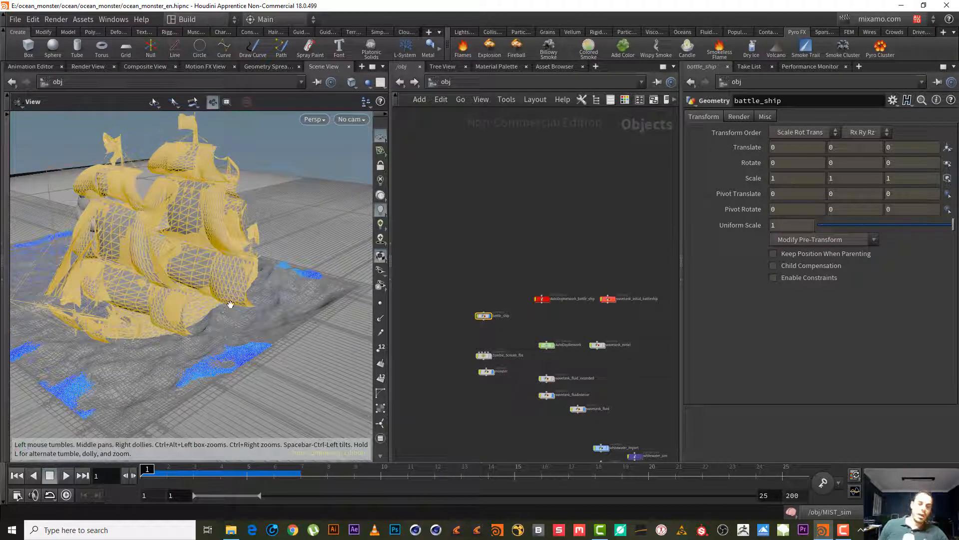
pyautogui.moveTo(615, 374); pyautogui.dragTo(585, 261, button='middle')
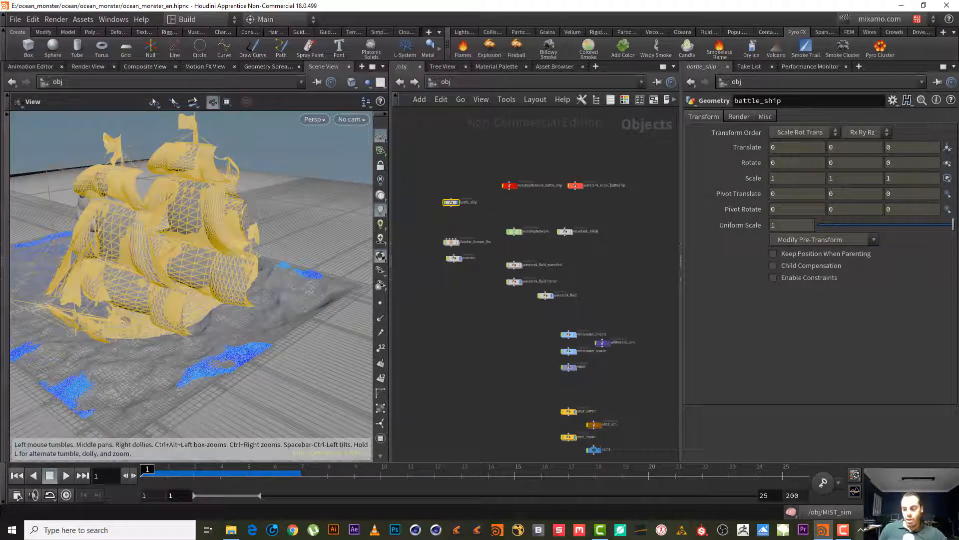
pyautogui.click(850, 534)
pyautogui.click(850, 533)
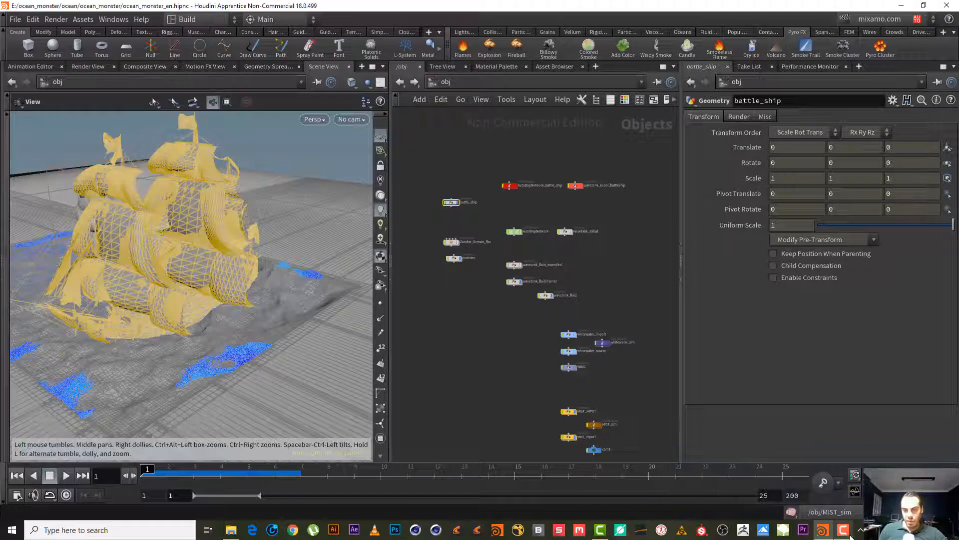
pyautogui.scroll(3, 505, 334)
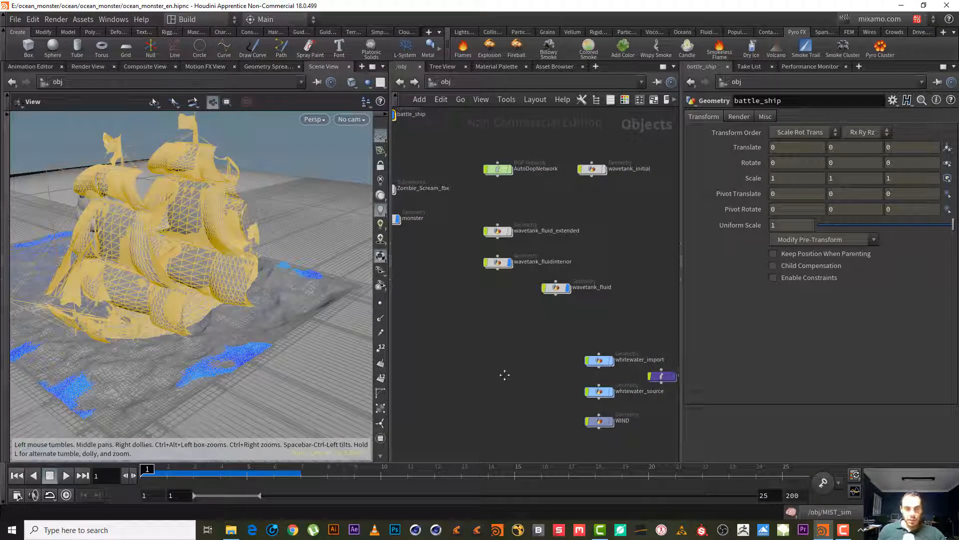
pyautogui.moveTo(504, 374); pyautogui.dragTo(543, 425, button='middle')
# Step: Add an Environment Light and load HDRIHaven_kiara_5_noon_2k.rat from $HFS/houdini/pic/hdri/ as its environment map
pyautogui.click(464, 31)
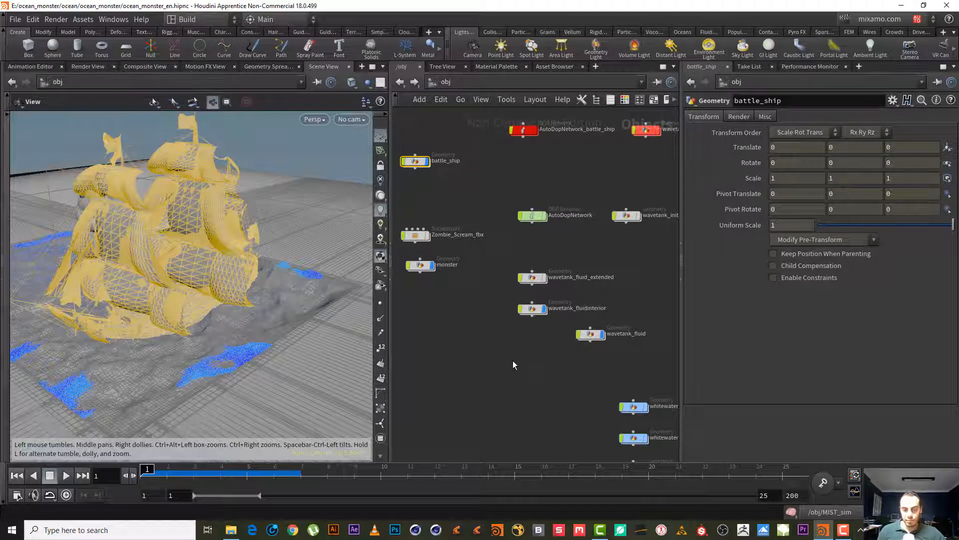
pyautogui.moveTo(656, 402); pyautogui.dragTo(649, 453)
pyautogui.click(940, 177)
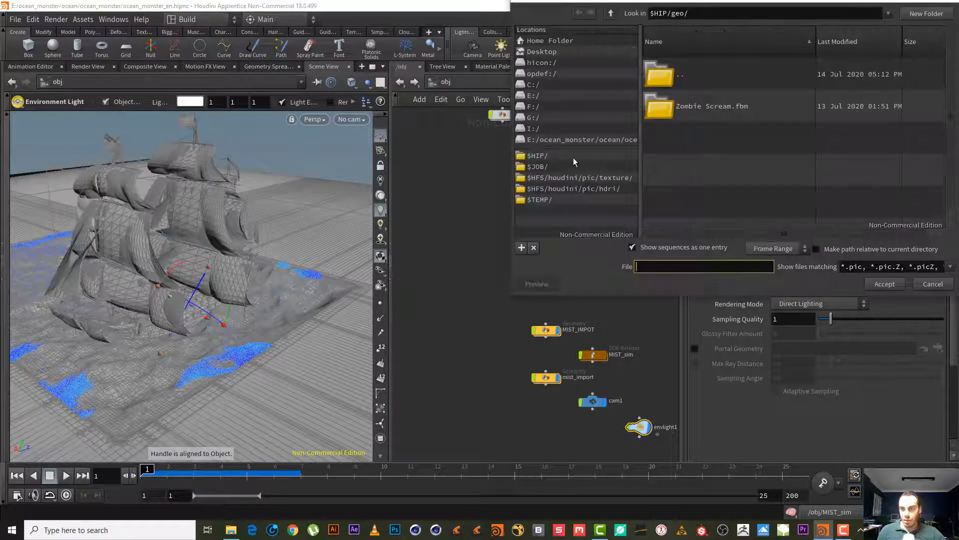
pyautogui.click(557, 188)
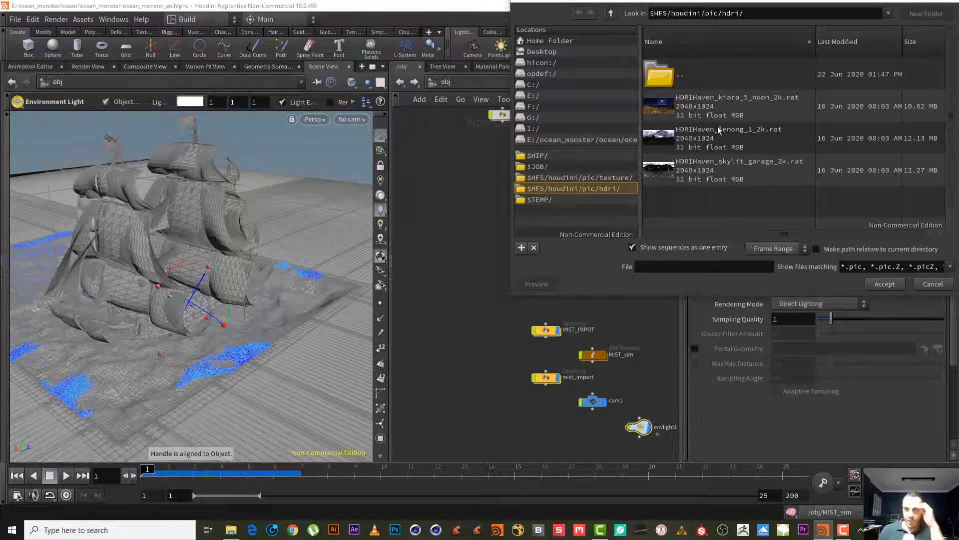
pyautogui.click(740, 106)
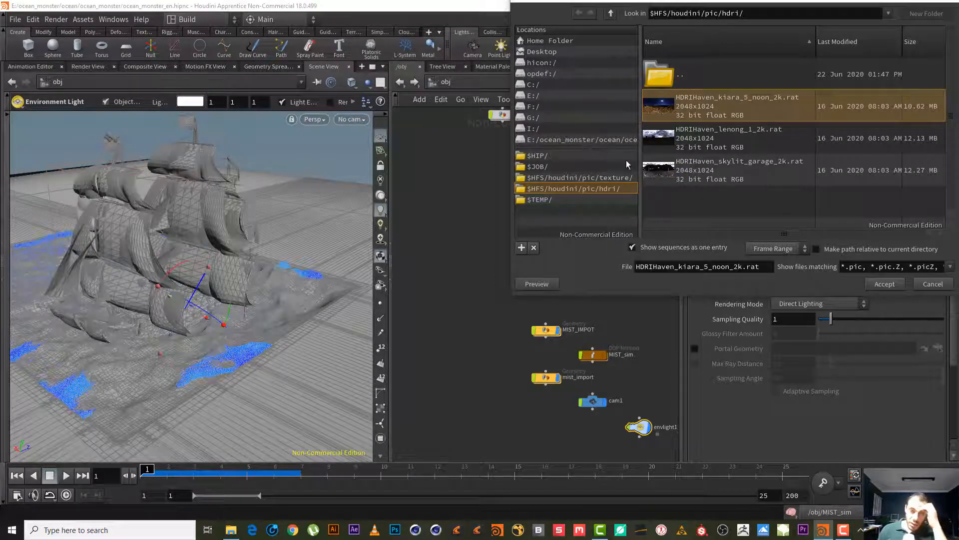
pyautogui.click(885, 285)
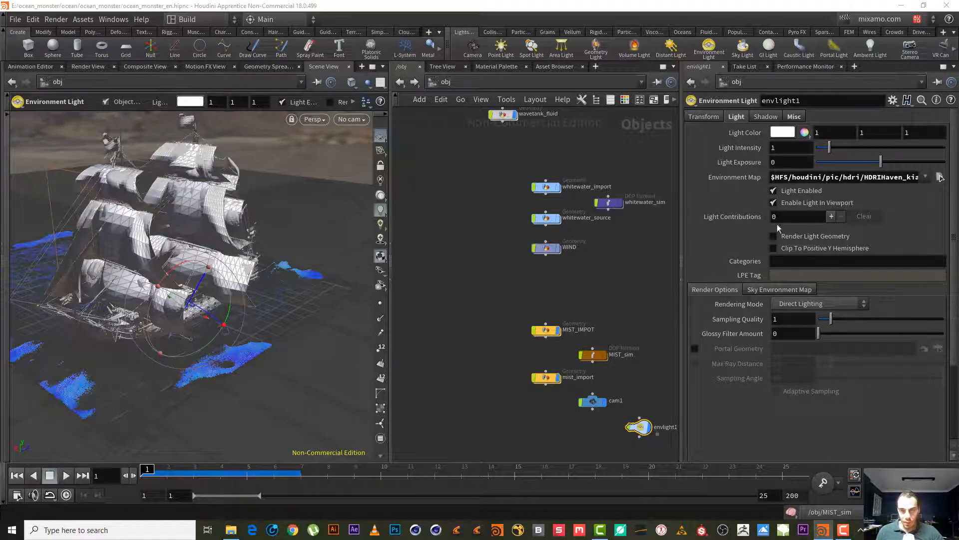
# Step: Set the environment light's intensity to 2 and enable Render Light Geometry
pyautogui.click(778, 145)
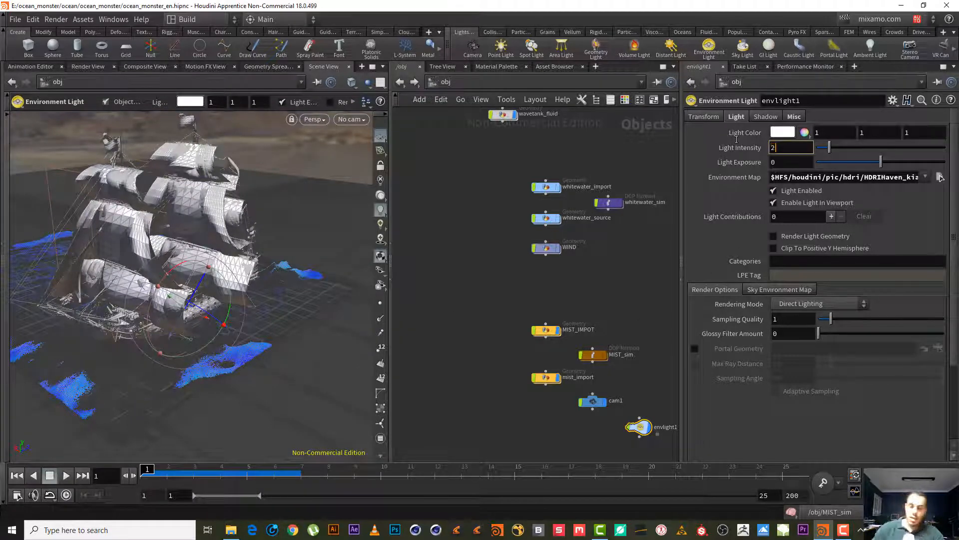
pyautogui.press('Return')
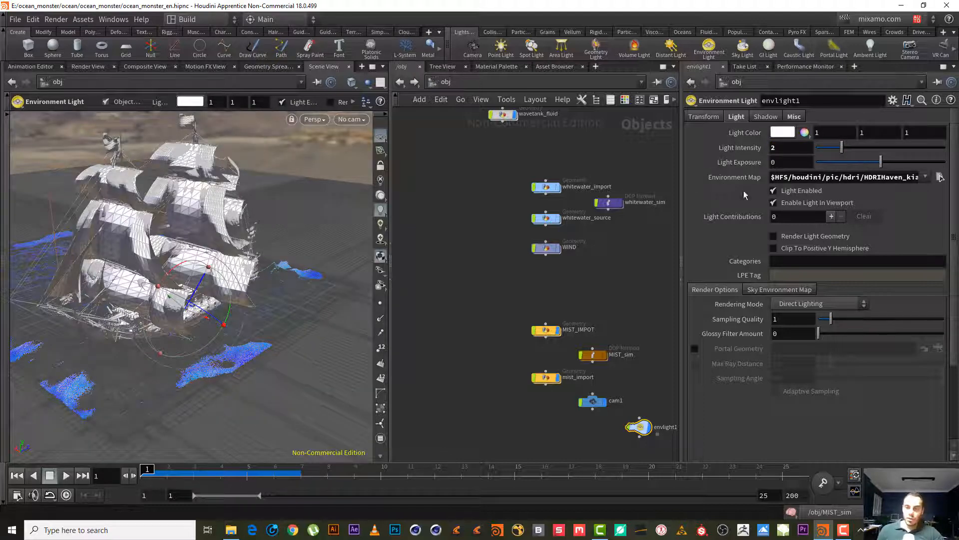
pyautogui.click(843, 238)
pyautogui.press('Escape')
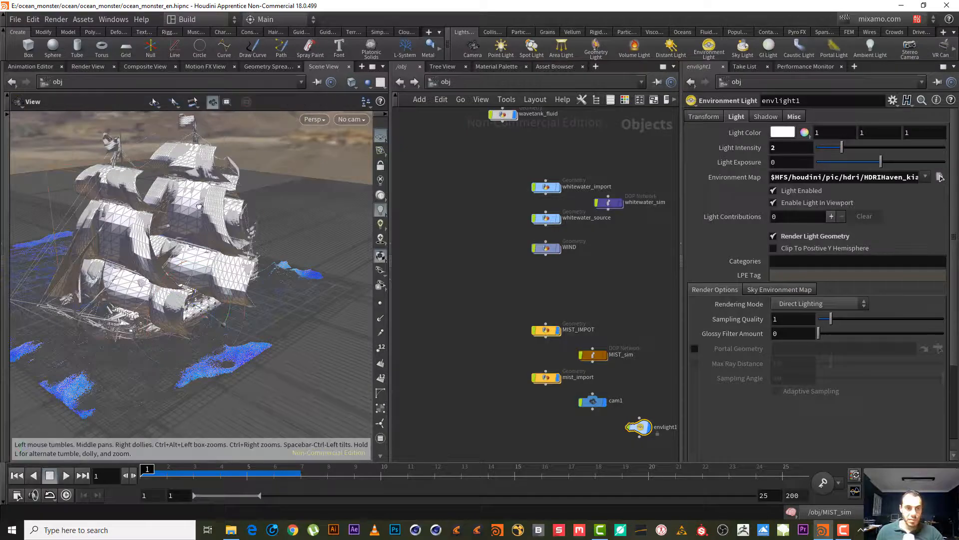
pyautogui.moveTo(206, 213); pyautogui.dragTo(234, 197)
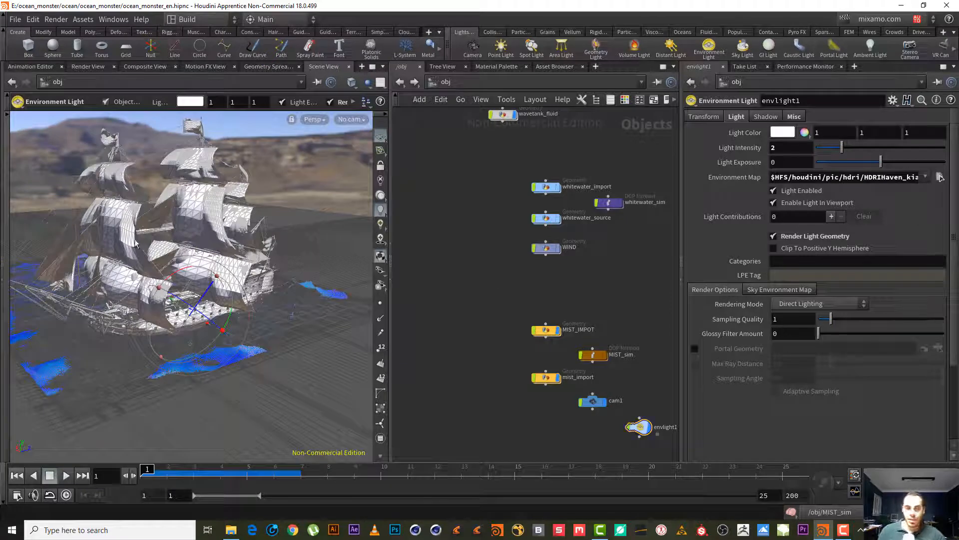
# Step: Add a Distant Light and place it in the scene beside the ship's sails
pyautogui.moveTo(510, 415); pyautogui.dragTo(493, 351, button='middle')
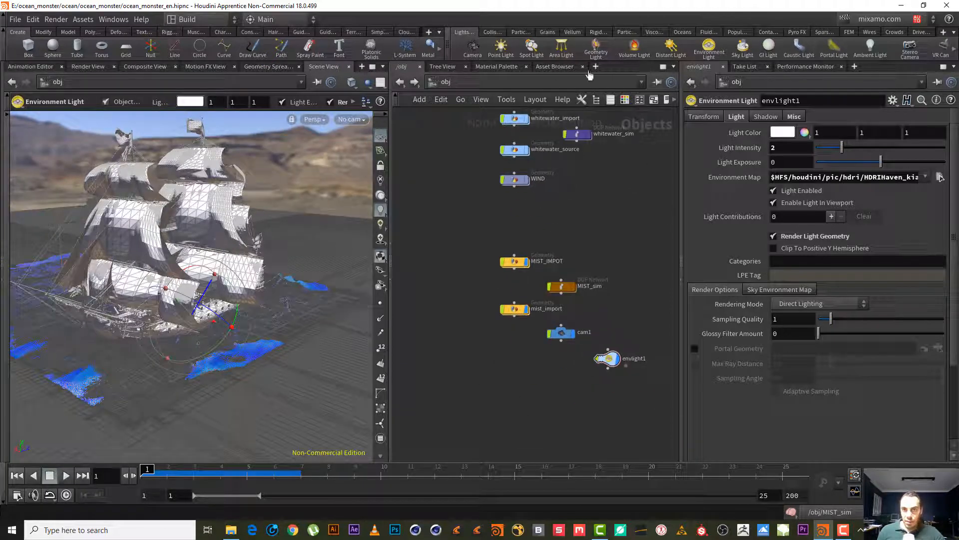
pyautogui.click(671, 49)
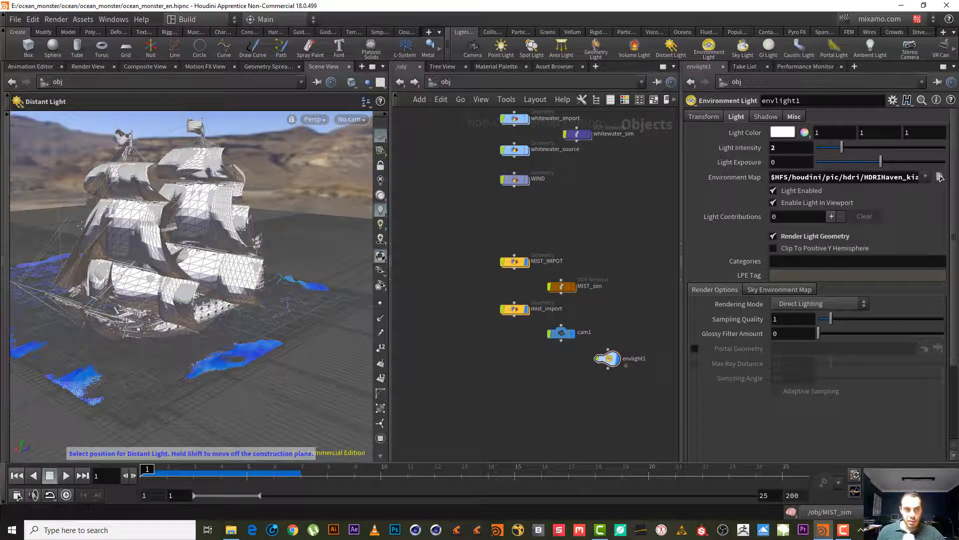
pyautogui.click(52, 210)
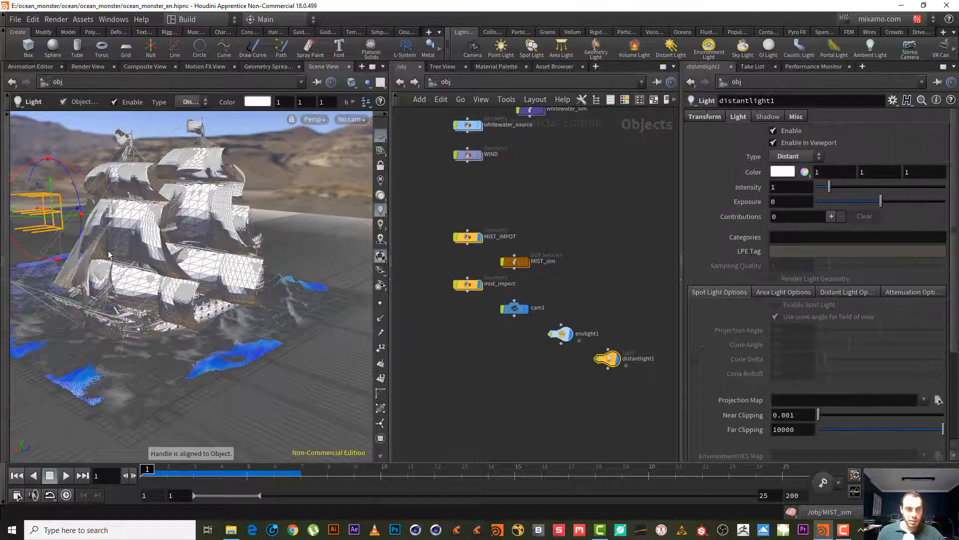
pyautogui.keyDown('alt'); pyautogui.moveTo(104, 244); pyautogui.dragTo(150, 257, button='middle'); pyautogui.keyUp('alt')
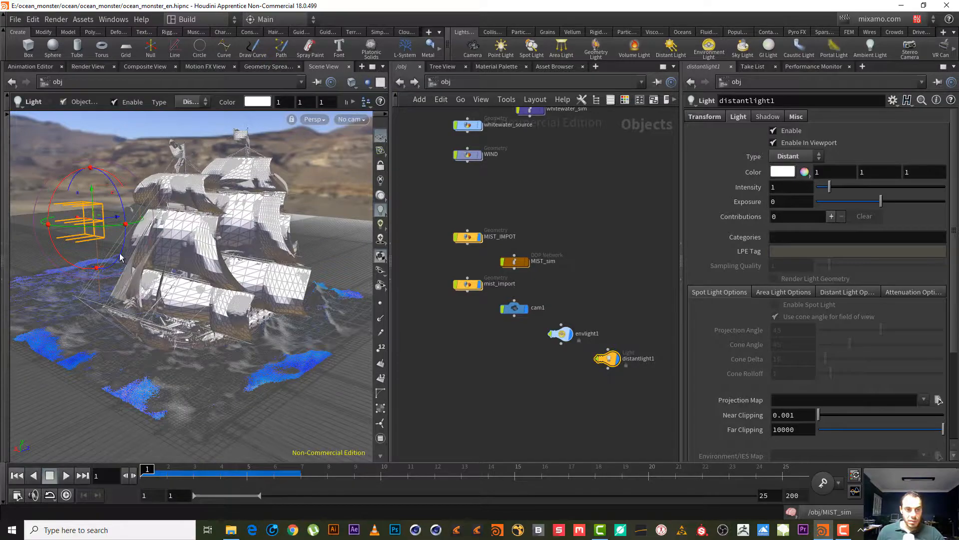
# Step: Rotate the distant light to change the direction it shines across the ship and the monster
pyautogui.keyDown('alt'); pyautogui.moveTo(120, 258); pyautogui.dragTo(143, 304); pyautogui.keyUp('alt')
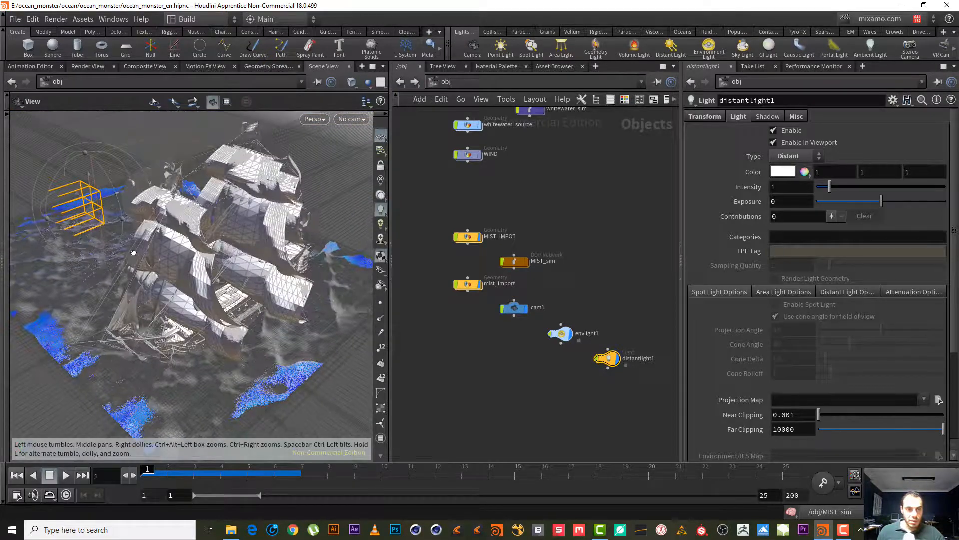
pyautogui.moveTo(133, 252)
pyautogui.keyDown('alt'); pyautogui.mouseDown()
pyautogui.moveTo(129, 234)
pyautogui.moveTo(96, 231)
pyautogui.moveTo(169, 215)
pyautogui.moveTo(204, 194)
pyautogui.moveTo(198, 203)
pyautogui.moveTo(273, 190)
pyautogui.moveTo(253, 213)
pyautogui.mouseUp(); pyautogui.keyUp('alt')
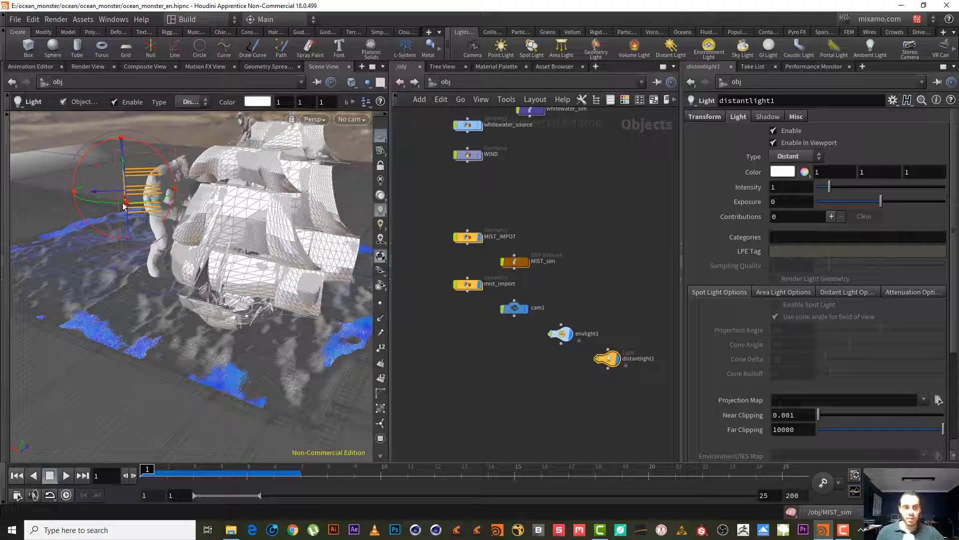
pyautogui.moveTo(111, 202); pyautogui.dragTo(215, 256)
pyautogui.press('Escape')
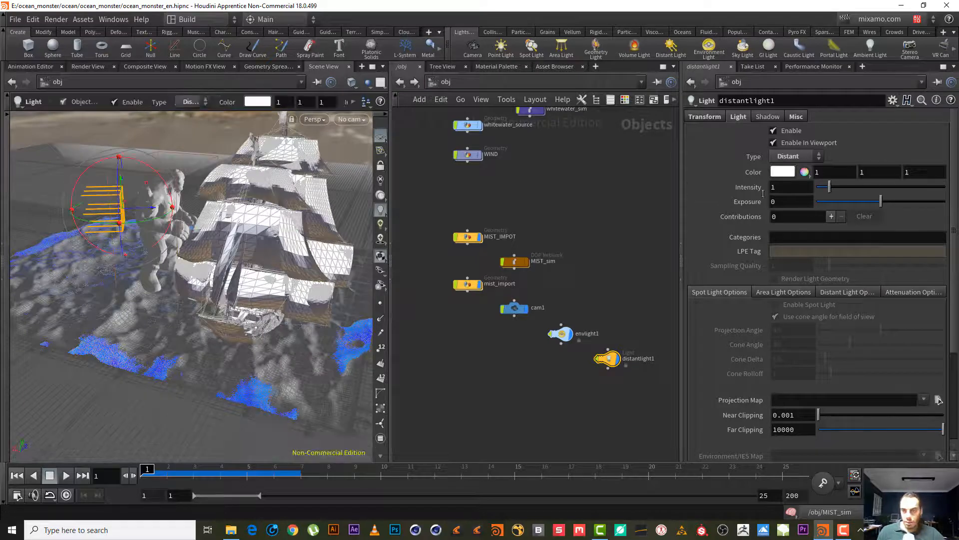
# Step: Set the distant light's intensity to 0.5
pyautogui.moveTo(787, 188); pyautogui.dragTo(737, 185)
pyautogui.press('Return')
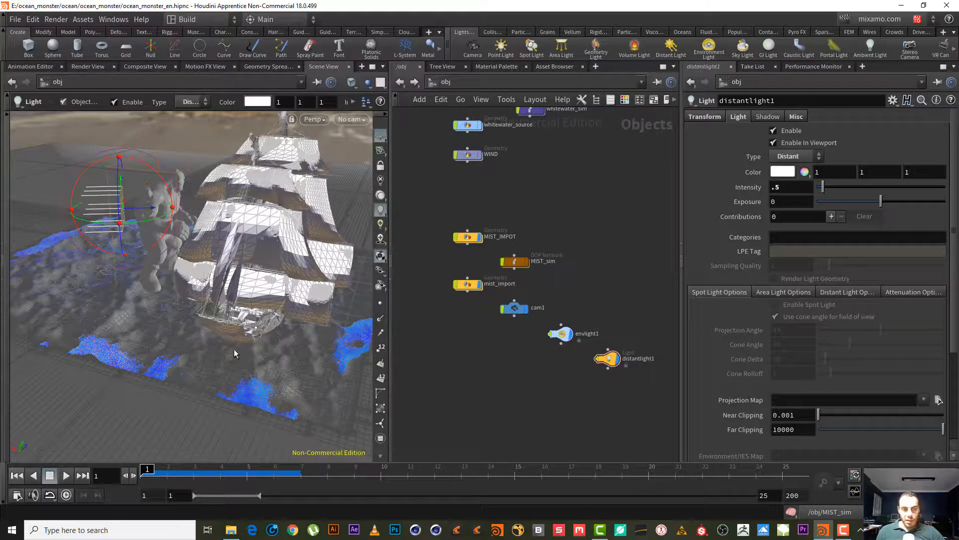
pyautogui.keyDown('alt'); pyautogui.moveTo(234, 349); pyautogui.dragTo(227, 315); pyautogui.keyUp('alt')
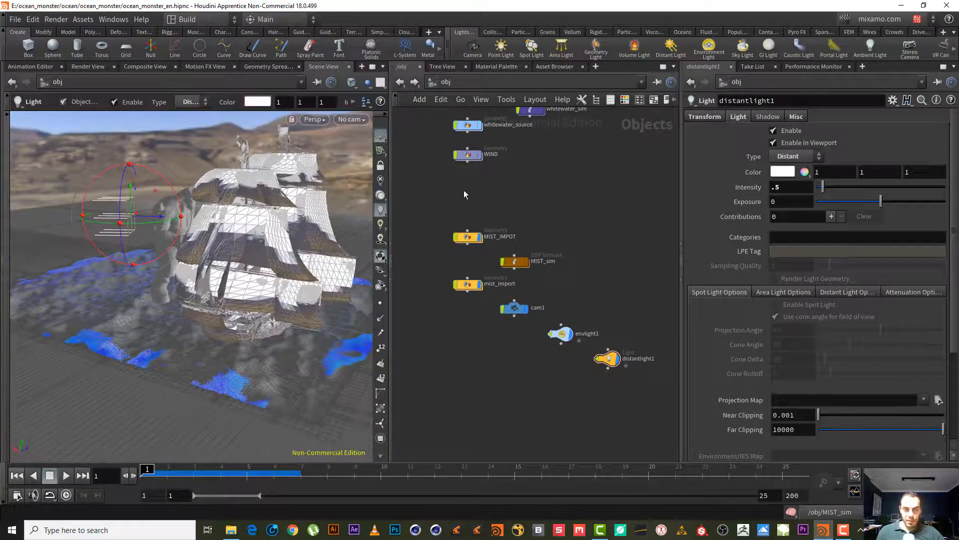
# Step: Switch the network editor to the mat network and show its tool palette beside the material nodes
pyautogui.moveTo(465, 193); pyautogui.dragTo(603, 384, button='middle')
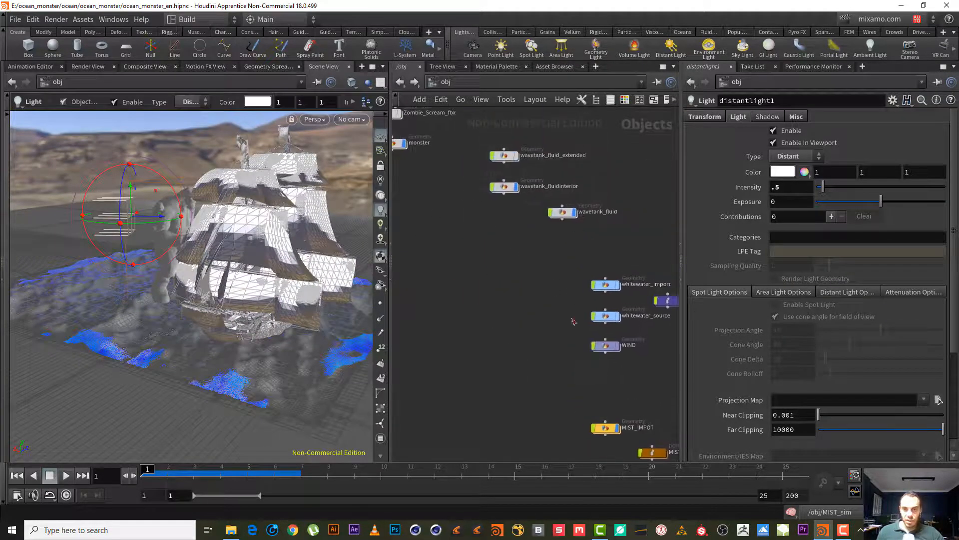
pyautogui.click(535, 86)
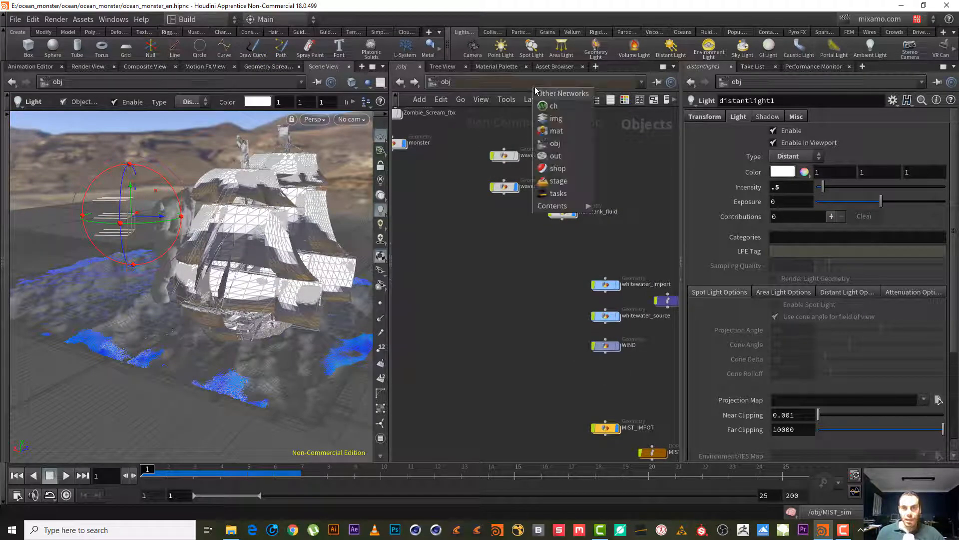
pyautogui.click(577, 133)
pyautogui.scroll(2, 542, 226)
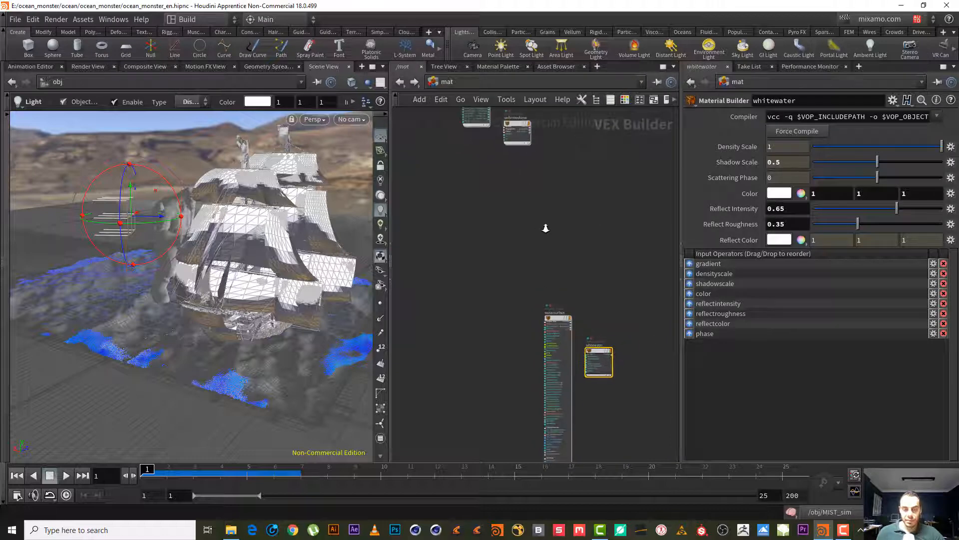
pyautogui.moveTo(546, 219); pyautogui.dragTo(523, 311, button='middle')
pyautogui.scroll(3, 503, 276)
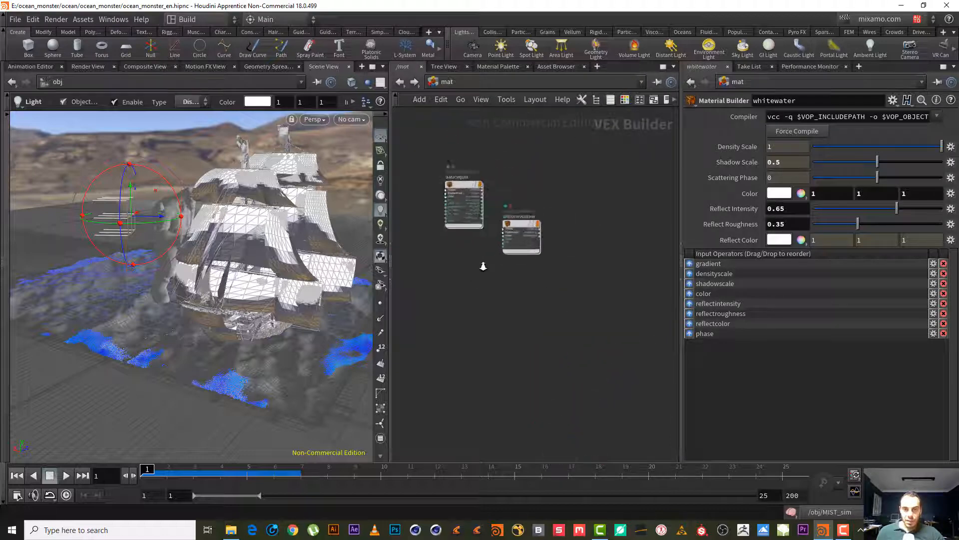
pyautogui.click(514, 98)
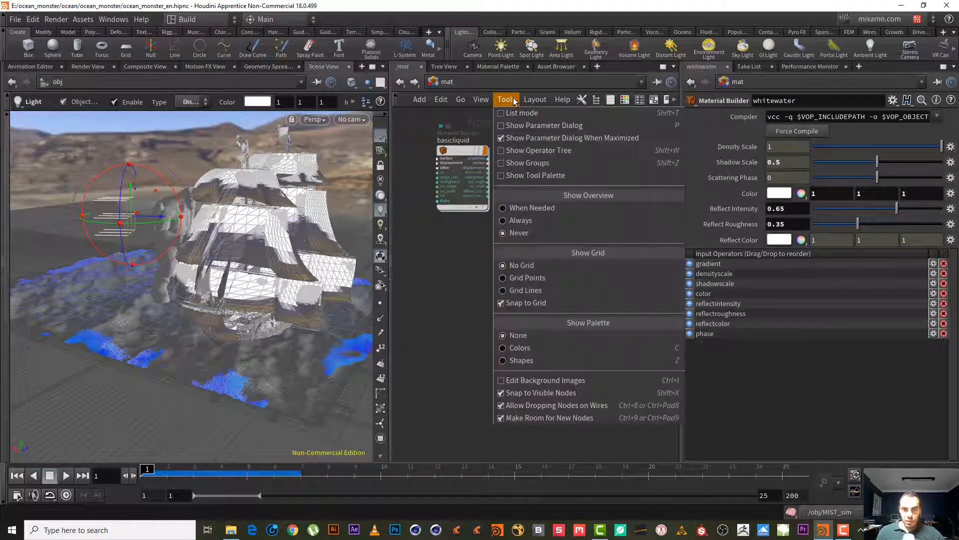
pyautogui.click(582, 178)
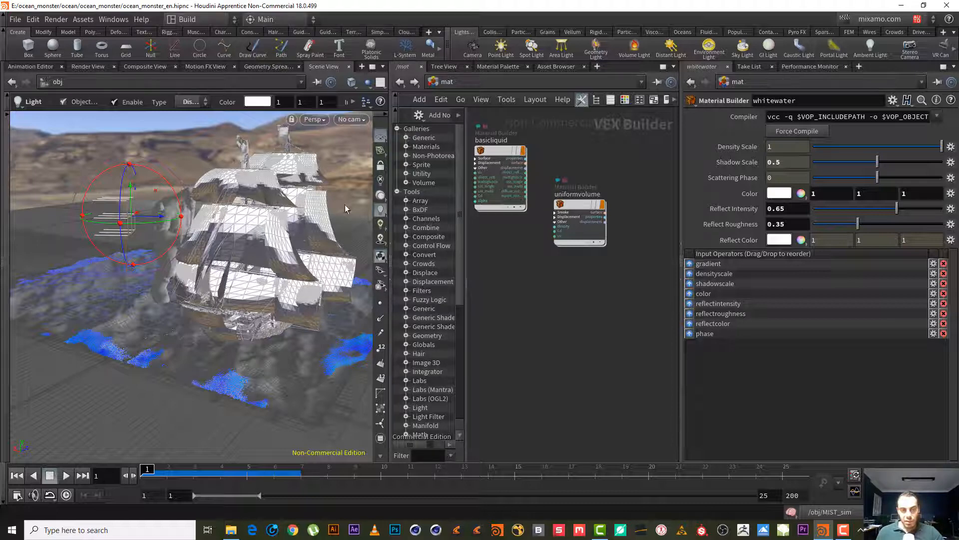
# Step: Add a Principled Shader from the Generic gallery below the uniformvolume material and select it
pyautogui.click(407, 138)
pyautogui.click(442, 147)
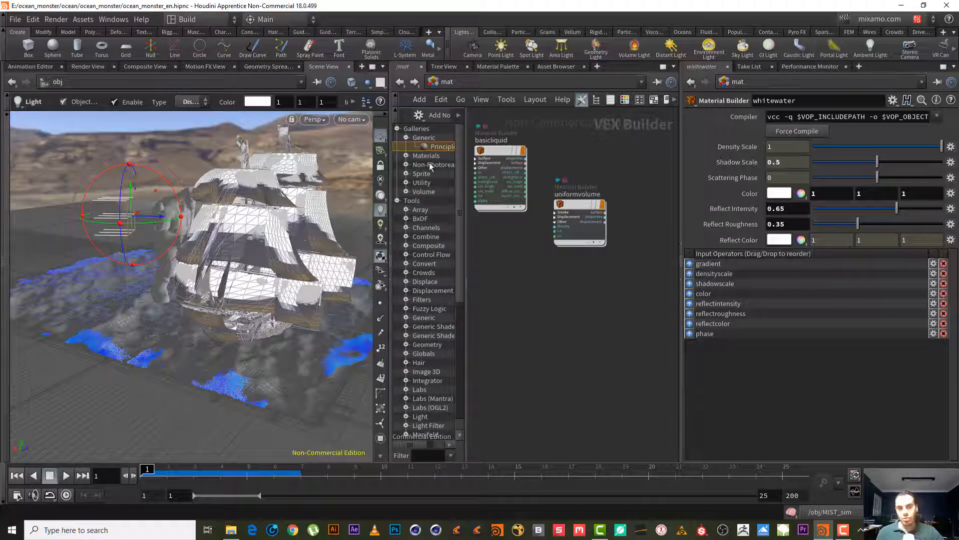
pyautogui.keyDown('alt'); pyautogui.moveTo(254, 260); pyautogui.dragTo(180, 280); pyautogui.keyUp('alt')
pyautogui.keyDown('alt'); pyautogui.moveTo(180, 280); pyautogui.dragTo(150, 311, button='right'); pyautogui.keyUp('alt')
pyautogui.keyDown('alt'); pyautogui.moveTo(151, 310); pyautogui.dragTo(160, 318); pyautogui.keyUp('alt')
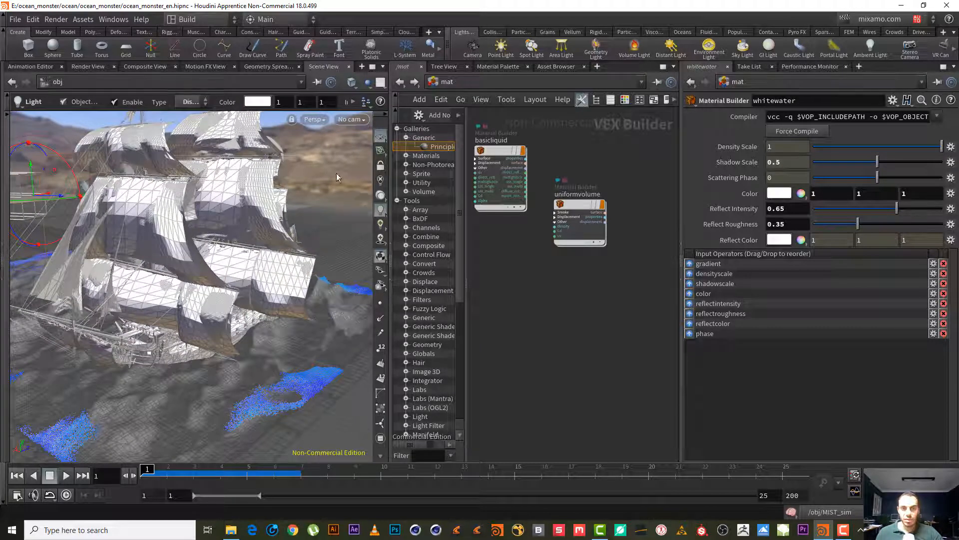
pyautogui.moveTo(460, 212); pyautogui.dragTo(486, 213)
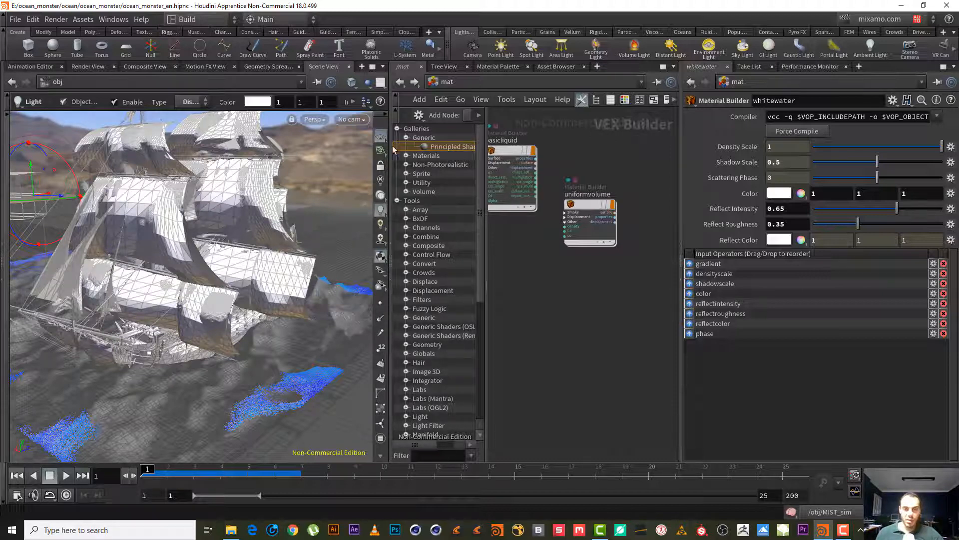
pyautogui.moveTo(439, 146); pyautogui.dragTo(574, 317)
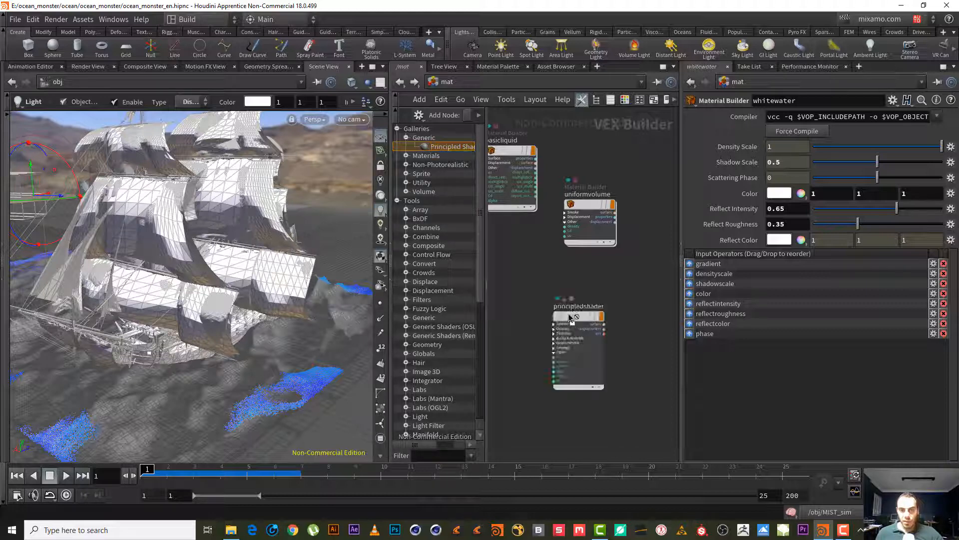
pyautogui.click(578, 349)
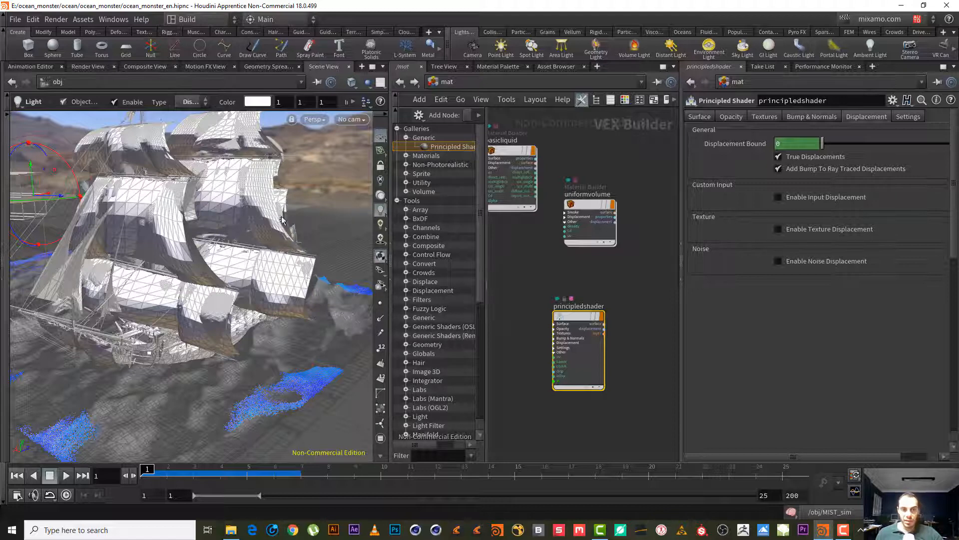
pyautogui.click(406, 156)
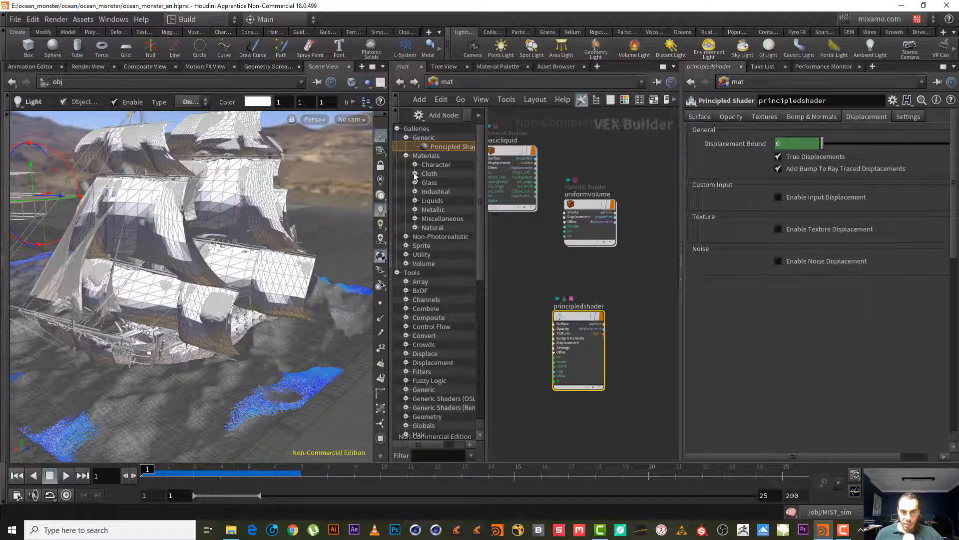
pyautogui.click(414, 173)
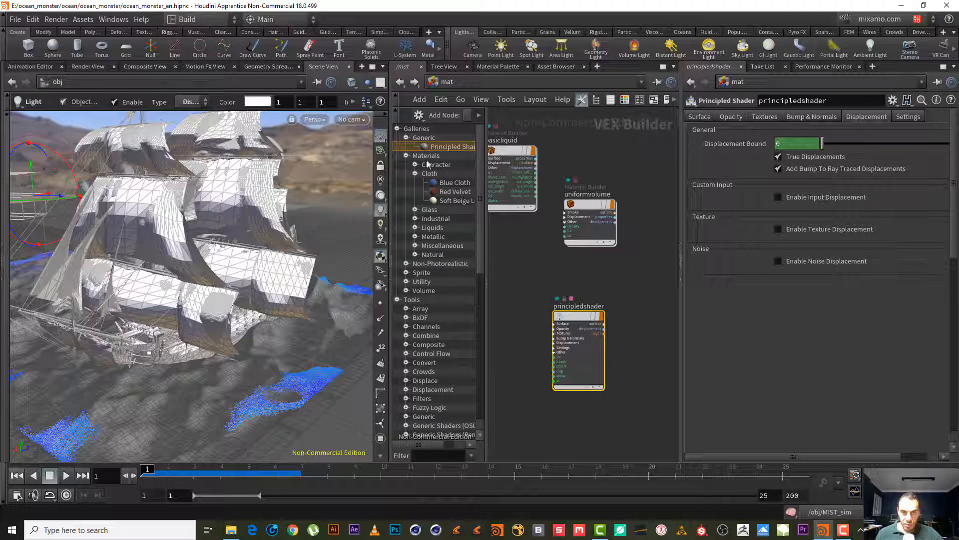
pyautogui.click(405, 156)
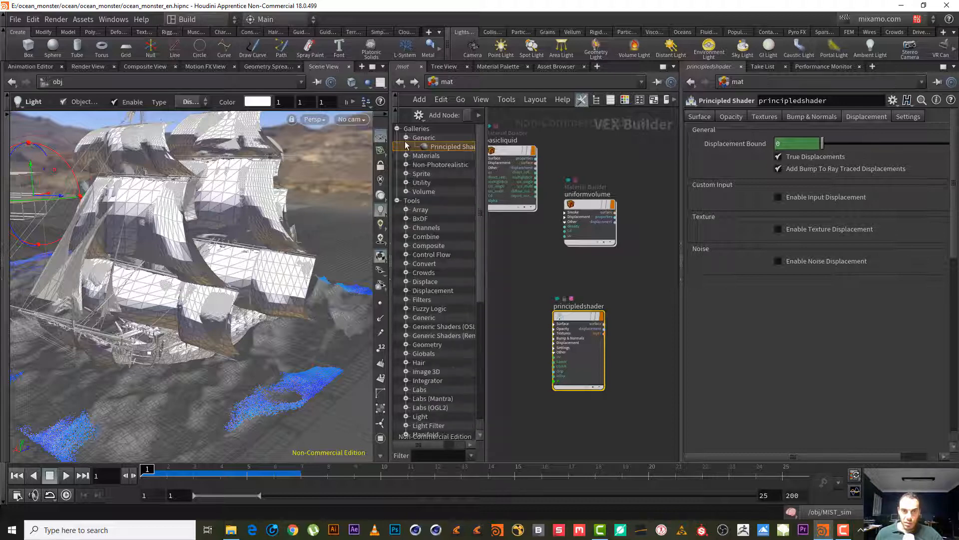
pyautogui.click(405, 137)
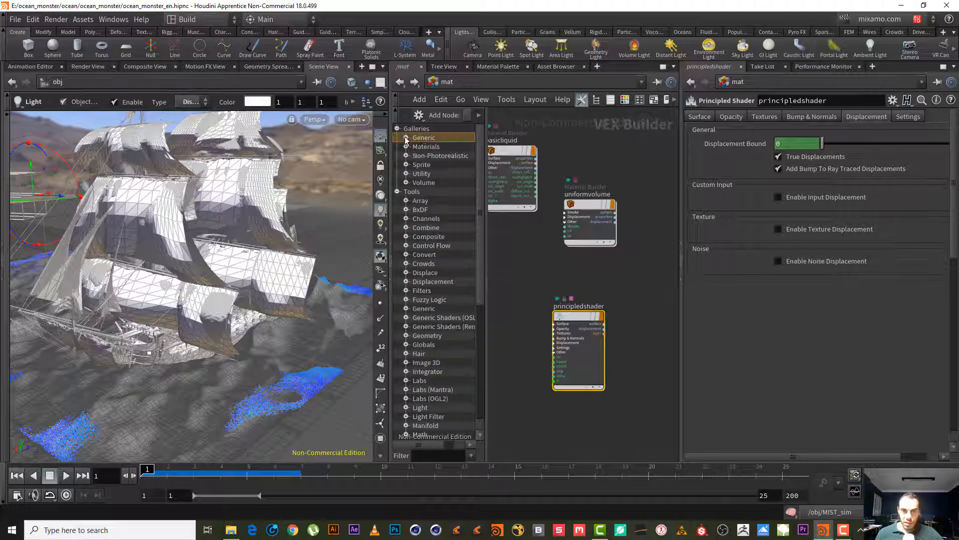
# Step: Set the Principled Shader's base color to an orange-brown of about 0.664, 0.355, 0.046
pyautogui.click(697, 117)
pyautogui.click(792, 145)
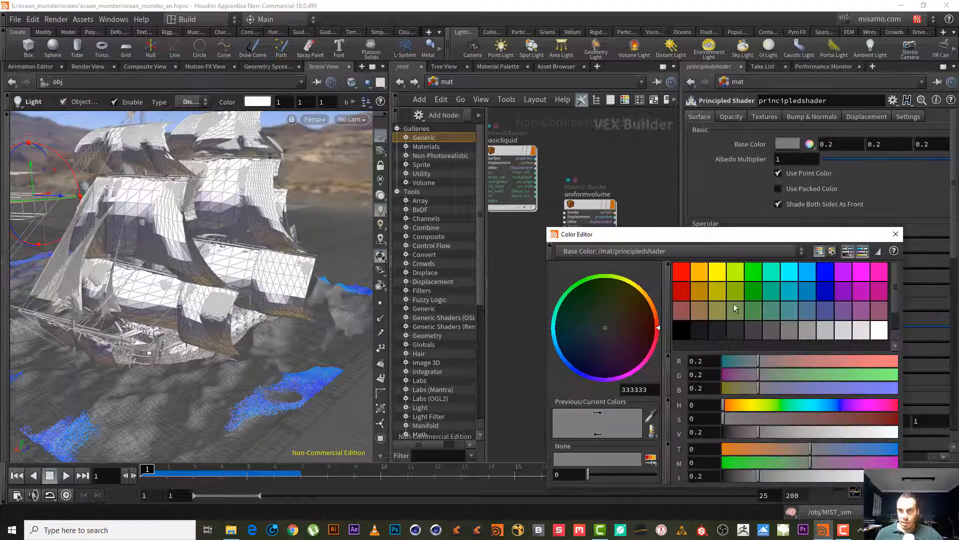
pyautogui.click(703, 295)
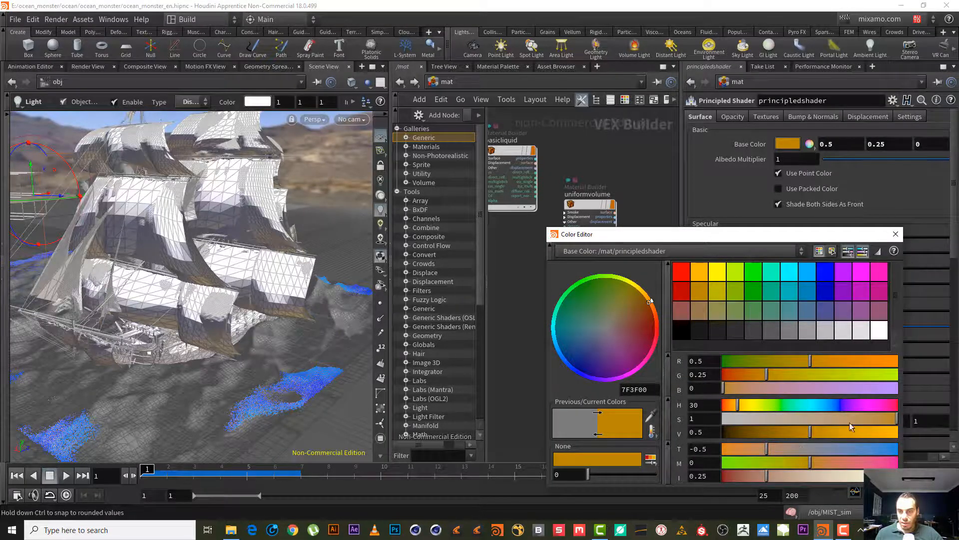
pyautogui.moveTo(830, 430); pyautogui.dragTo(839, 434)
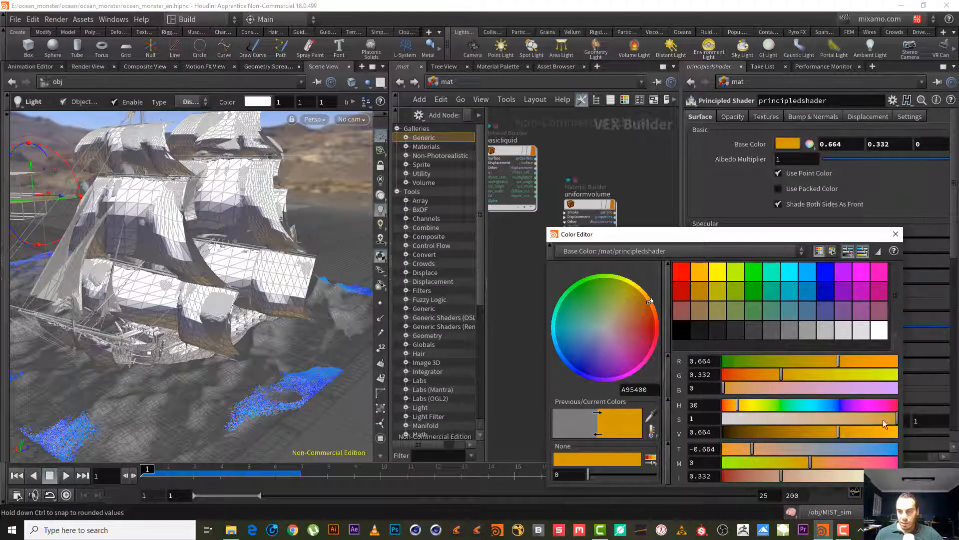
pyautogui.click(883, 424)
pyautogui.click(895, 234)
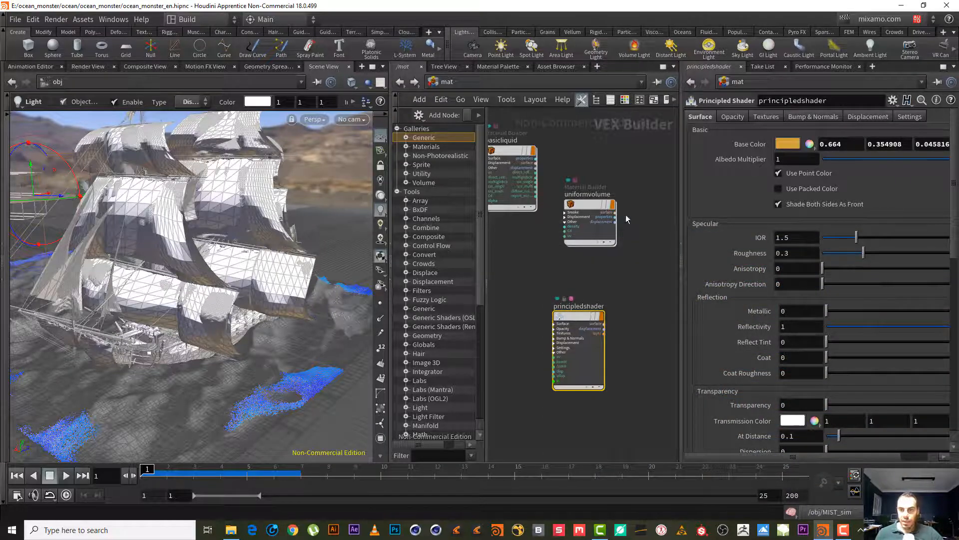
# Step: Rename the Principled Shader as BATTLE_SHIP
pyautogui.doubleClick(831, 98)
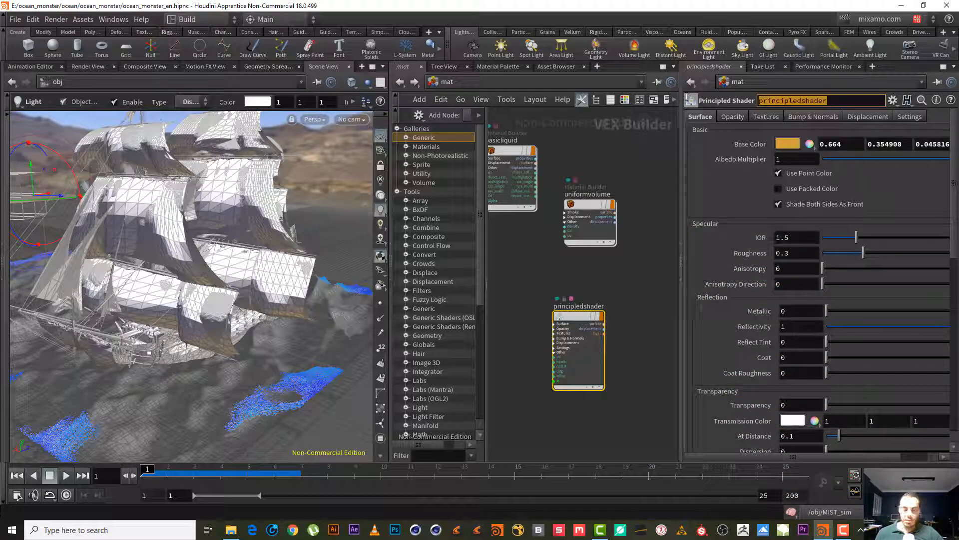
pyautogui.write('BA')
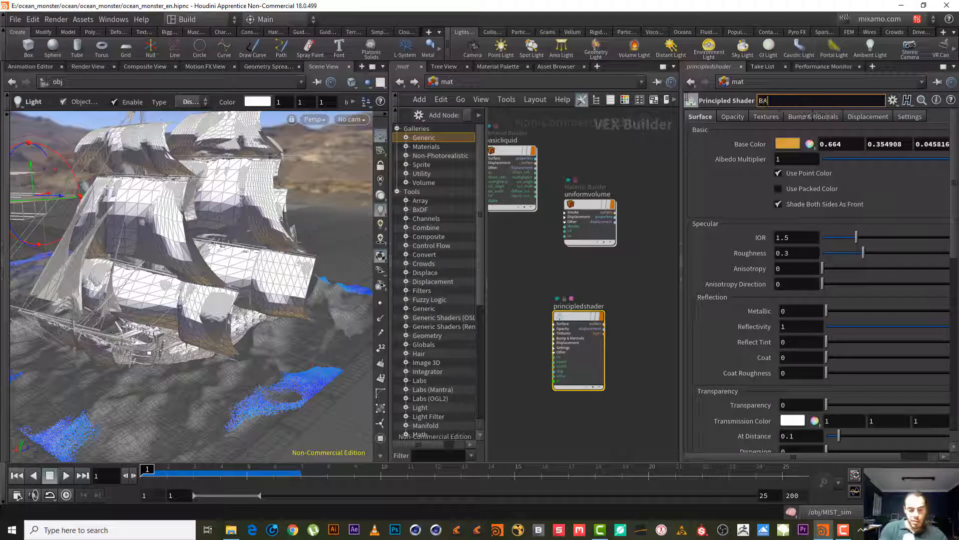
pyautogui.write('TTLE_')
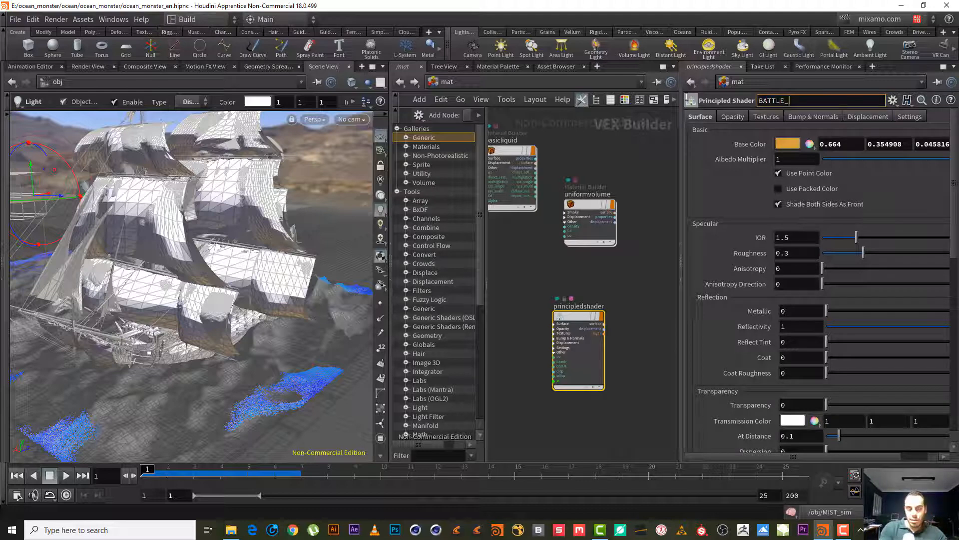
pyautogui.write('SHIP')
pyautogui.press('Return')
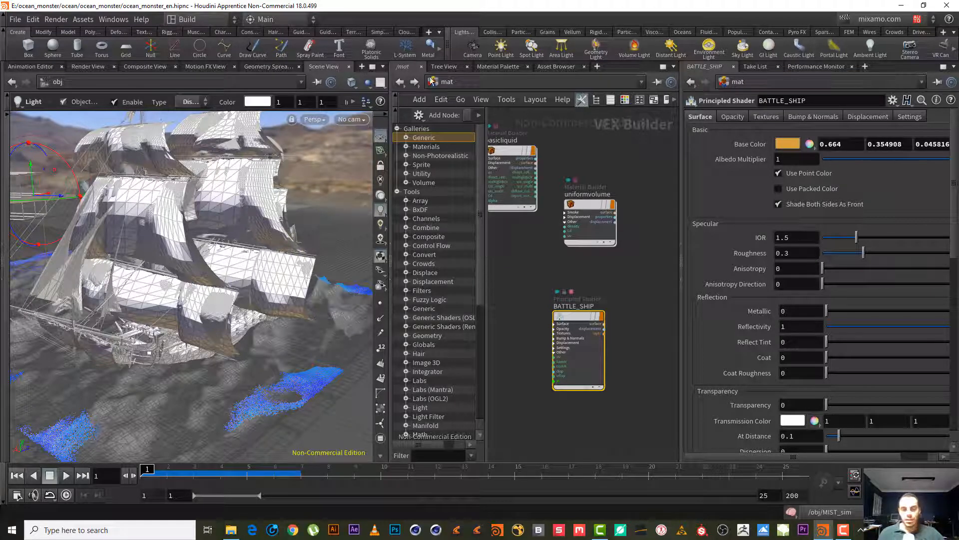
# Step: Return to the obj network and assign the /mat/BATTLE_SHIP material to the battle_ship object
pyautogui.click(470, 83)
pyautogui.click(491, 135)
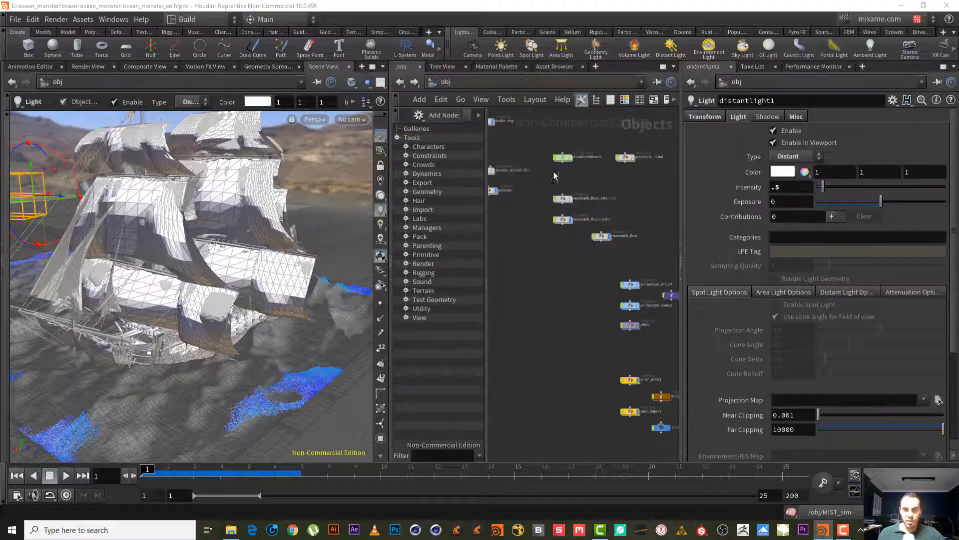
pyautogui.scroll(3, 559, 200)
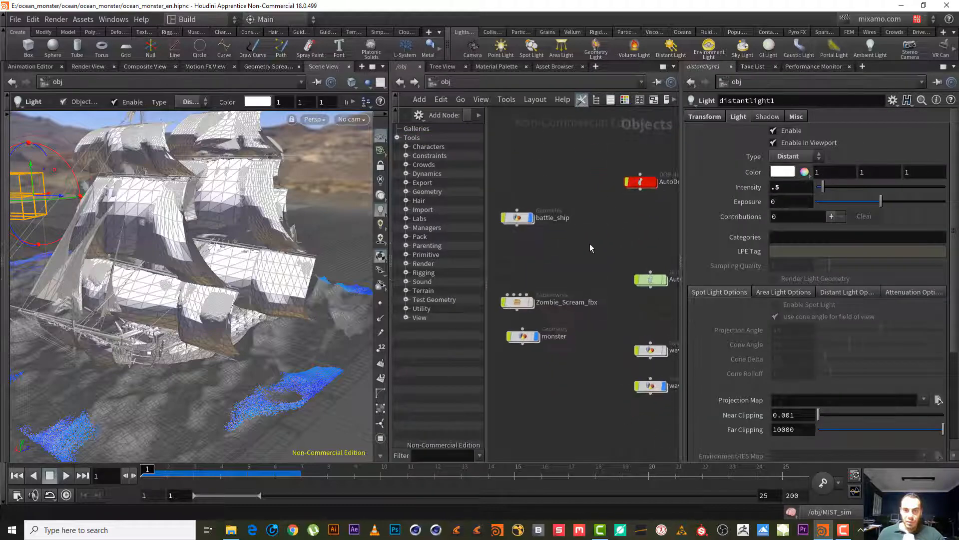
pyautogui.click(517, 217)
pyautogui.click(739, 116)
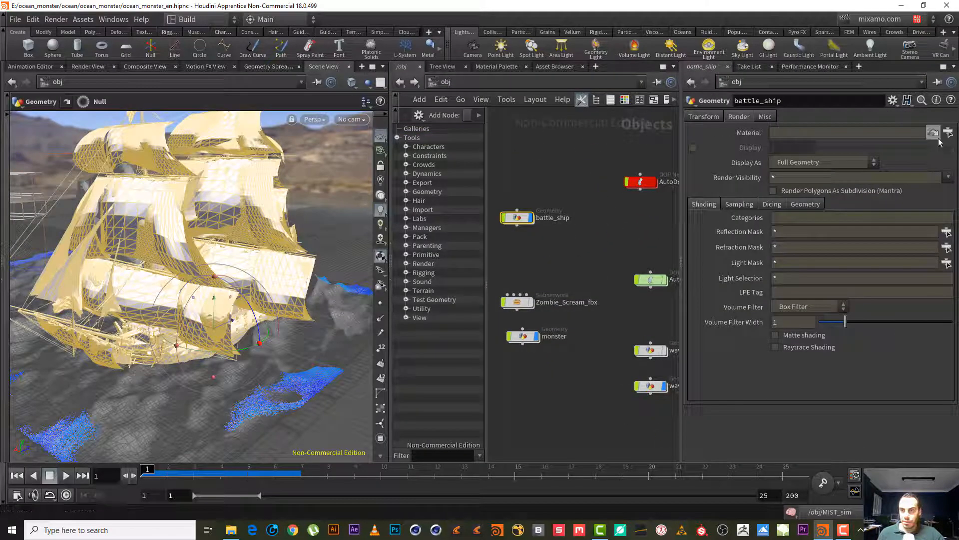
pyautogui.click(947, 133)
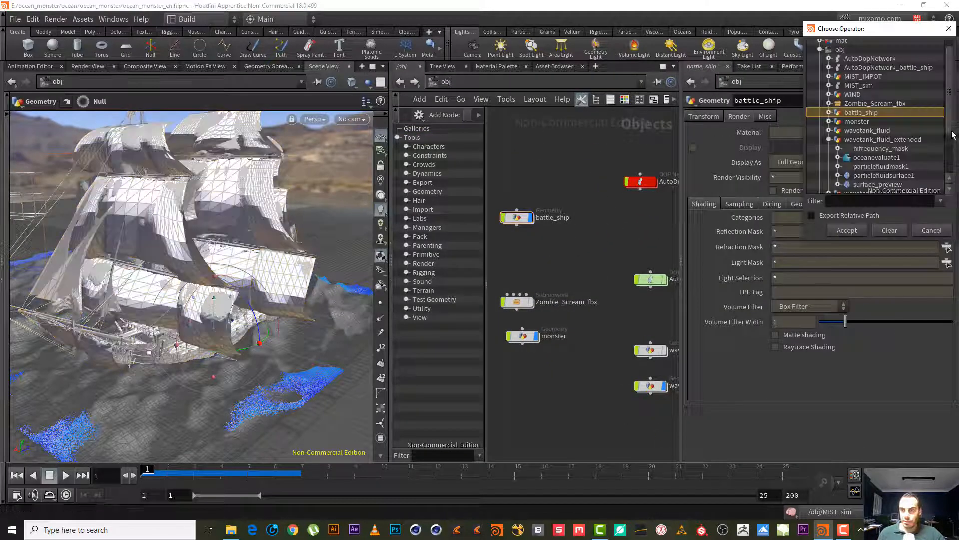
pyautogui.click(819, 42)
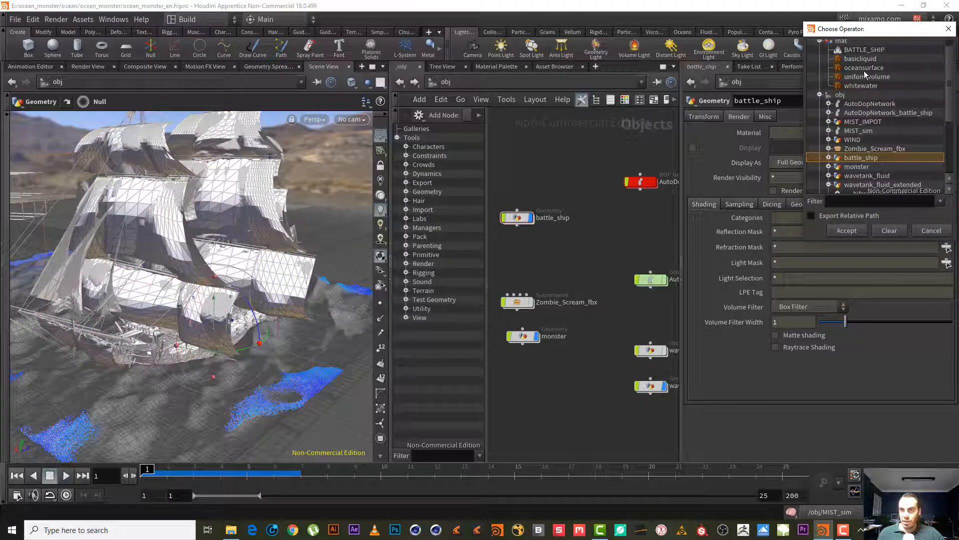
pyautogui.doubleClick(864, 49)
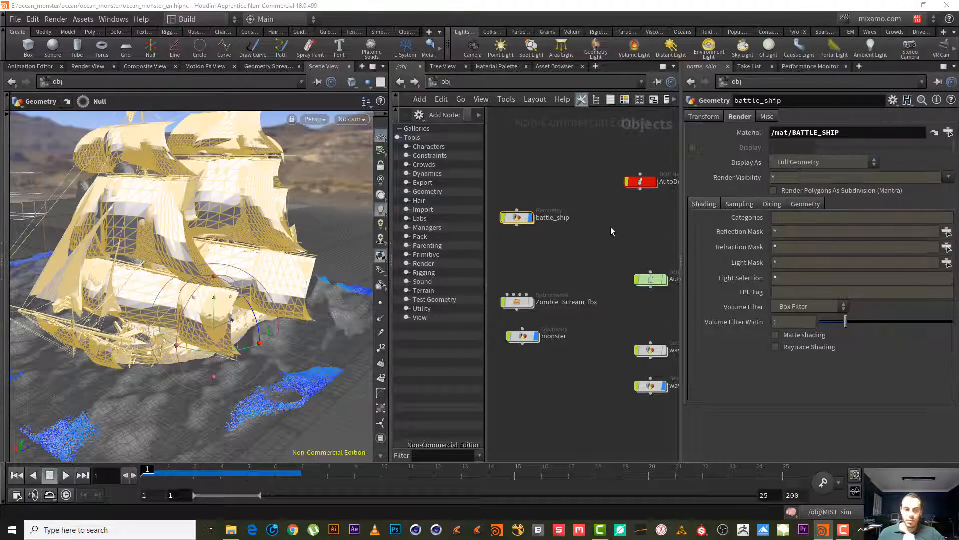
# Step: Examine the material setting in the render parameters of the mist_import object
pyautogui.moveTo(630, 247); pyautogui.dragTo(578, 205, button='middle')
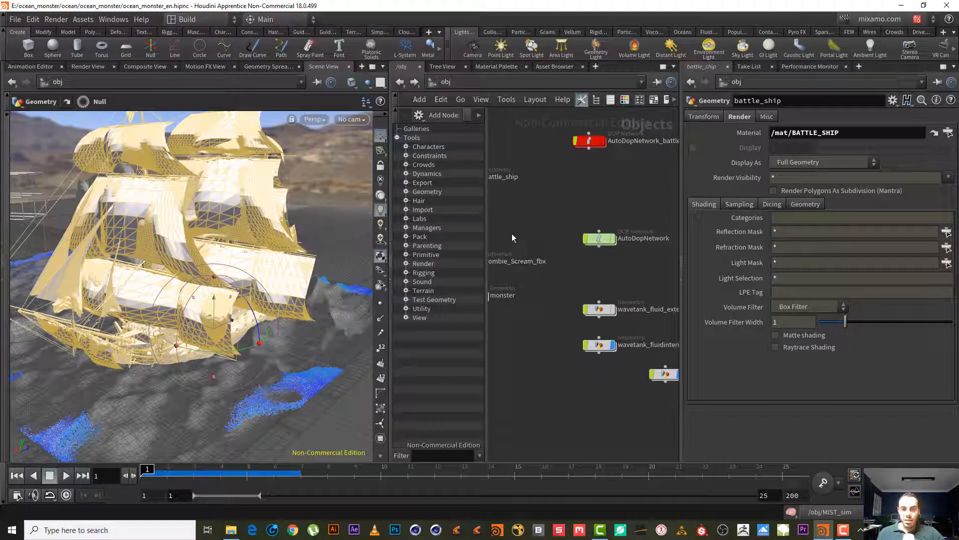
pyautogui.moveTo(558, 326); pyautogui.dragTo(450, 183, button='middle')
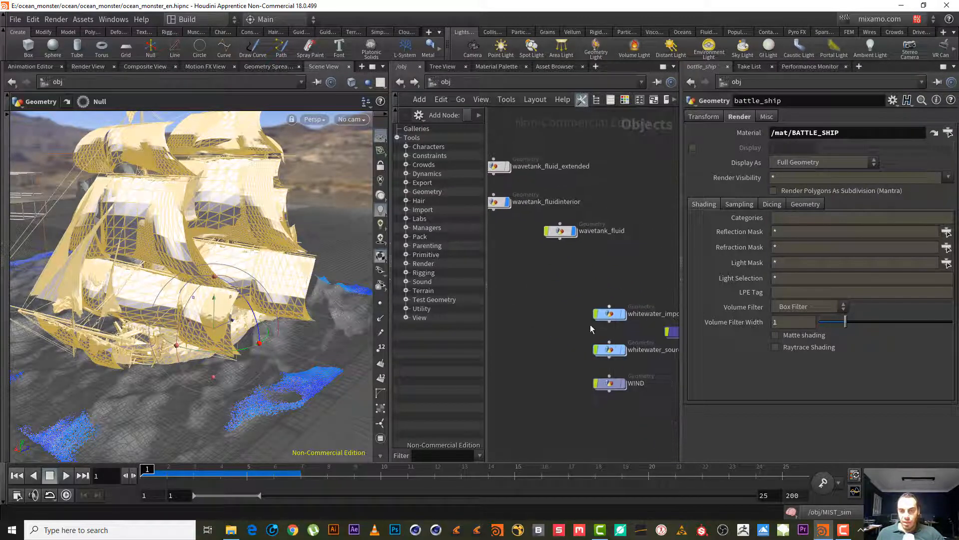
pyautogui.moveTo(630, 403); pyautogui.dragTo(616, 164, button='middle')
pyautogui.scroll(2, 563, 337)
pyautogui.click(568, 270)
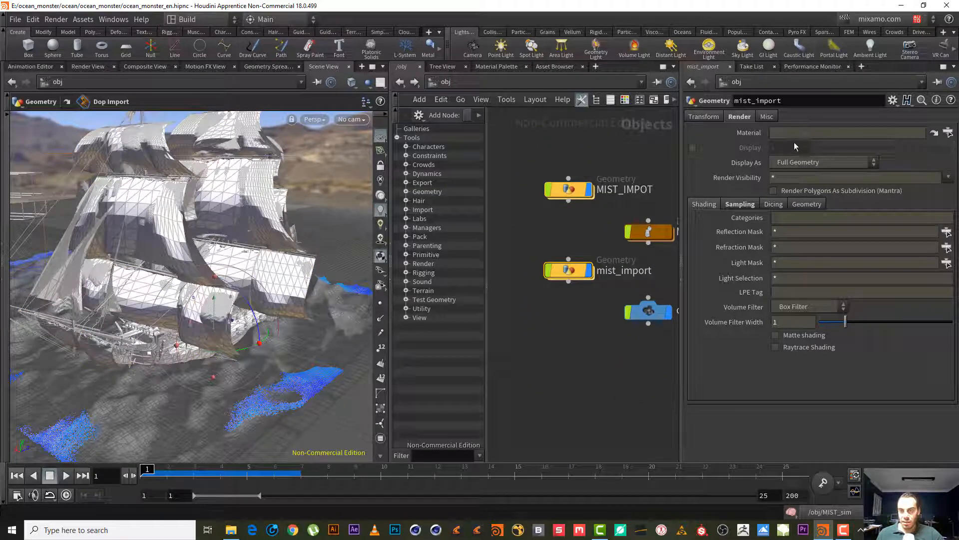
pyautogui.moveTo(585, 155); pyautogui.dragTo(633, 289, button='middle')
pyautogui.scroll(-5, 608, 267)
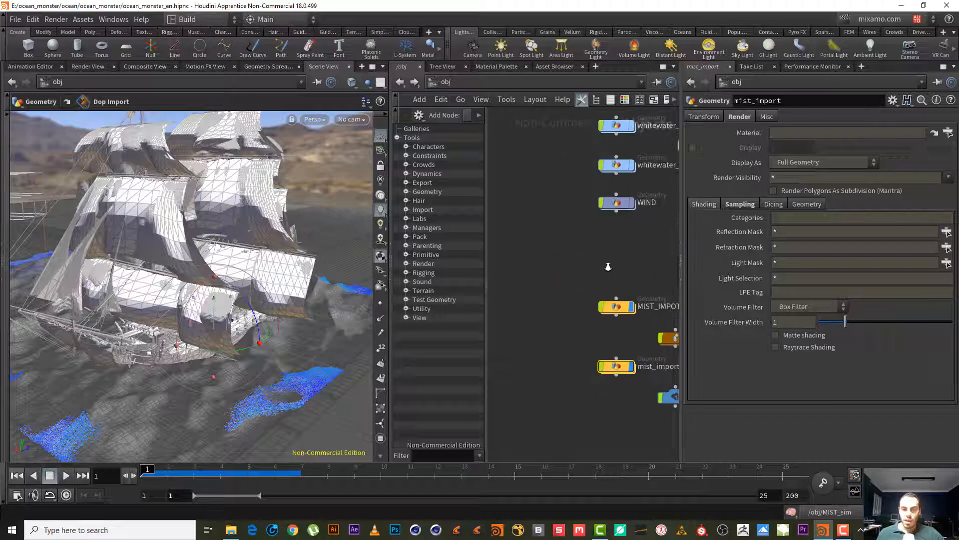
# Step: Examine the material assigned in the render parameters of the wavetank_fluidinterior object
pyautogui.moveTo(536, 324); pyautogui.dragTo(574, 325, button='middle')
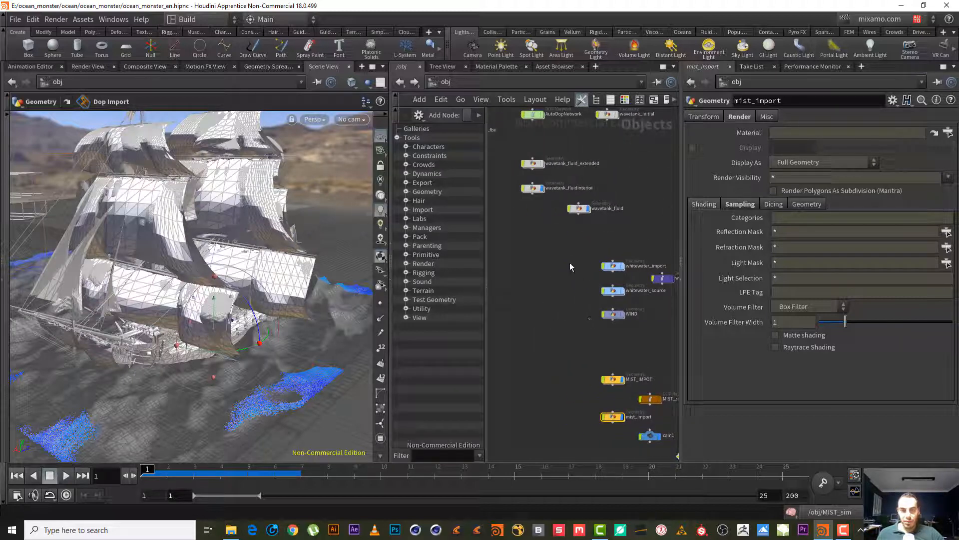
pyautogui.scroll(4, 588, 237)
pyautogui.moveTo(584, 260); pyautogui.dragTo(471, 195, button='middle')
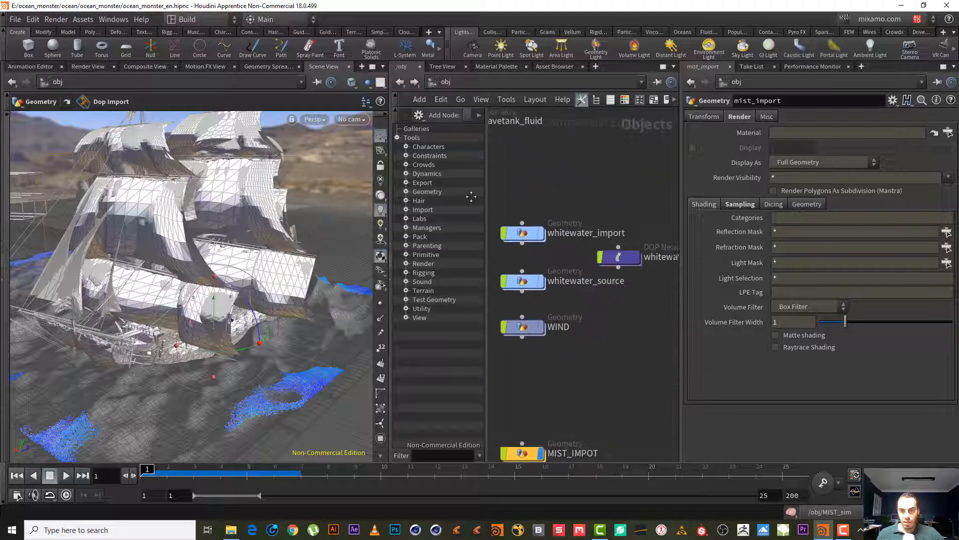
pyautogui.moveTo(631, 314); pyautogui.dragTo(673, 404, button='middle')
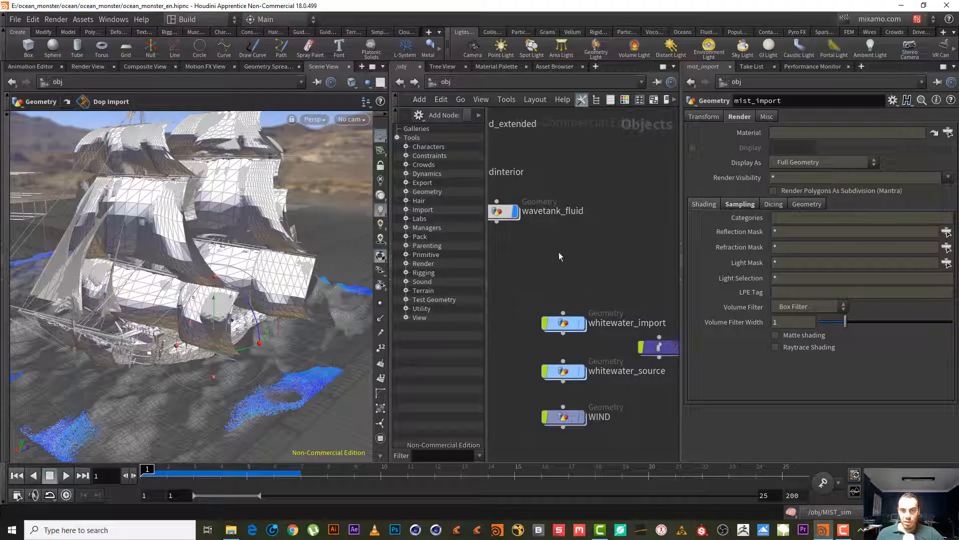
pyautogui.moveTo(560, 256); pyautogui.dragTo(684, 368, button='middle')
pyautogui.click(531, 285)
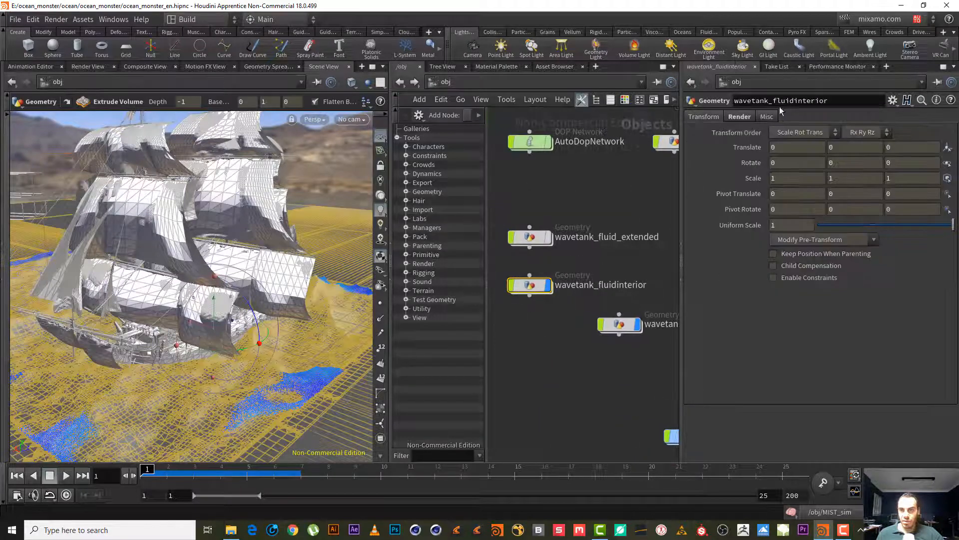
pyautogui.click(740, 116)
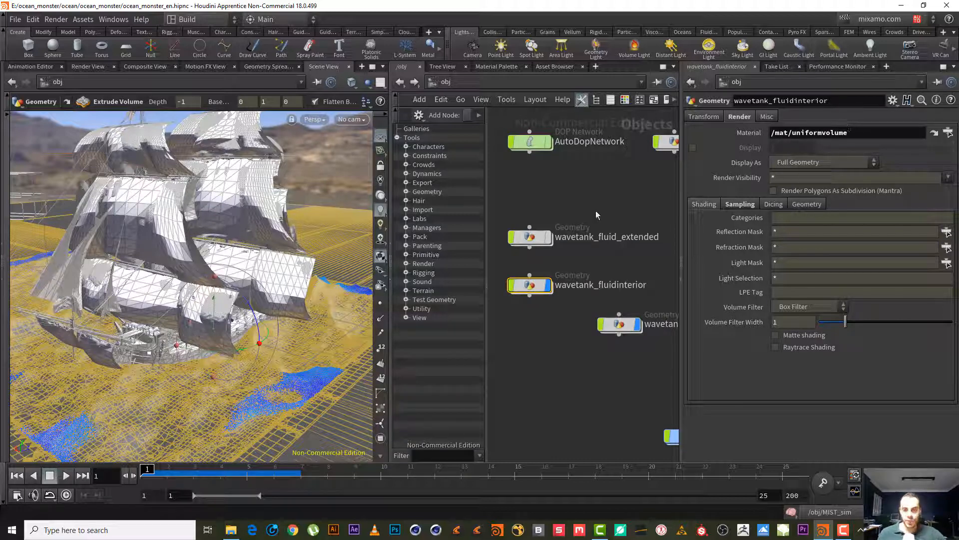
# Step: Inside wavetank_fluid_extended, save the bake_spectra cache to disk for the current frame and enable Load from Disk
pyautogui.moveTo(569, 364); pyautogui.dragTo(490, 193, button='middle')
pyautogui.moveTo(514, 232); pyautogui.dragTo(421, 82, button='middle')
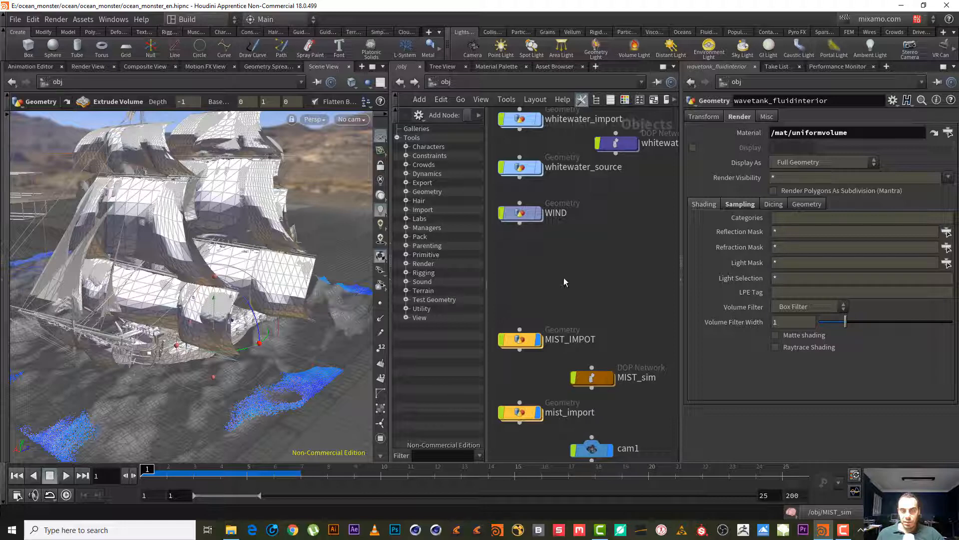
pyautogui.moveTo(563, 277); pyautogui.dragTo(751, 465, button='middle')
pyautogui.moveTo(623, 272); pyautogui.dragTo(639, 428, button='middle')
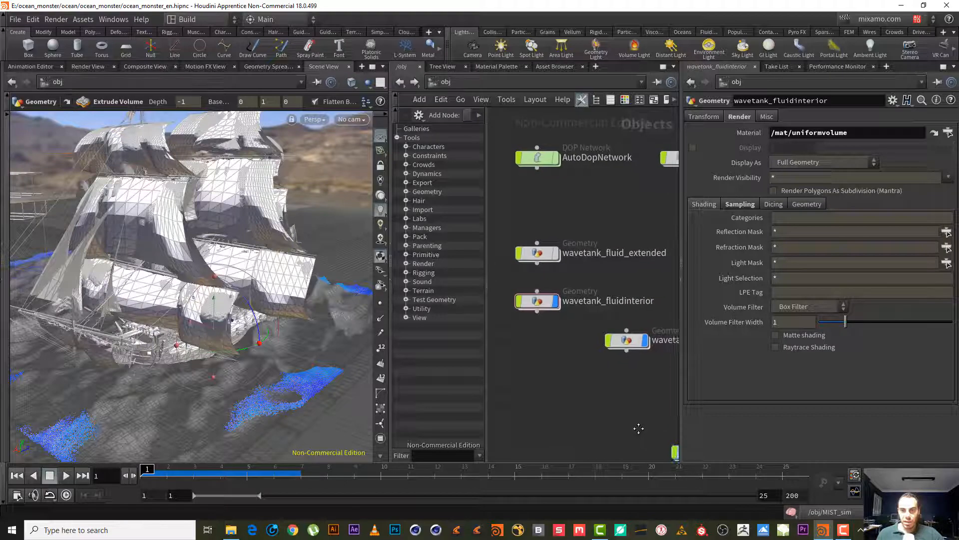
pyautogui.doubleClick(544, 250)
pyautogui.moveTo(552, 272); pyautogui.dragTo(641, 348, button='middle')
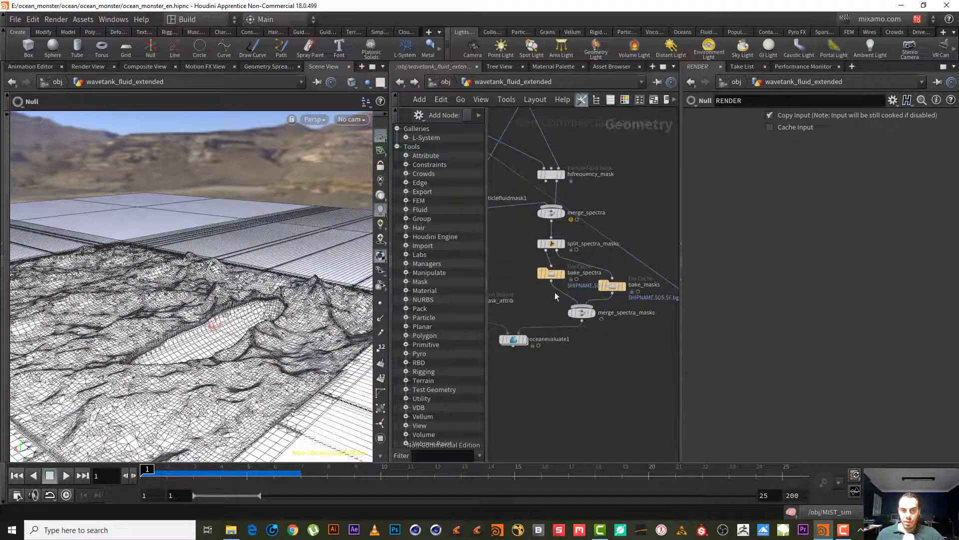
pyautogui.click(549, 274)
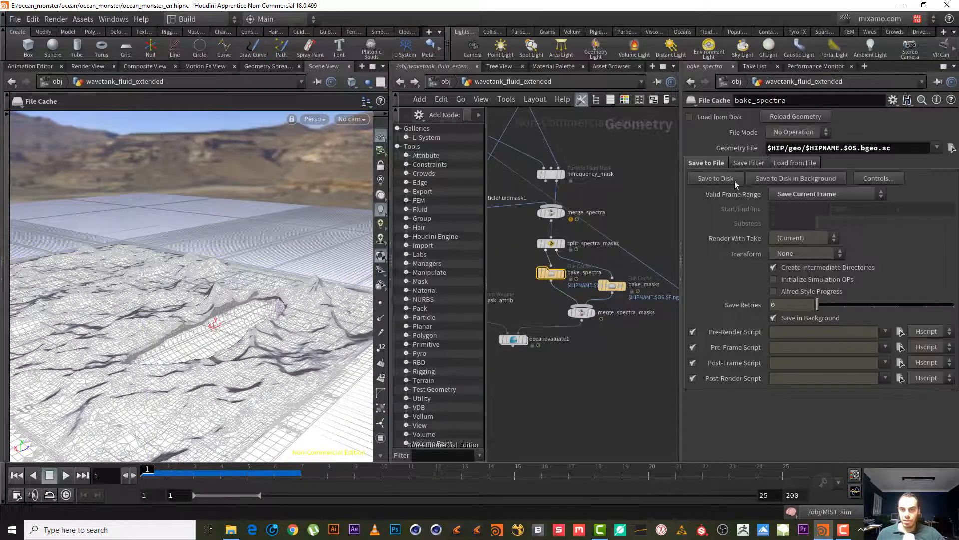
pyautogui.click(725, 184)
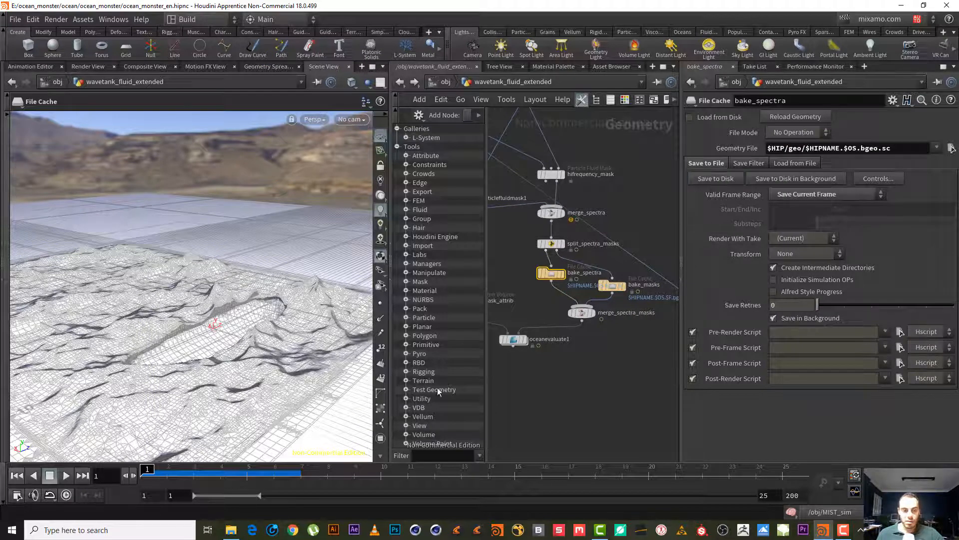
pyautogui.click(690, 117)
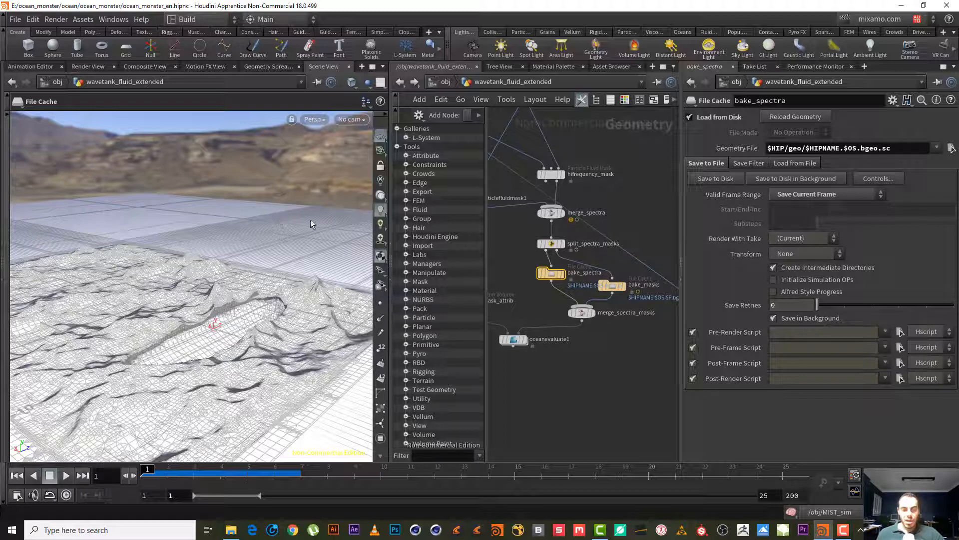
# Step: Extend the end of the timeline's playback range to frame 200
pyautogui.click(612, 286)
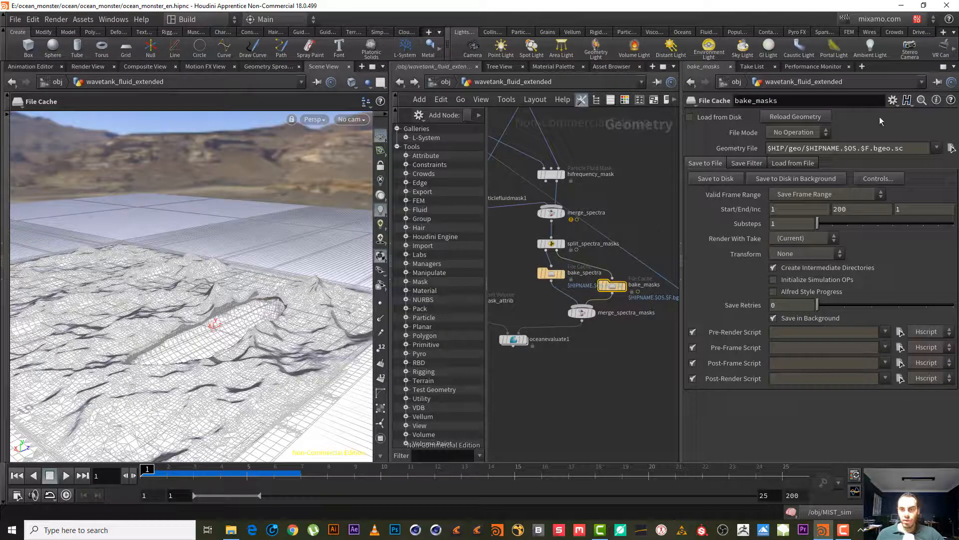
pyautogui.click(743, 492)
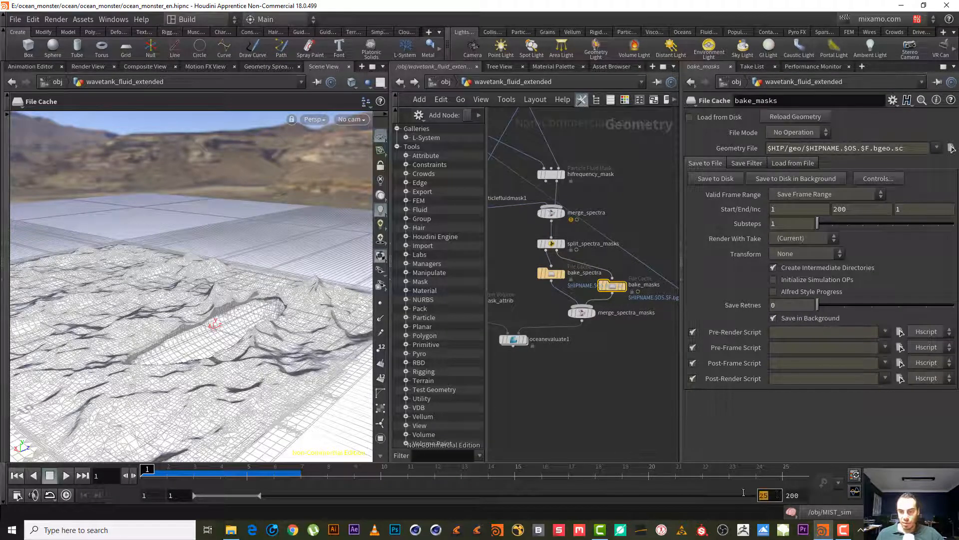
pyautogui.write('200')
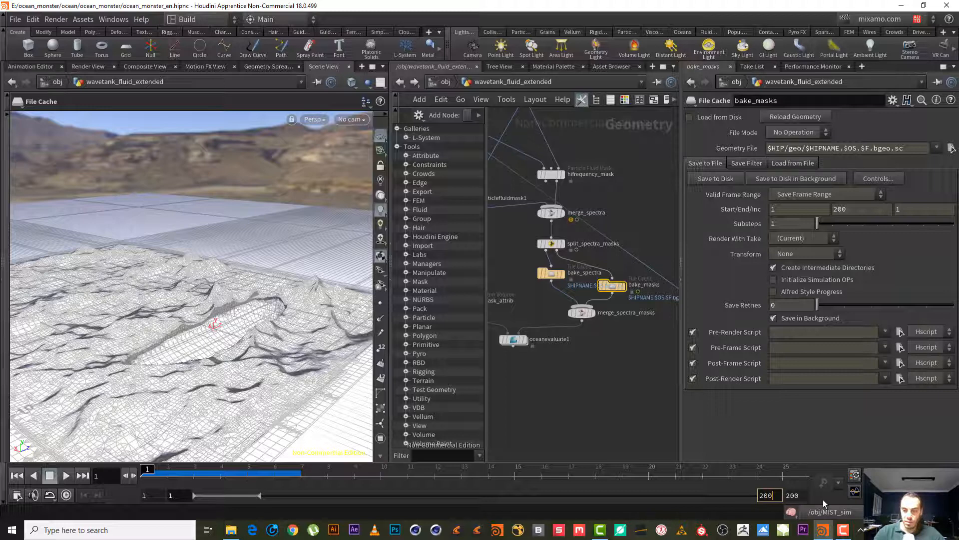
pyautogui.press('Return')
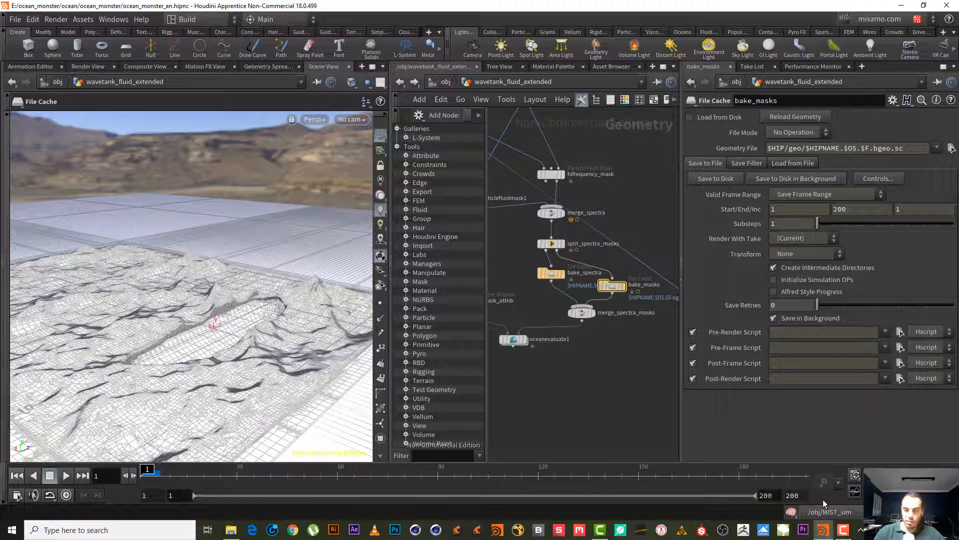
# Step: Save the scene file and write the bake_masks cache to disk for frames 1 to 200
pyautogui.click(548, 275)
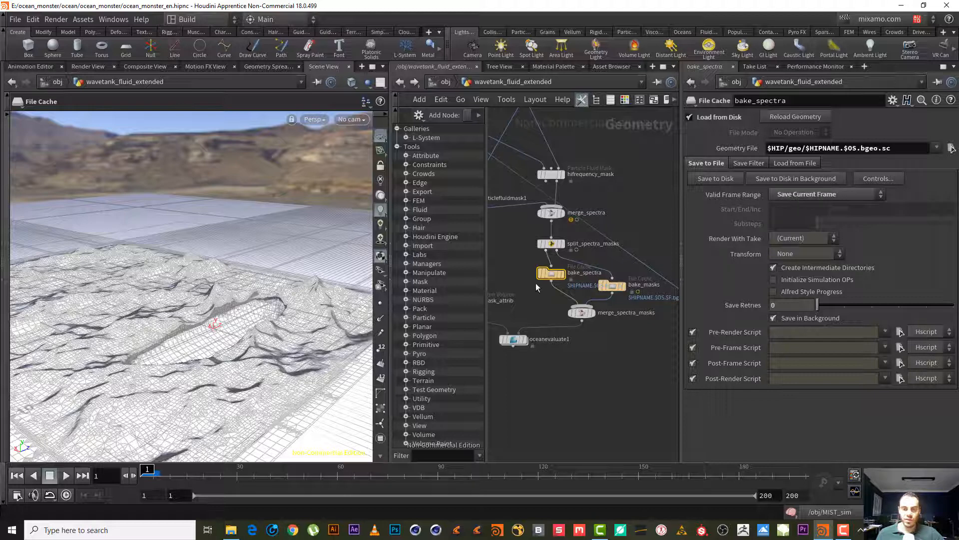
pyautogui.click(613, 286)
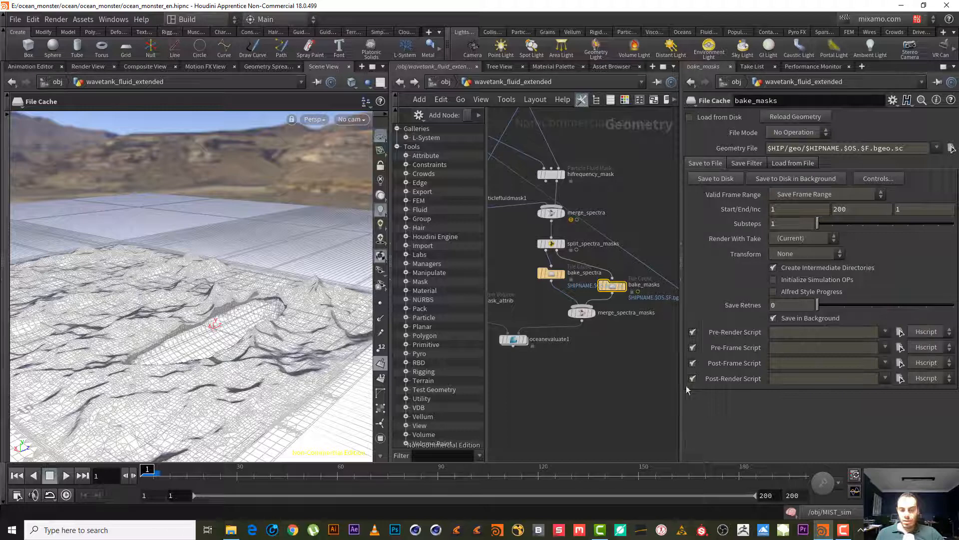
pyautogui.hotkey('ctrl', 's')
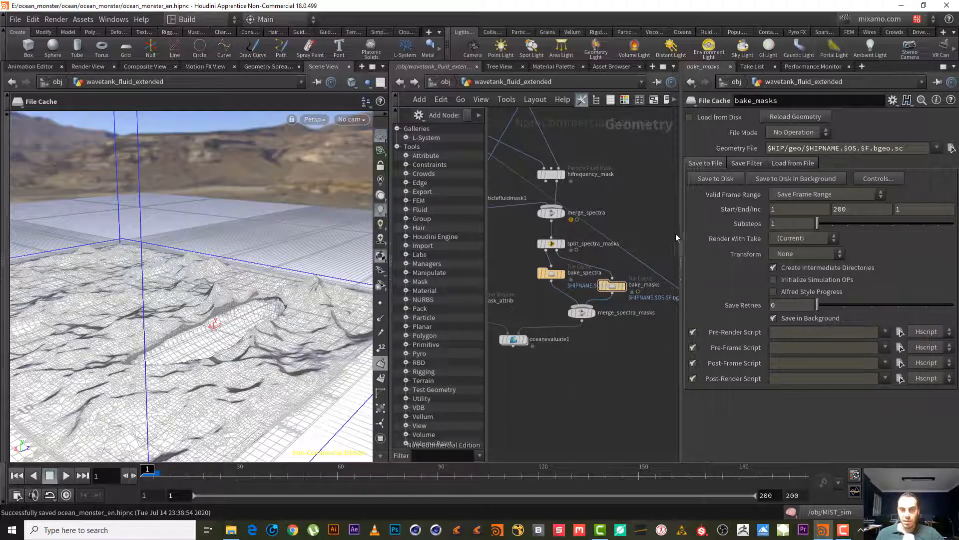
pyautogui.click(715, 178)
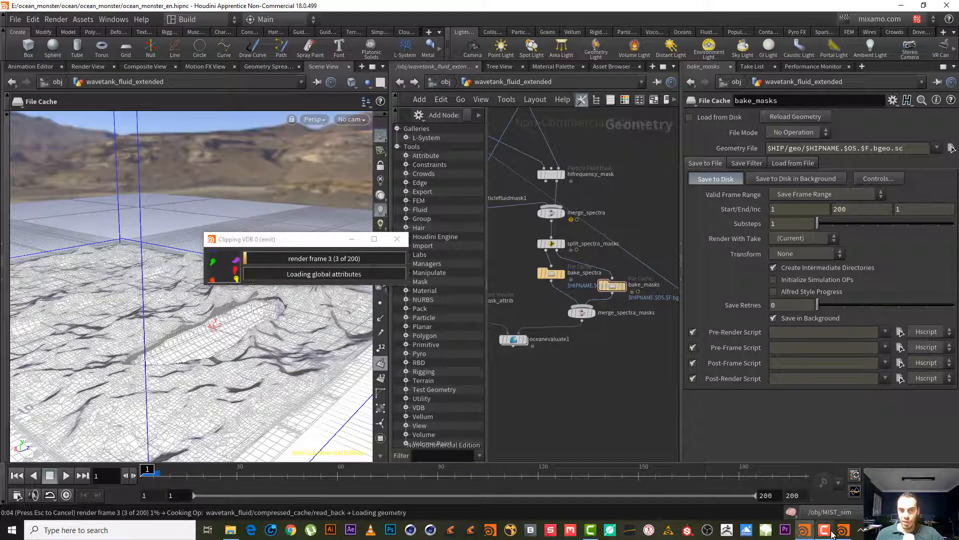
pyautogui.click(824, 530)
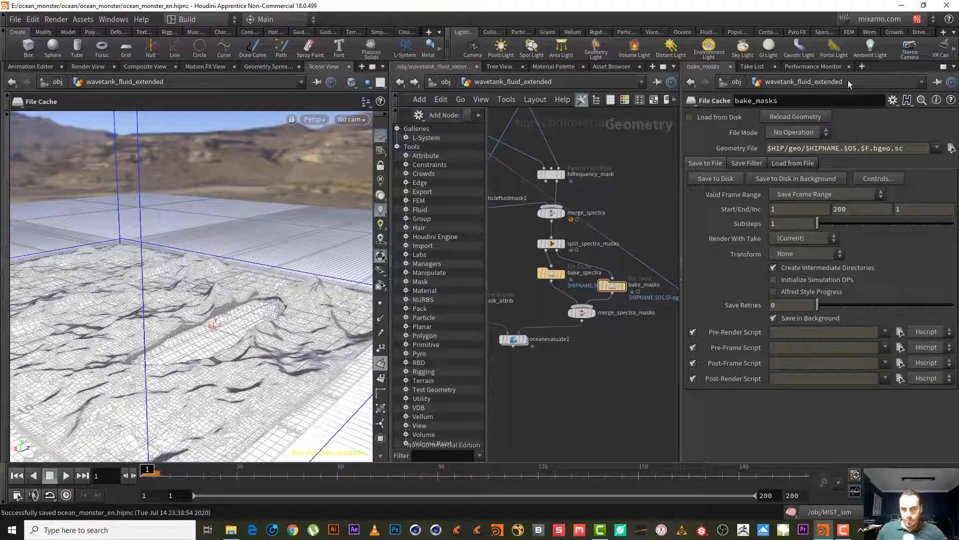
# Step: Enable Load from Disk on the bake_masks file cache and return to the object level
pyautogui.click(690, 117)
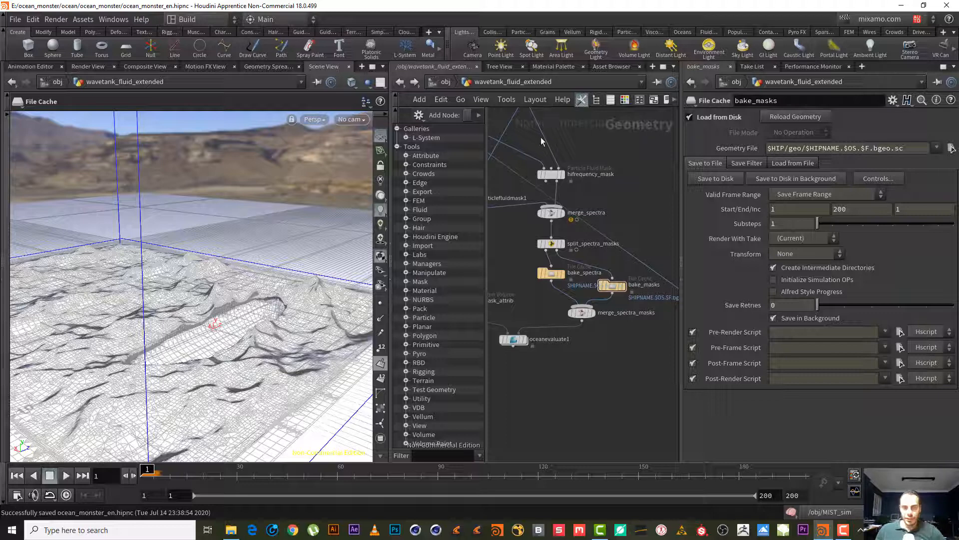
pyautogui.click(445, 81)
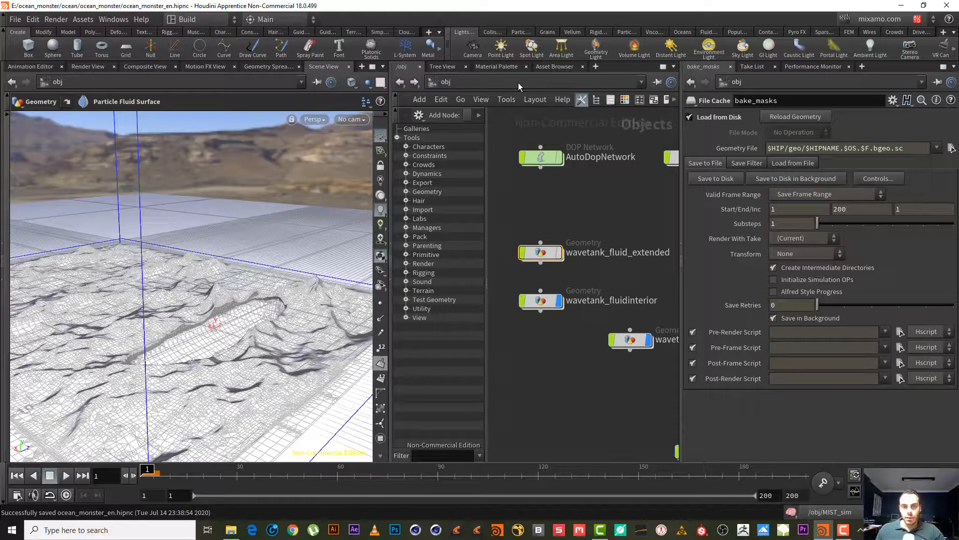
# Step: Switch the network editor from the object level to the mat network
pyautogui.click(518, 83)
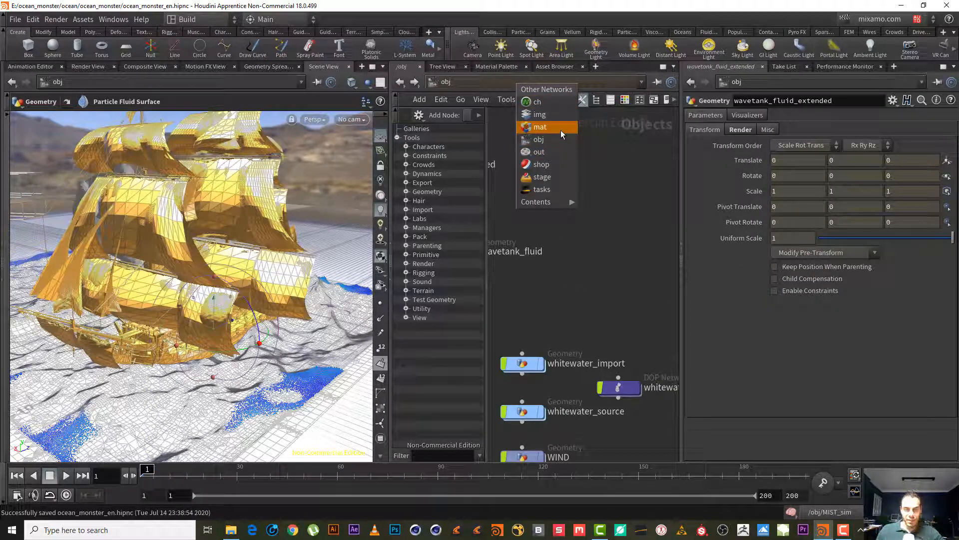
pyautogui.click(563, 310)
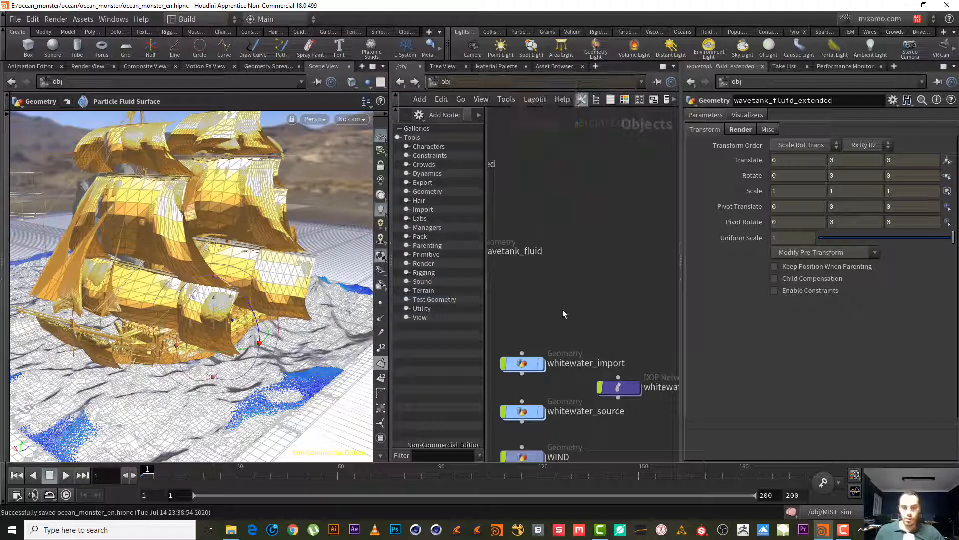
pyautogui.moveTo(563, 310); pyautogui.dragTo(638, 330, button='middle')
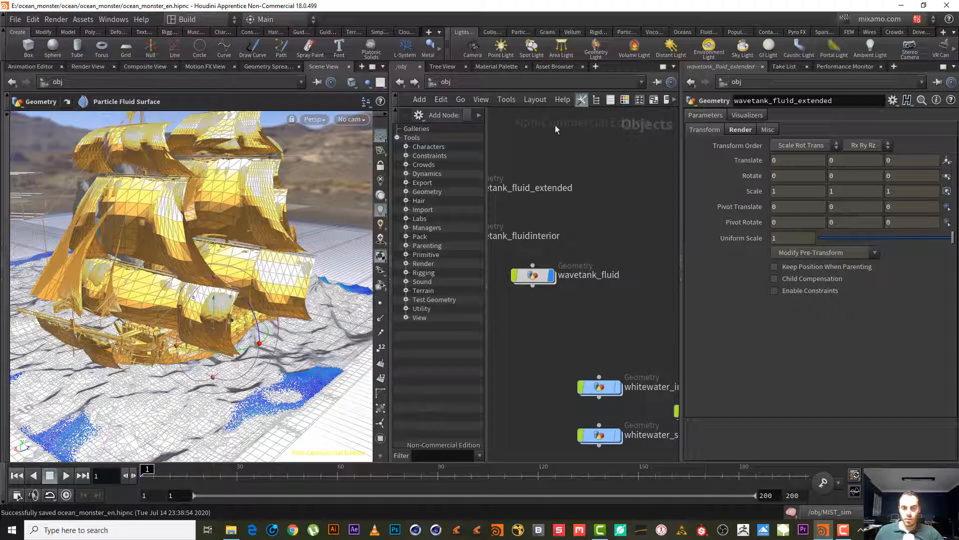
pyautogui.click(540, 85)
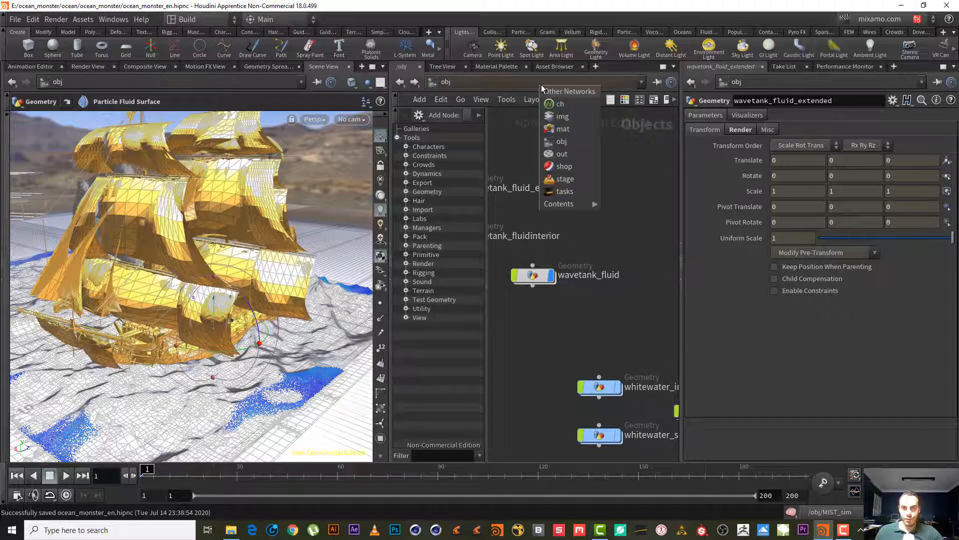
pyautogui.click(585, 128)
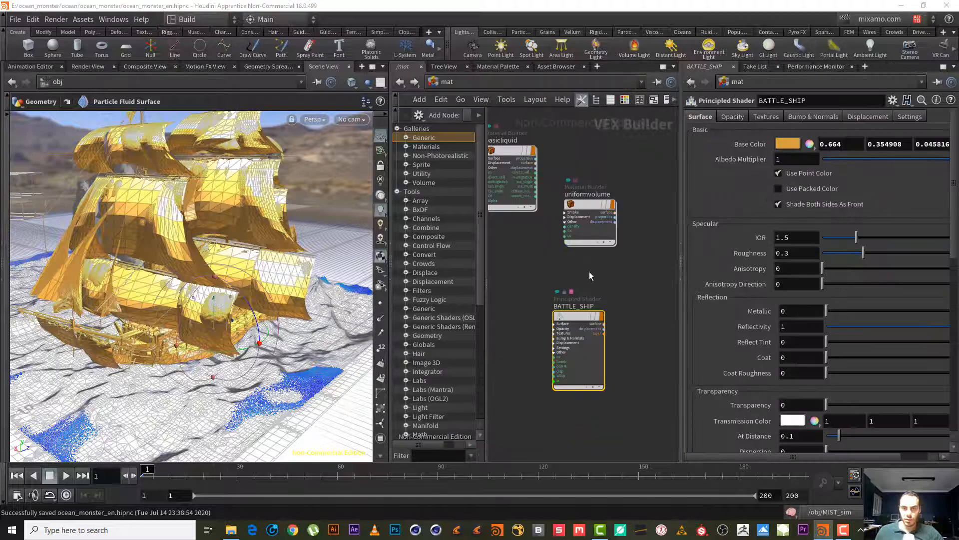
# Step: Add a Billowy Smoke material from the Volume gallery above the uniformvolume node
pyautogui.click(406, 183)
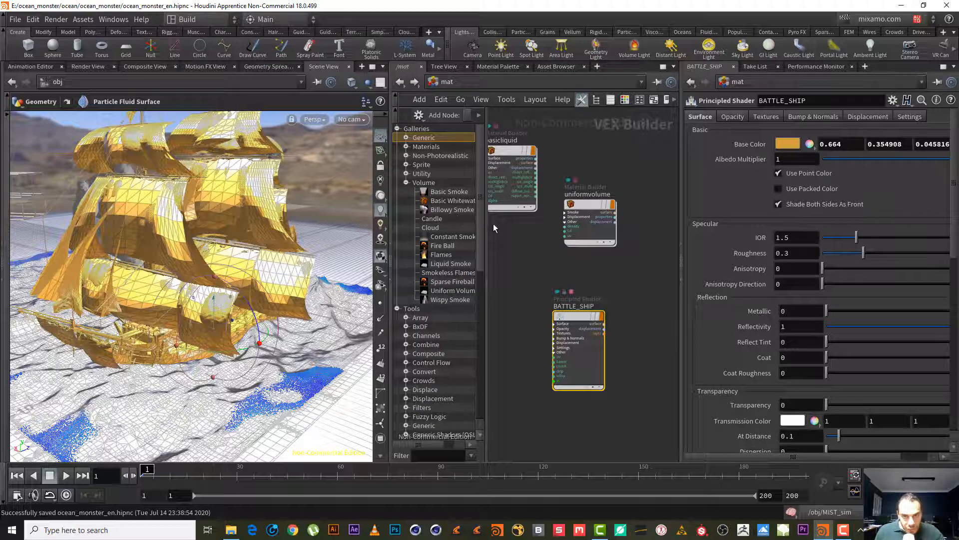
pyautogui.moveTo(487, 224); pyautogui.dragTo(649, 167)
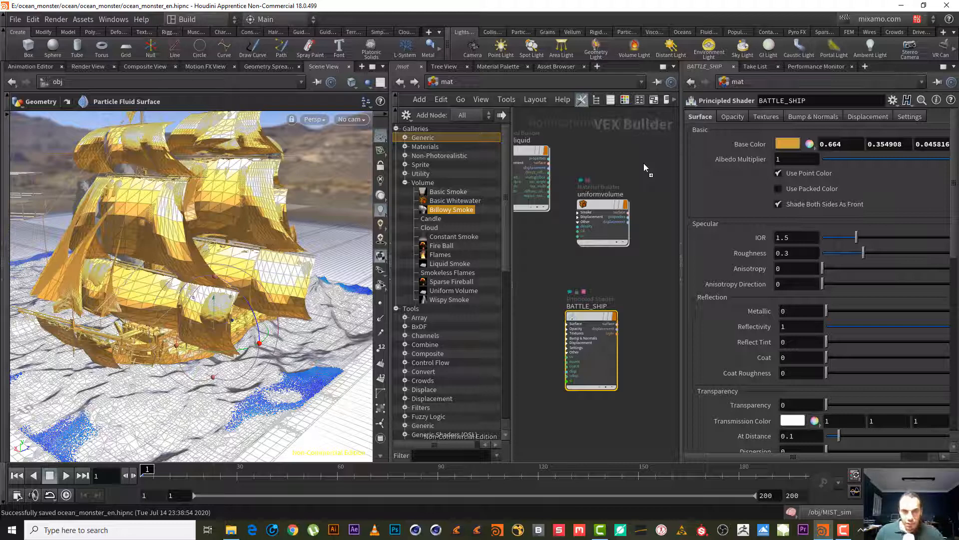
pyautogui.moveTo(643, 163); pyautogui.dragTo(644, 163)
pyautogui.moveTo(648, 259); pyautogui.dragTo(625, 247, button='middle')
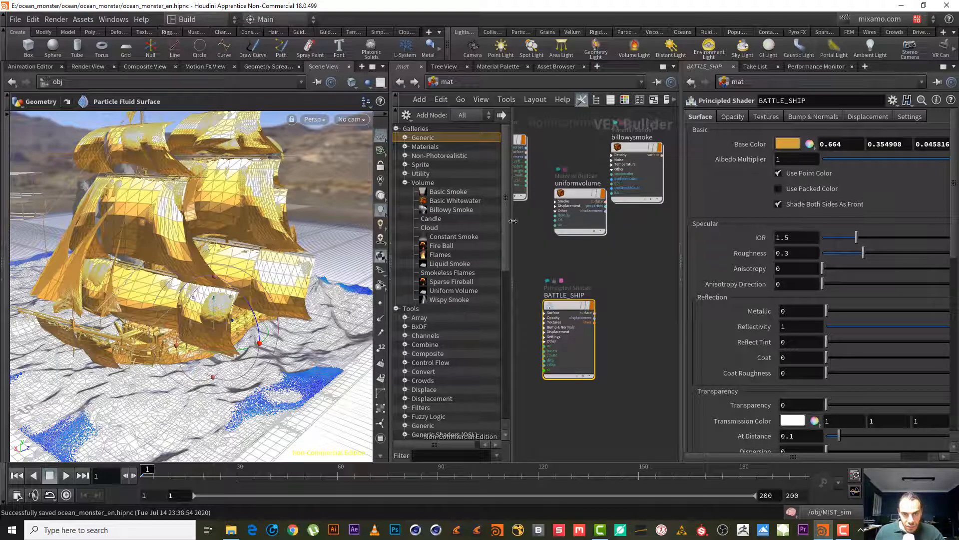
# Step: Add an Ocean Volume material from the Liquids gallery beside the BATTLE_SHIP shader
pyautogui.click(405, 183)
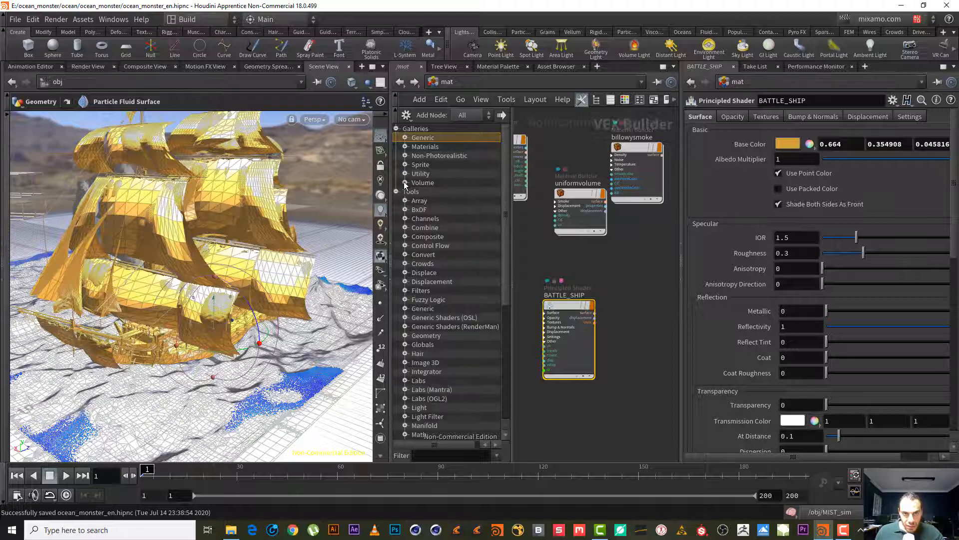
pyautogui.click(405, 147)
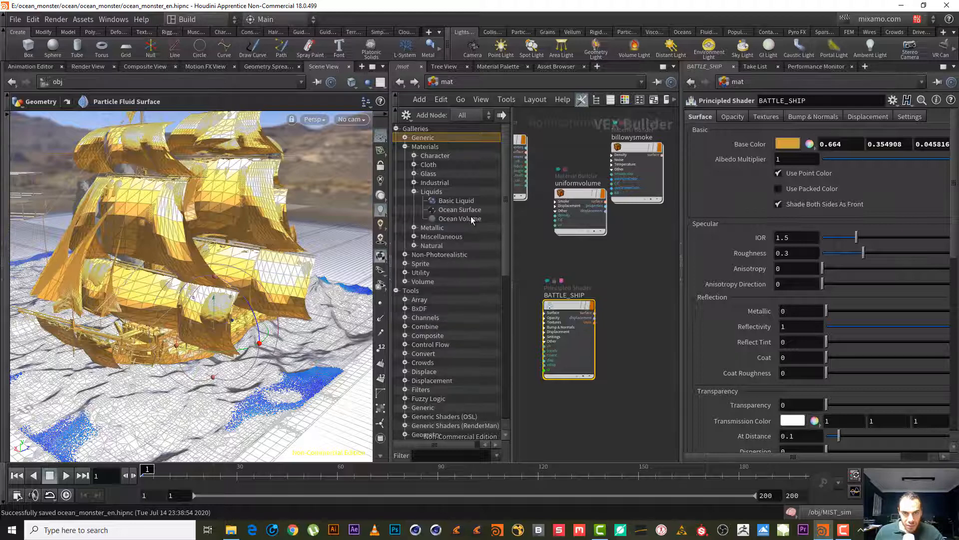
pyautogui.click(469, 220)
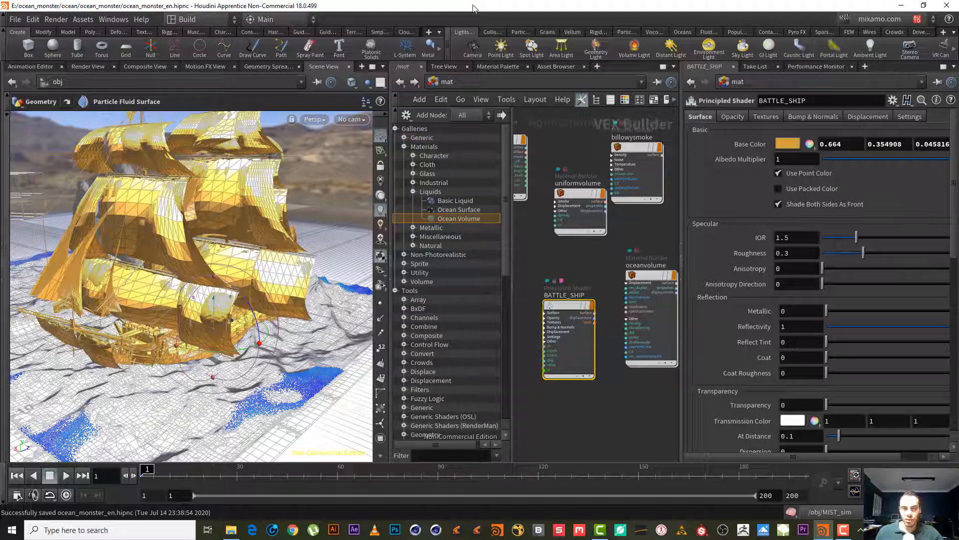
# Step: Hide the node palette in the network editor and move the oceanvolume material farther away from BATTLE_SHIP
pyautogui.click(536, 100)
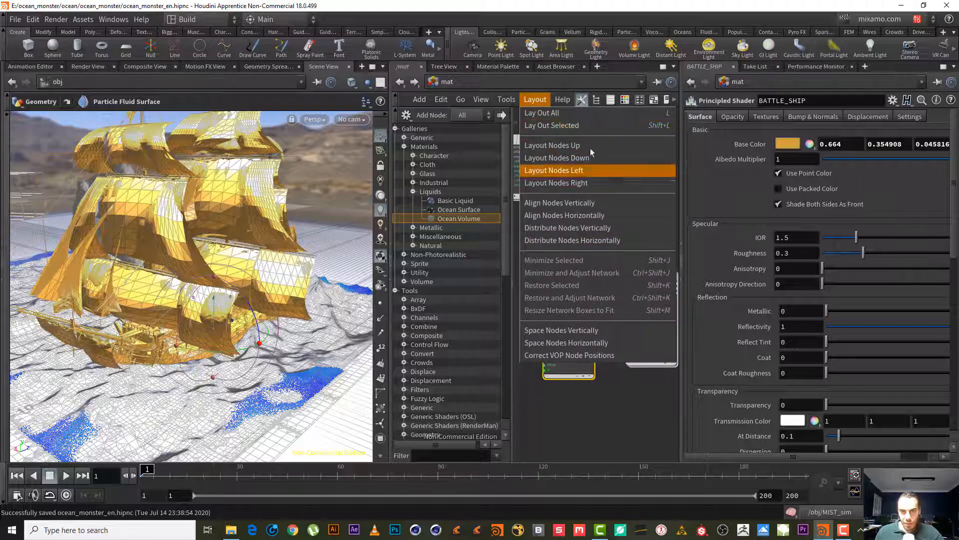
pyautogui.moveTo(506, 100)
pyautogui.click(530, 178)
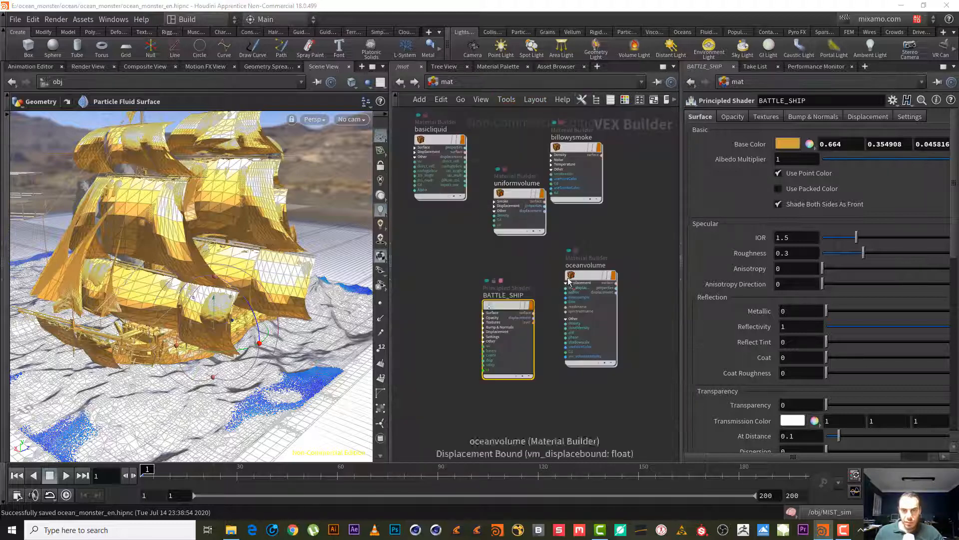
pyautogui.moveTo(525, 271); pyautogui.dragTo(534, 353, button='middle')
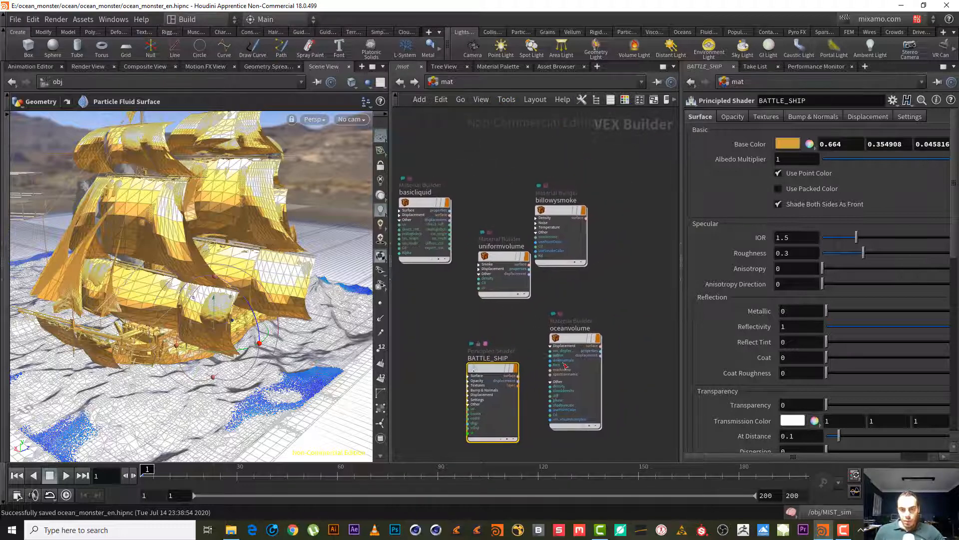
pyautogui.moveTo(584, 337); pyautogui.dragTo(626, 338)
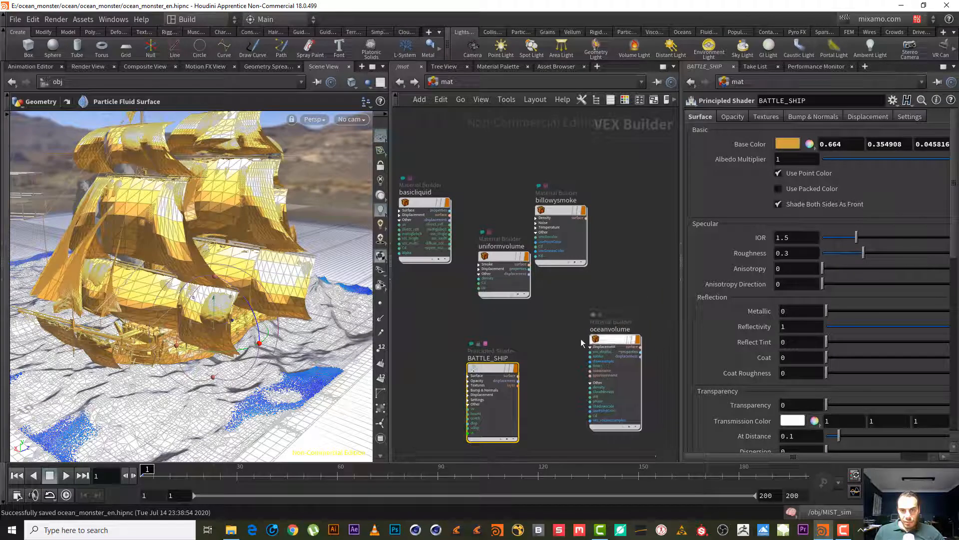
# Step: Check the uniformvolume material's Displacement settings and move the node down to just above oceansurface
pyautogui.moveTo(464, 285); pyautogui.dragTo(552, 243, button='middle')
pyautogui.moveTo(523, 258); pyautogui.dragTo(501, 318, button='right')
pyautogui.moveTo(575, 340); pyautogui.dragTo(531, 311, button='middle')
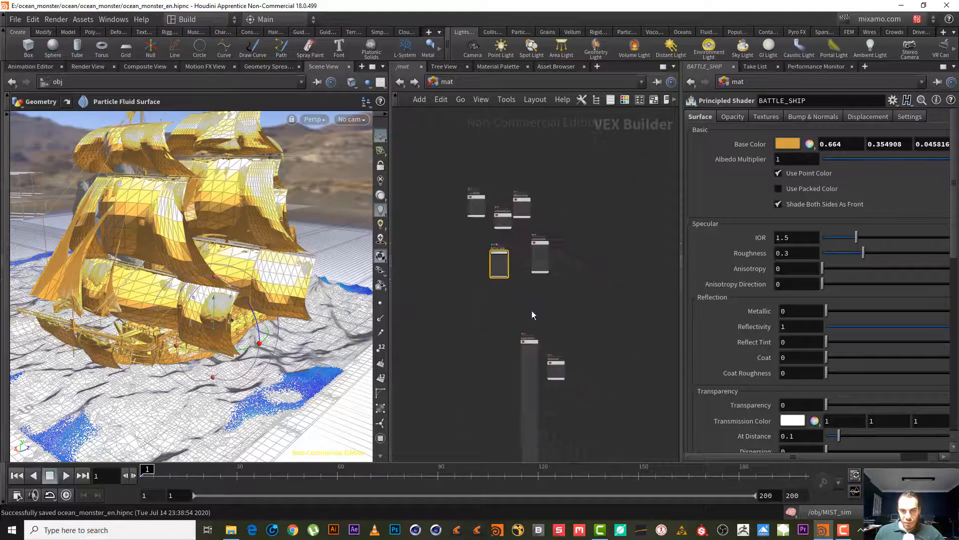
pyautogui.moveTo(573, 331); pyautogui.dragTo(616, 320, button='right')
pyautogui.moveTo(589, 355); pyautogui.dragTo(614, 346, button='right')
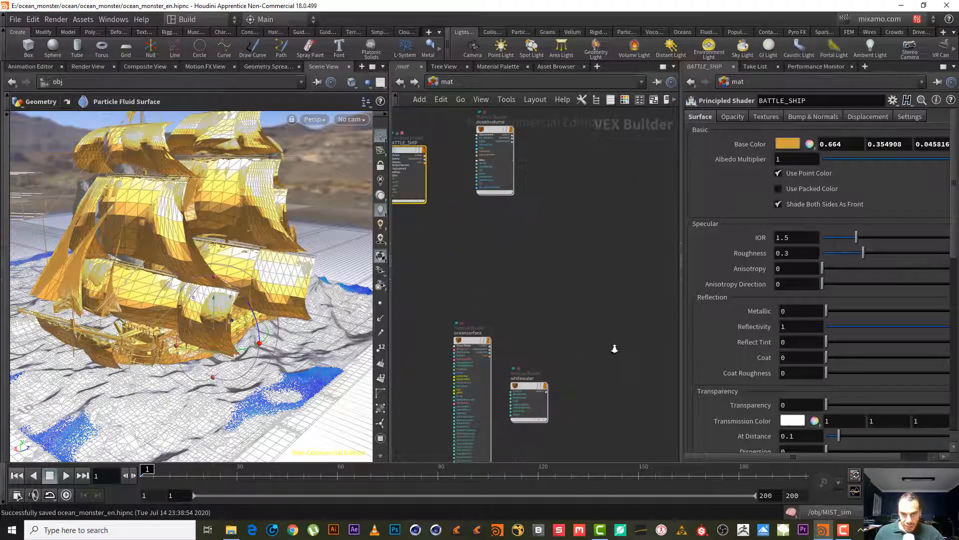
pyautogui.moveTo(563, 325); pyautogui.dragTo(628, 450, button='middle')
pyautogui.click(483, 209)
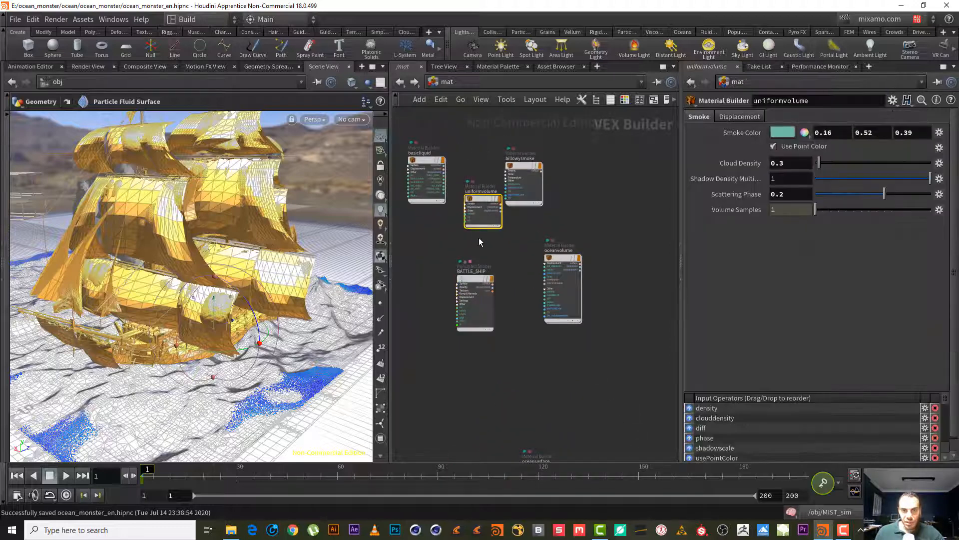
pyautogui.click(742, 116)
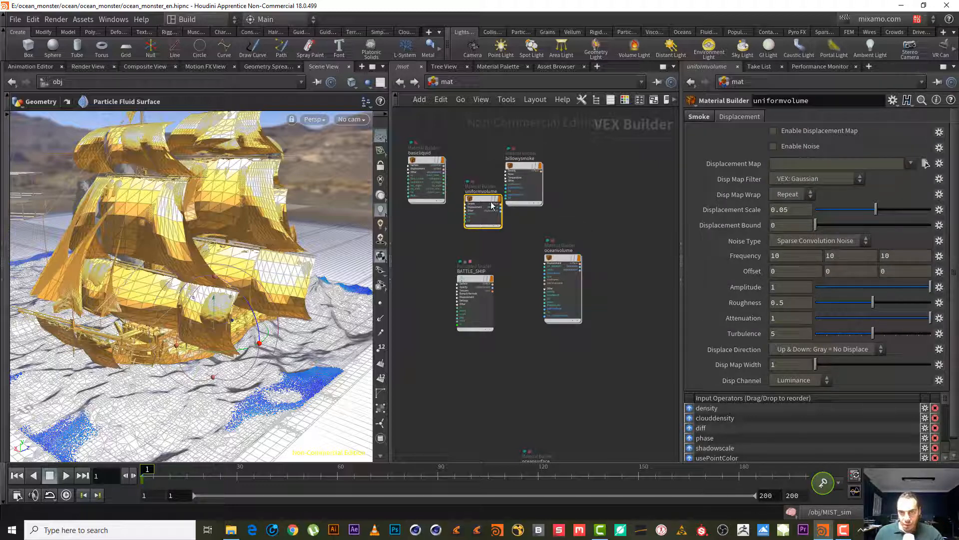
pyautogui.moveTo(492, 204); pyautogui.dragTo(536, 419)
pyautogui.moveTo(598, 392); pyautogui.dragTo(578, 275, button='middle')
# Step: Move the oceanvolume material down beside the whitewater material
pyautogui.moveTo(558, 132); pyautogui.dragTo(553, 186, button='middle')
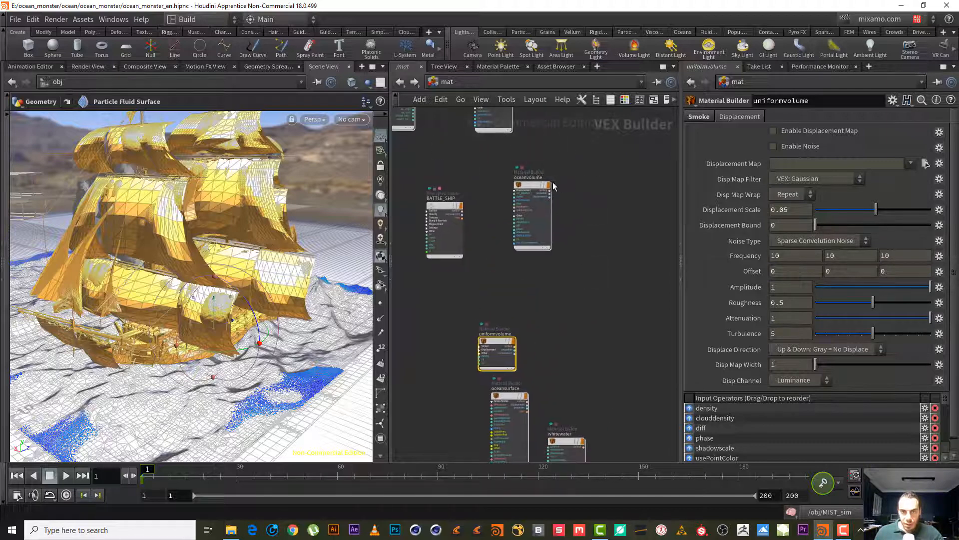
pyautogui.moveTo(554, 186); pyautogui.dragTo(657, 368)
pyautogui.moveTo(576, 326); pyautogui.dragTo(558, 237, button='middle')
pyautogui.scroll(2, 575, 284)
# Step: Examine the oceansurface material's Waves, Foam and Displacement parameters, including the Spectrum Geometry and Mask Geometry fields
pyautogui.moveTo(534, 312); pyautogui.dragTo(447, 331)
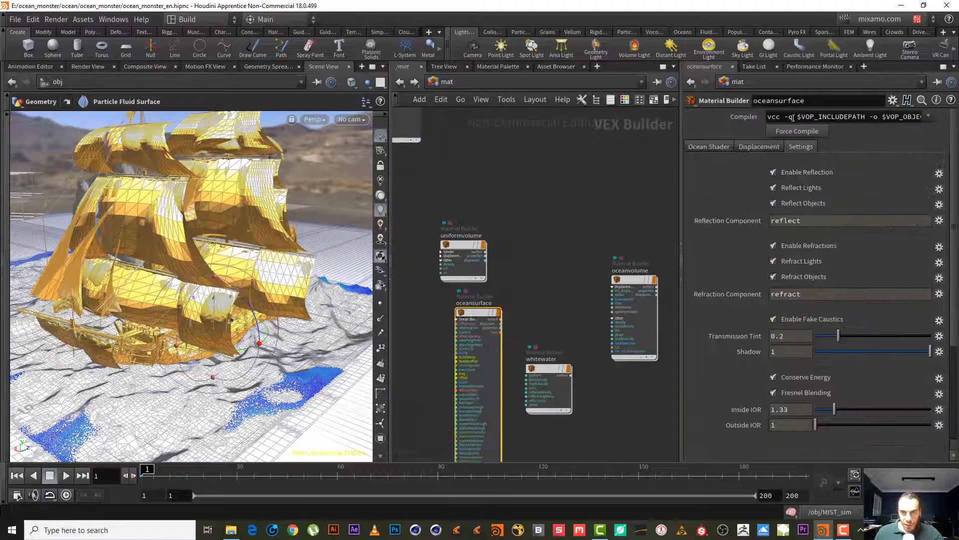
pyautogui.click(760, 147)
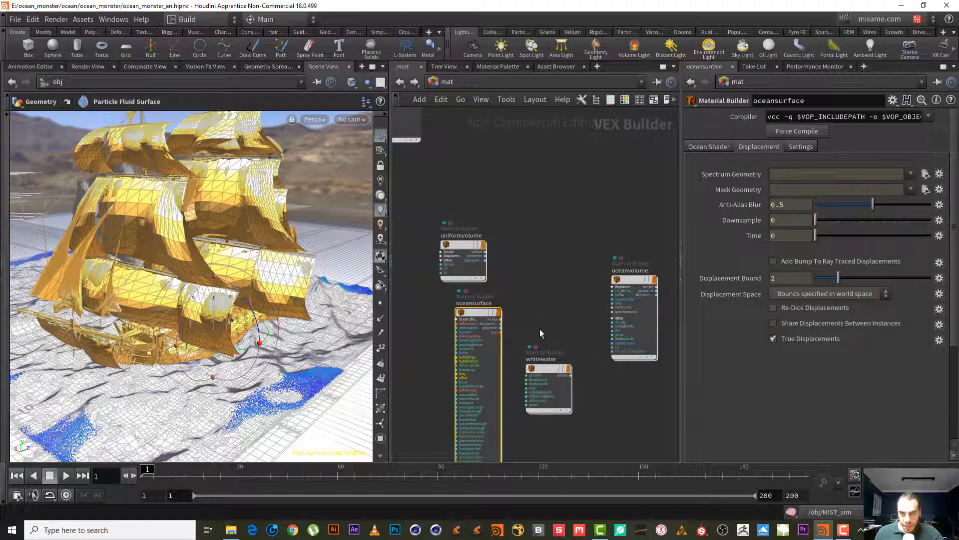
pyautogui.scroll(3, 526, 322)
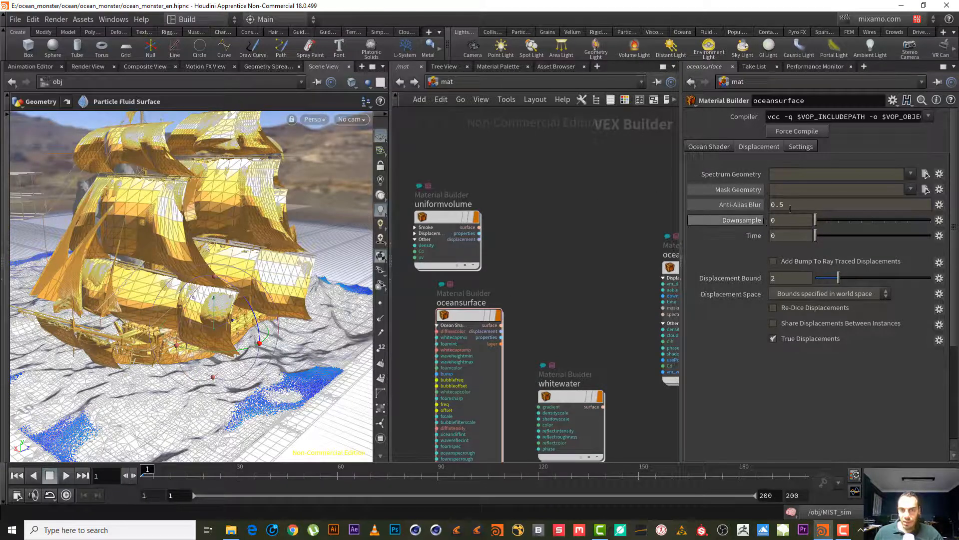
pyautogui.click(712, 145)
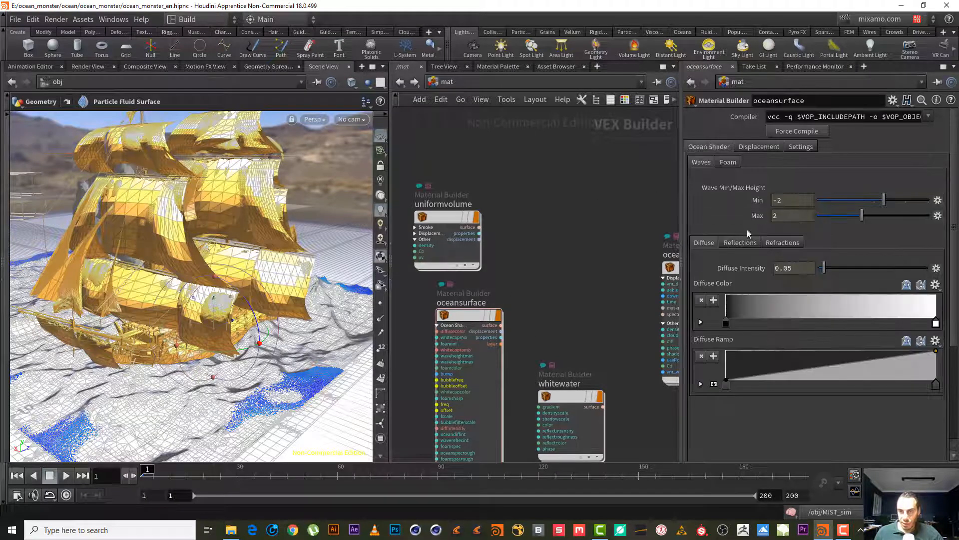
pyautogui.click(729, 163)
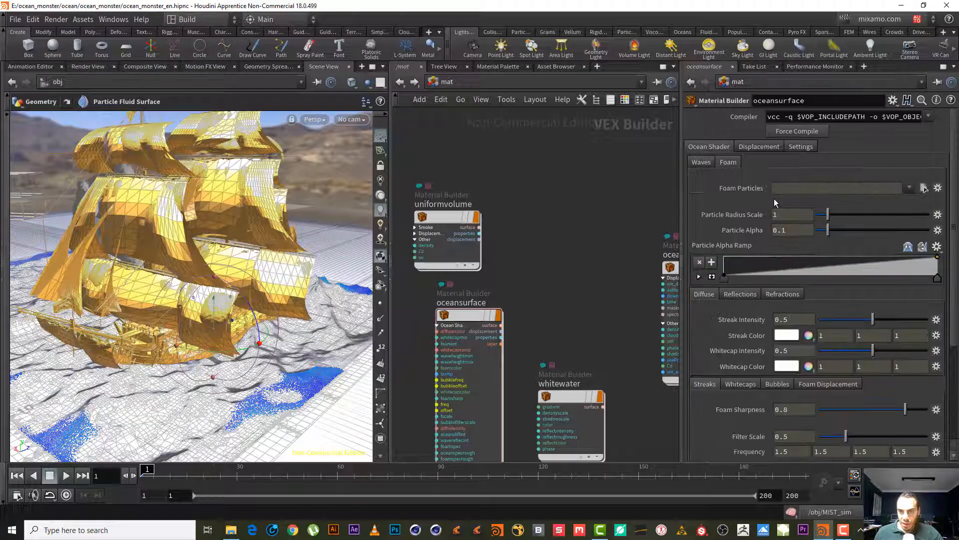
pyautogui.click(706, 162)
pyautogui.click(759, 146)
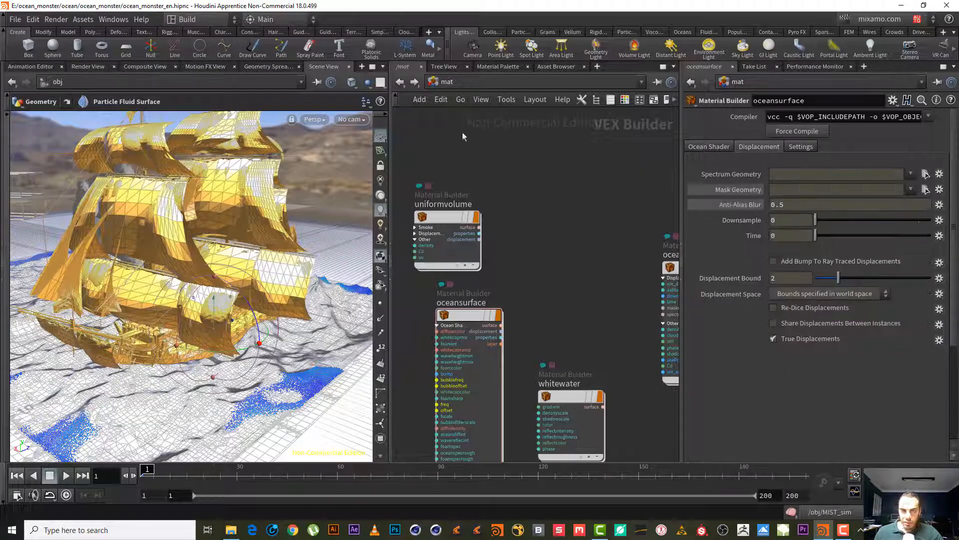
# Step: Copy the Geometry File parameter of the bake_spectra file cache inside wavetank_fluid_extended
pyautogui.click(400, 81)
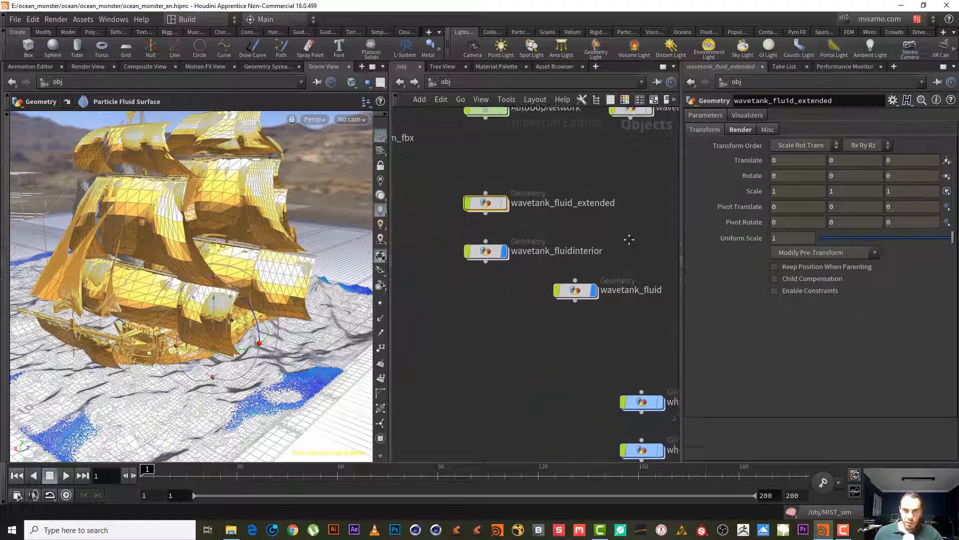
pyautogui.moveTo(629, 240); pyautogui.dragTo(595, 294, button='middle')
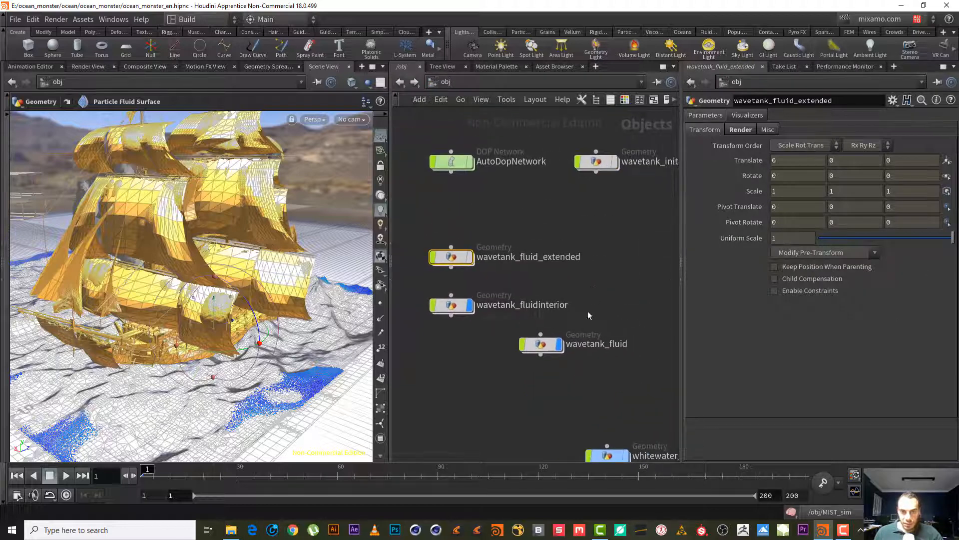
pyautogui.doubleClick(453, 260)
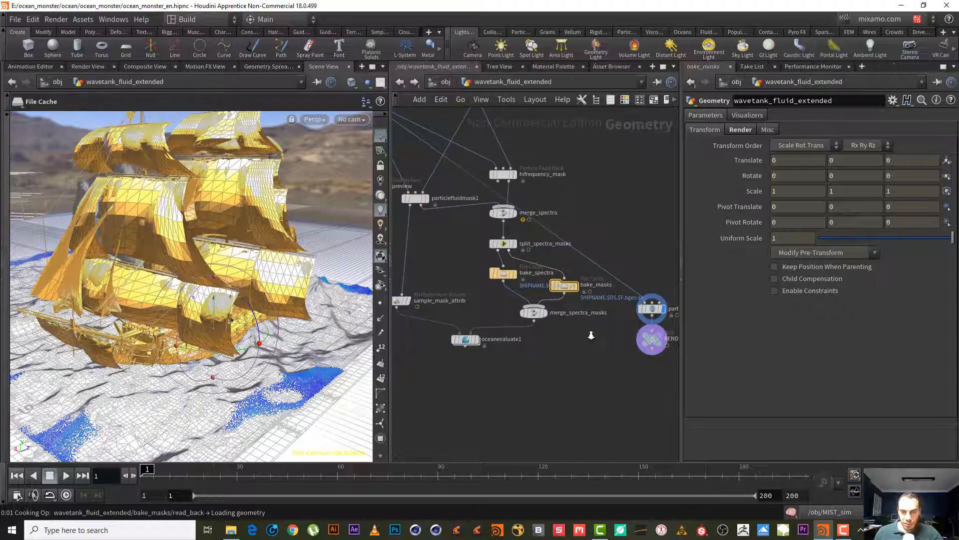
pyautogui.scroll(4, 556, 337)
pyautogui.click(467, 236)
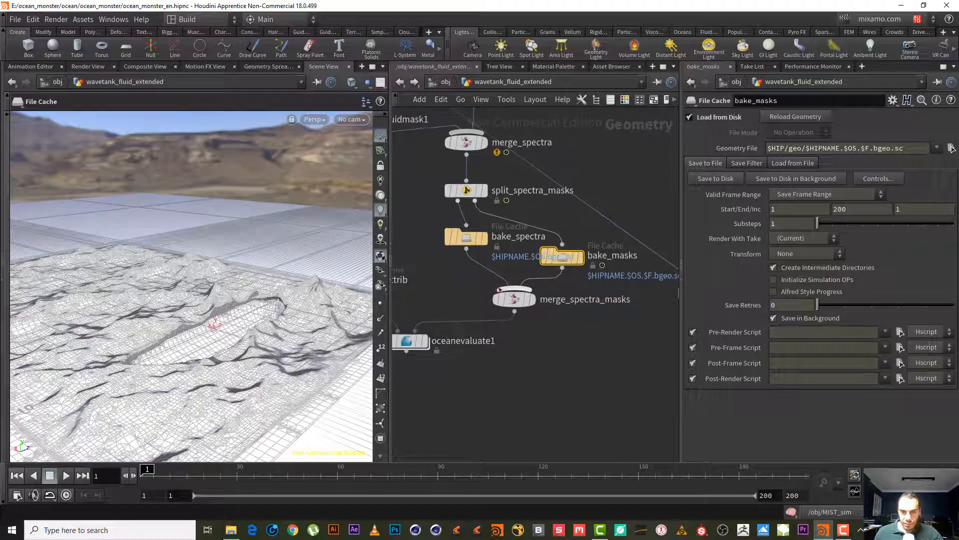
pyautogui.rightClick(737, 149)
pyautogui.click(798, 240)
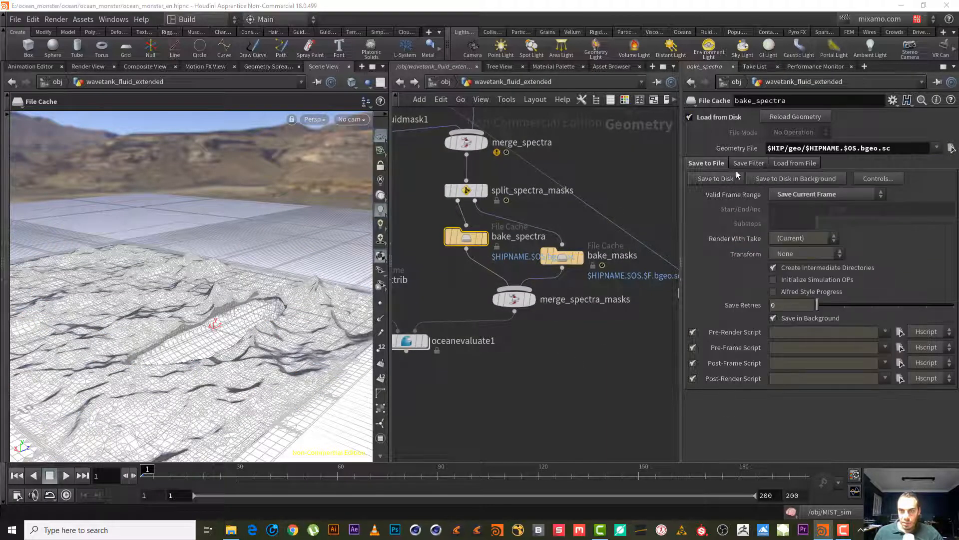
# Step: Paste the copied bake_spectra Geometry File as a relative reference into the oceansurface material's Spectrum Geometry
pyautogui.click(400, 82)
pyautogui.moveTo(625, 254); pyautogui.dragTo(606, 246, button='middle')
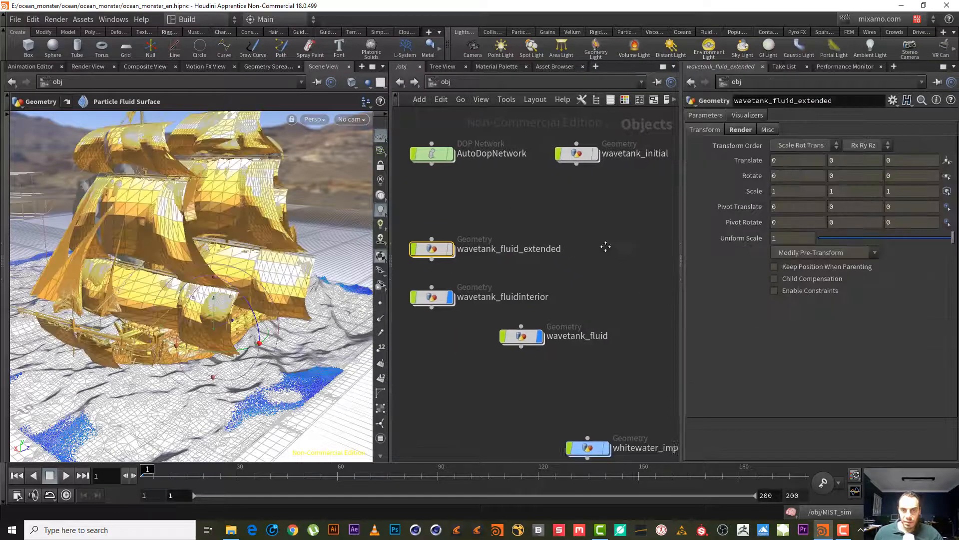
pyautogui.click(484, 83)
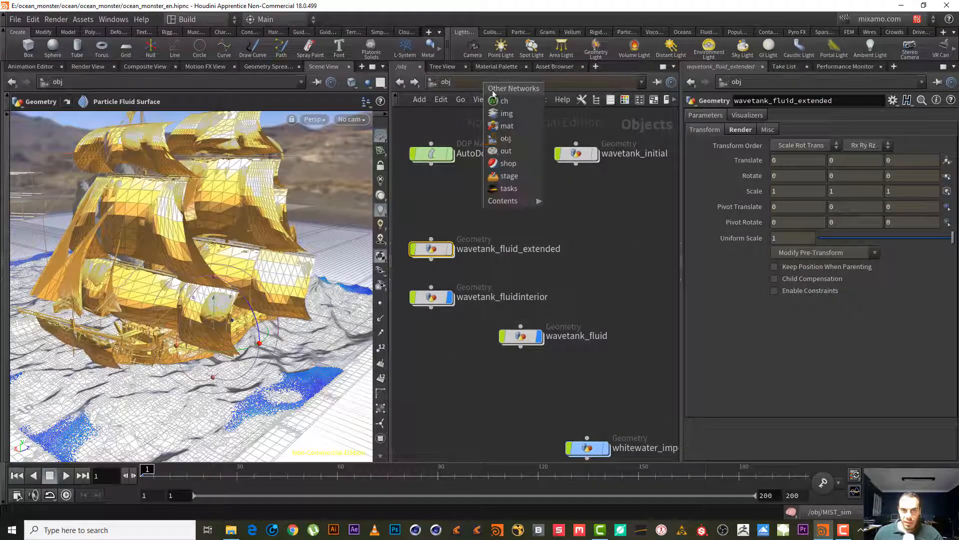
pyautogui.click(522, 129)
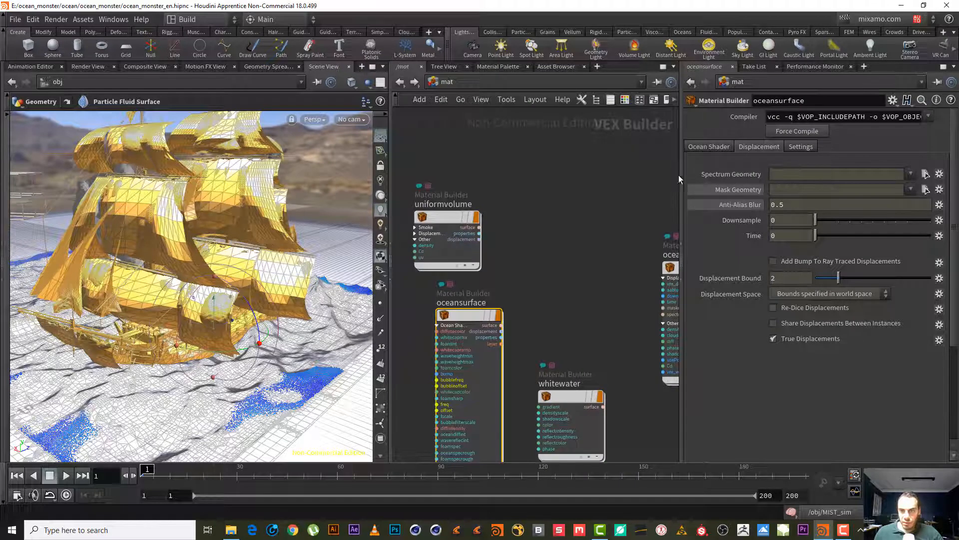
pyautogui.rightClick(756, 174)
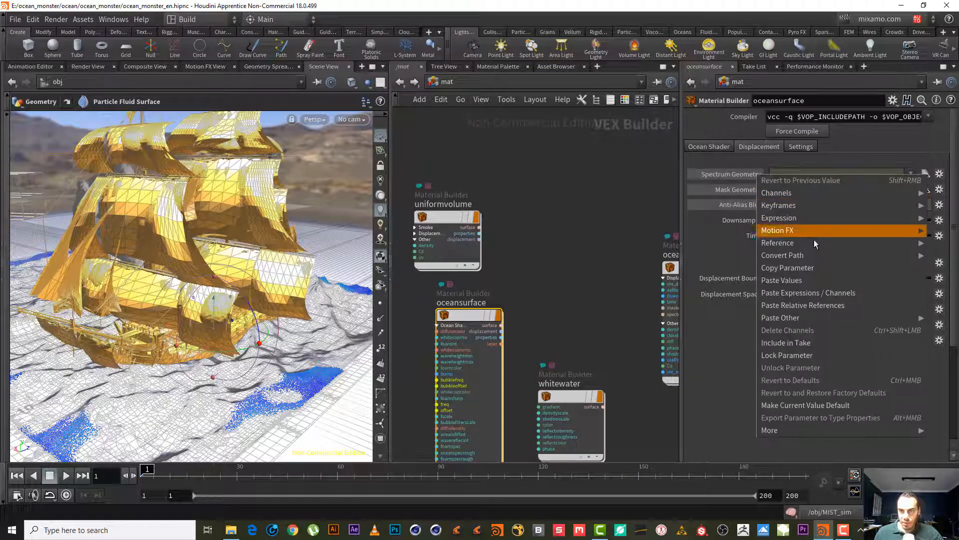
pyautogui.click(828, 306)
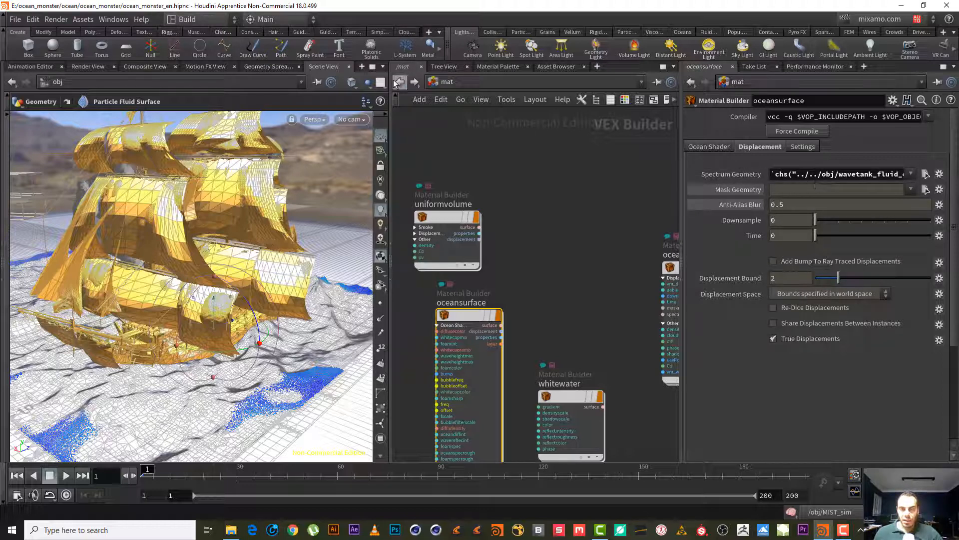
# Step: Copy the Geometry File parameter of the bake_masks file cache inside wavetank_fluid_extended
pyautogui.click(434, 86)
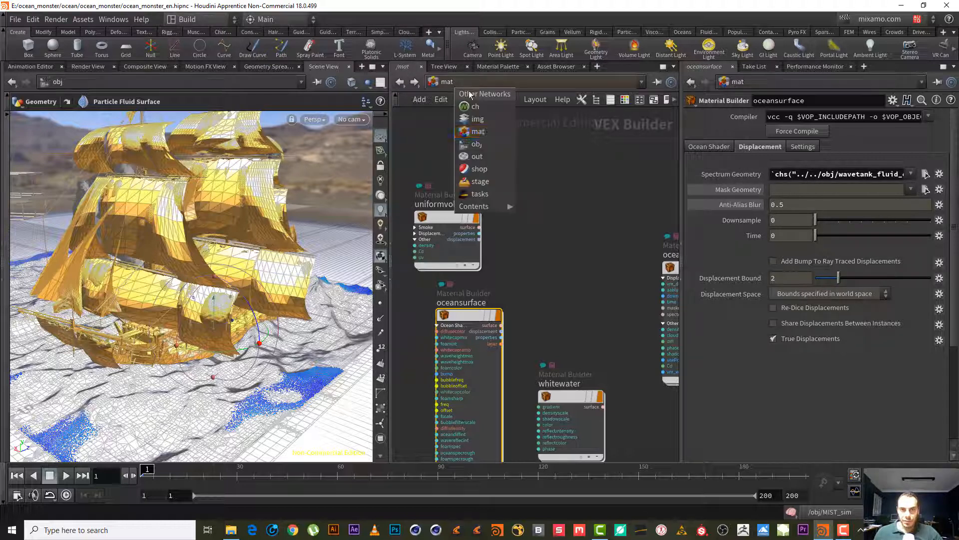
pyautogui.click(488, 150)
pyautogui.doubleClick(432, 248)
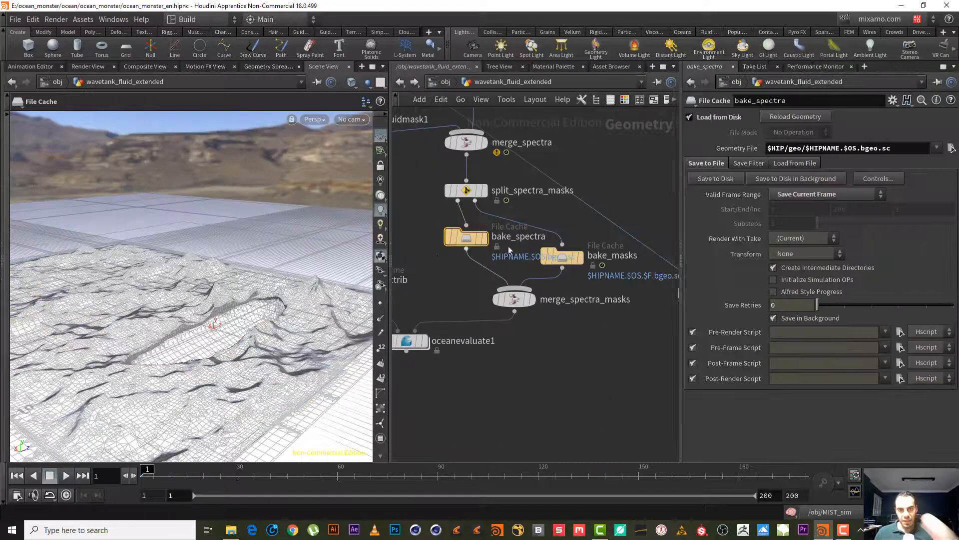
pyautogui.click(563, 256)
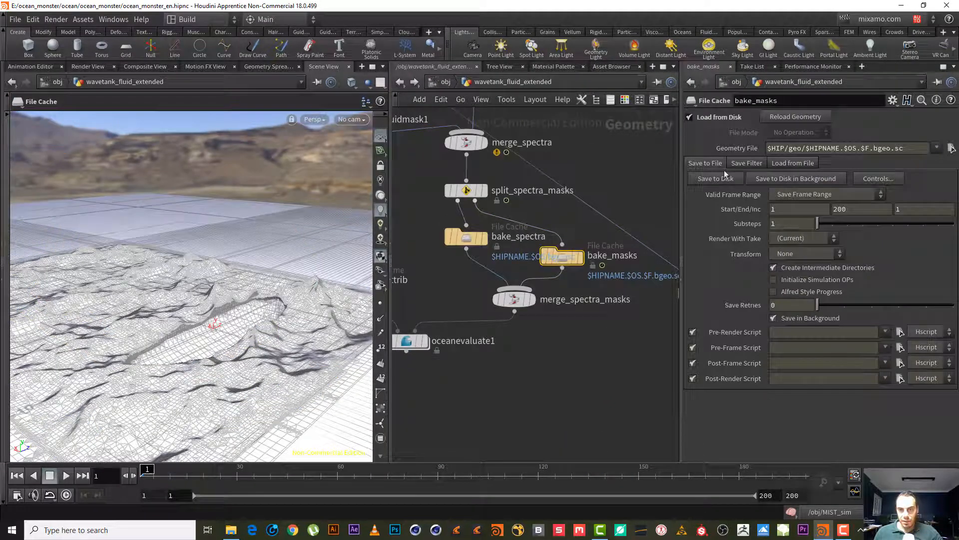
pyautogui.rightClick(744, 150)
pyautogui.click(795, 243)
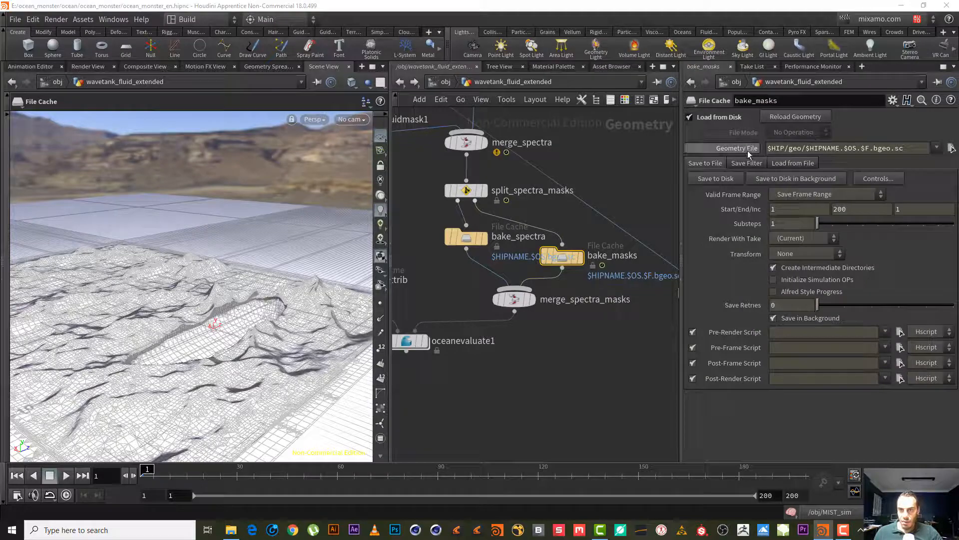
# Step: Paste the copied bake_masks Geometry File as a relative reference into the oceansurface material's Mask Geometry
pyautogui.click(439, 83)
pyautogui.click(492, 83)
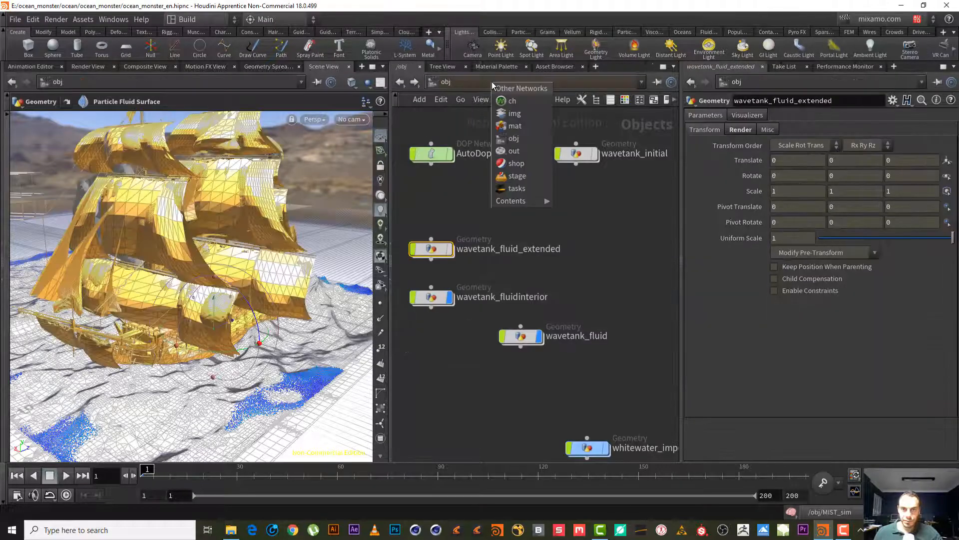
pyautogui.click(539, 128)
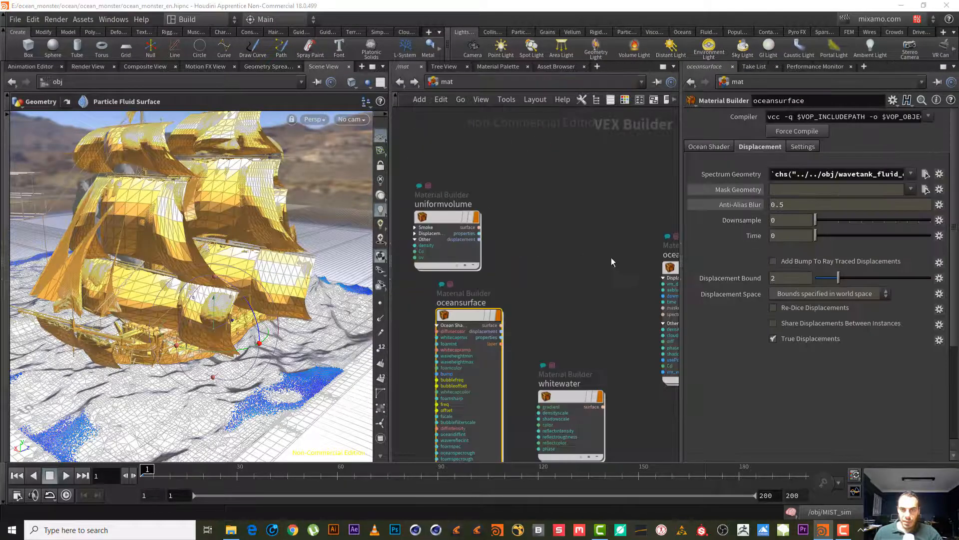
pyautogui.rightClick(752, 190)
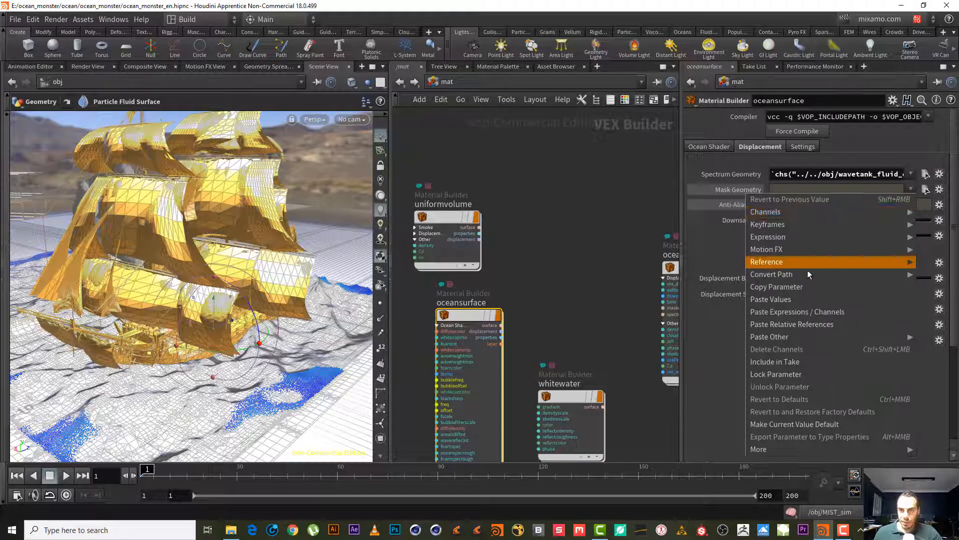
pyautogui.click(821, 315)
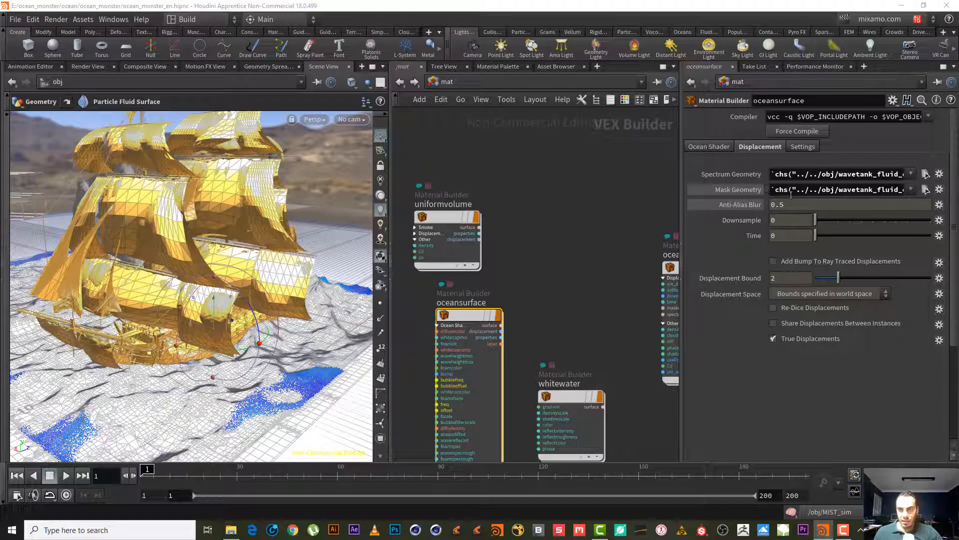
# Step: Copy oceansurface's Spectrum Geometry parameter and paste it as a relative reference into the oceanvolume material's Spectrum Geometry
pyautogui.moveTo(533, 295); pyautogui.dragTo(576, 250, button='middle')
pyautogui.click(639, 308)
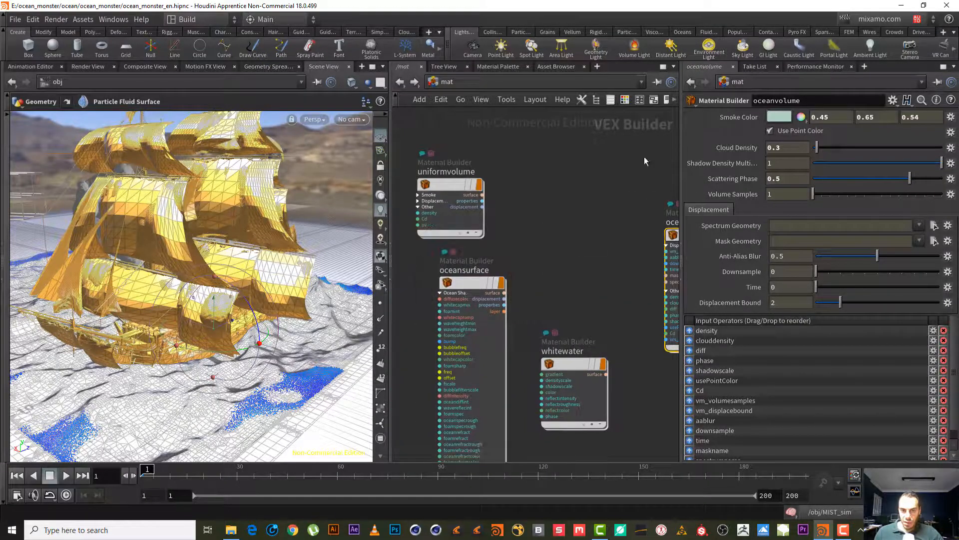
pyautogui.click(473, 282)
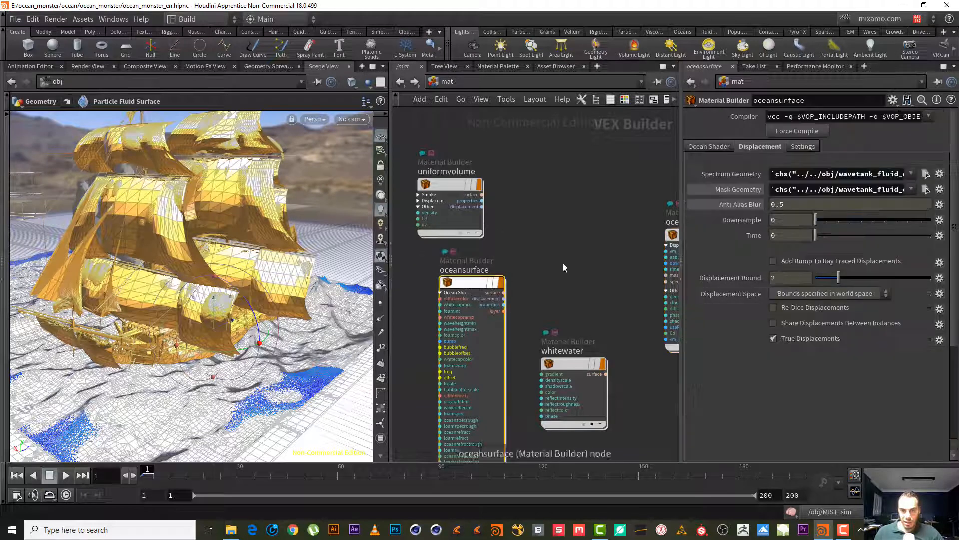
pyautogui.rightClick(735, 174)
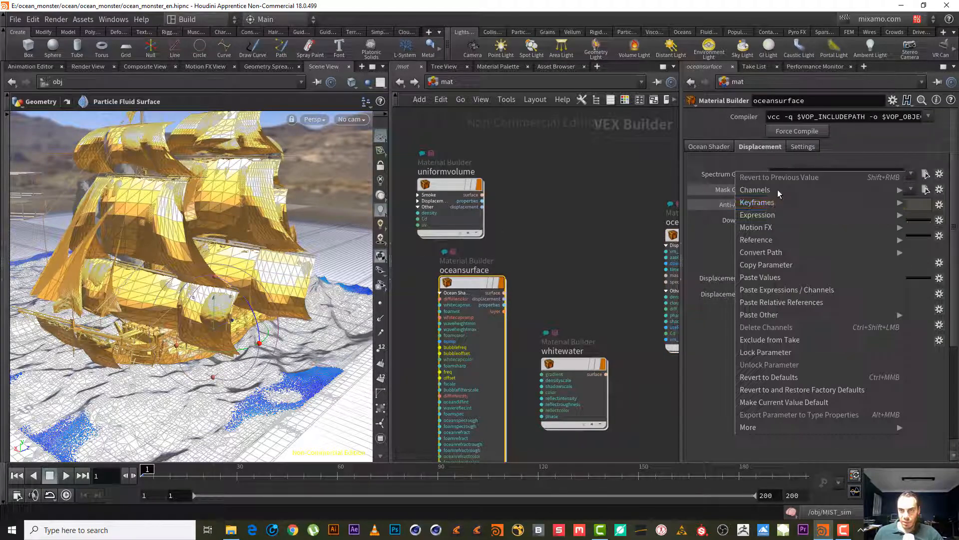
pyautogui.click(794, 277)
pyautogui.moveTo(626, 223); pyautogui.dragTo(578, 229, button='middle')
pyautogui.click(673, 270)
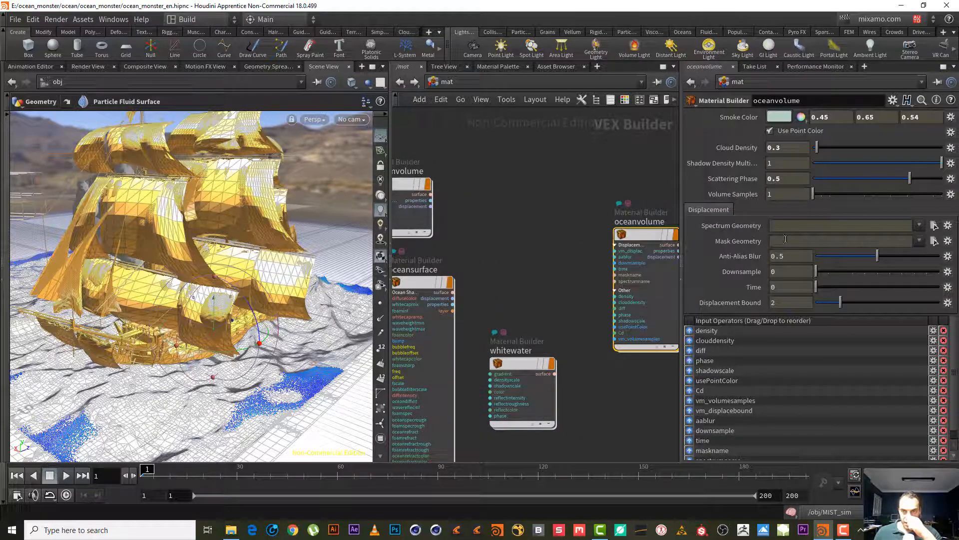
pyautogui.rightClick(740, 226)
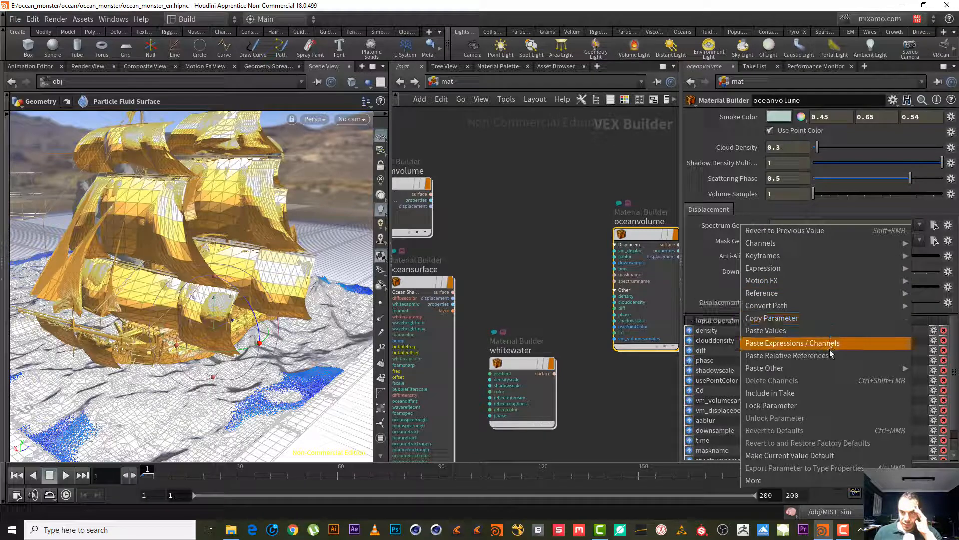
pyautogui.click(787, 356)
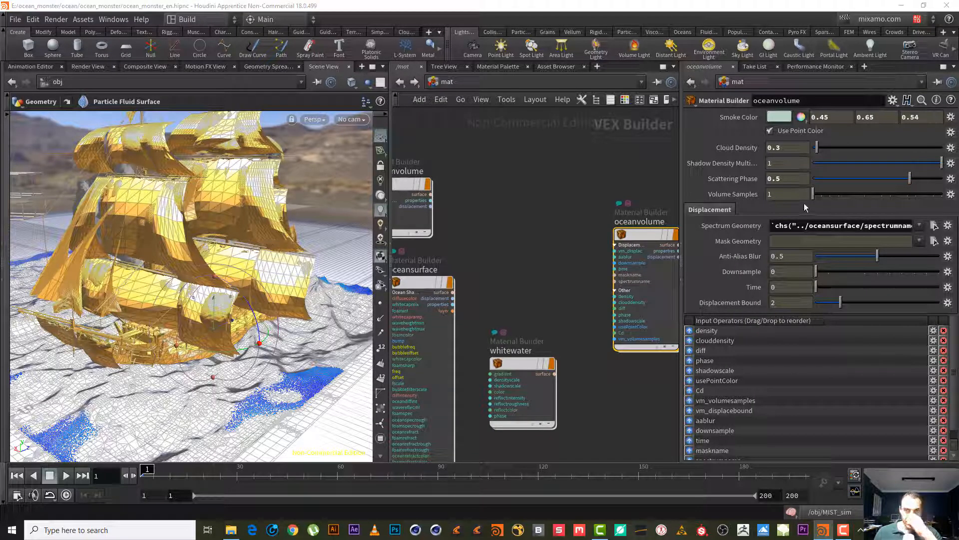
# Step: Examine the oceansurface material's Diffuse, Reflections and Refractions settings and the ocean surface around the ship's hull
pyautogui.moveTo(553, 222); pyautogui.dragTo(582, 234, button='middle')
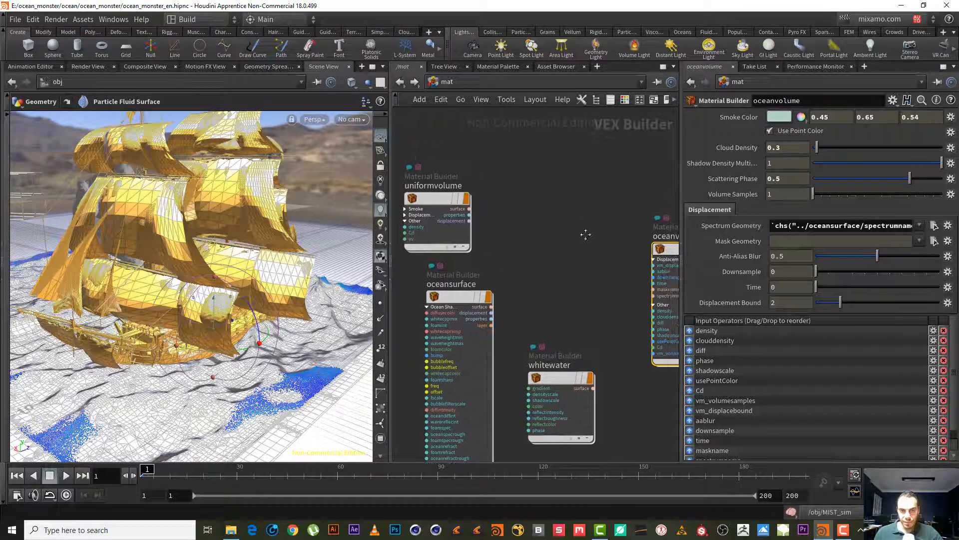
pyautogui.click(451, 305)
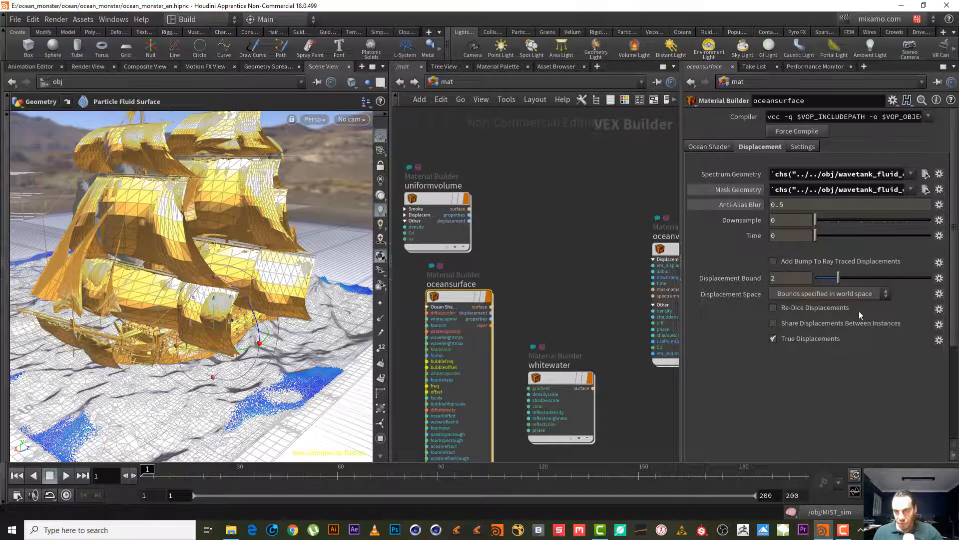
pyautogui.click(713, 146)
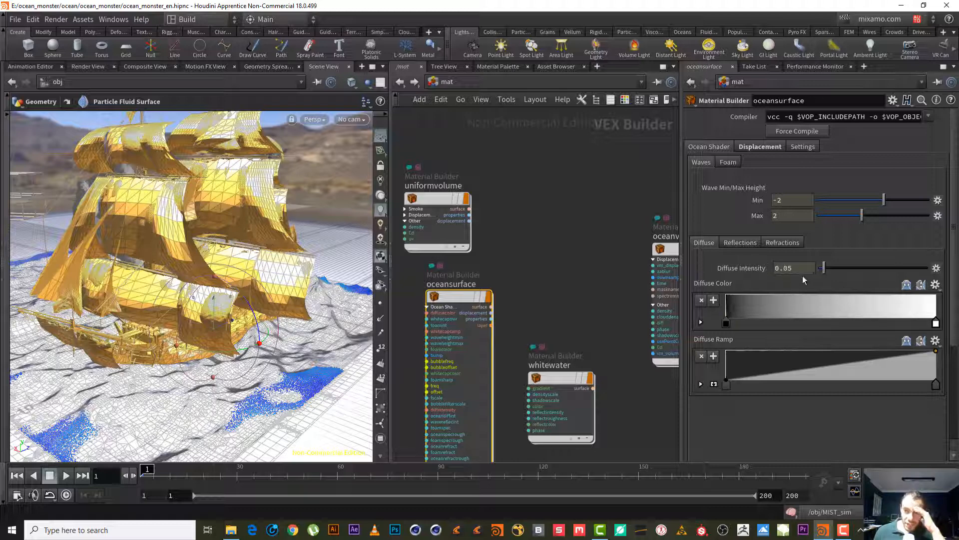
pyautogui.click(745, 244)
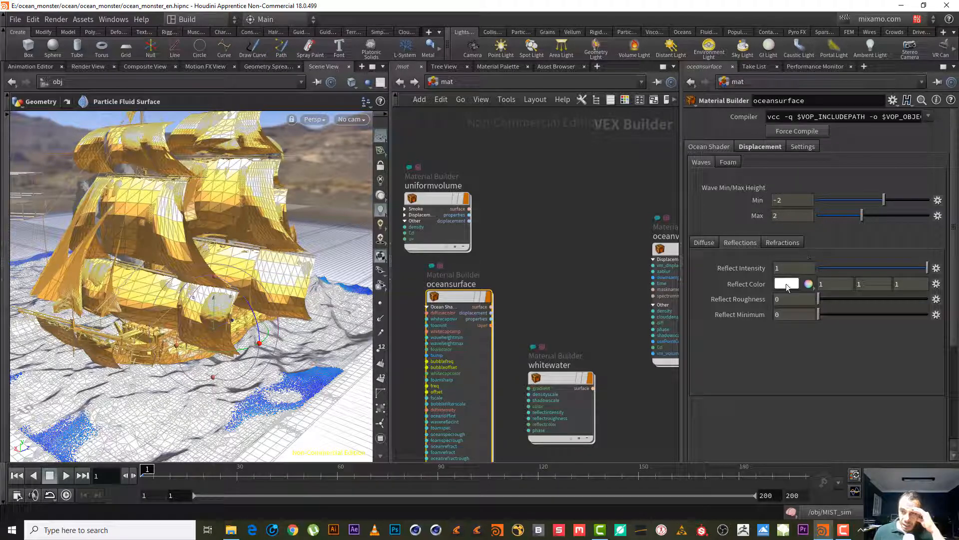
pyautogui.click(788, 243)
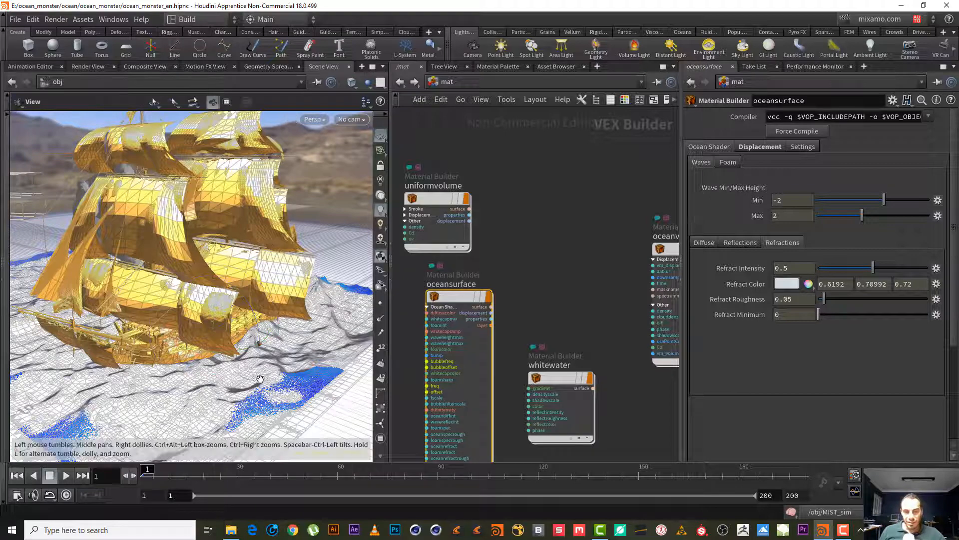
pyautogui.keyDown('alt'); pyautogui.moveTo(263, 368); pyautogui.dragTo(348, 337, button='right'); pyautogui.keyUp('alt')
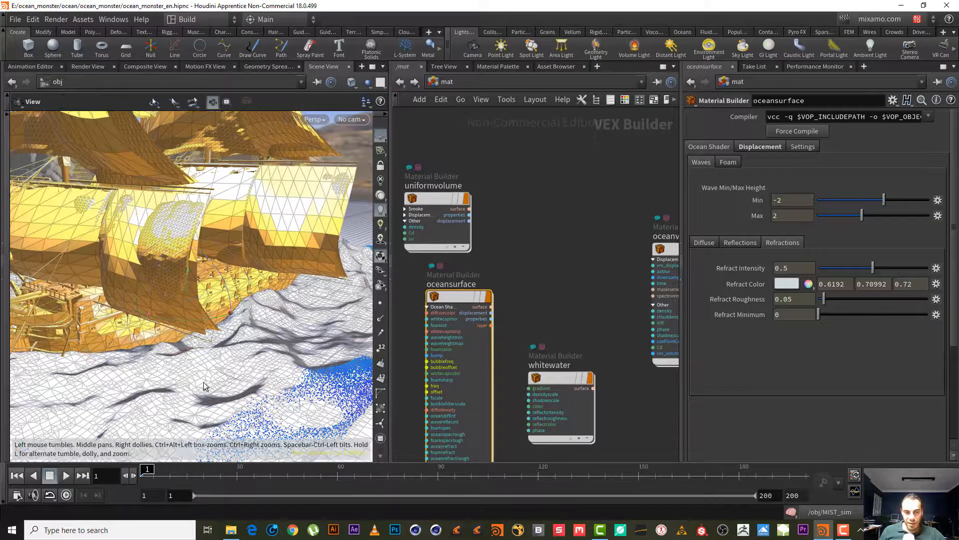
pyautogui.keyDown('alt'); pyautogui.moveTo(225, 384); pyautogui.dragTo(200, 373); pyautogui.keyUp('alt')
pyautogui.press('Escape')
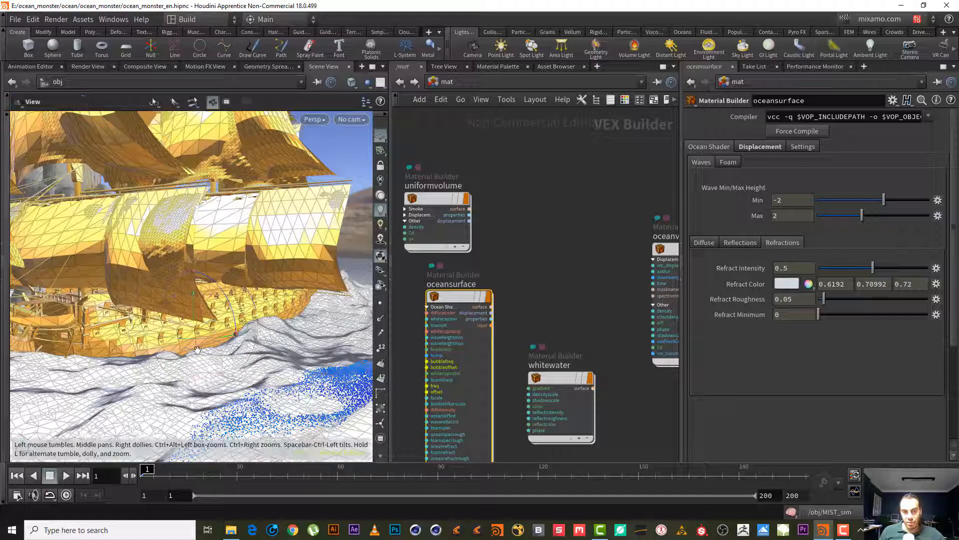
pyautogui.keyDown('alt'); pyautogui.moveTo(211, 350); pyautogui.dragTo(249, 346, button='right'); pyautogui.keyUp('alt')
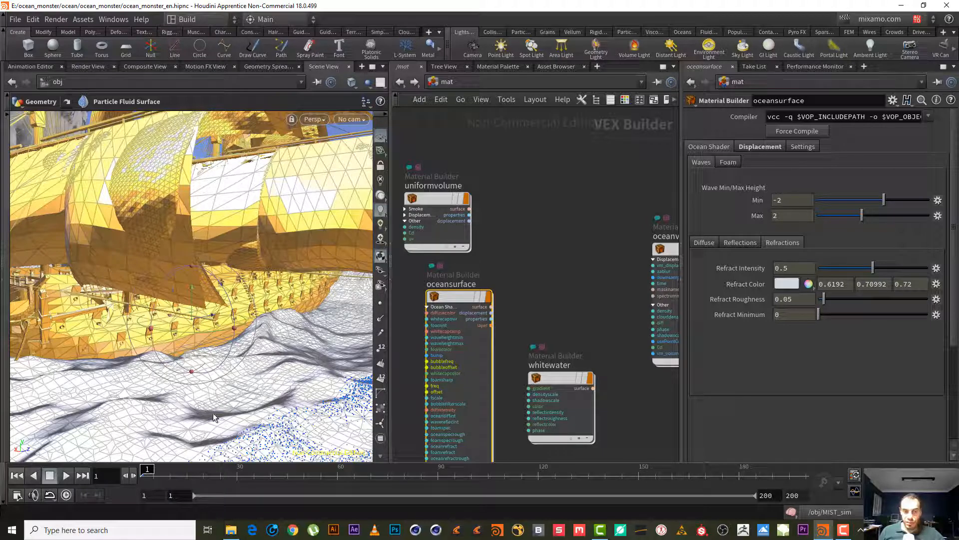
# Step: Set oceansurface's Refract Intensity to 0.8 and review its Reflections, Refractions and Diffuse wave settings
pyautogui.doubleClick(784, 266)
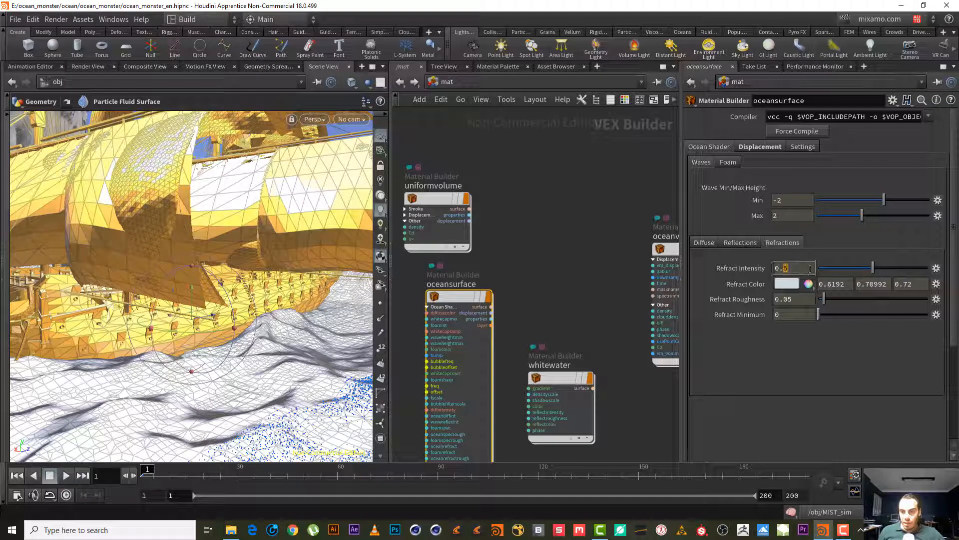
pyautogui.write('0.8')
pyautogui.press('Return')
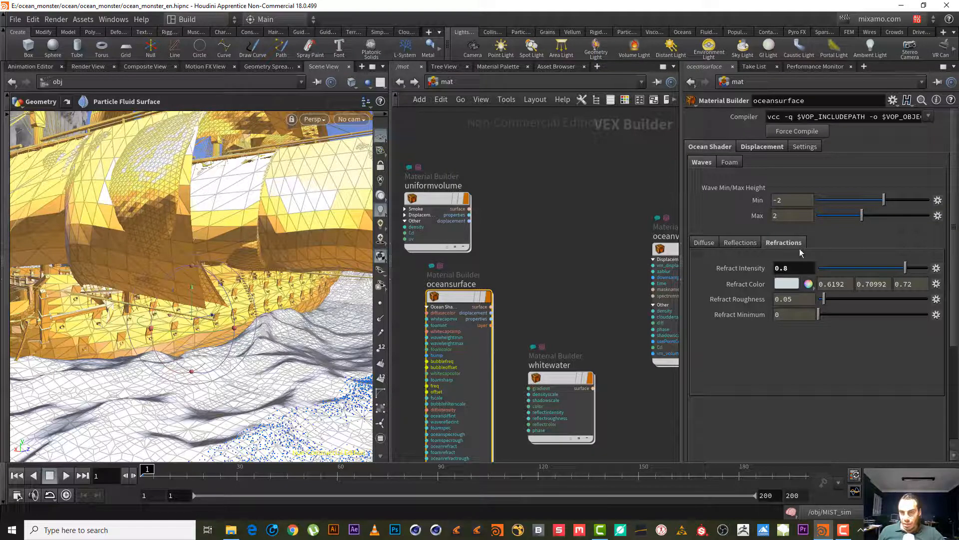
pyautogui.click(749, 243)
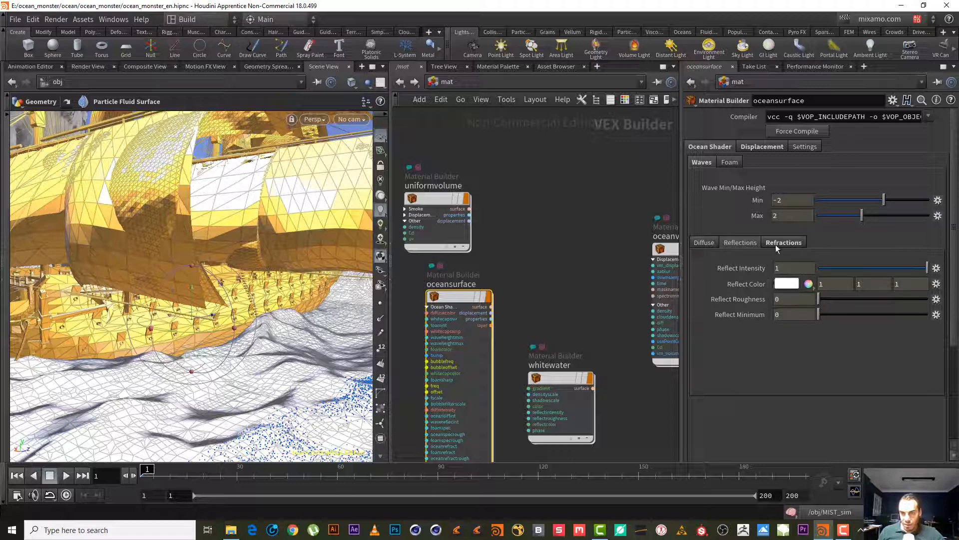
pyautogui.click(777, 245)
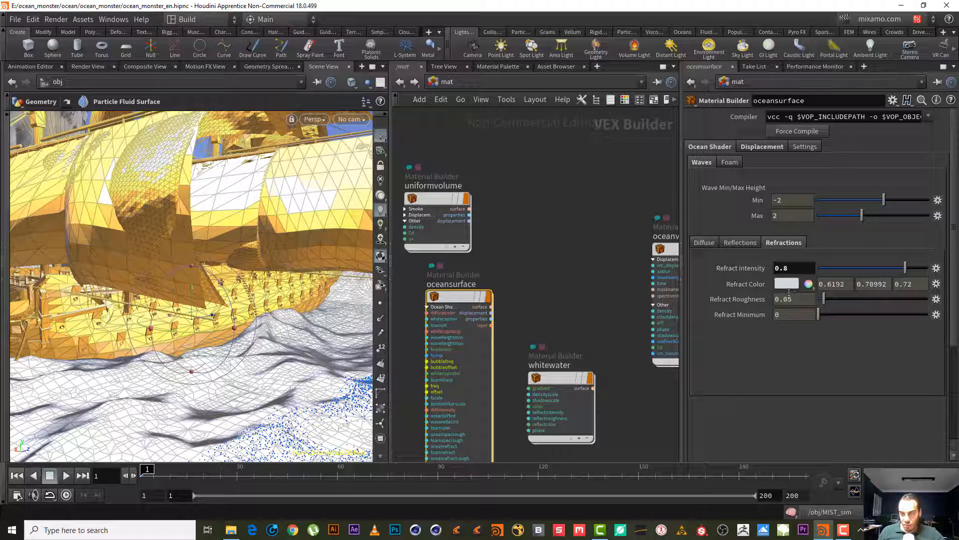
pyautogui.click(712, 243)
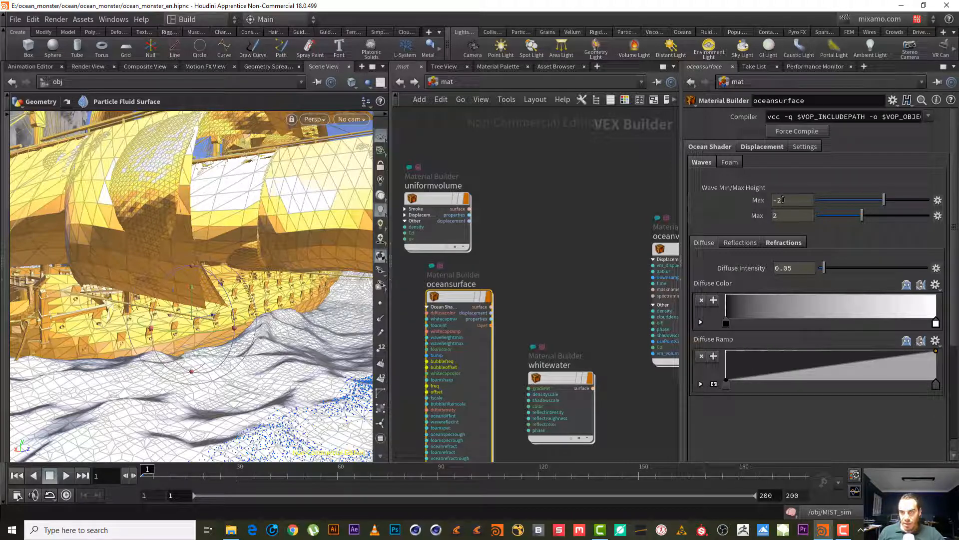
# Step: Go to the object network, enter the wavetank_initial geometry and display its ocean_preview node
pyautogui.click(469, 82)
pyautogui.click(493, 137)
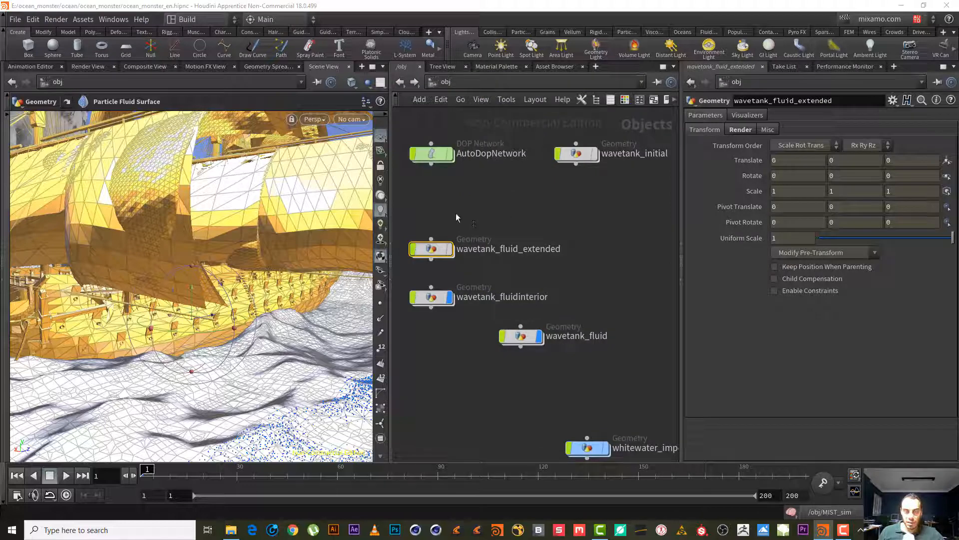
pyautogui.moveTo(482, 209); pyautogui.dragTo(519, 349, button='middle')
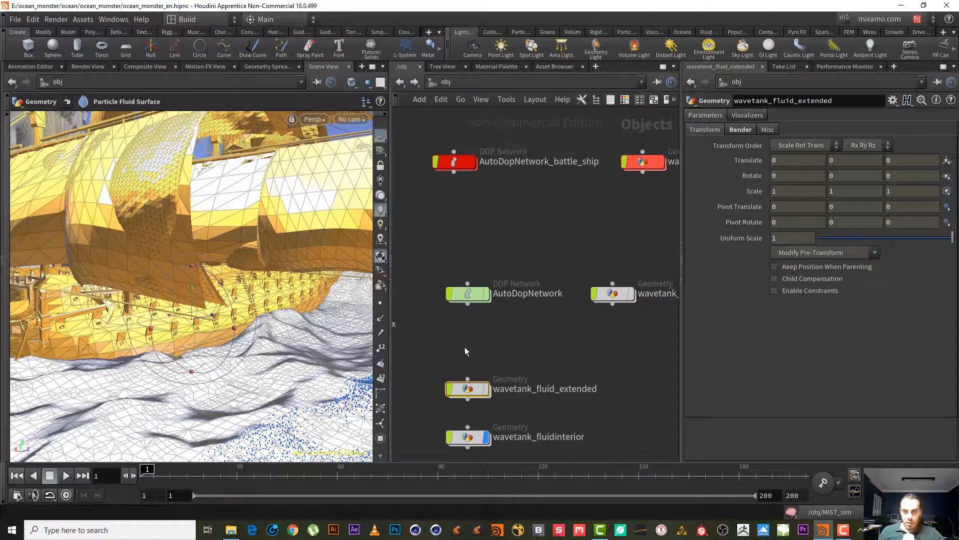
pyautogui.moveTo(606, 358); pyautogui.dragTo(466, 381, button='middle')
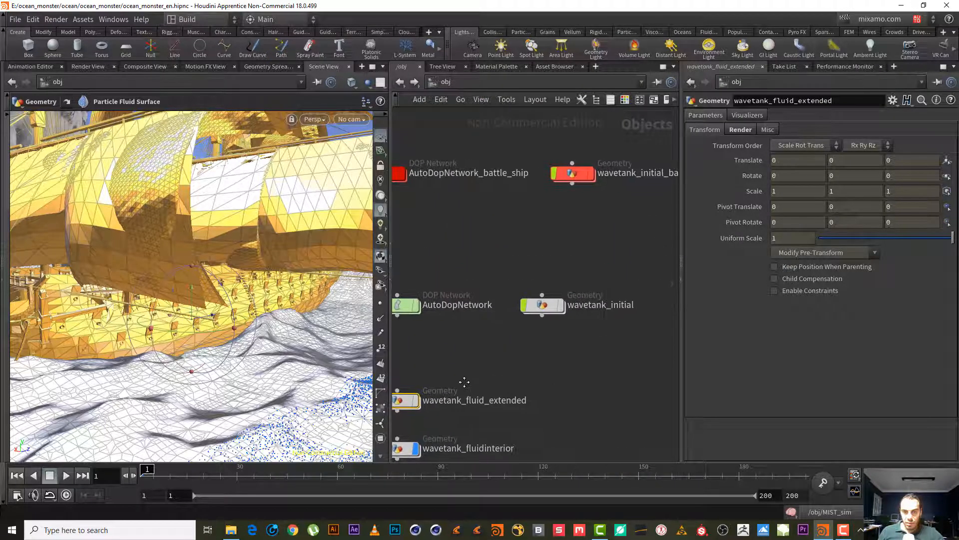
pyautogui.doubleClick(544, 308)
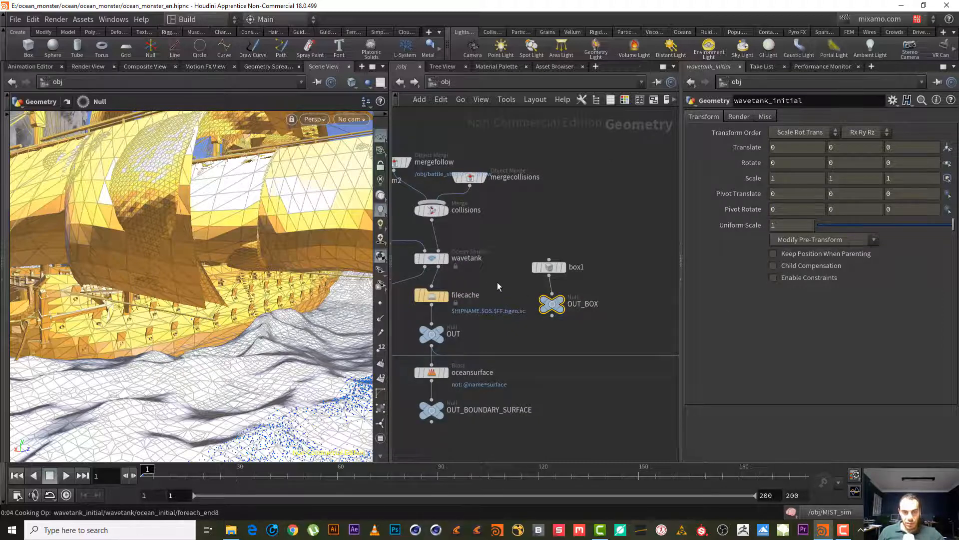
pyautogui.moveTo(435, 260)
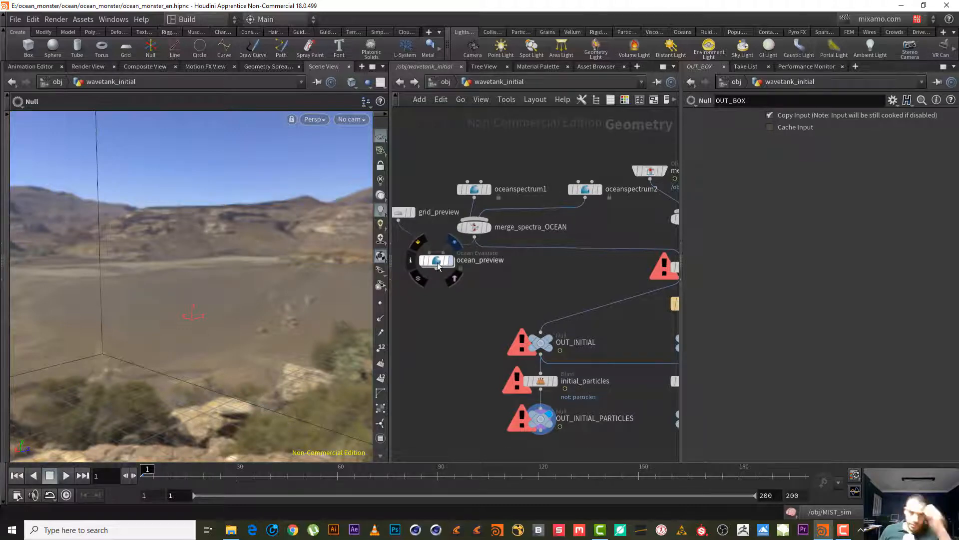
pyautogui.click(453, 241)
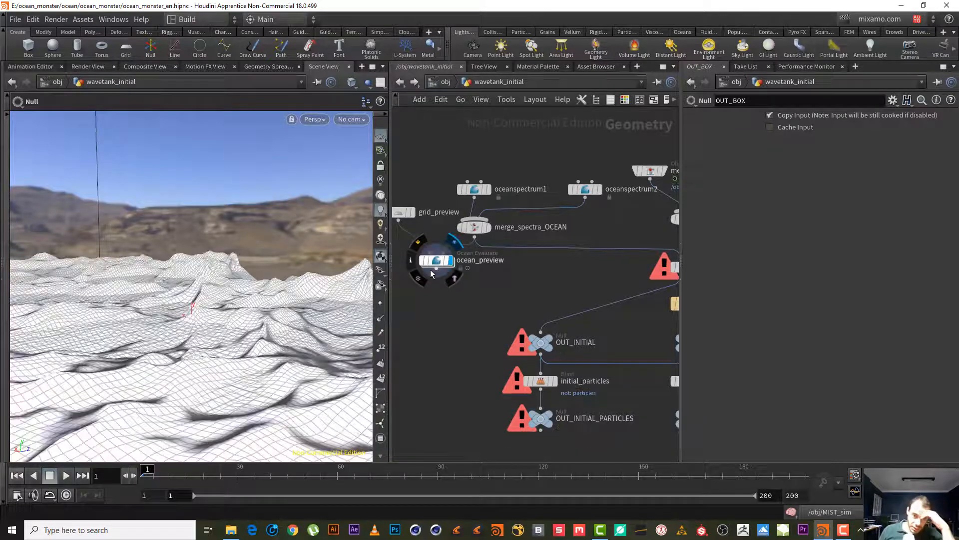
# Step: Read ocean_preview's minimum and maximum heights from its node information and return to the oceansurface material's Wave Min/Max Height settings
pyautogui.click(411, 261)
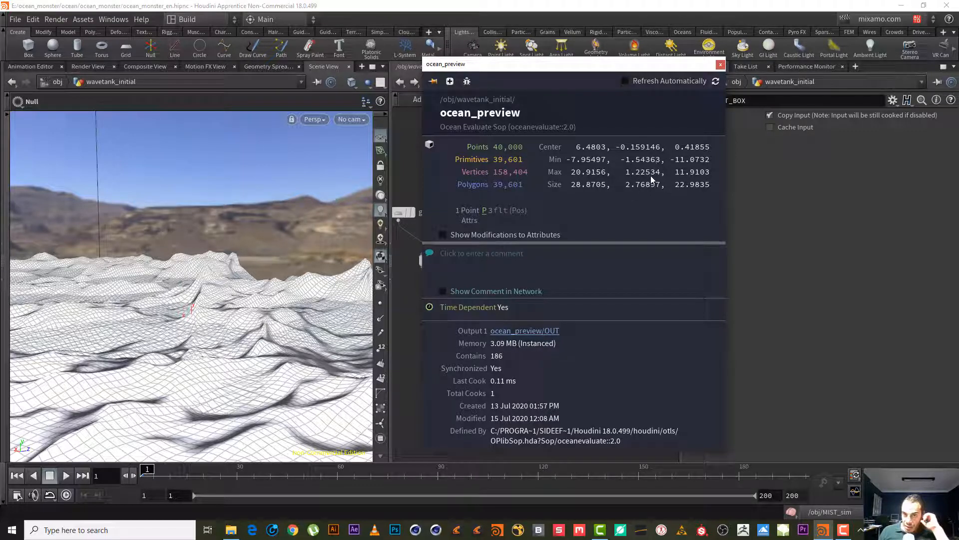
pyautogui.click(720, 64)
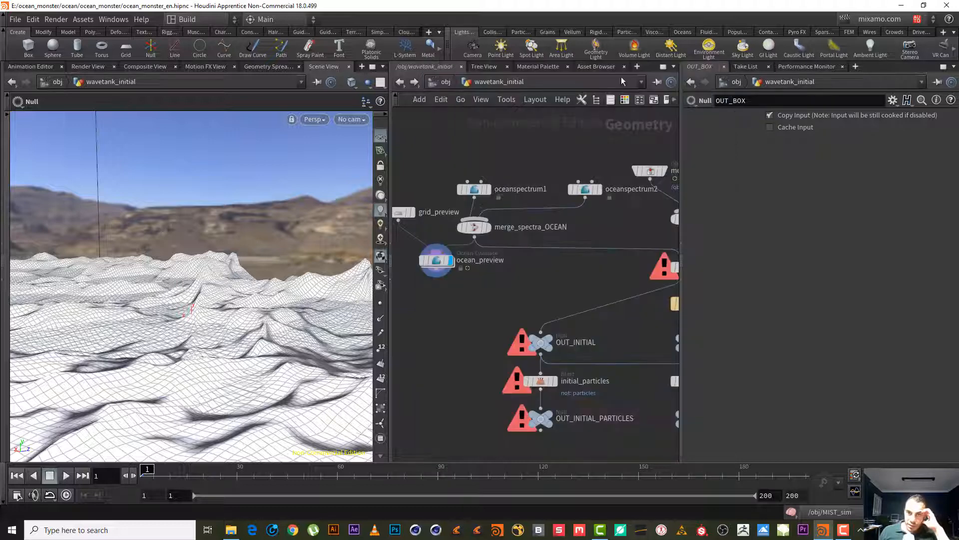
pyautogui.click(445, 82)
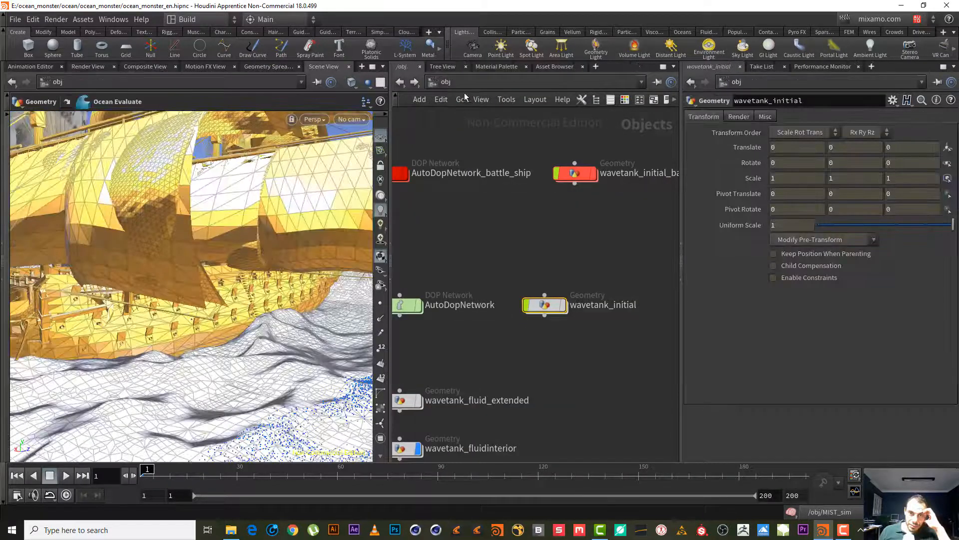
pyautogui.click(466, 83)
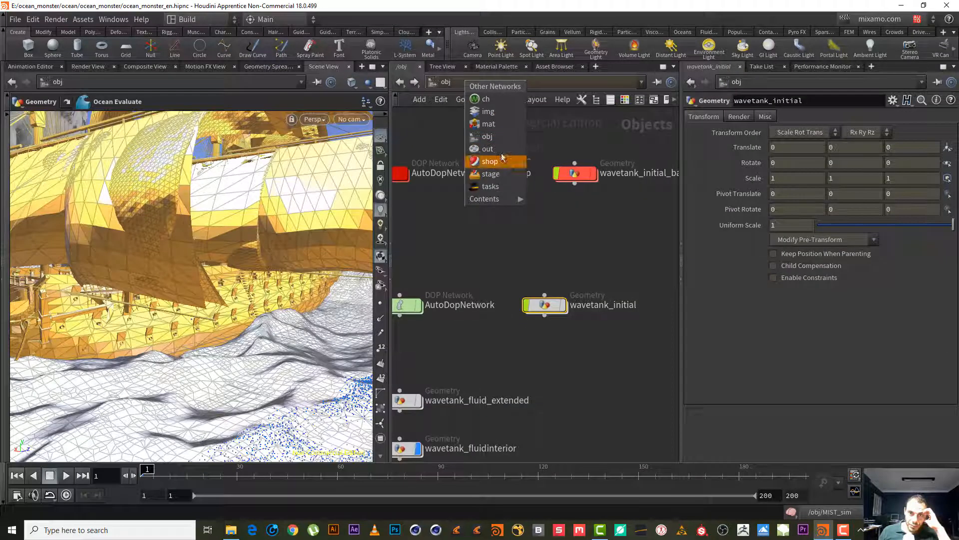
pyautogui.click(507, 125)
pyautogui.moveTo(583, 325); pyautogui.dragTo(559, 430)
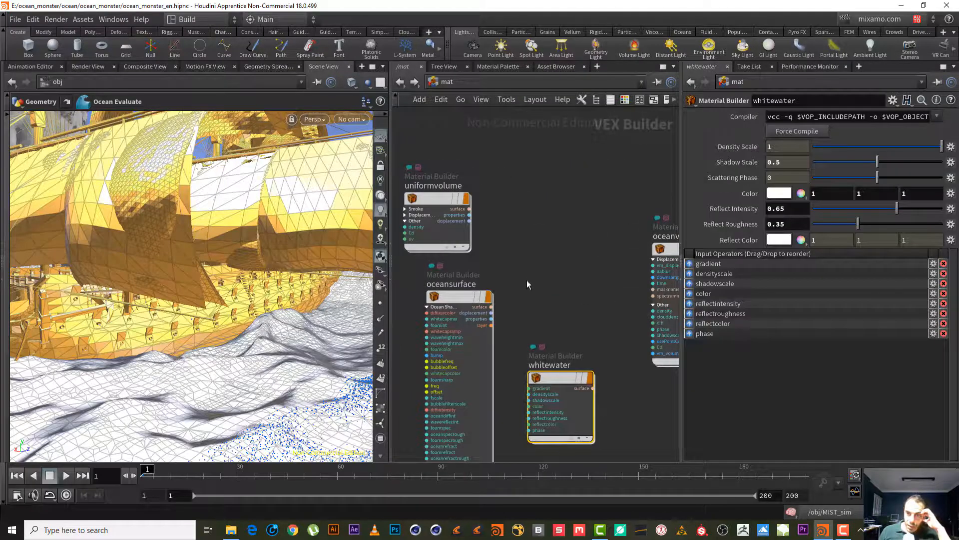
pyautogui.moveTo(524, 279); pyautogui.dragTo(466, 344)
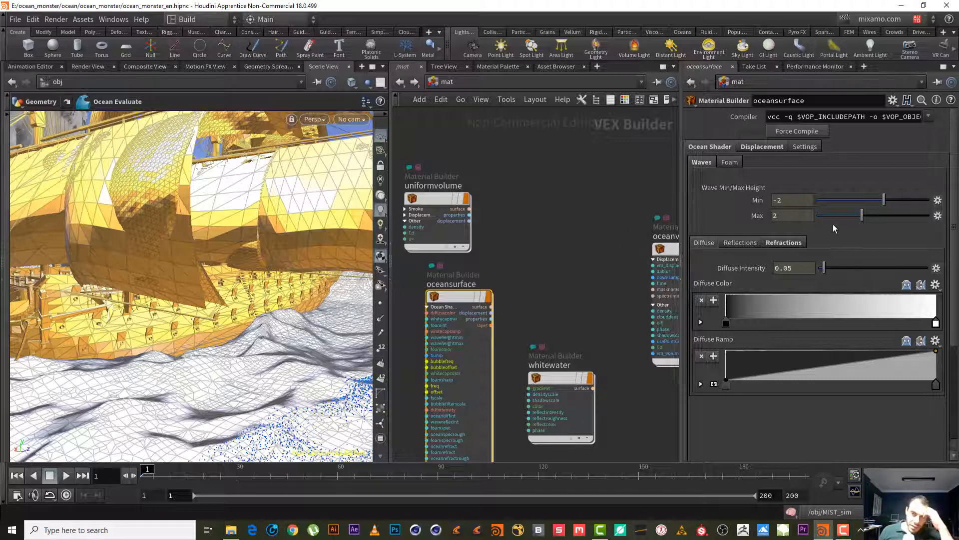
# Step: Go back into wavetank_initial and recheck the vertical bounds of ocean_preview in its node information
pyautogui.click(450, 83)
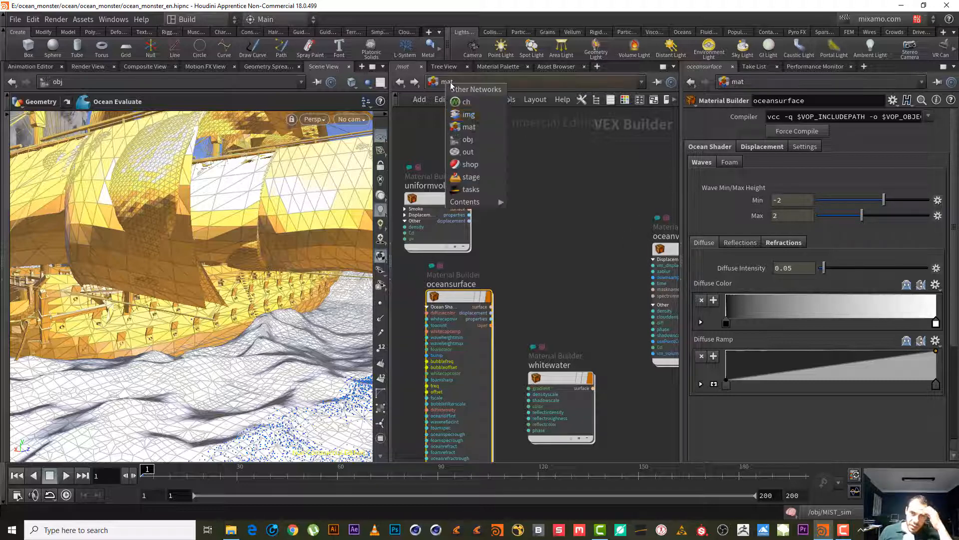
pyautogui.click(482, 139)
pyautogui.moveTo(491, 238); pyautogui.dragTo(692, 211, button='middle')
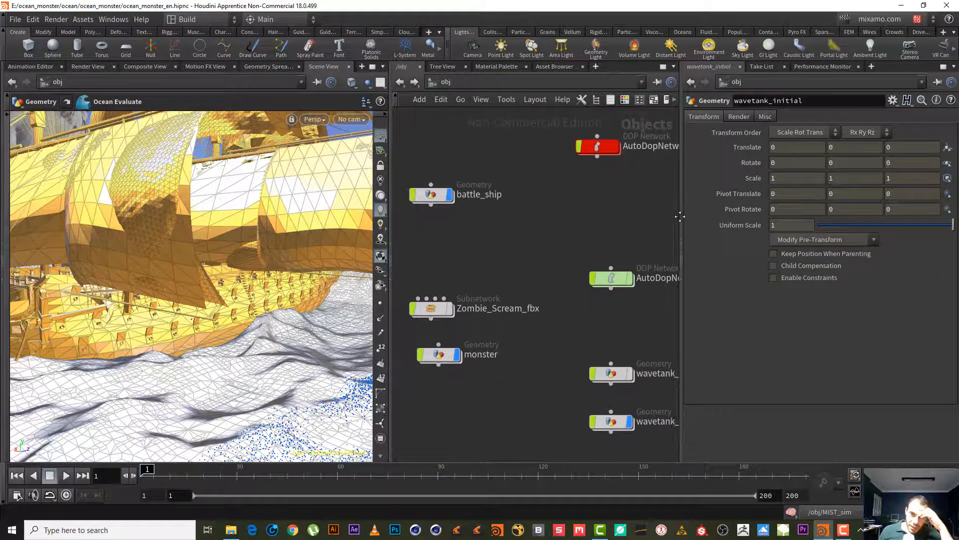
pyautogui.moveTo(608, 253); pyautogui.dragTo(542, 262, button='middle')
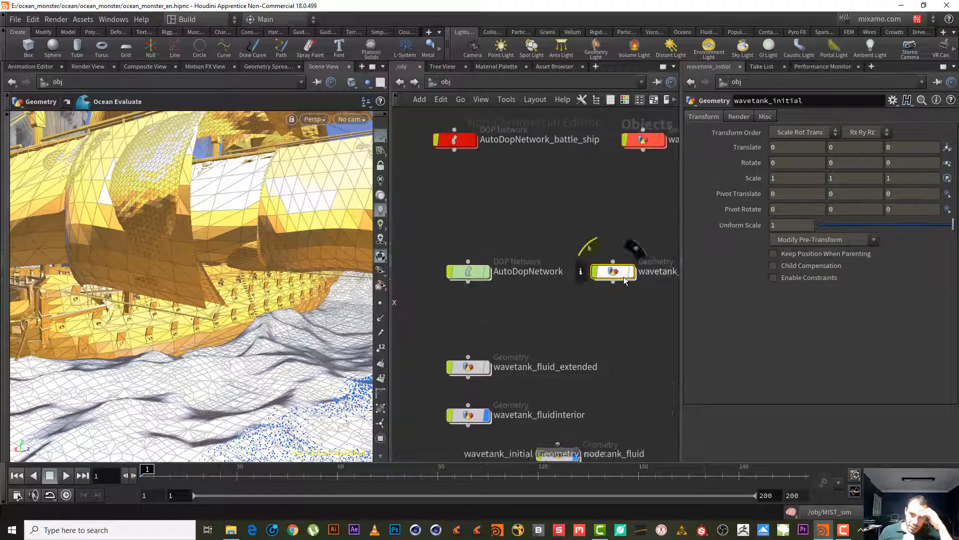
pyautogui.doubleClick(606, 272)
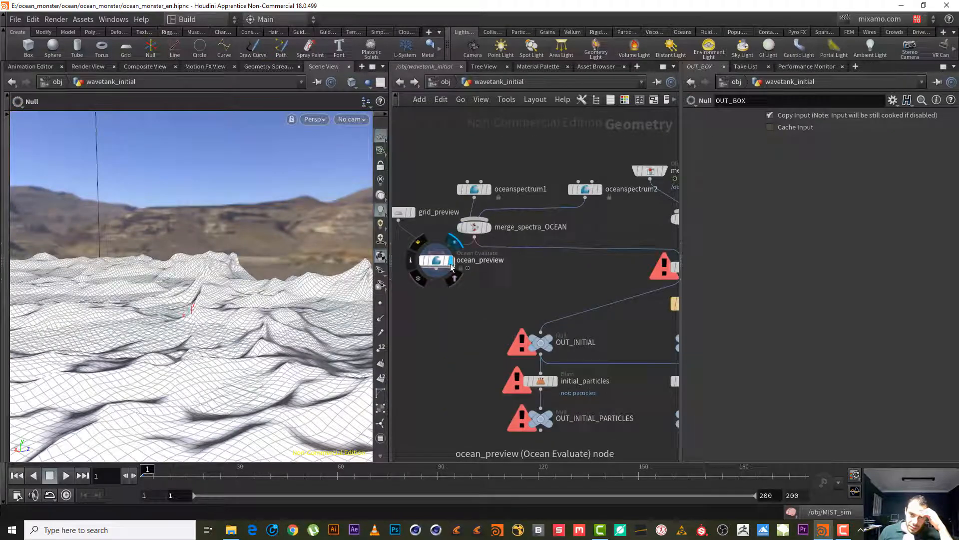
pyautogui.rightClick(432, 262)
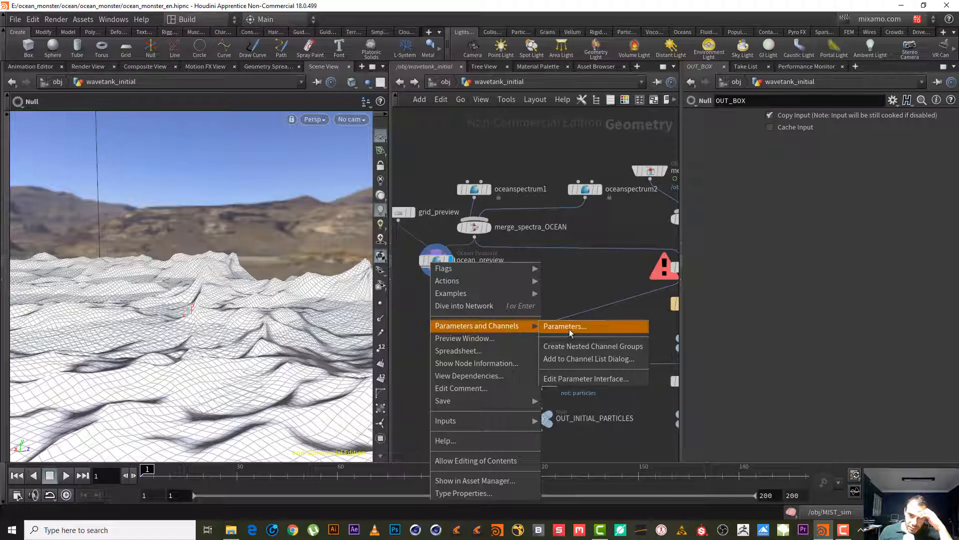
pyautogui.click(569, 328)
pyautogui.click(748, 102)
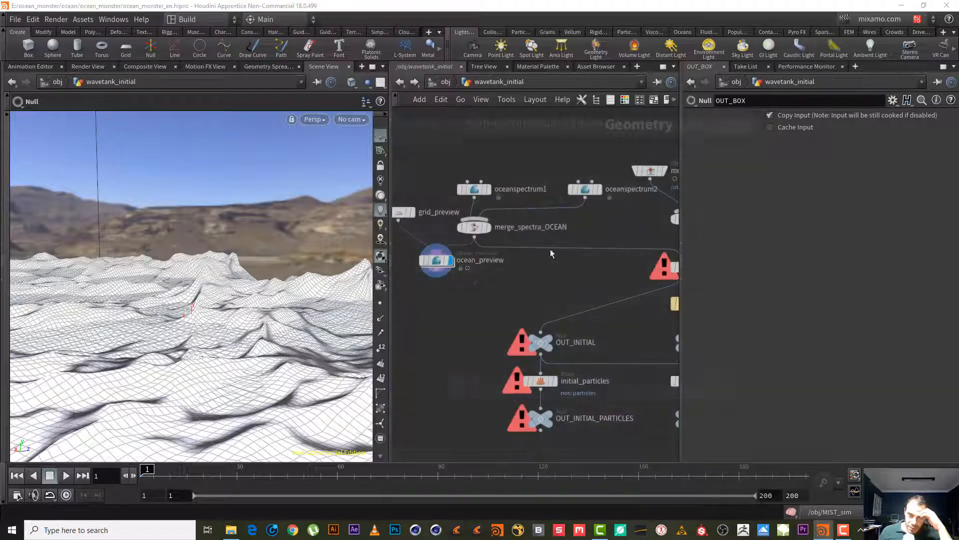
pyautogui.click(414, 262)
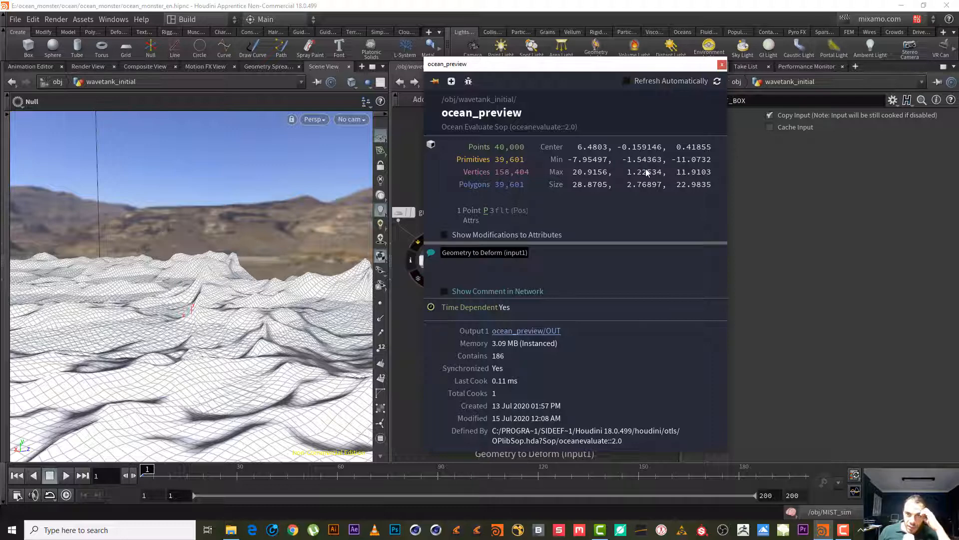
pyautogui.click(722, 65)
# Step: In the mat network, set the oceansurface material's Wave Min/Max Height to a Min of -1.6 and a Max of 1.3
pyautogui.click(437, 82)
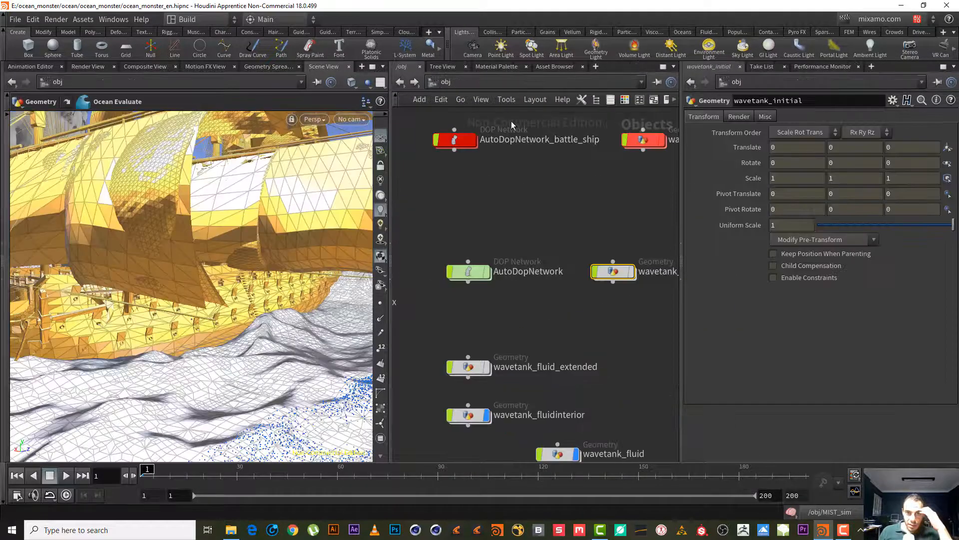
pyautogui.click(508, 86)
pyautogui.click(540, 155)
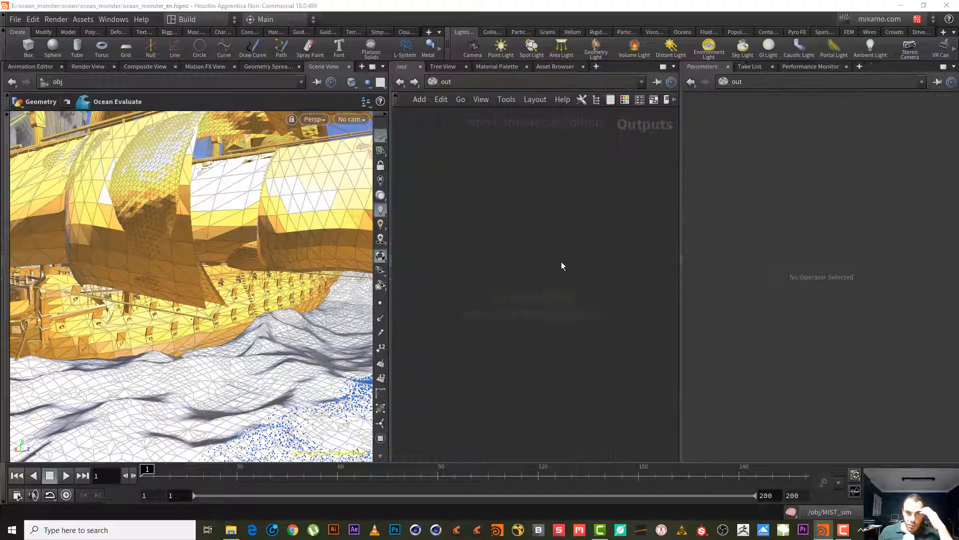
pyautogui.click(487, 83)
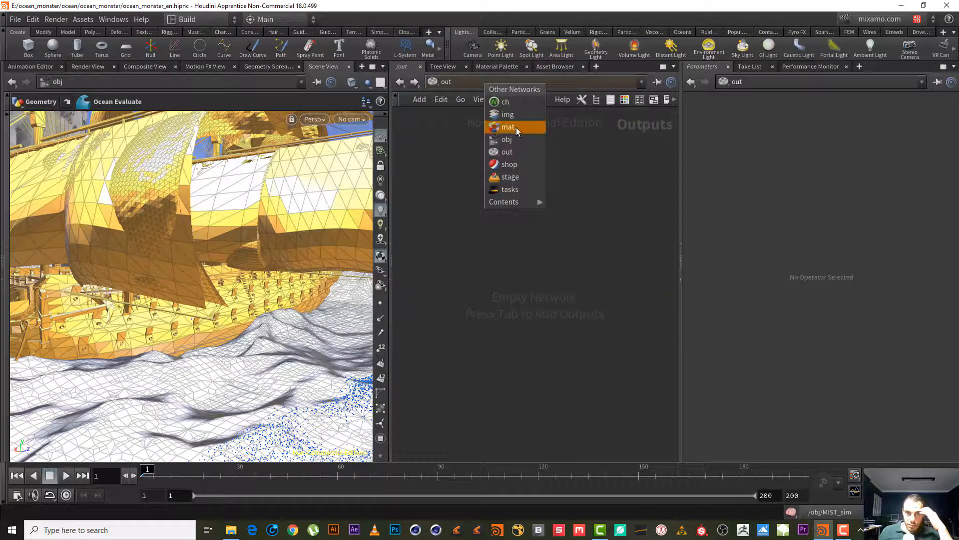
pyautogui.click(517, 128)
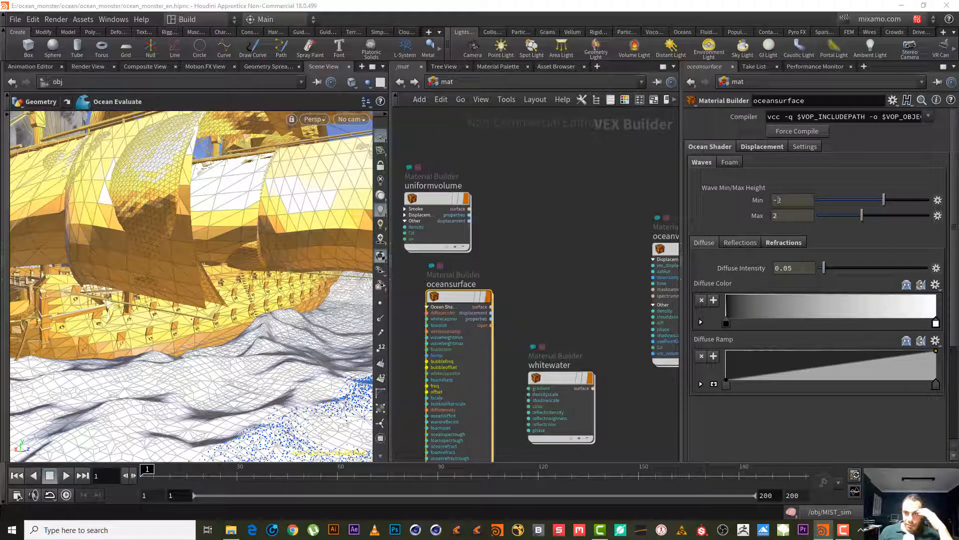
pyautogui.doubleClick(778, 200)
pyautogui.write('-1.6')
pyautogui.press('Return')
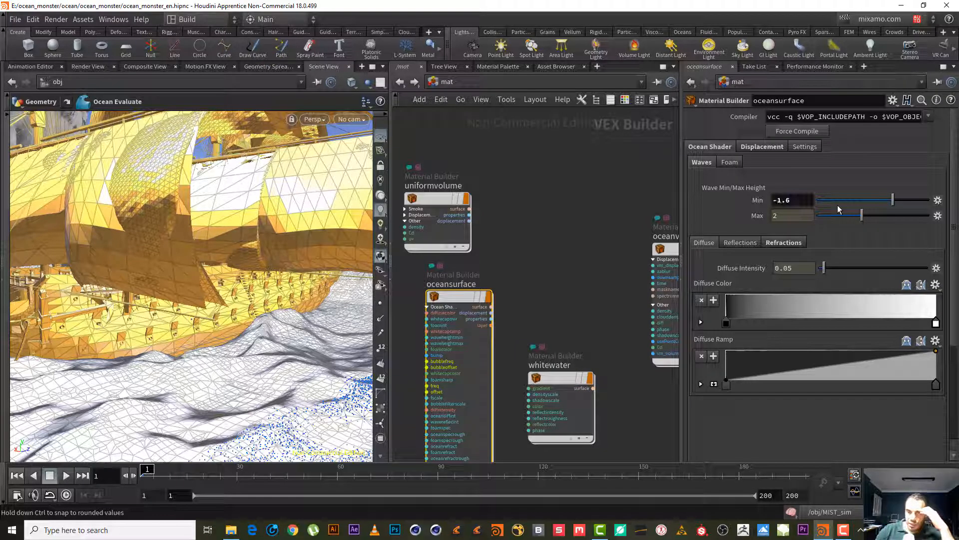
pyautogui.write('1.3')
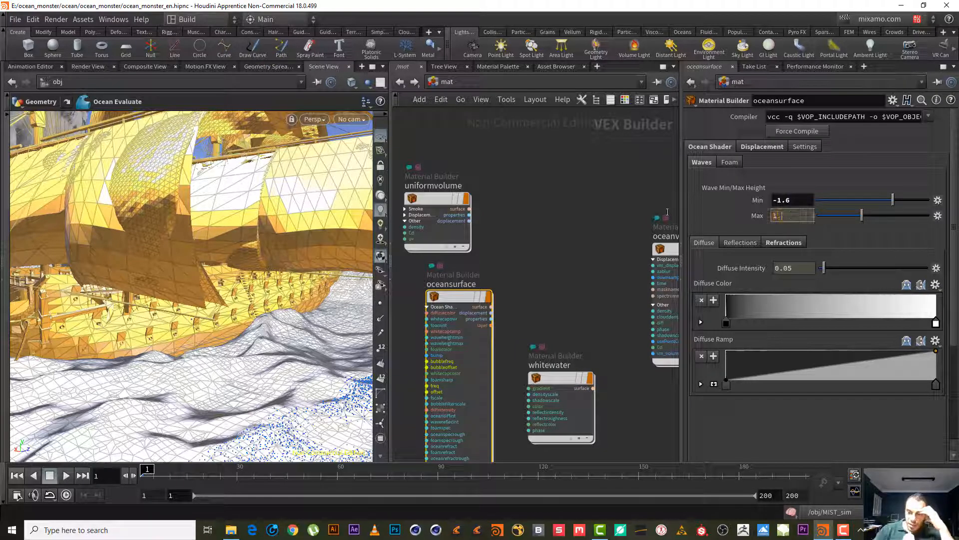
pyautogui.press('Return')
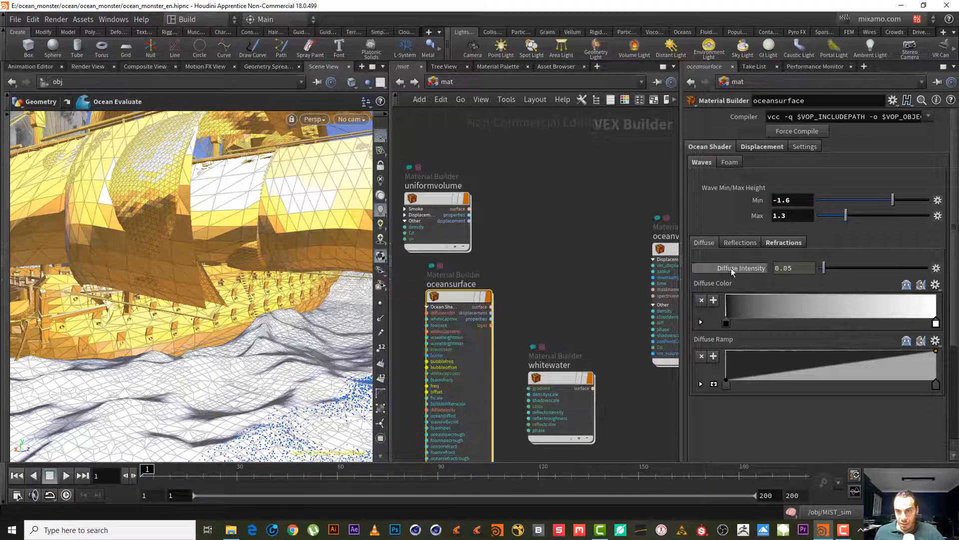
# Step: Review the oceanvolume material's parameters and the oceansurface material's Displacement, Settings and Waves parameters
pyautogui.moveTo(616, 265); pyautogui.dragTo(578, 251, button='middle')
pyautogui.click(665, 257)
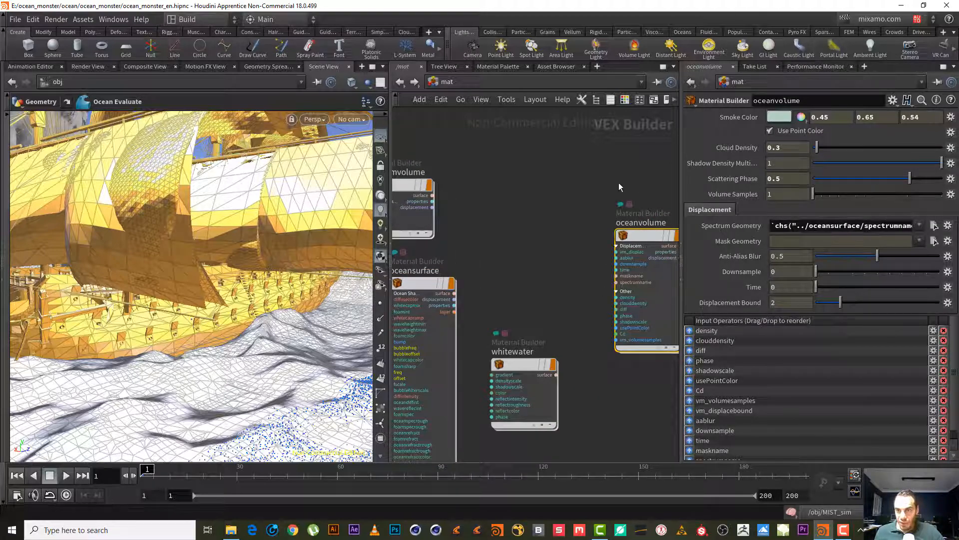
pyautogui.click(431, 310)
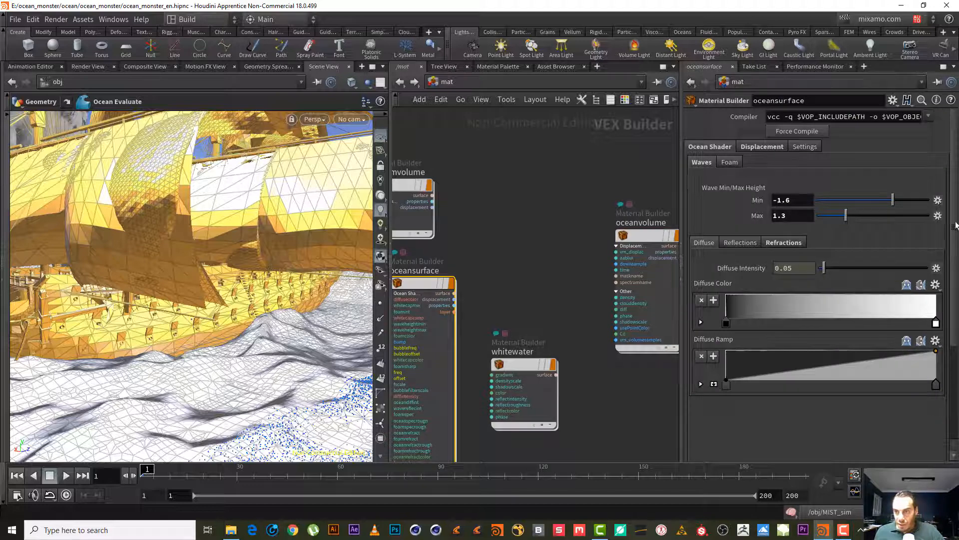
pyautogui.click(764, 146)
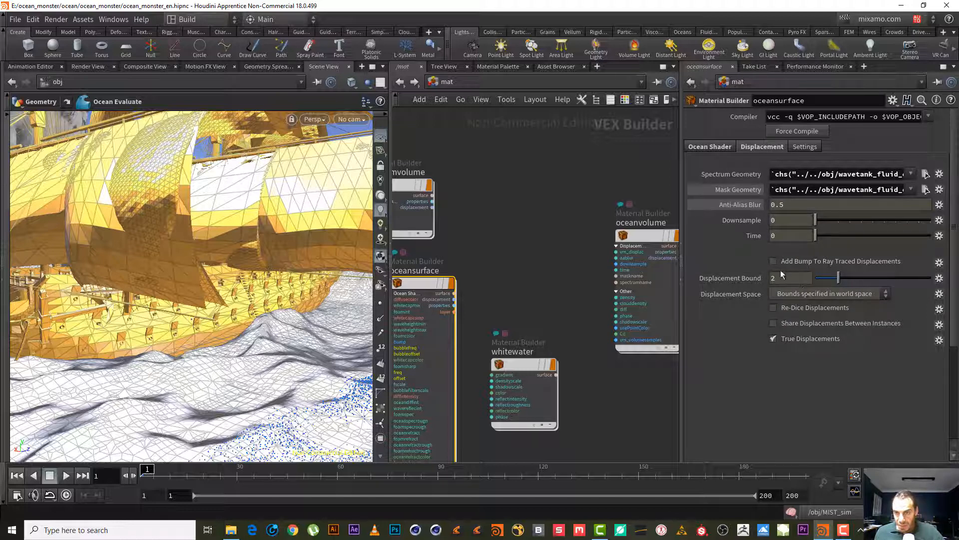
pyautogui.click(806, 148)
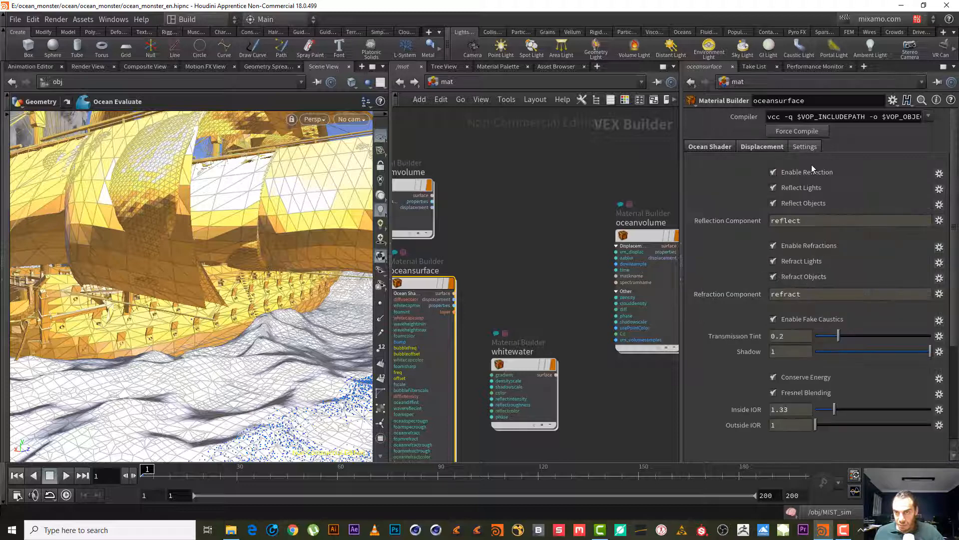
pyautogui.click(714, 146)
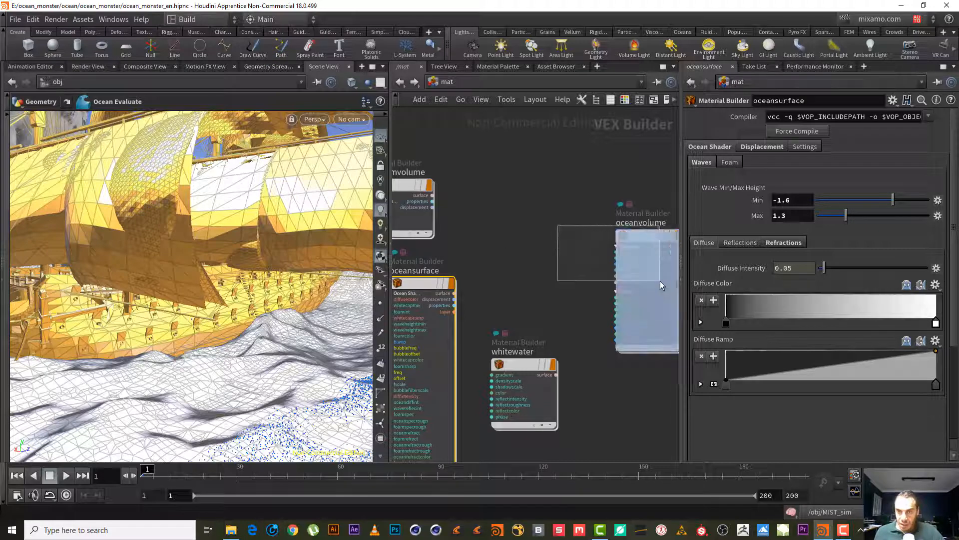
pyautogui.click(660, 280)
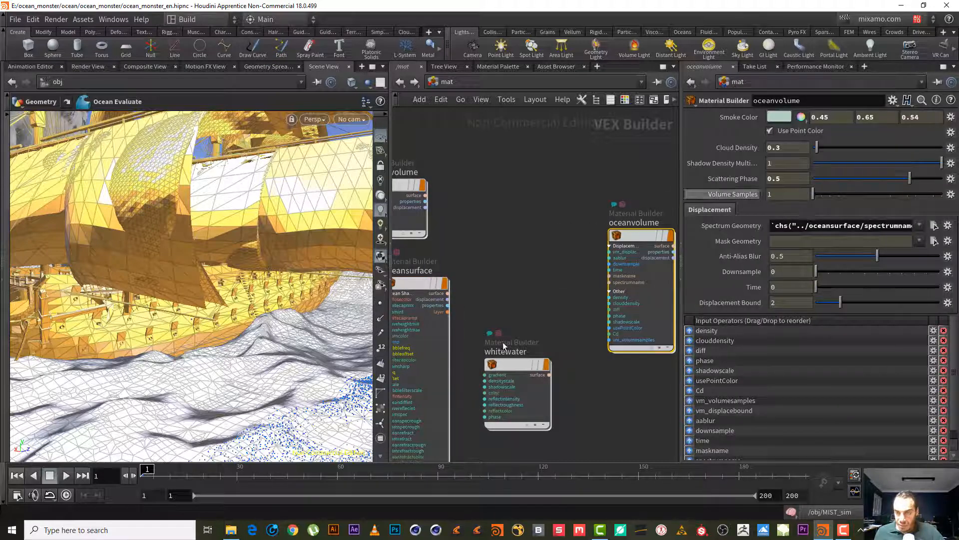
pyautogui.moveTo(517, 292); pyautogui.dragTo(560, 282, button='middle')
pyautogui.click(439, 317)
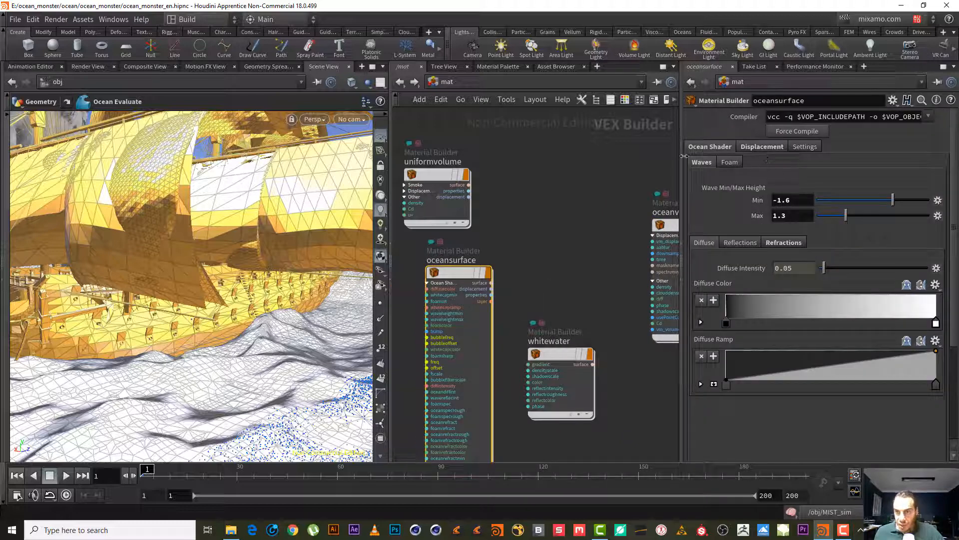
# Step: Check oceansurface's Foam parameters, then go into wavetank_initial and add an Ocean Foam node fed by merge_spectra_OCEAN
pyautogui.click(729, 162)
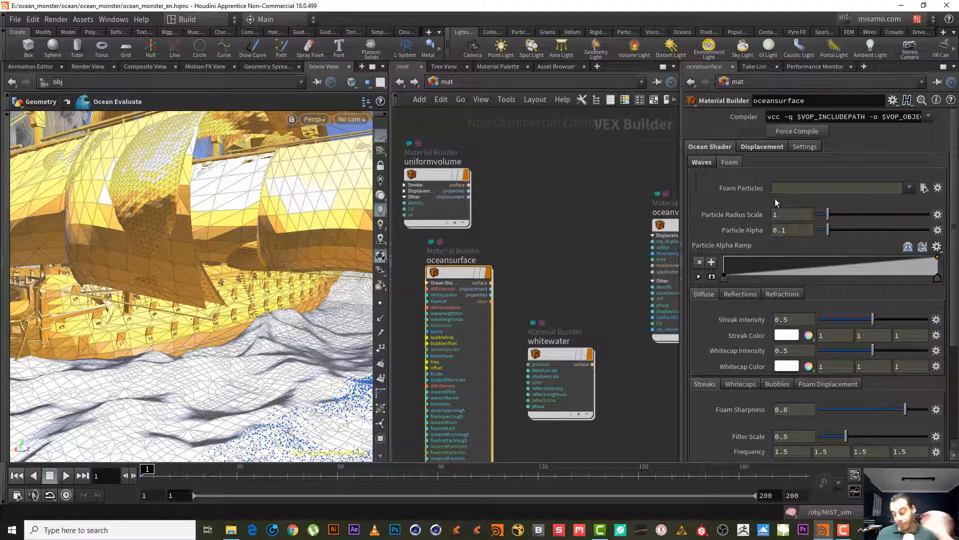
pyautogui.click(468, 82)
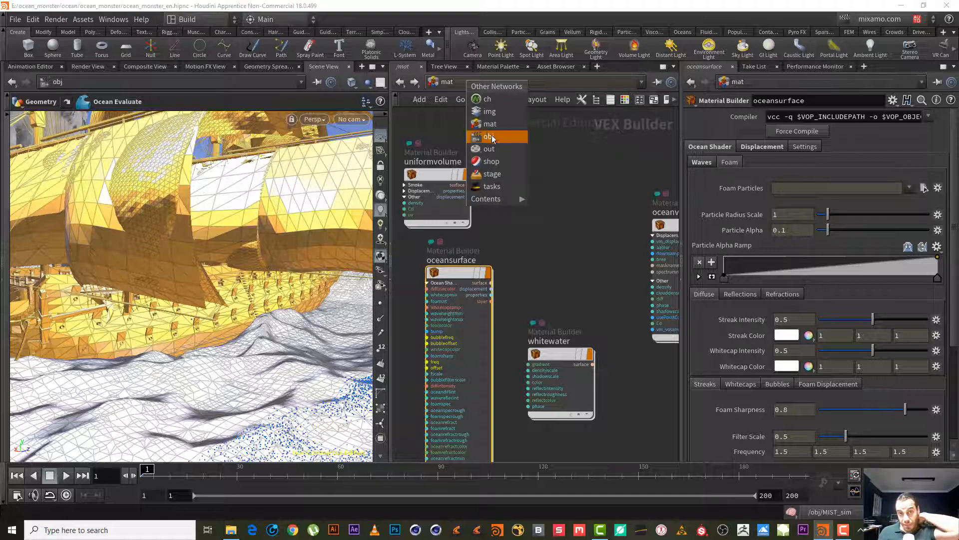
pyautogui.click(483, 132)
pyautogui.doubleClick(612, 271)
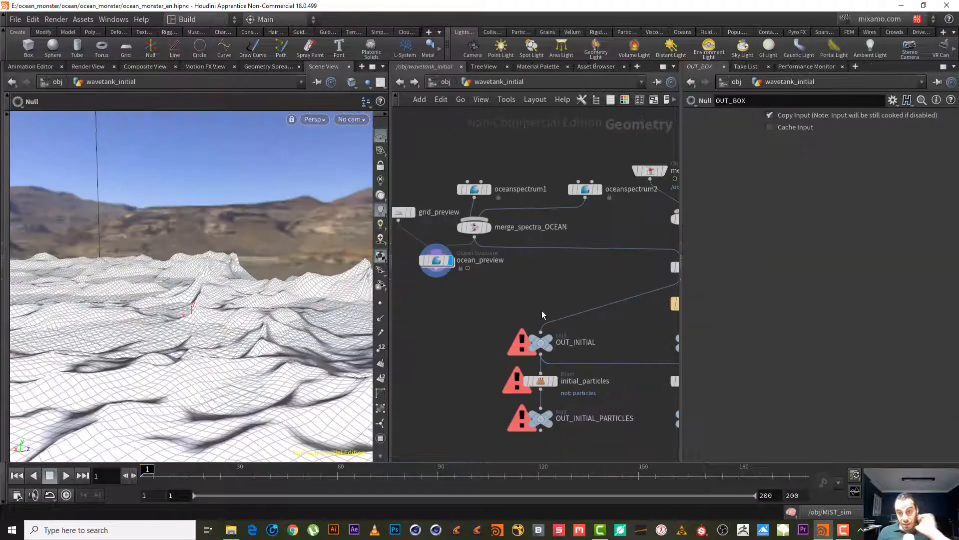
pyautogui.click(454, 230)
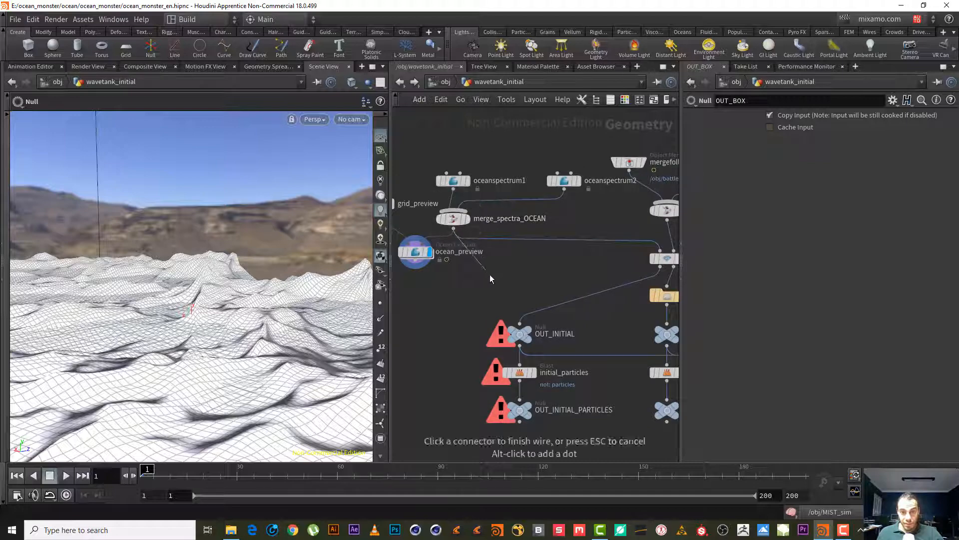
pyautogui.press('Tab')
pyautogui.write('f')
pyautogui.press('BackSpace')
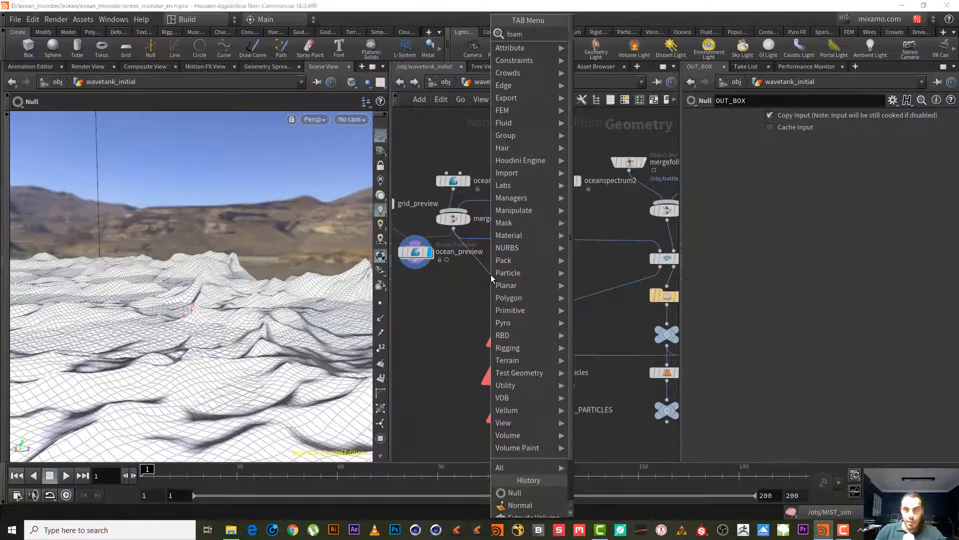
pyautogui.press('Escape')
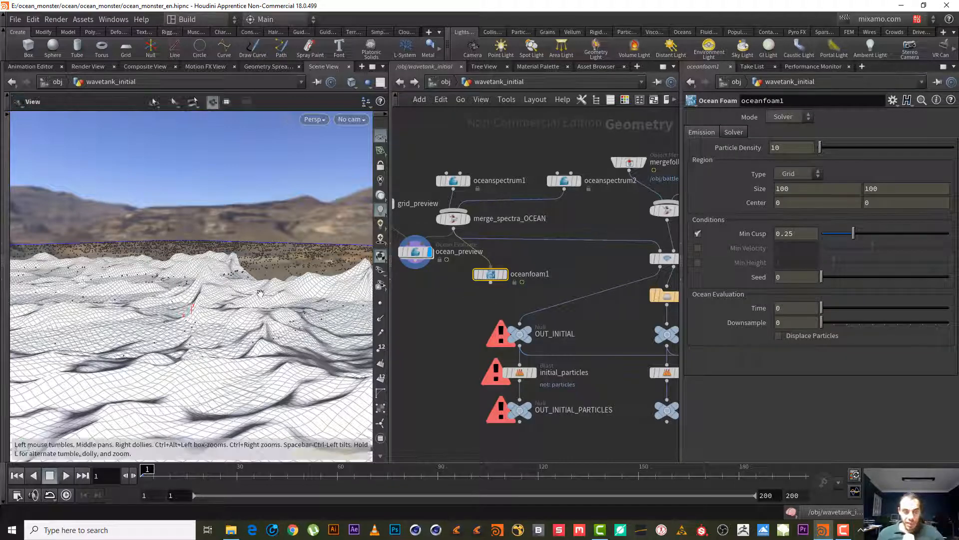
# Step: Examine the foam particles from the Ocean Foam node against the ocean_preview surface from several angles
pyautogui.keyDown('alt'); pyautogui.moveTo(233, 303); pyautogui.dragTo(245, 274, button='right'); pyautogui.keyUp('alt')
pyautogui.keyDown('alt'); pyautogui.moveTo(245, 293); pyautogui.dragTo(238, 292); pyautogui.keyUp('alt')
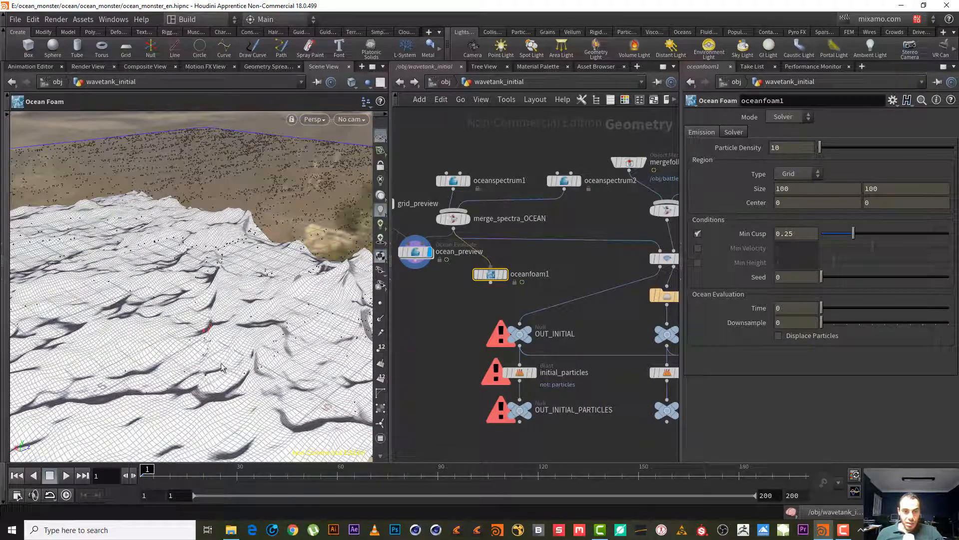
pyautogui.keyDown('alt'); pyautogui.moveTo(222, 367); pyautogui.dragTo(353, 345, button='right'); pyautogui.keyUp('alt')
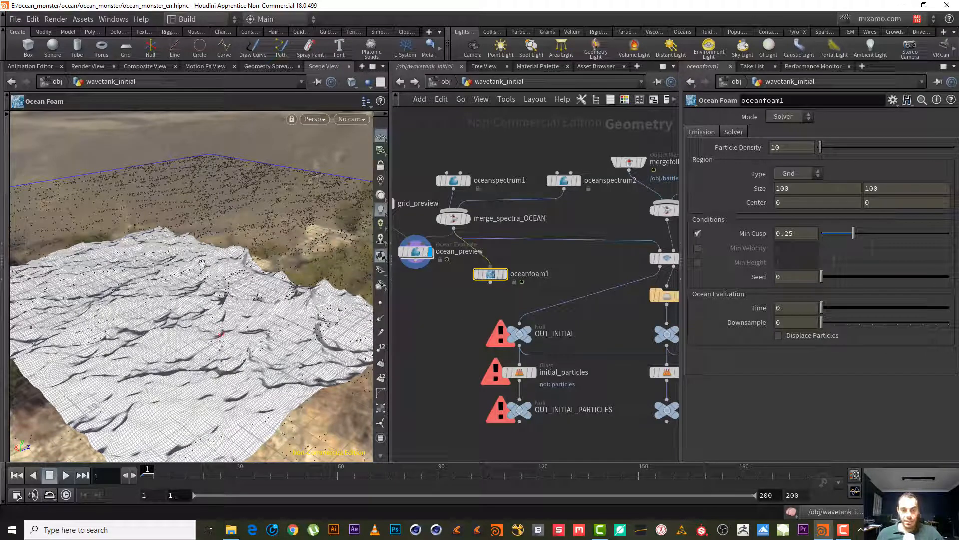
pyautogui.keyDown('alt'); pyautogui.moveTo(199, 260); pyautogui.dragTo(284, 258, button='right'); pyautogui.keyUp('alt')
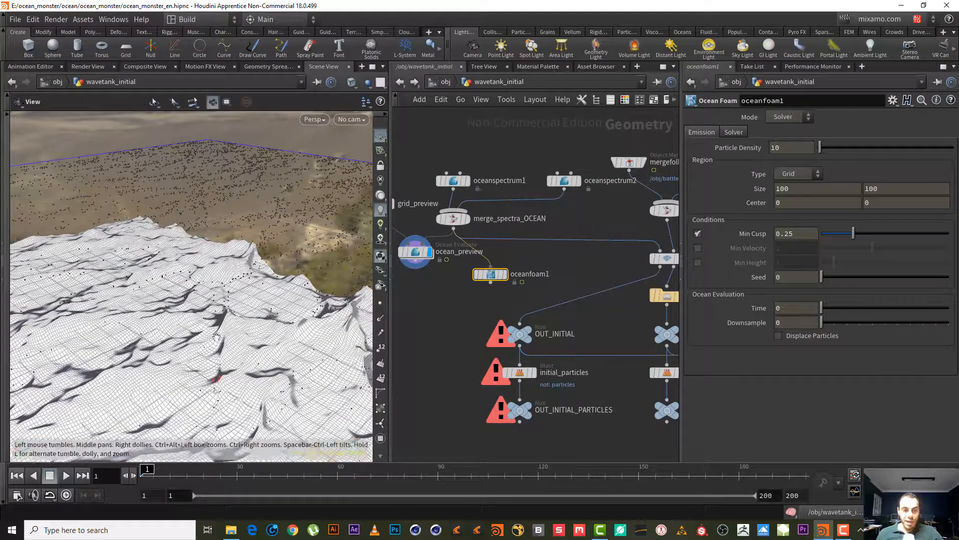
pyautogui.keyDown('alt'); pyautogui.moveTo(169, 362); pyautogui.dragTo(214, 349, button='right'); pyautogui.keyUp('alt')
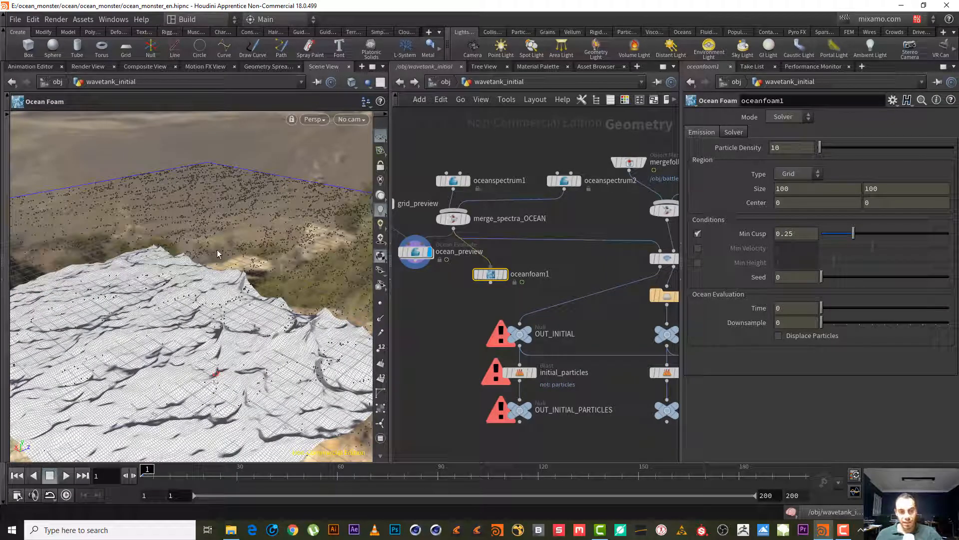
pyautogui.keyDown('alt'); pyautogui.moveTo(217, 254); pyautogui.dragTo(149, 279); pyautogui.keyUp('alt')
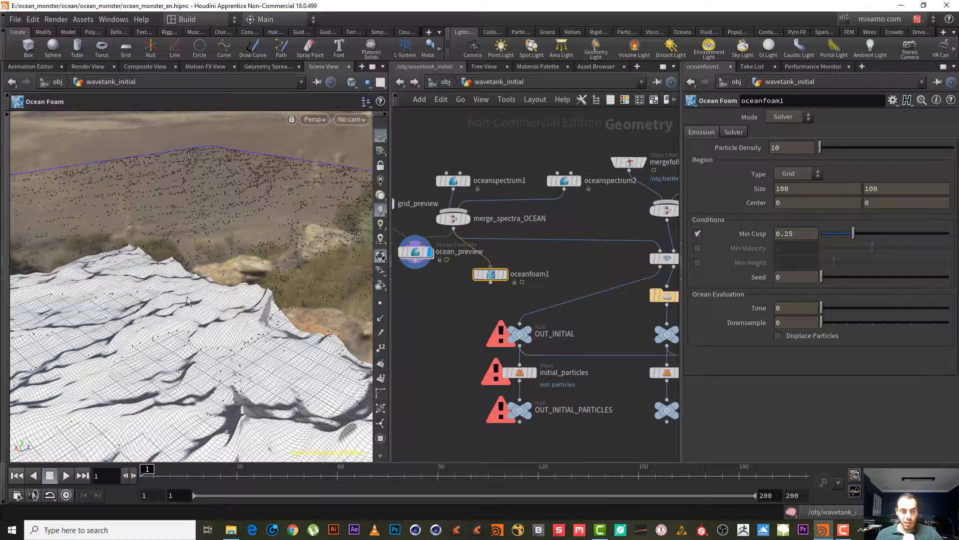
pyautogui.keyDown('alt'); pyautogui.moveTo(189, 301); pyautogui.dragTo(154, 282, button='right'); pyautogui.keyUp('alt')
pyautogui.keyDown('alt'); pyautogui.moveTo(266, 389); pyautogui.dragTo(199, 329, button='right'); pyautogui.keyUp('alt')
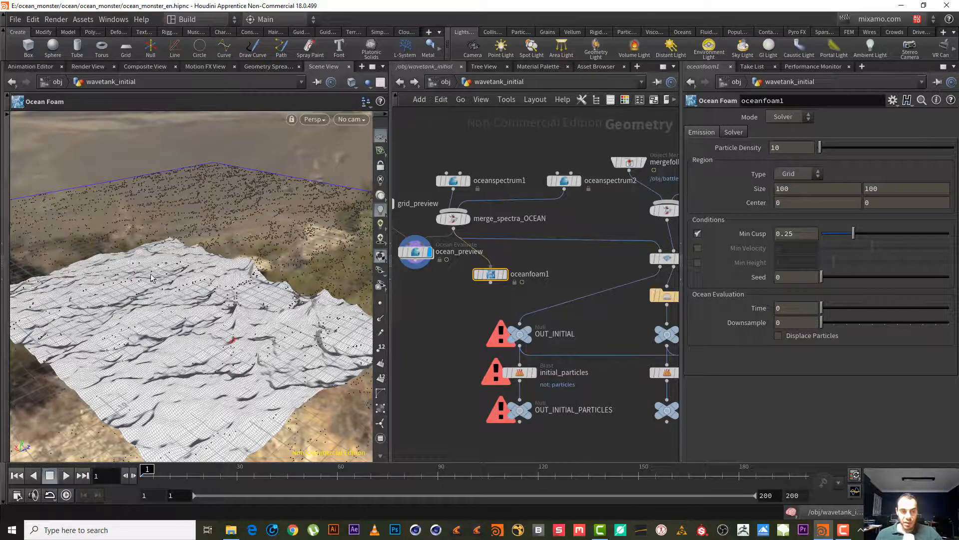
pyautogui.keyDown('alt'); pyautogui.moveTo(156, 293); pyautogui.dragTo(190, 287, button='right'); pyautogui.keyUp('alt')
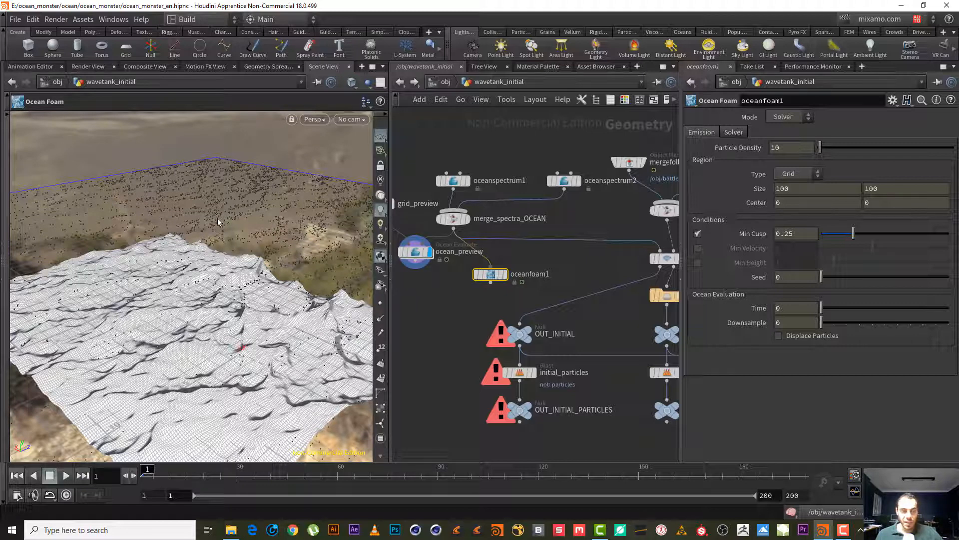
# Step: Go into wavetank_fluid_extended and inspect the fluid surface around the ship-shaped area up close
pyautogui.click(451, 86)
pyautogui.moveTo(548, 224); pyautogui.dragTo(515, 195, button='middle')
pyautogui.doubleClick(472, 223)
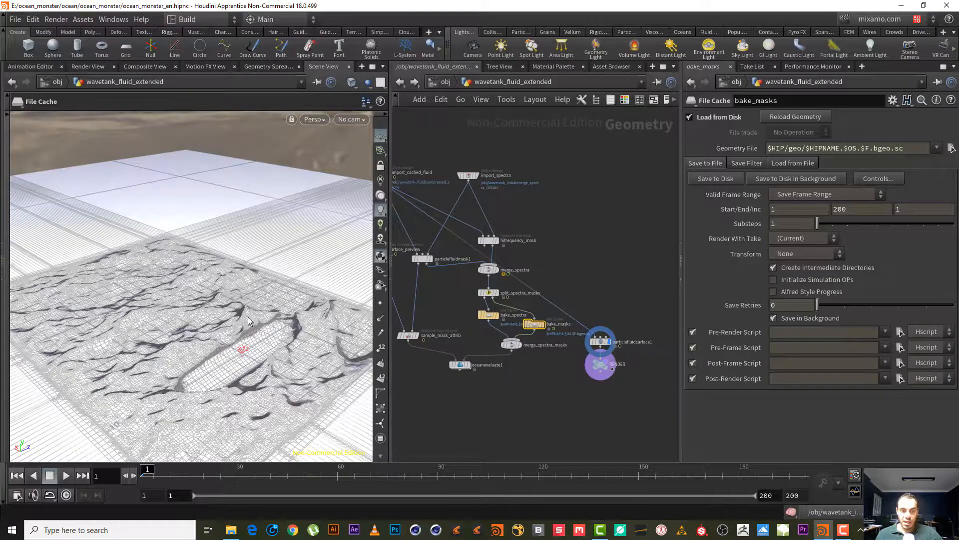
pyautogui.keyDown('alt'); pyautogui.moveTo(290, 240); pyautogui.dragTo(282, 302, button='right'); pyautogui.keyUp('alt')
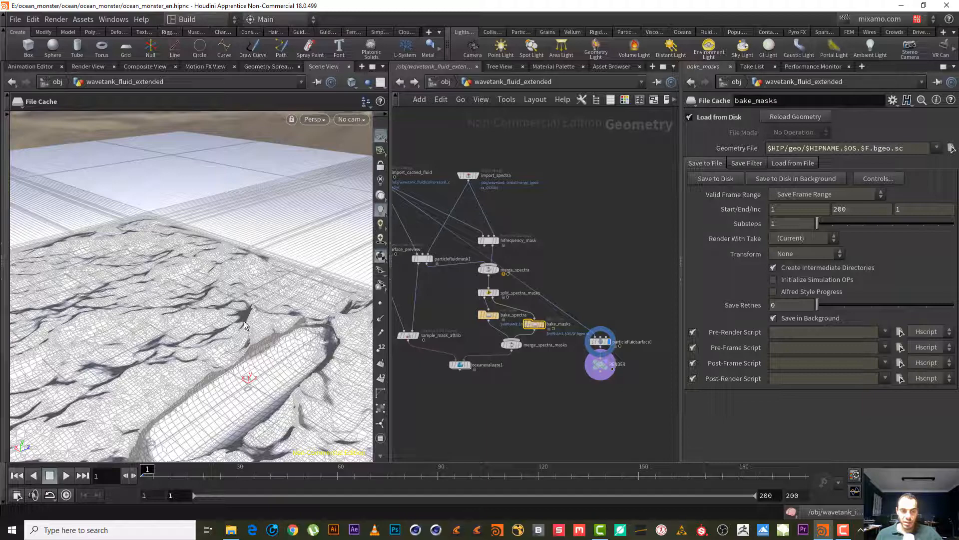
# Step: Return to the object level, look inside battle_ship at its displayed geometry, and come back out
pyautogui.click(400, 82)
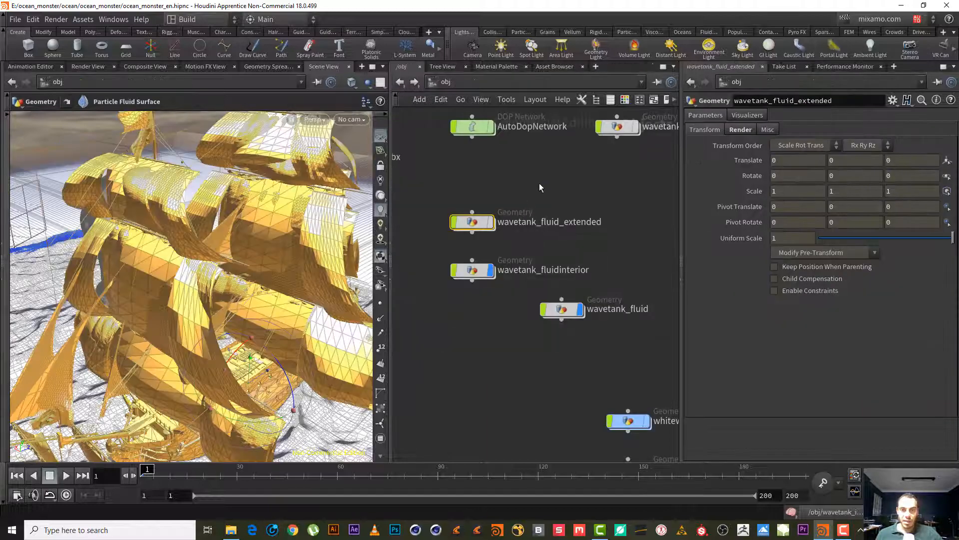
pyautogui.moveTo(504, 262); pyautogui.dragTo(513, 321, button='middle')
pyautogui.scroll(-5, 513, 320)
pyautogui.scroll(4, 496, 263)
pyautogui.moveTo(497, 260); pyautogui.dragTo(643, 273, button='middle')
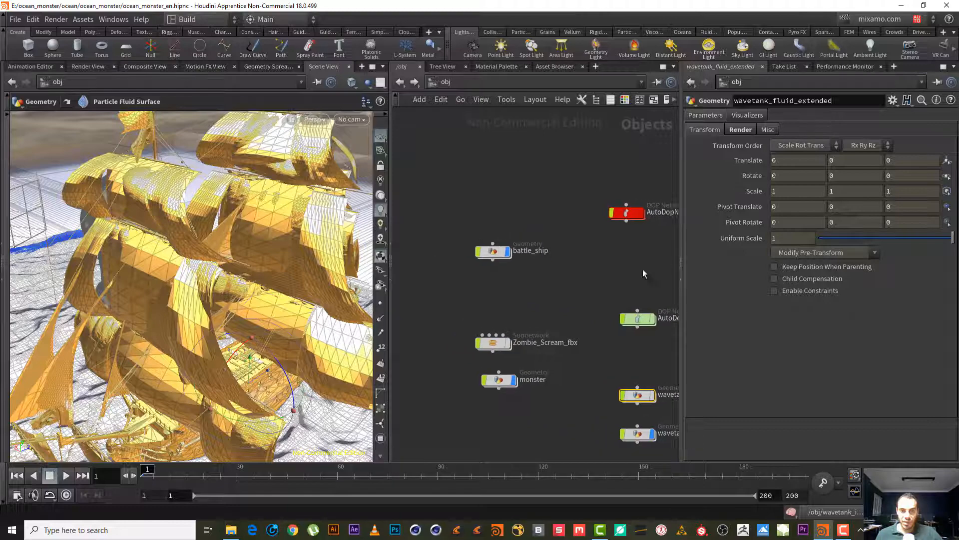
pyautogui.doubleClick(489, 253)
pyautogui.press('h')
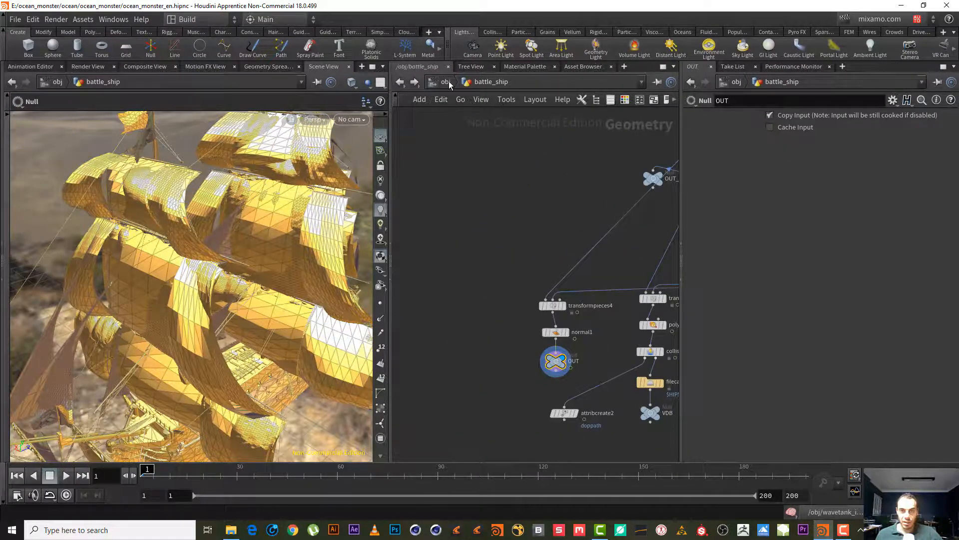
pyautogui.press('u')
# Step: In wavetank_initial, add a File Cache node after oceanfoam1
pyautogui.moveTo(522, 277); pyautogui.dragTo(407, 252, button='middle')
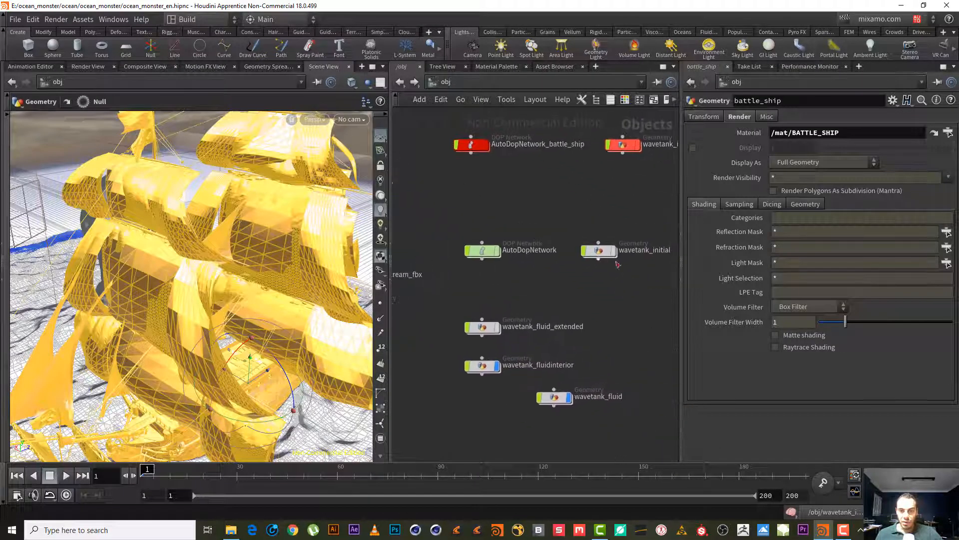
pyautogui.doubleClick(601, 253)
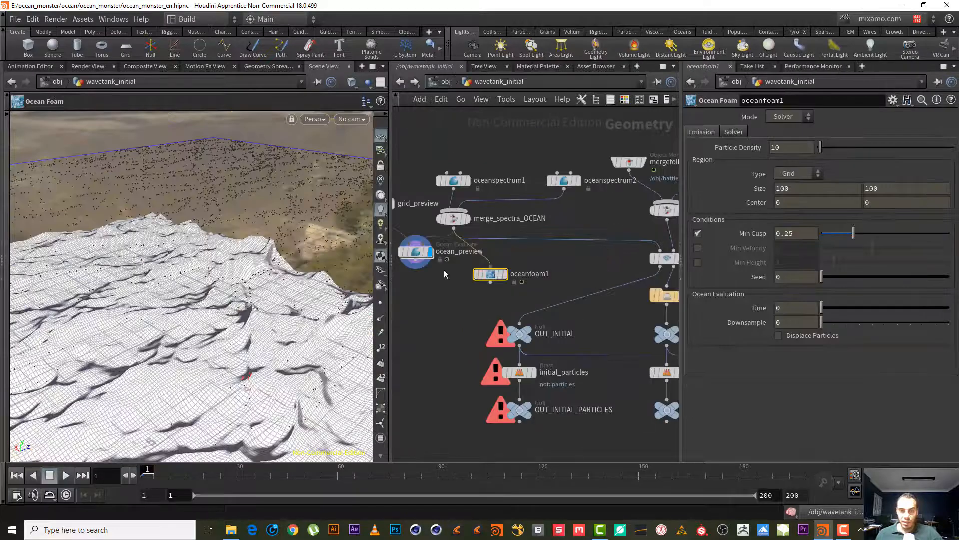
pyautogui.click(490, 282)
pyautogui.press('Tab')
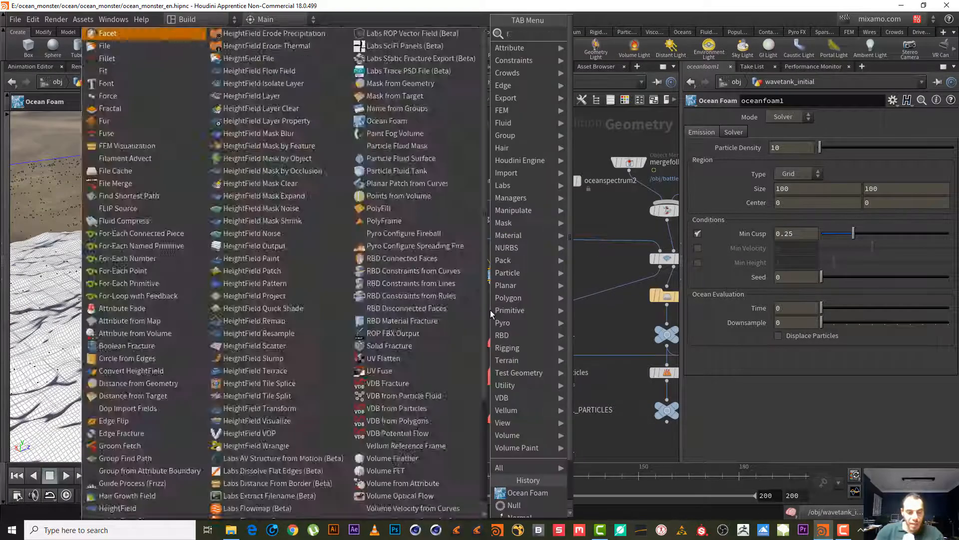
pyautogui.write('fil')
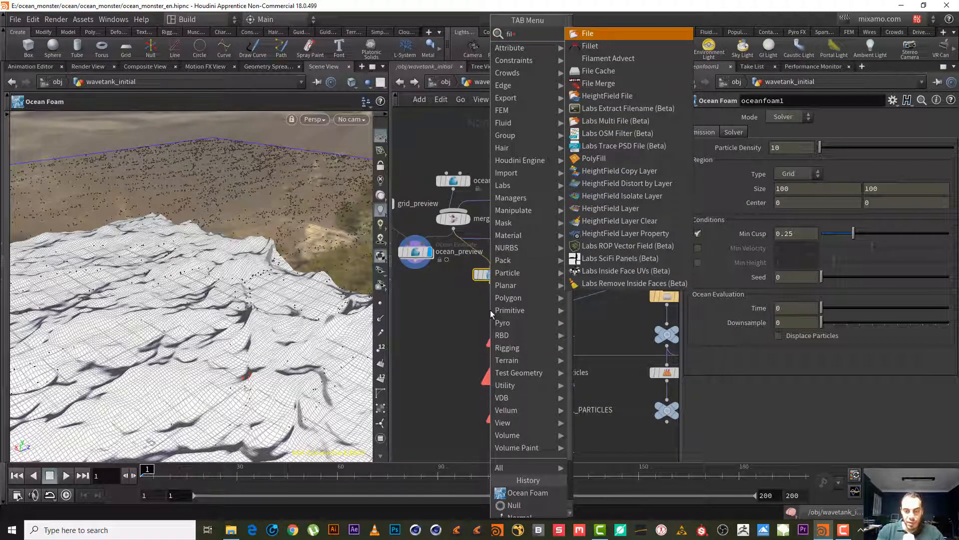
pyautogui.write('c')
pyautogui.press('Return')
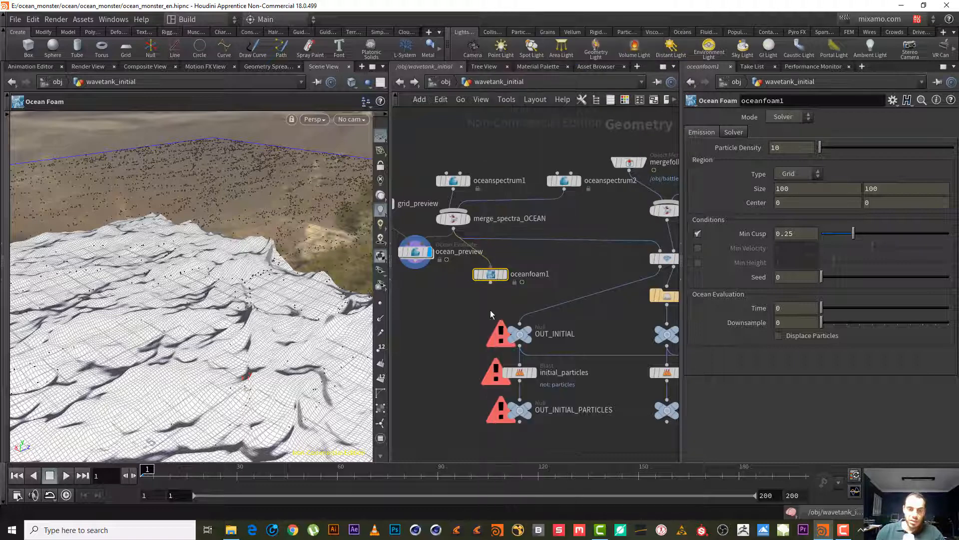
pyautogui.click(490, 312)
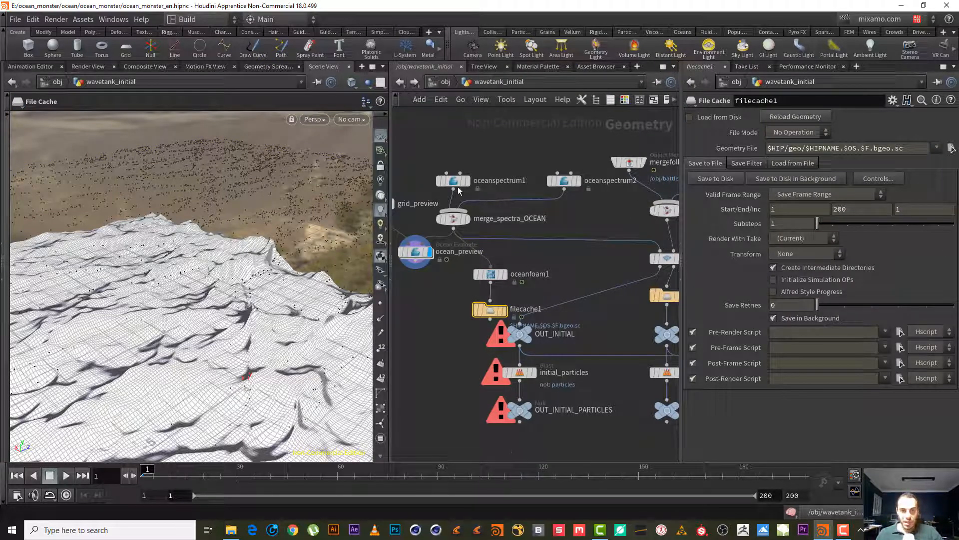
# Step: Display wavetank and OUT_INITIAL_PARTICLES in turn to compare them with ocean_preview, ending with ocean_preview displayed
pyautogui.moveTo(625, 415); pyautogui.dragTo(527, 403, button='middle')
pyautogui.moveTo(549, 369)
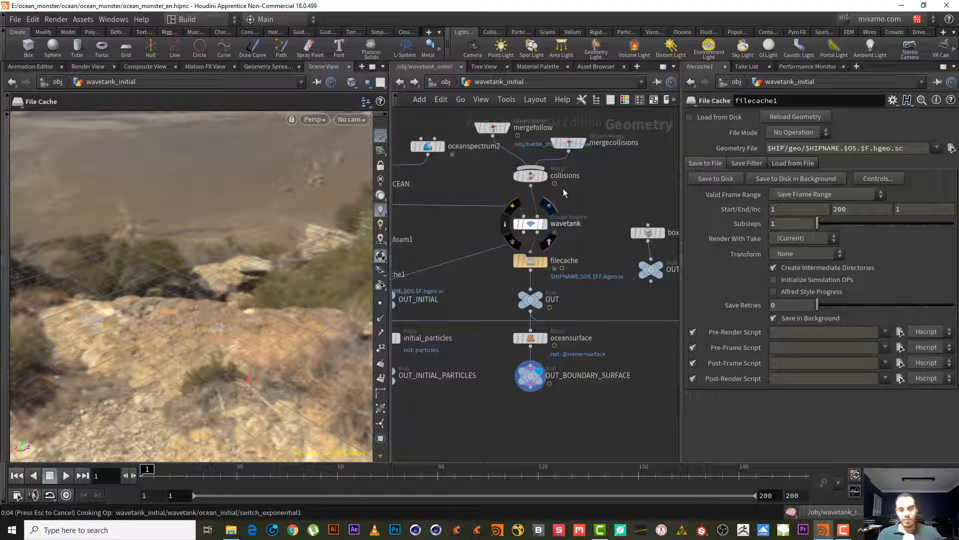
pyautogui.click(549, 206)
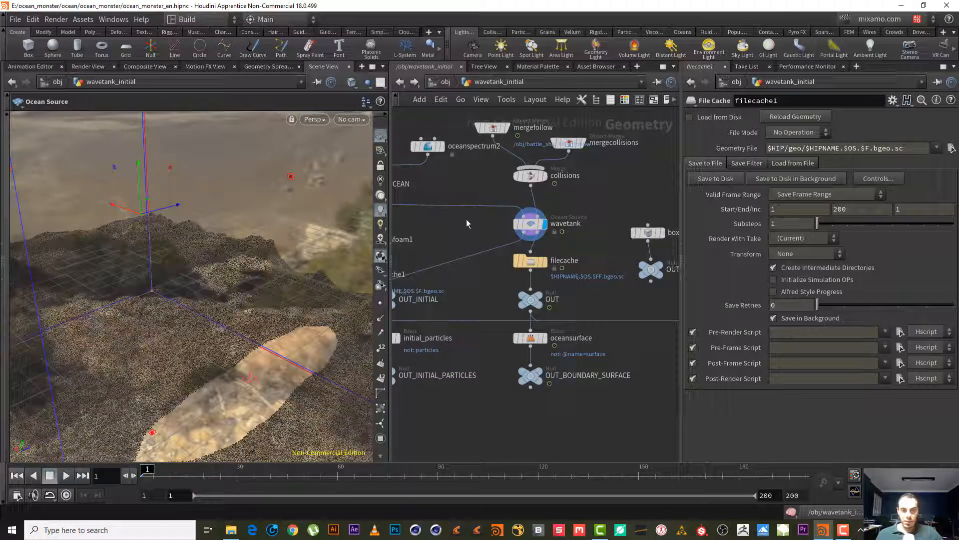
pyautogui.moveTo(467, 224); pyautogui.dragTo(595, 232, button='middle')
pyautogui.click(421, 230)
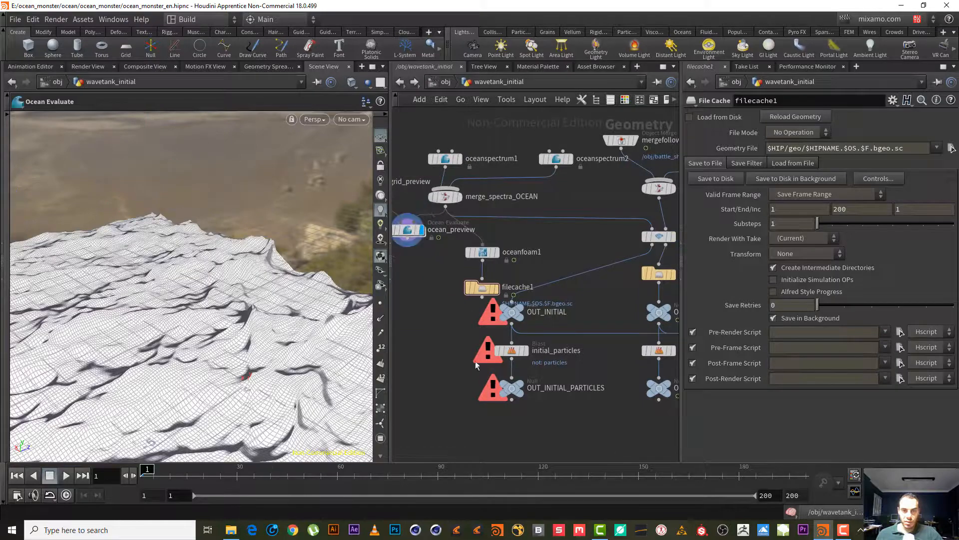
pyautogui.click(521, 388)
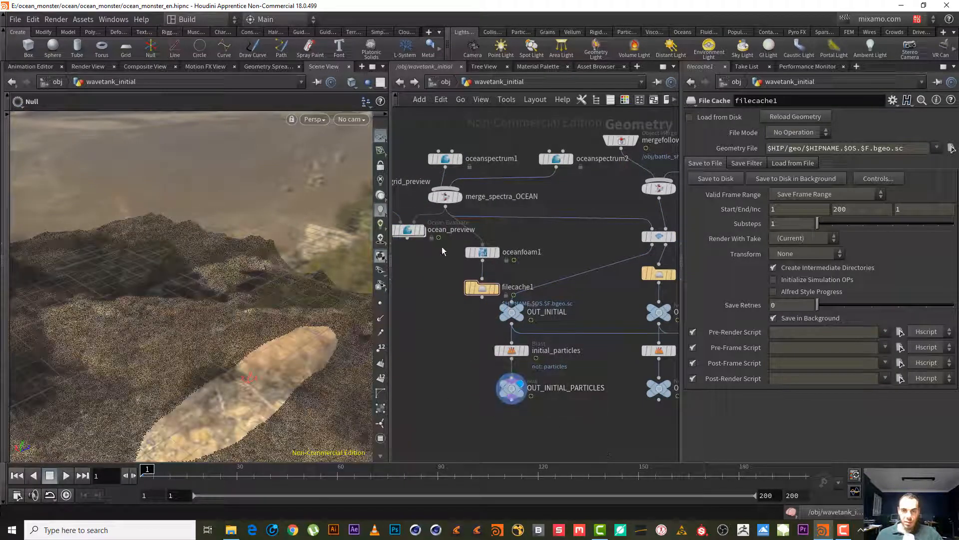
pyautogui.click(421, 230)
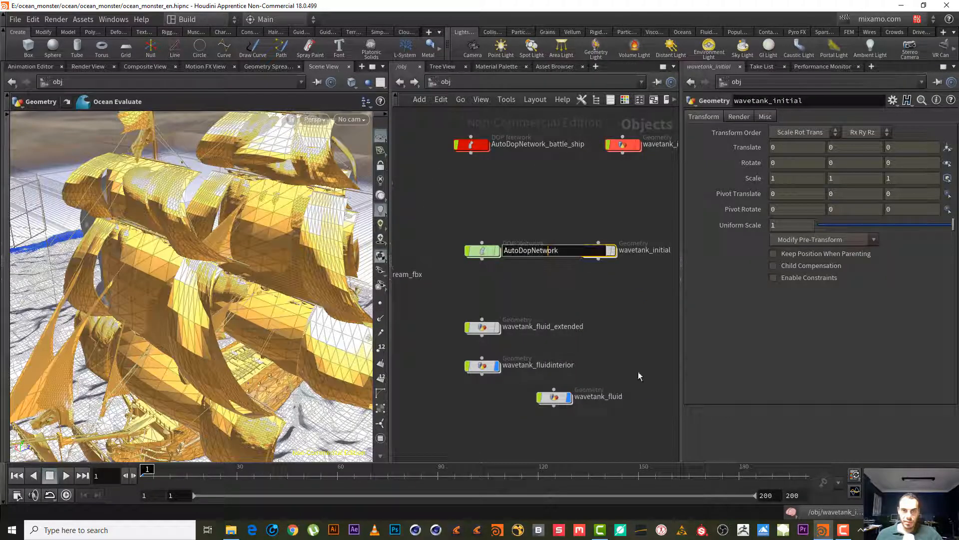
# Step: Return to the mat network and set the oceansurface material's foam Whitecap Intensity to 0.2
pyautogui.moveTo(631, 316); pyautogui.dragTo(545, 163, button='middle')
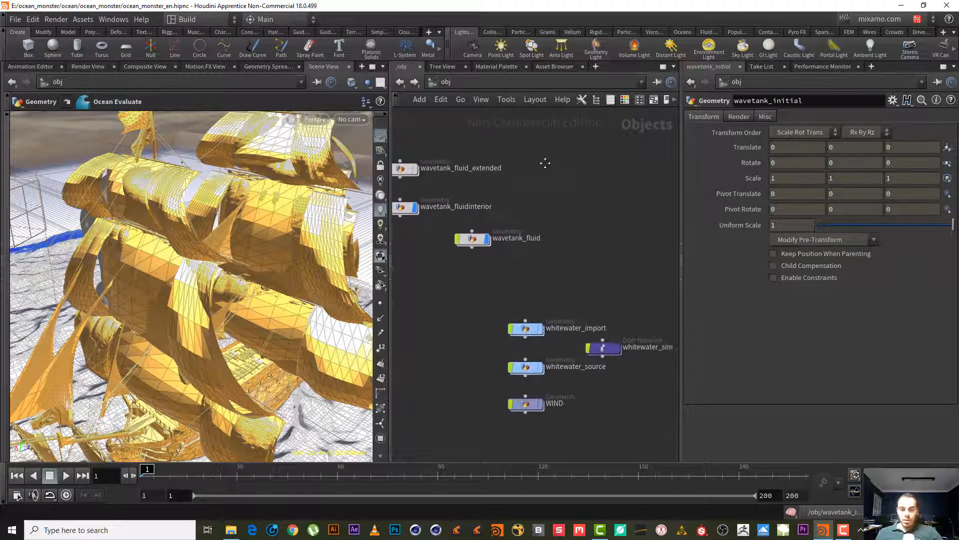
pyautogui.click(446, 81)
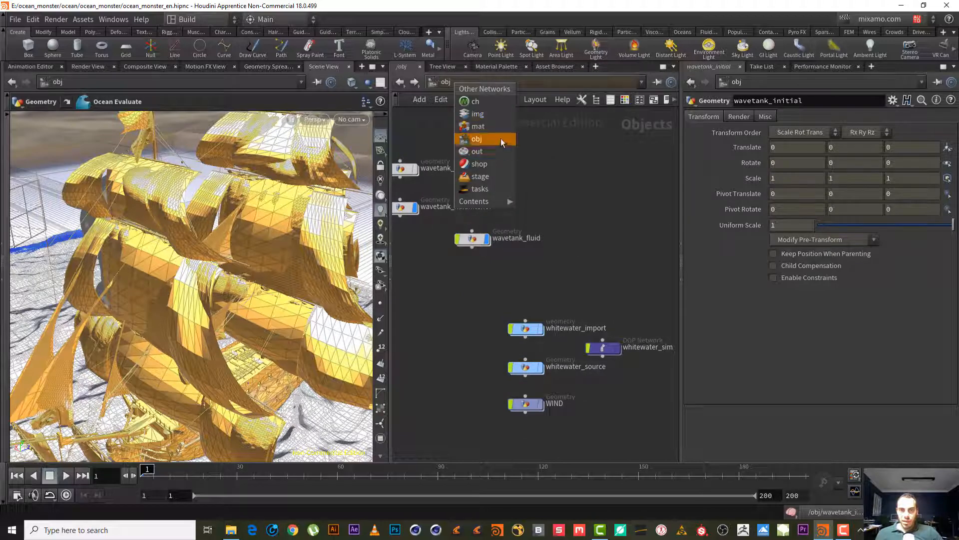
pyautogui.click(501, 138)
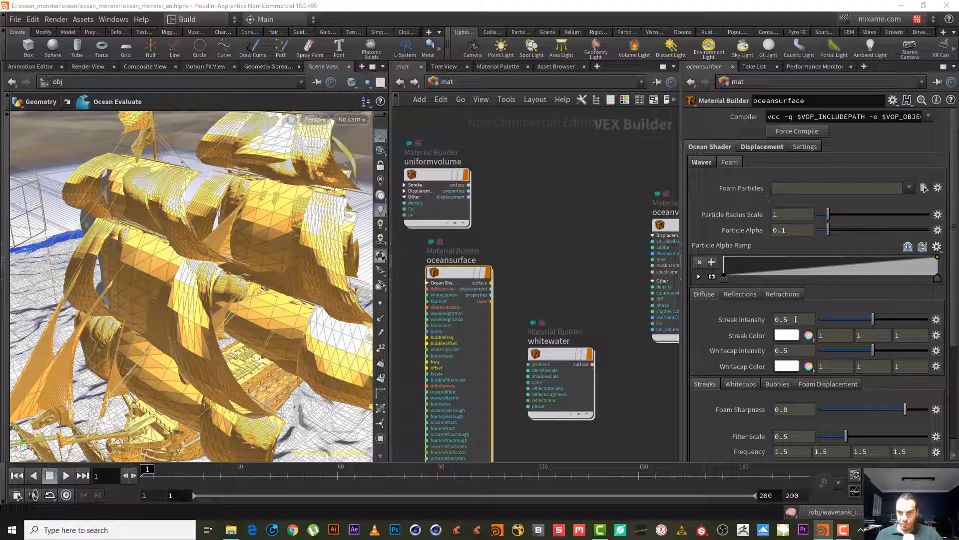
pyautogui.scroll(-2, 875, 297)
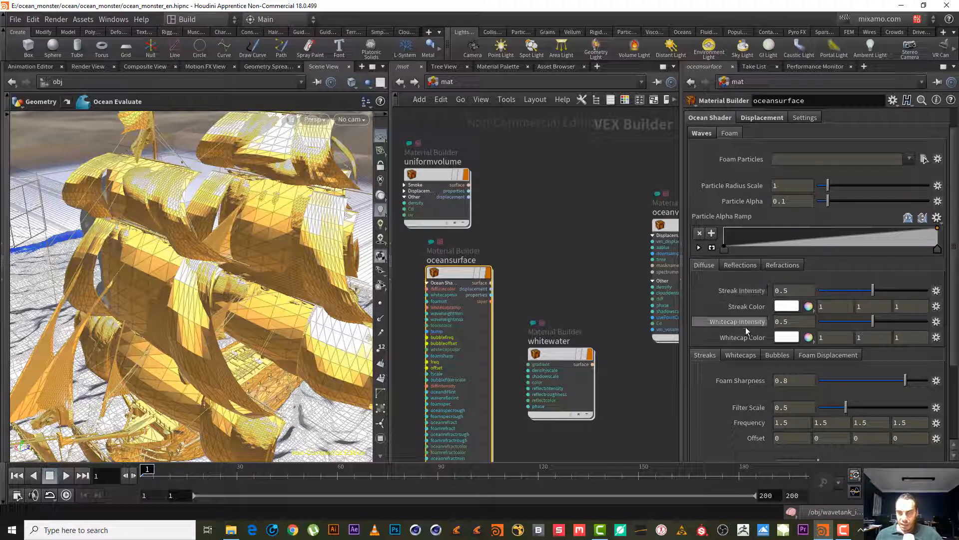
pyautogui.moveTo(783, 321); pyautogui.dragTo(814, 321)
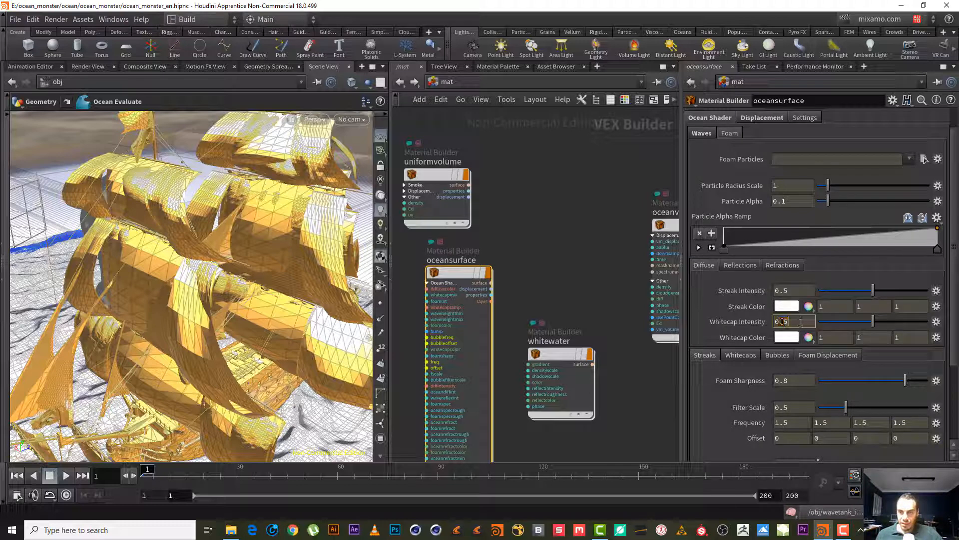
pyautogui.press('Return')
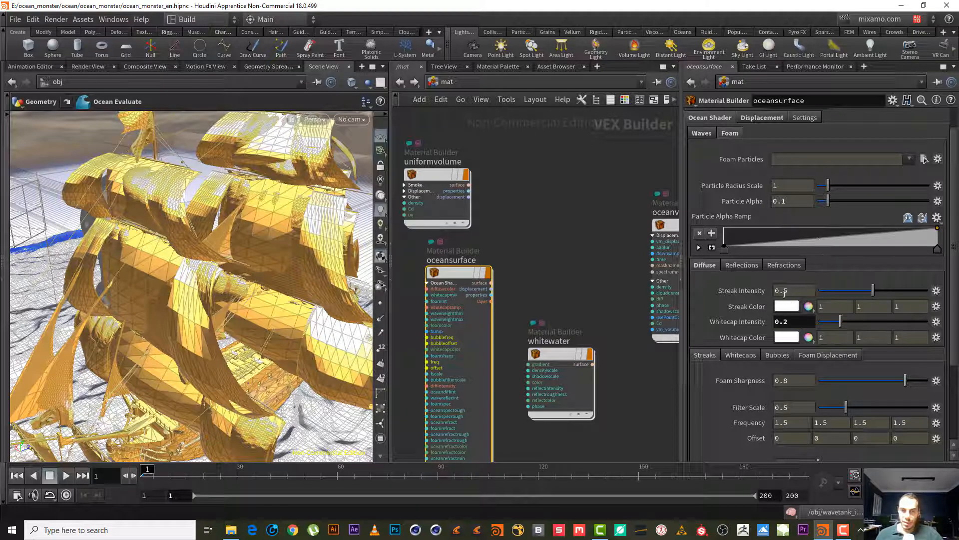
# Step: Set the oceansurface material's foam Streak Intensity to 0.2
pyautogui.doubleClick(783, 290)
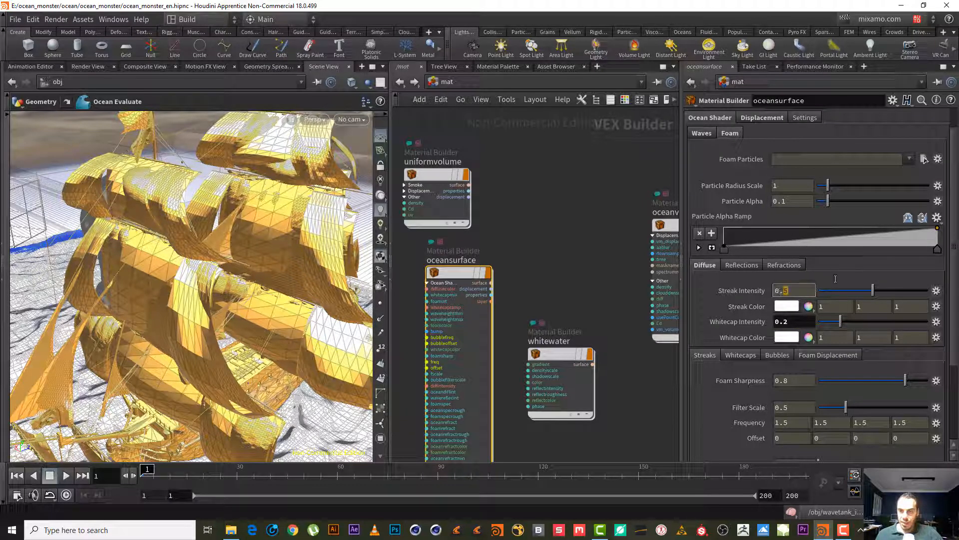
pyautogui.write('0.2')
pyautogui.press('Return')
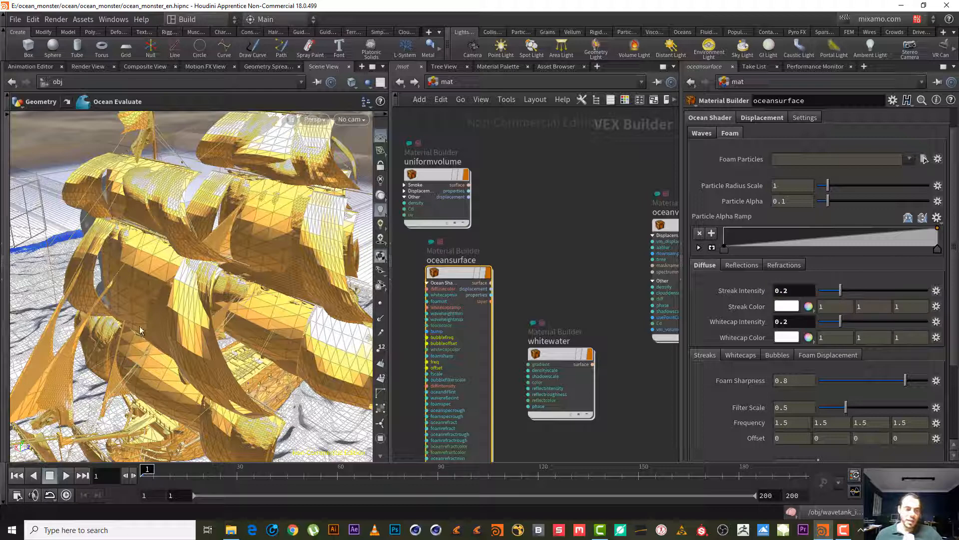
# Step: In the wavetank_initial object, enable Cusp Attribute and Visualize Cusp on the ocean_preview node
pyautogui.click(449, 81)
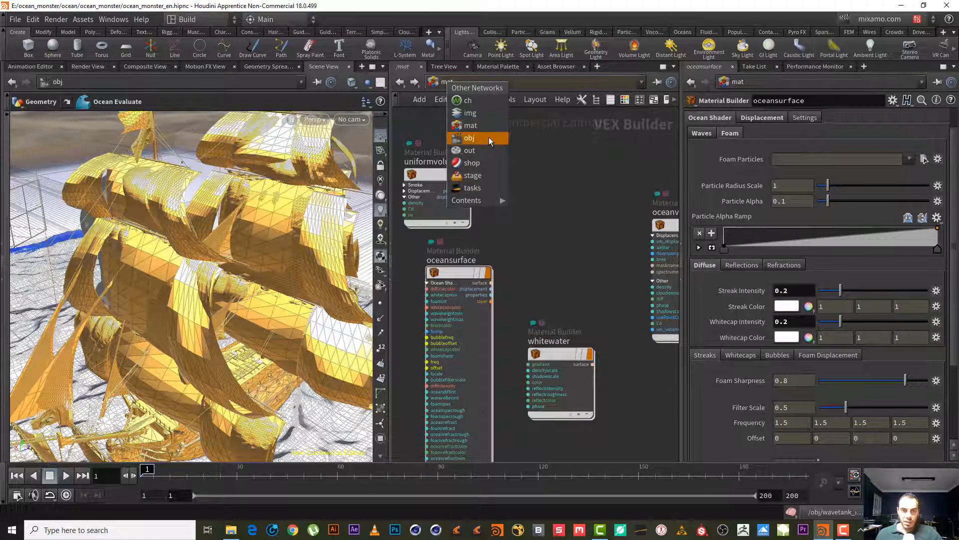
pyautogui.click(489, 137)
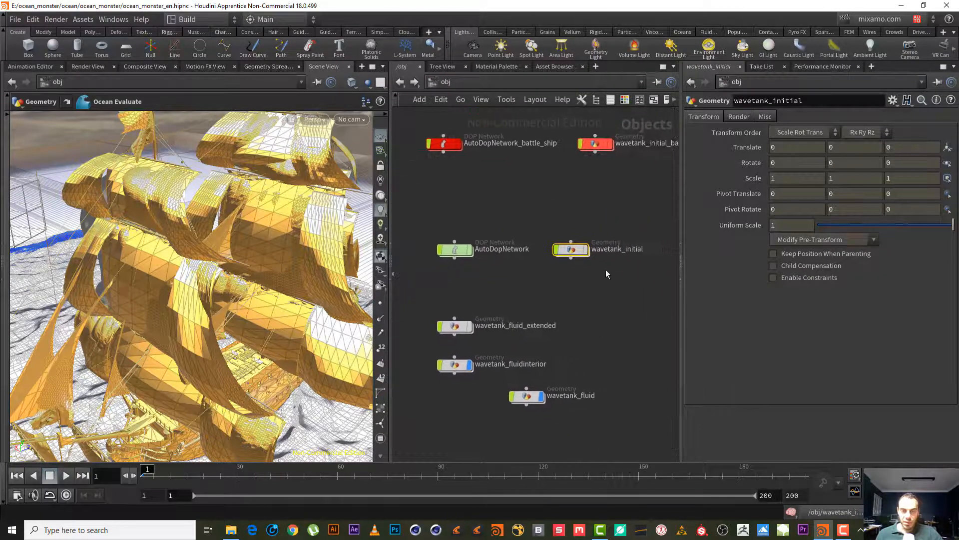
pyautogui.doubleClick(571, 248)
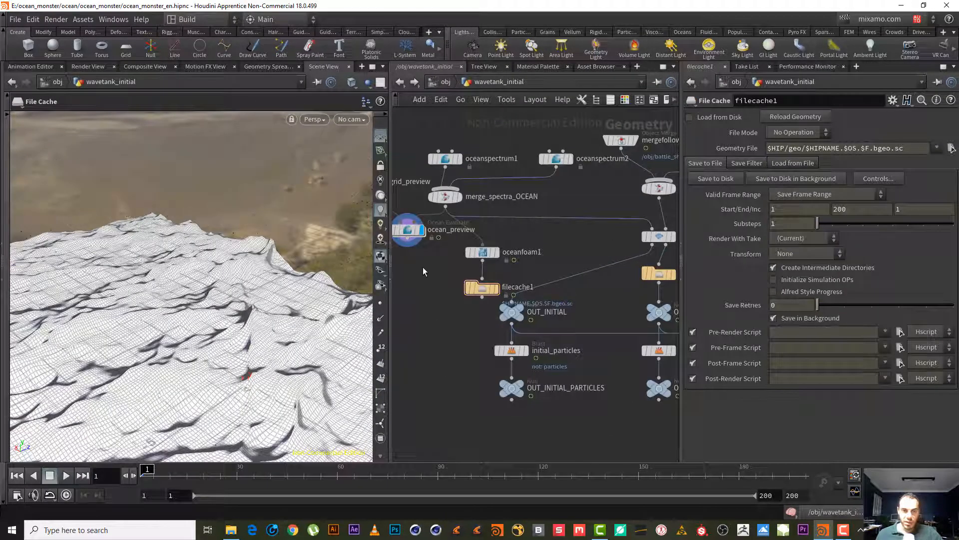
pyautogui.moveTo(423, 267); pyautogui.dragTo(473, 323, button='middle')
pyautogui.click(458, 281)
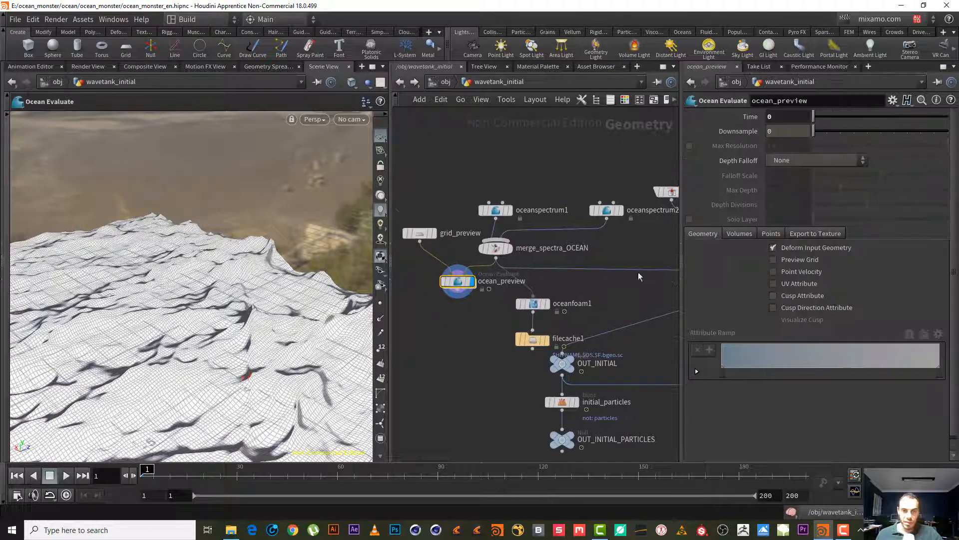
pyautogui.click(798, 296)
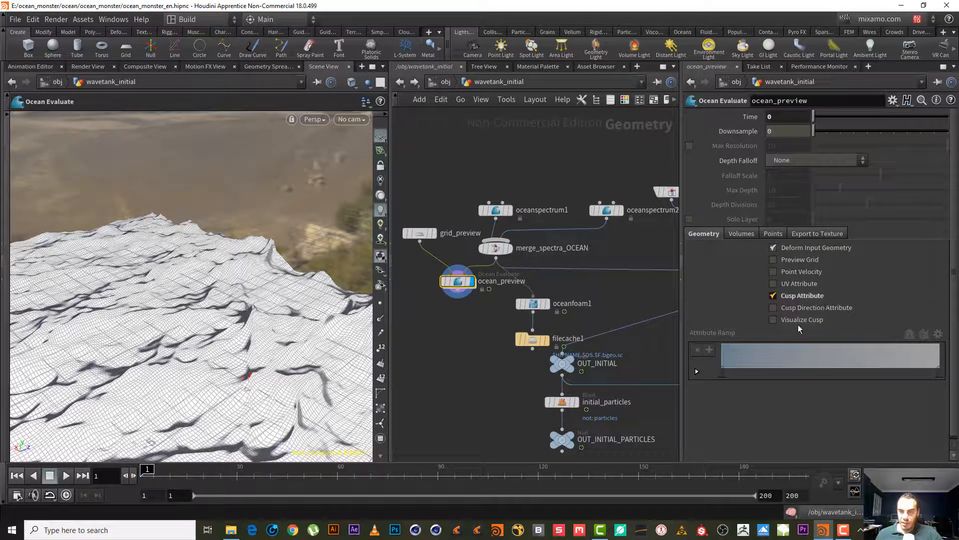
# Step: Examine the cusp colouring on the ocean preview's wave crests from several angles and distances
pyautogui.keyDown('alt'); pyautogui.moveTo(242, 358); pyautogui.dragTo(265, 375, button='right'); pyautogui.keyUp('alt')
pyautogui.keyDown('alt'); pyautogui.moveTo(265, 376); pyautogui.dragTo(250, 356); pyautogui.keyUp('alt')
pyautogui.keyDown('alt'); pyautogui.moveTo(250, 356); pyautogui.dragTo(239, 367, button='right'); pyautogui.keyUp('alt')
pyautogui.keyDown('alt'); pyautogui.moveTo(238, 368); pyautogui.dragTo(153, 360); pyautogui.keyUp('alt')
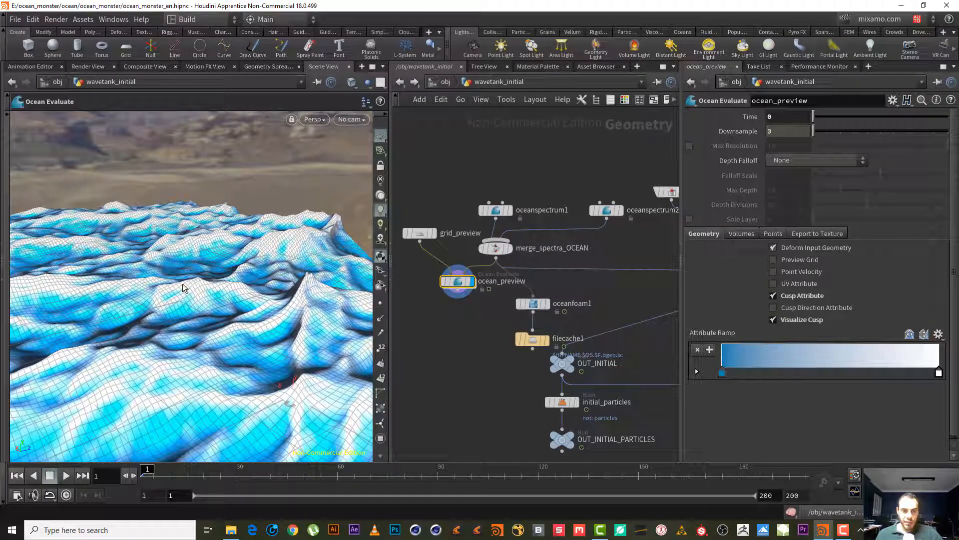
pyautogui.keyDown('alt'); pyautogui.moveTo(200, 290); pyautogui.dragTo(119, 308, button='right'); pyautogui.keyUp('alt')
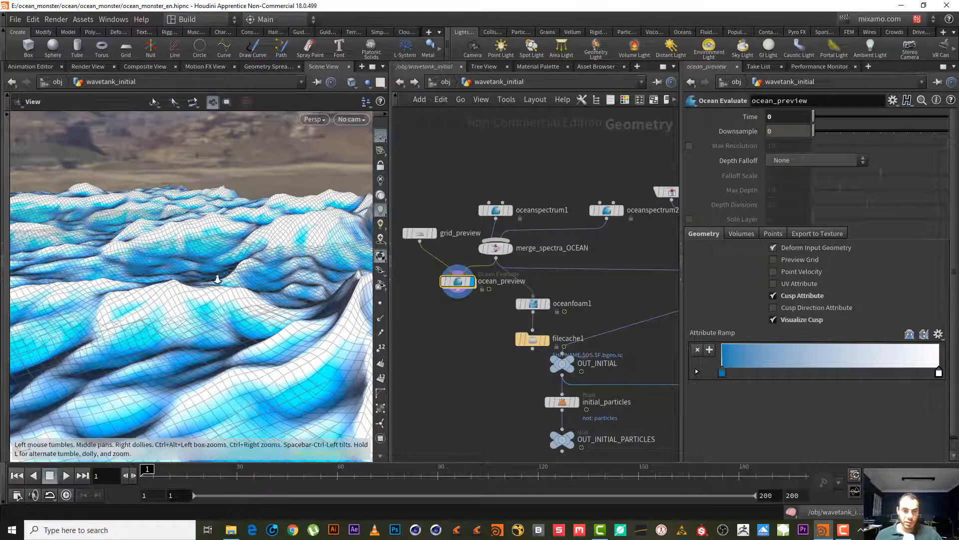
pyautogui.keyDown('alt'); pyautogui.moveTo(190, 289); pyautogui.dragTo(136, 269); pyautogui.keyUp('alt')
pyautogui.moveTo(206, 290)
pyautogui.keyDown('alt'); pyautogui.mouseDown()
pyautogui.moveTo(185, 323)
pyautogui.moveTo(192, 285)
pyautogui.mouseUp(); pyautogui.keyUp('alt')
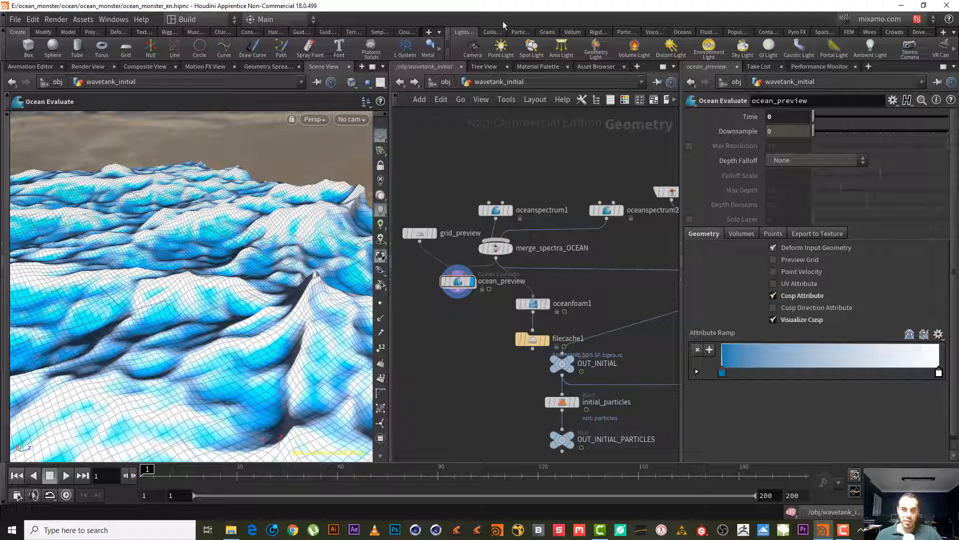
# Step: Return to the mat network and lighten the oceanvolume material's Smoke Color to about 0.642, 0.752, 0.691
pyautogui.click(437, 82)
pyautogui.click(481, 82)
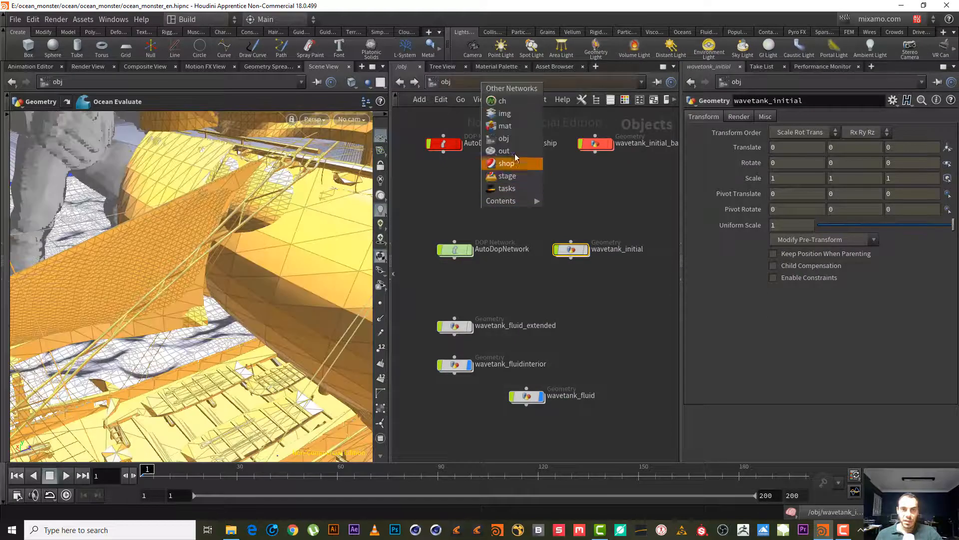
pyautogui.click(507, 126)
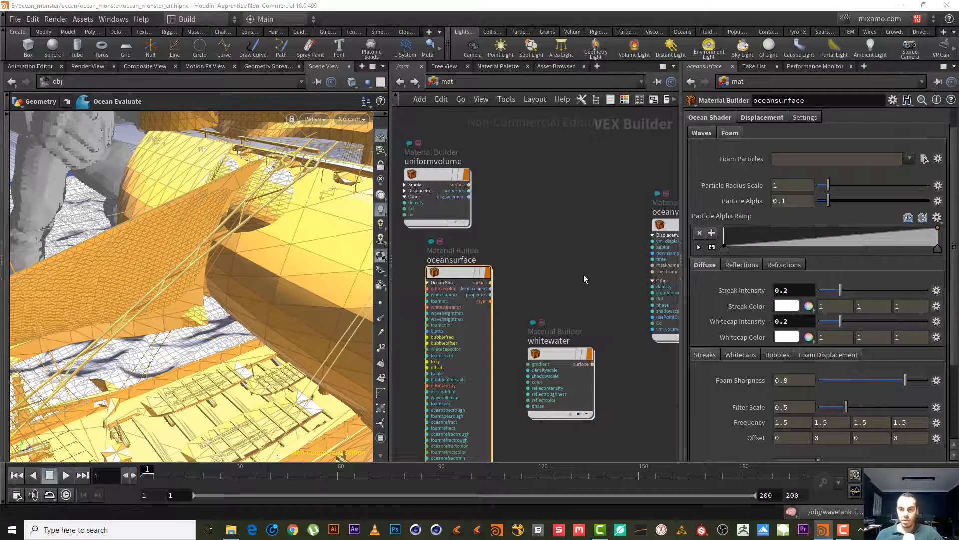
pyautogui.moveTo(585, 279); pyautogui.dragTo(528, 242, button='middle')
pyautogui.moveTo(551, 182); pyautogui.dragTo(659, 305)
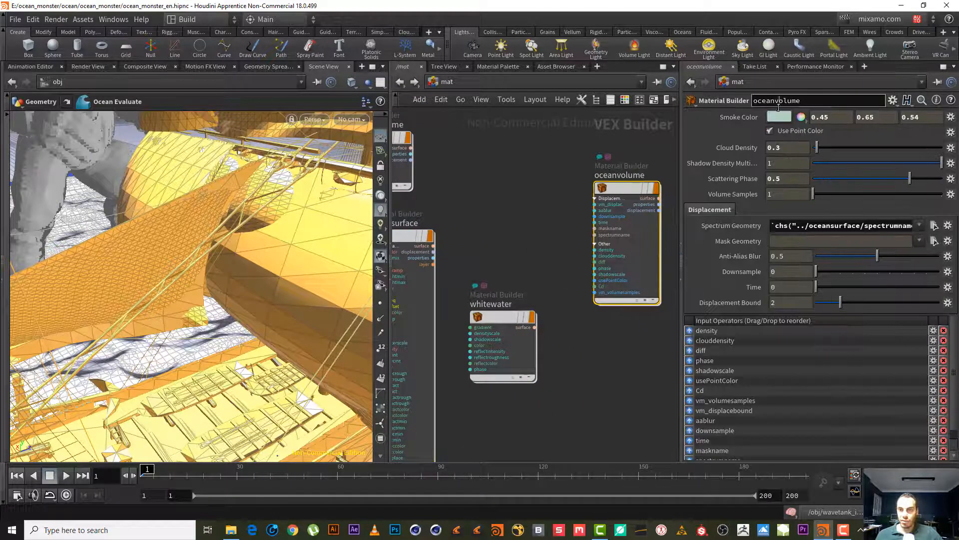
pyautogui.click(779, 117)
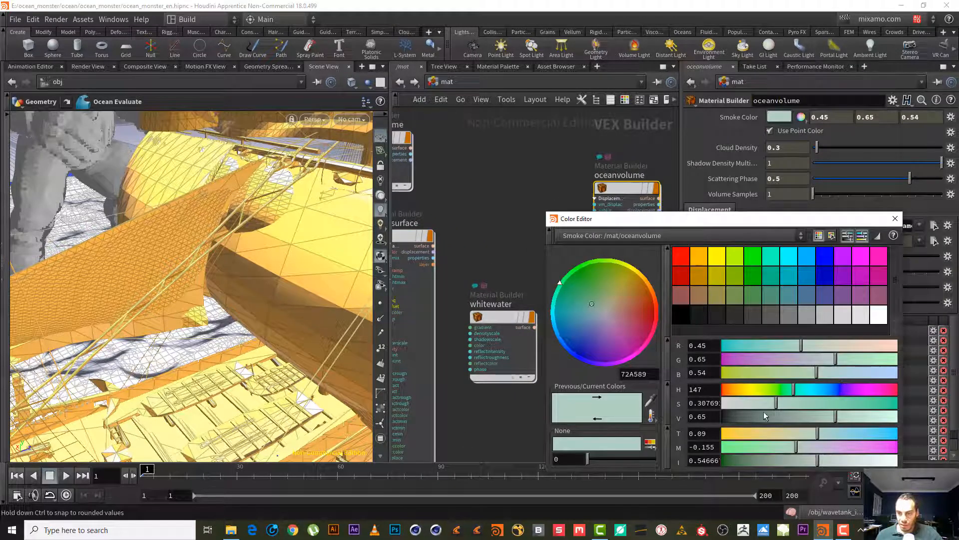
pyautogui.click(753, 401)
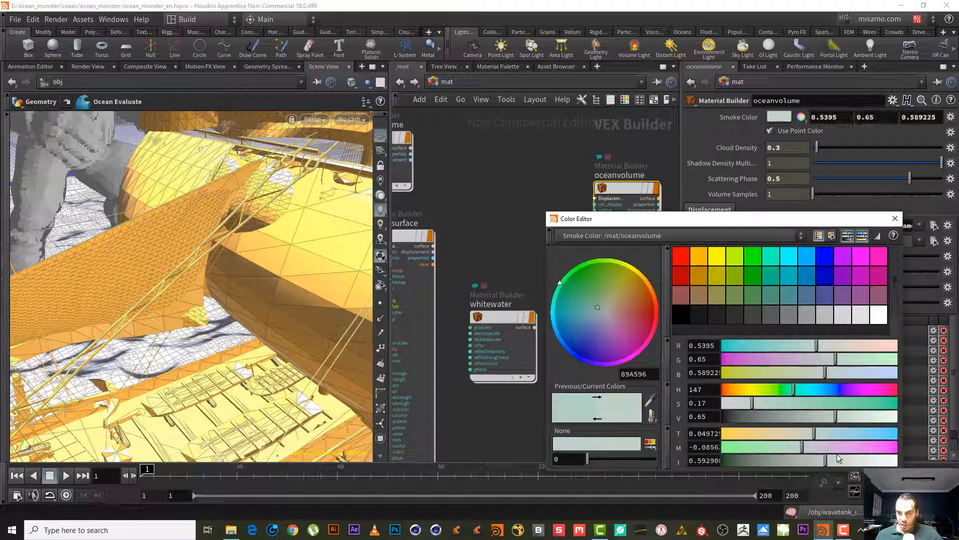
pyautogui.moveTo(839, 458); pyautogui.dragTo(845, 465)
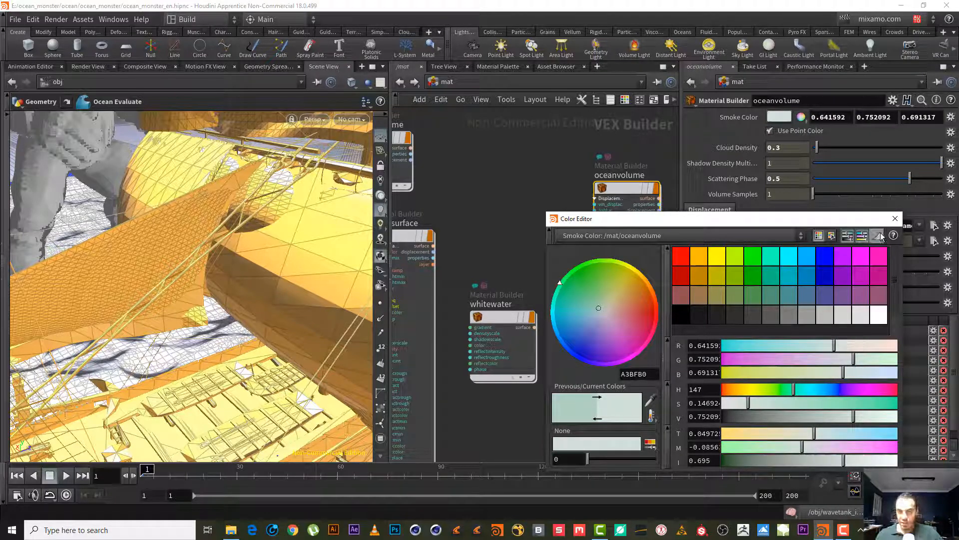
pyautogui.click(895, 218)
# Step: Look over the nodes in the mat network and check the whitewater material's parameters
pyautogui.scroll(-3, 550, 220)
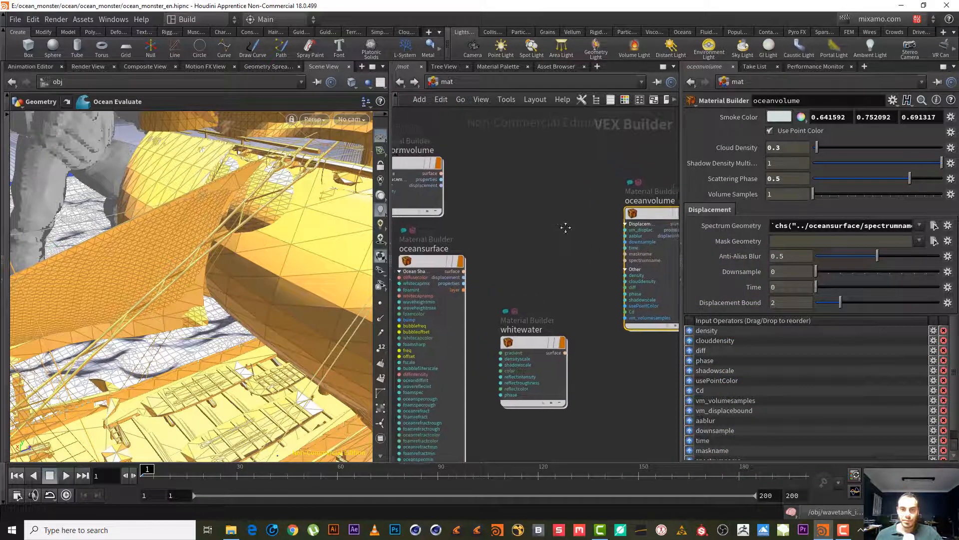
pyautogui.moveTo(515, 202); pyautogui.dragTo(596, 432, button='middle')
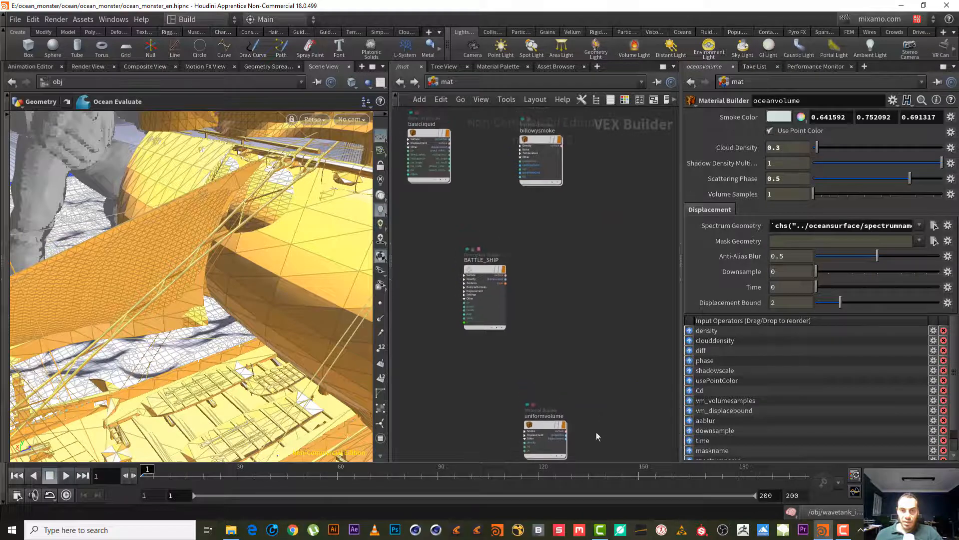
pyautogui.moveTo(552, 234); pyautogui.dragTo(416, 32, button='middle')
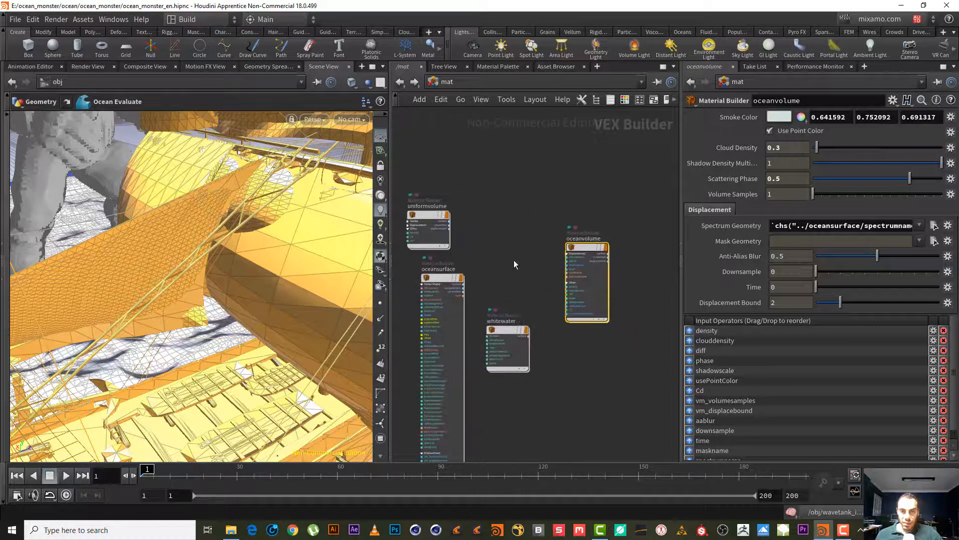
pyautogui.moveTo(547, 231); pyautogui.dragTo(589, 170, button='middle')
pyautogui.click(549, 284)
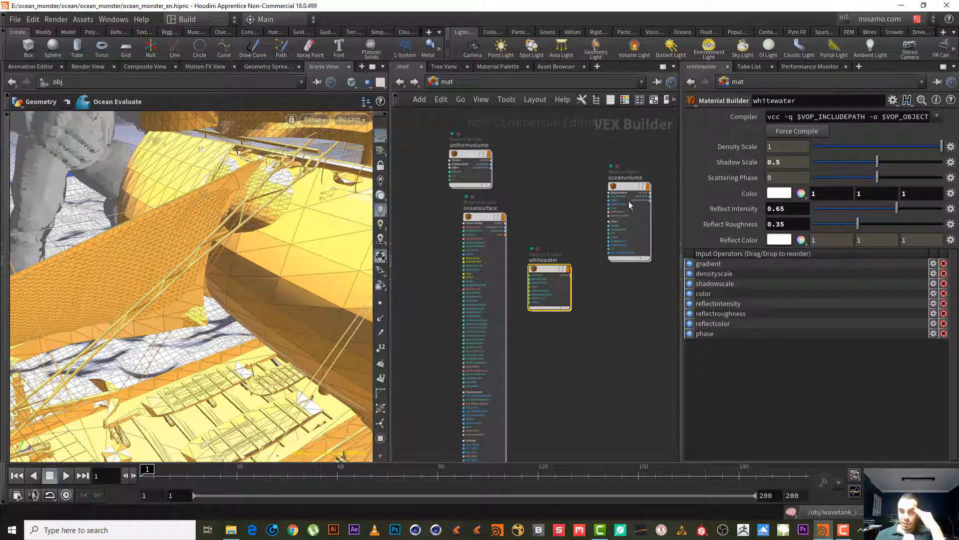
pyautogui.click(592, 143)
# Step: Go back to the object level and assign the billowysmoke material to the mist_import object
pyautogui.click(446, 81)
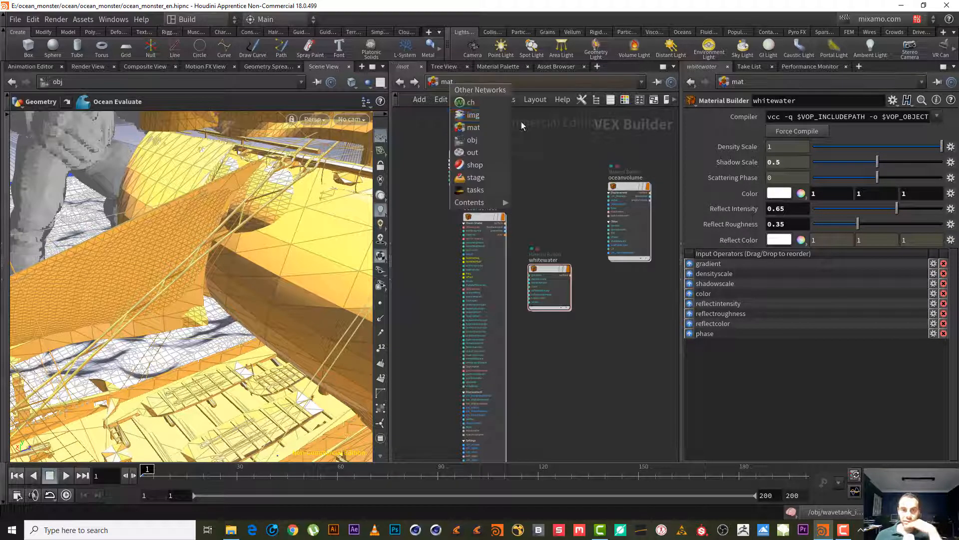
pyautogui.click(457, 142)
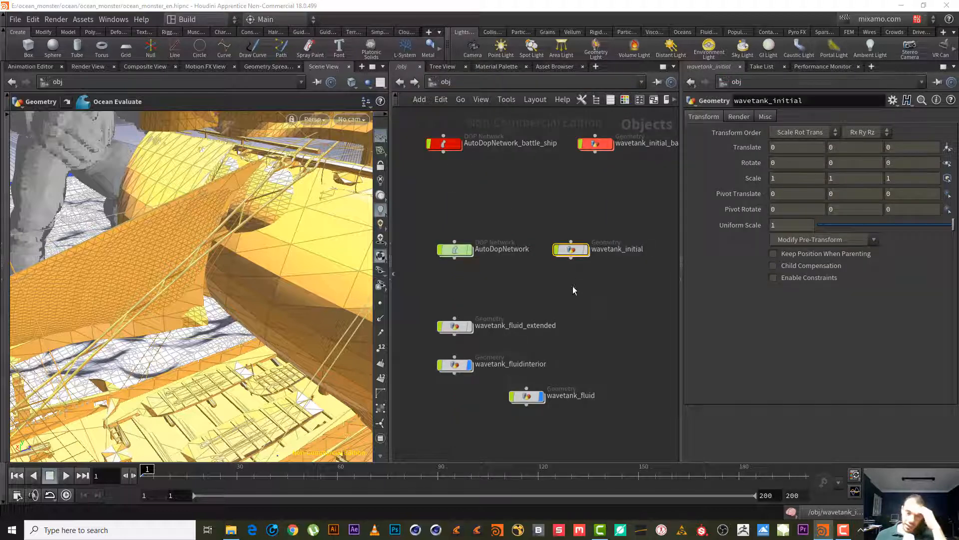
pyautogui.moveTo(552, 289); pyautogui.dragTo(519, 72, button='middle')
pyautogui.moveTo(625, 382); pyautogui.dragTo(606, 235, button='middle')
pyautogui.moveTo(519, 320); pyautogui.dragTo(513, 320)
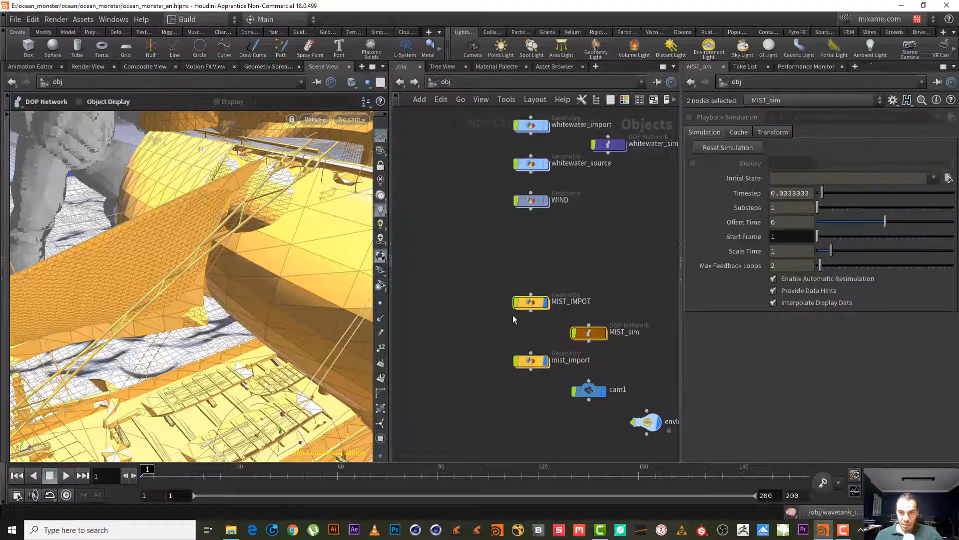
pyautogui.click(531, 360)
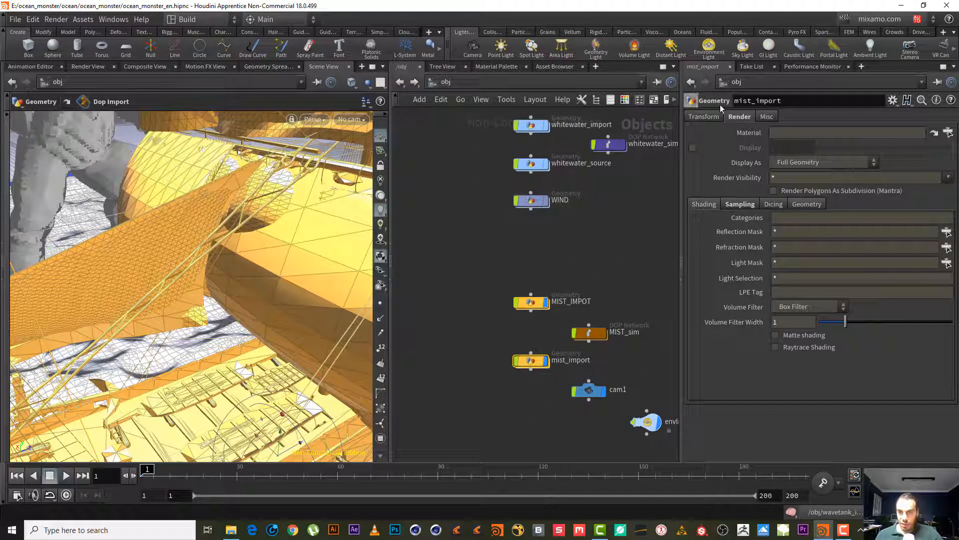
pyautogui.click(948, 133)
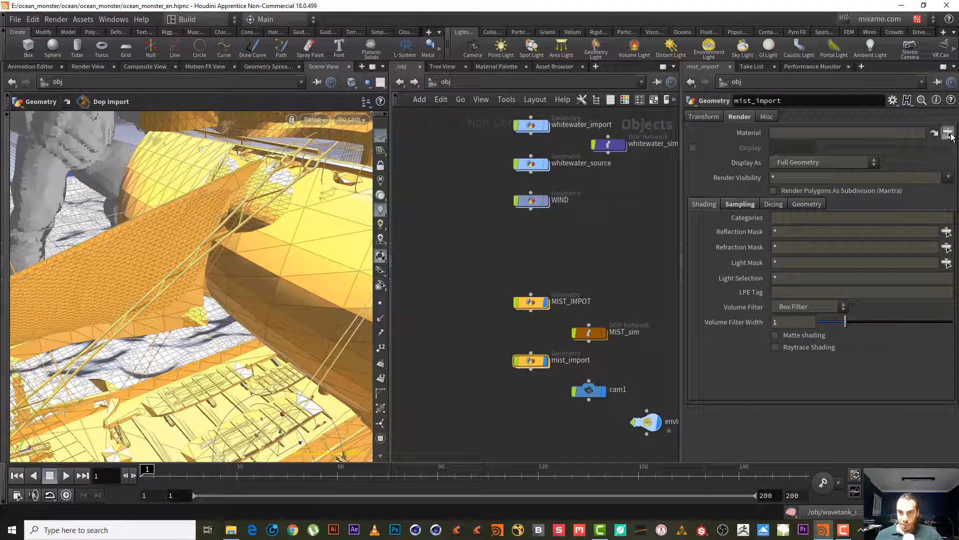
pyautogui.moveTo(948, 85); pyautogui.dragTo(949, 78)
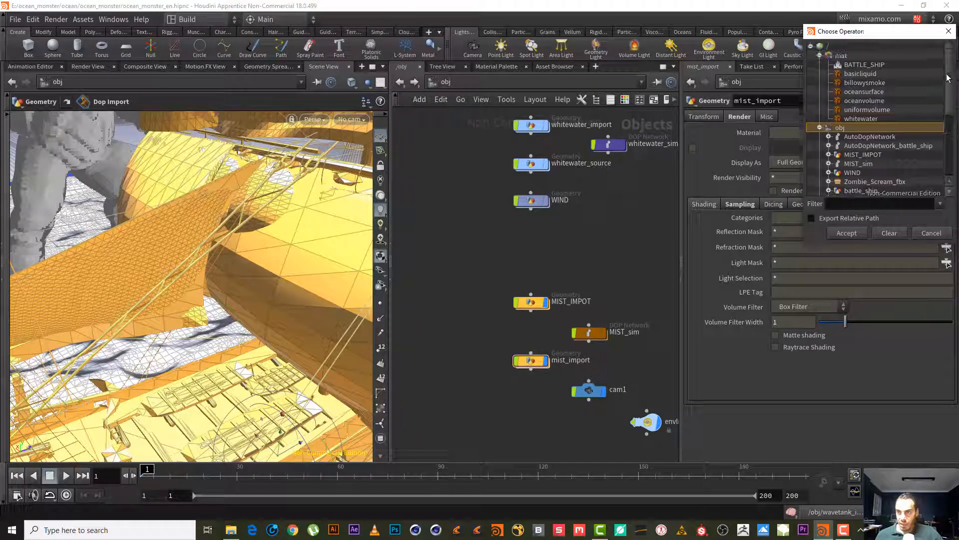
pyautogui.doubleClick(880, 82)
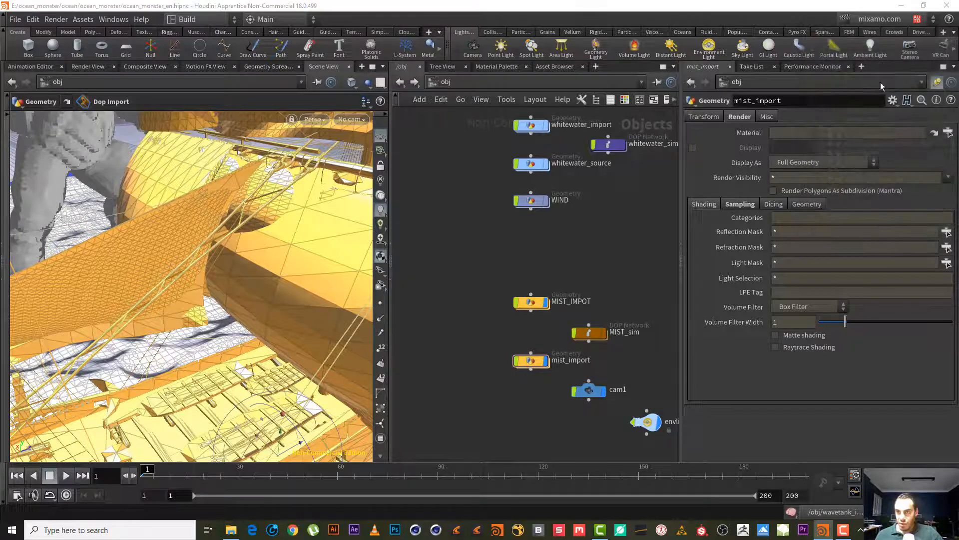
# Step: Go to mist_import's assigned material and set its Smoke Density to .5
pyautogui.click(934, 133)
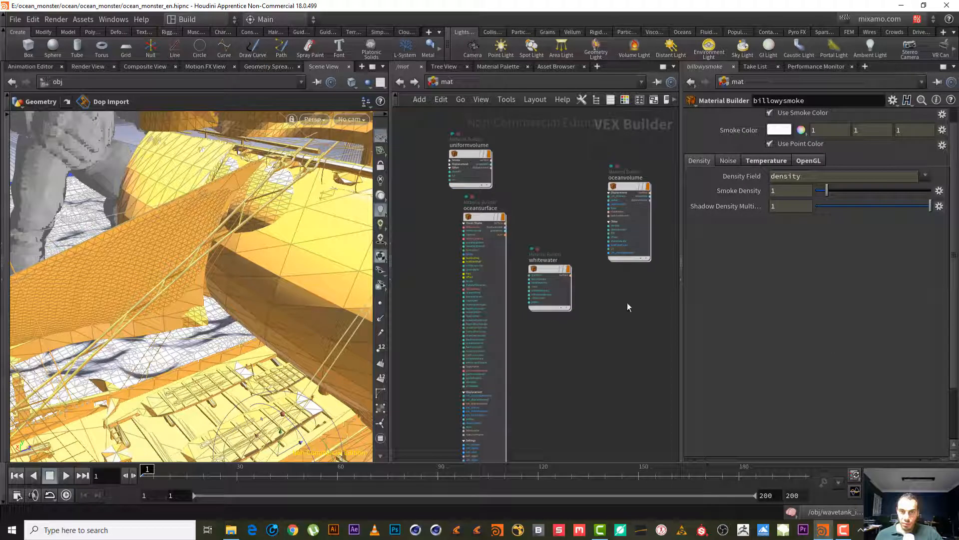
pyautogui.moveTo(628, 319); pyautogui.dragTo(699, 520, button='middle')
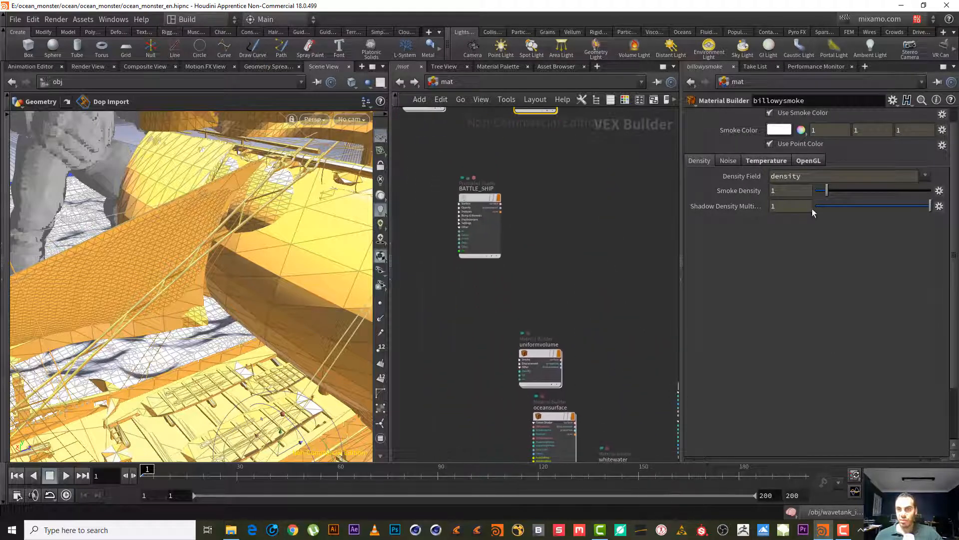
pyautogui.doubleClick(778, 191)
pyautogui.write('.5')
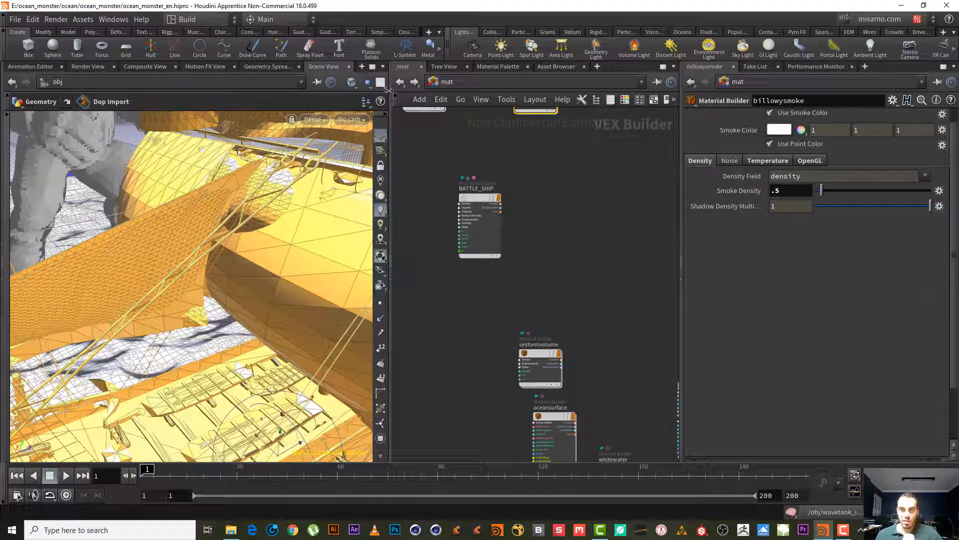
# Step: Return to the object level and assign the oceanvolume material to the wavetank_fluidinterior object
pyautogui.click(445, 81)
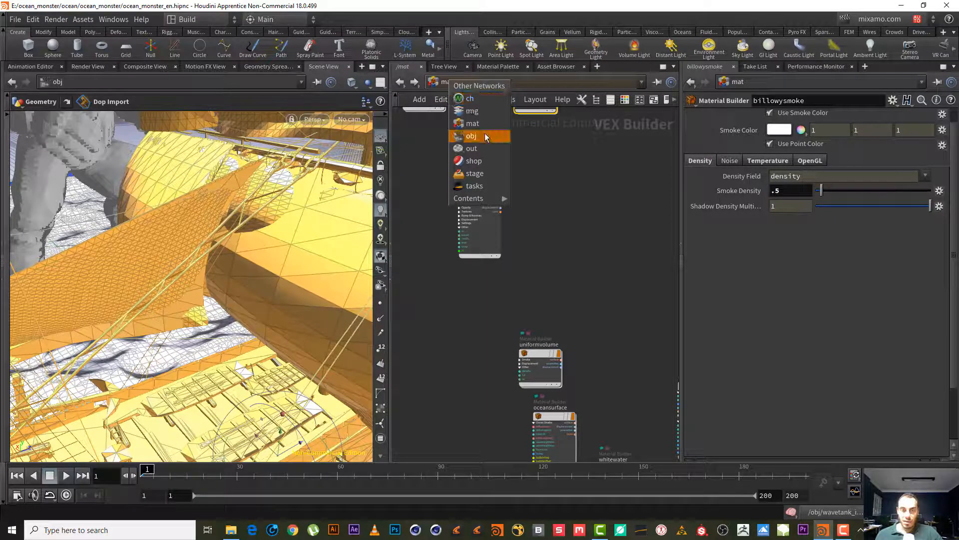
pyautogui.click(485, 134)
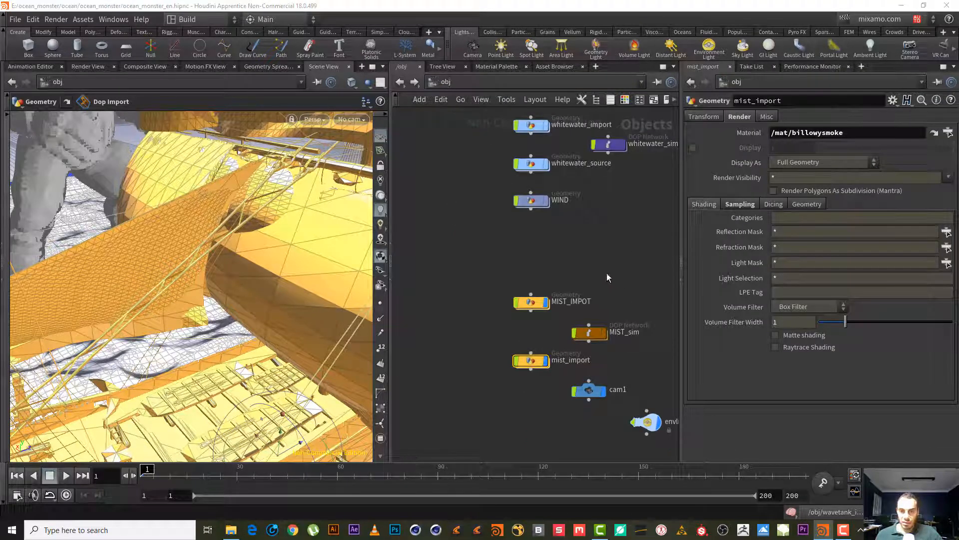
pyautogui.moveTo(607, 273); pyautogui.dragTo(624, 370, button='middle')
pyautogui.scroll(4, 636, 313)
pyautogui.moveTo(626, 294); pyautogui.dragTo(681, 463, button='middle')
pyautogui.moveTo(585, 328); pyautogui.dragTo(624, 354, button='middle')
pyautogui.scroll(-1, 624, 354)
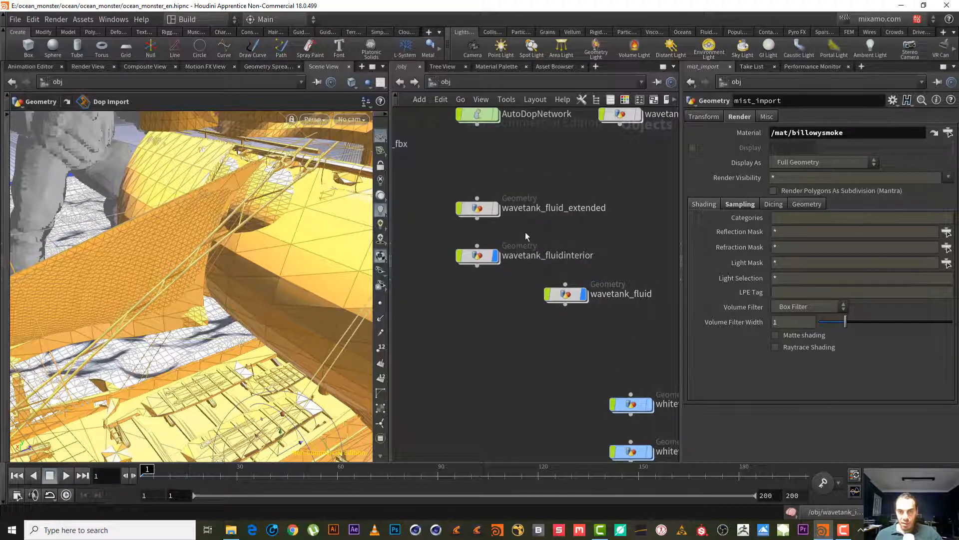
pyautogui.click(477, 256)
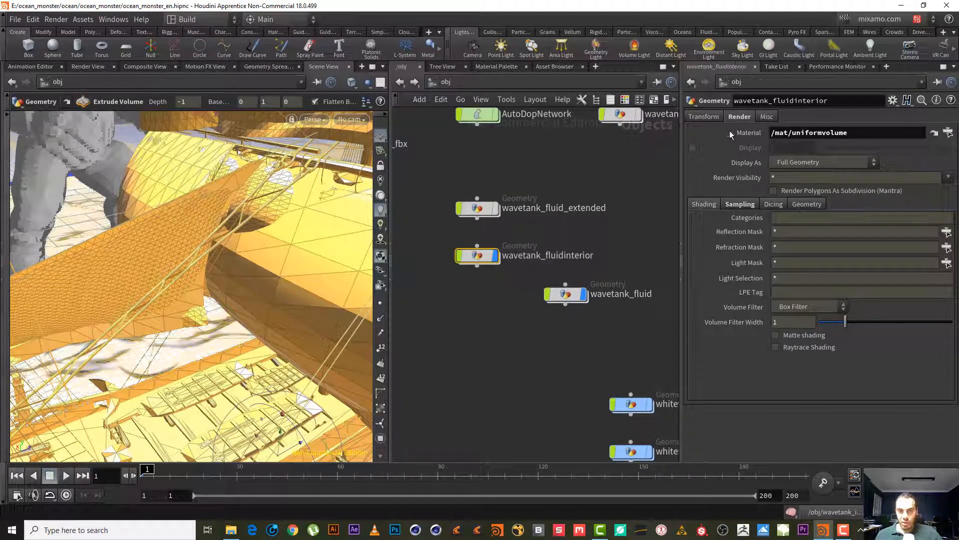
pyautogui.click(934, 134)
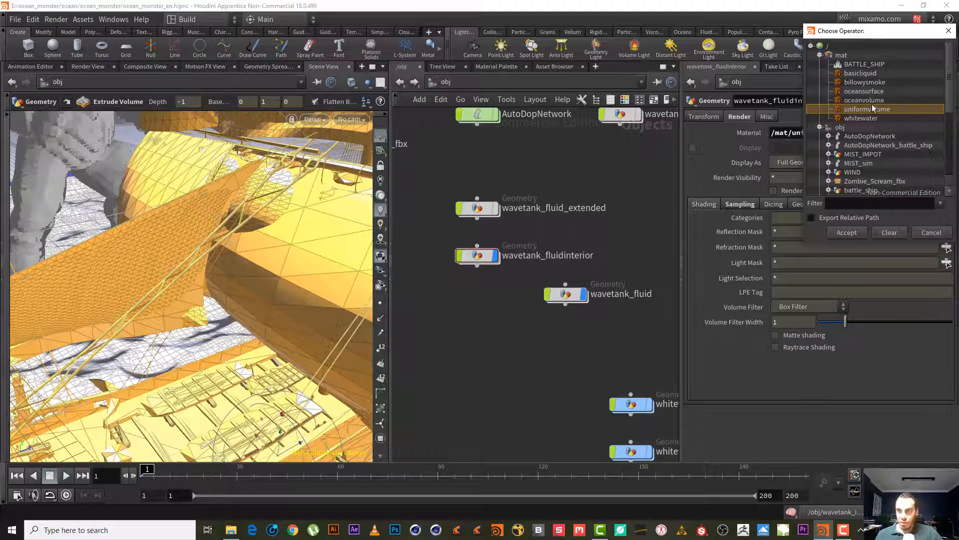
pyautogui.doubleClick(887, 100)
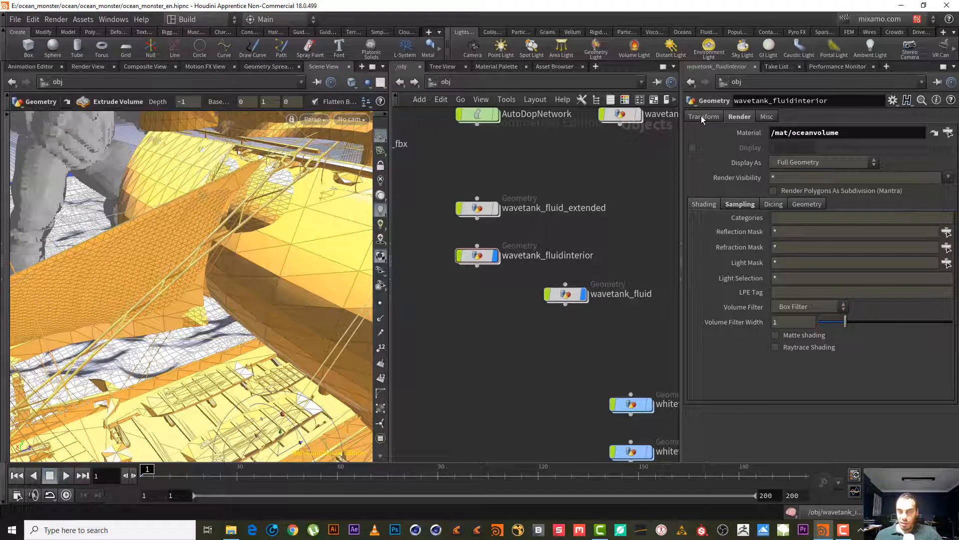
# Step: Turn off the display of the monster object
pyautogui.scroll(-4, 516, 325)
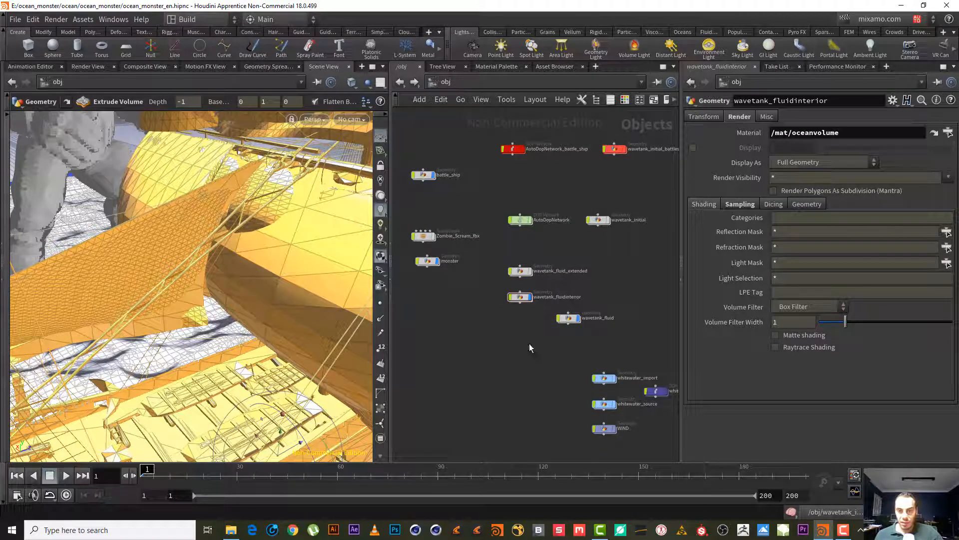
pyautogui.moveTo(529, 344); pyautogui.dragTo(620, 334, button='middle')
pyautogui.moveTo(554, 202); pyautogui.dragTo(563, 188, button='right')
pyautogui.moveTo(563, 188); pyautogui.dragTo(498, 221, button='middle')
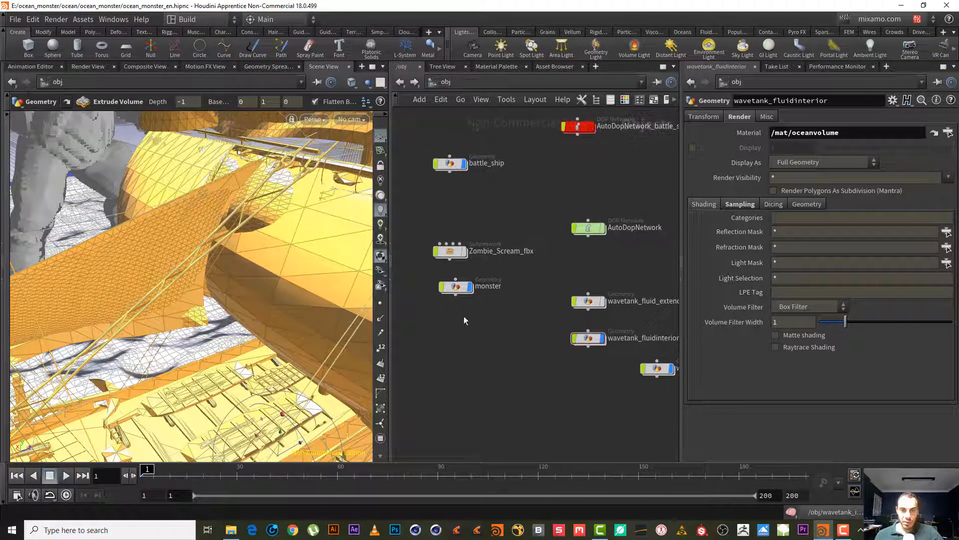
pyautogui.click(471, 287)
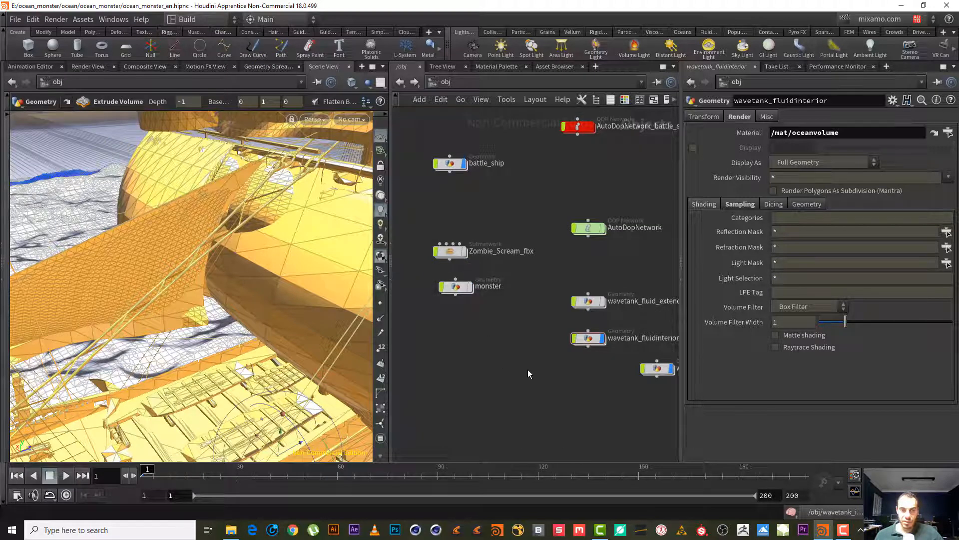
# Step: Enter the wavetank_fluid object and make its RENDER null the displayed node
pyautogui.moveTo(528, 373); pyautogui.dragTo(451, 351, button='middle')
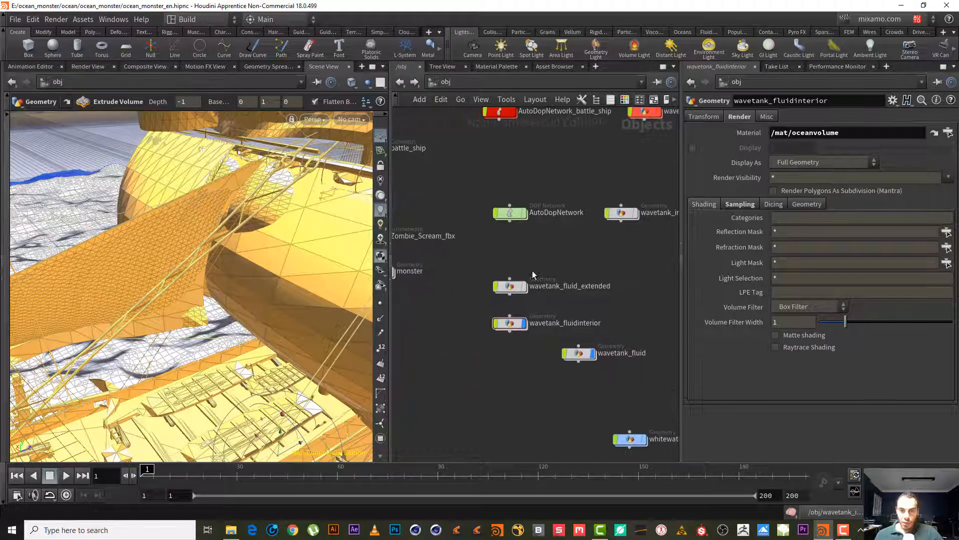
pyautogui.moveTo(618, 317); pyautogui.dragTo(536, 315, button='middle')
pyautogui.moveTo(525, 325); pyautogui.dragTo(561, 277, button='middle')
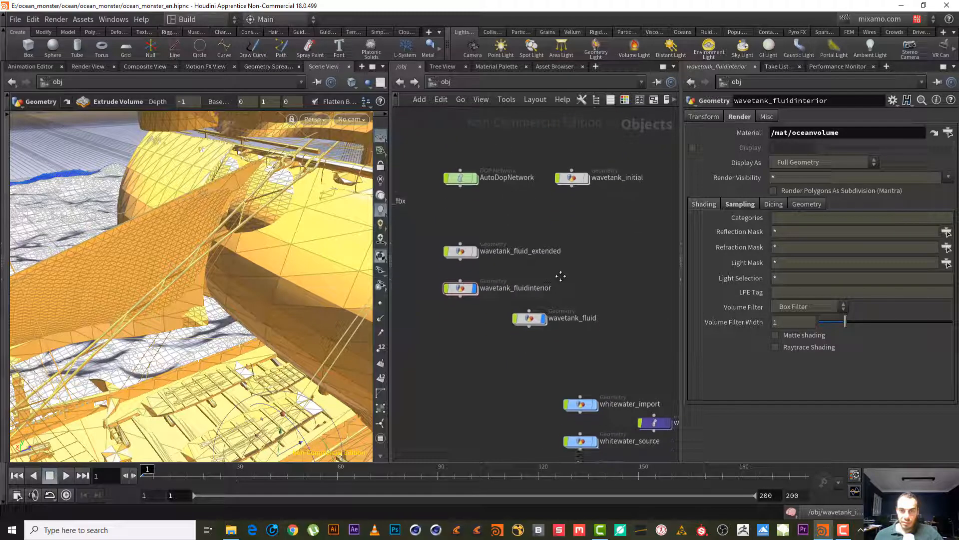
pyautogui.doubleClick(529, 311)
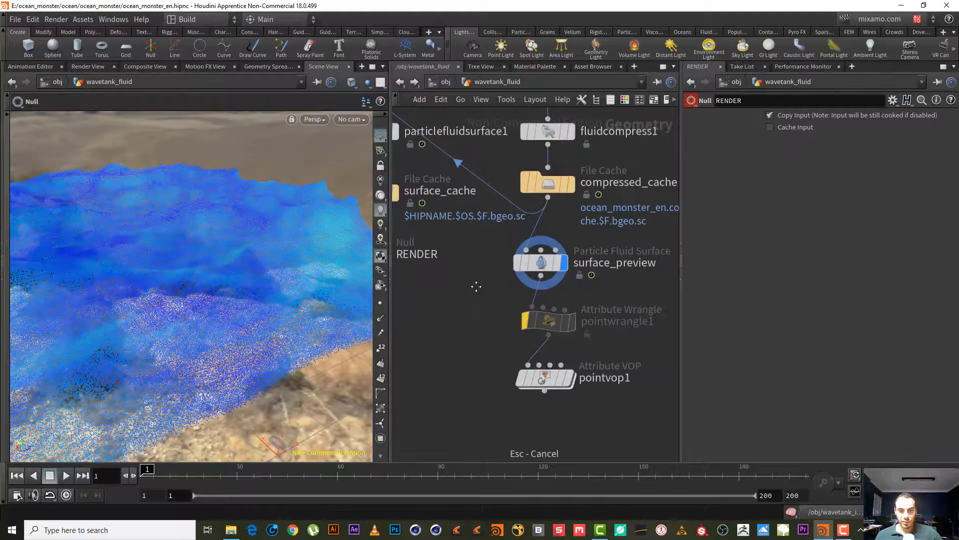
pyautogui.moveTo(482, 278); pyautogui.dragTo(557, 343, button='middle')
pyautogui.scroll(-3, 557, 344)
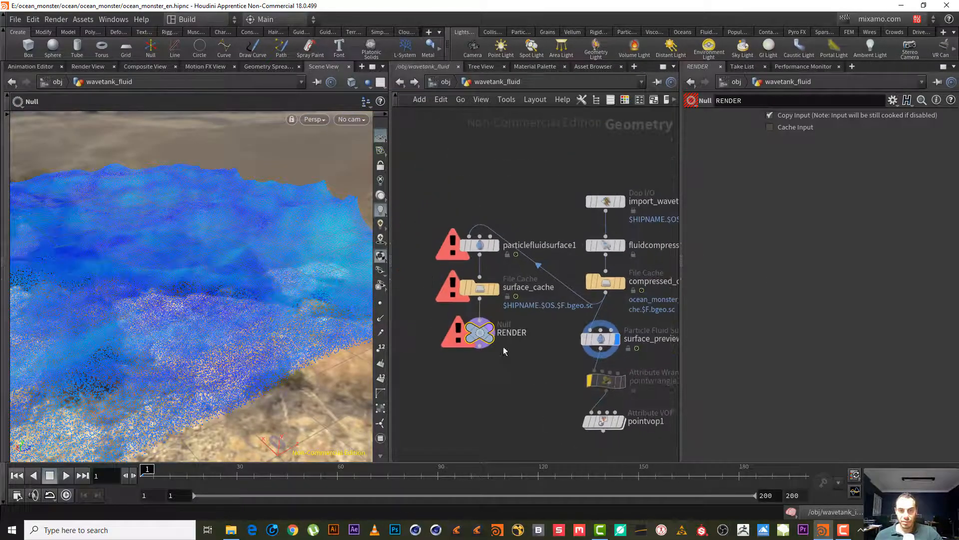
pyautogui.moveTo(492, 332)
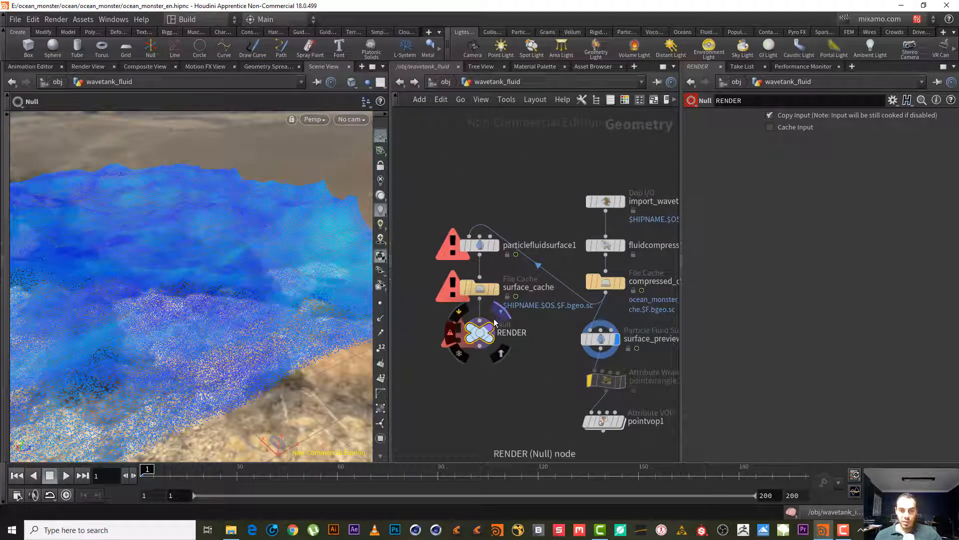
pyautogui.click(506, 315)
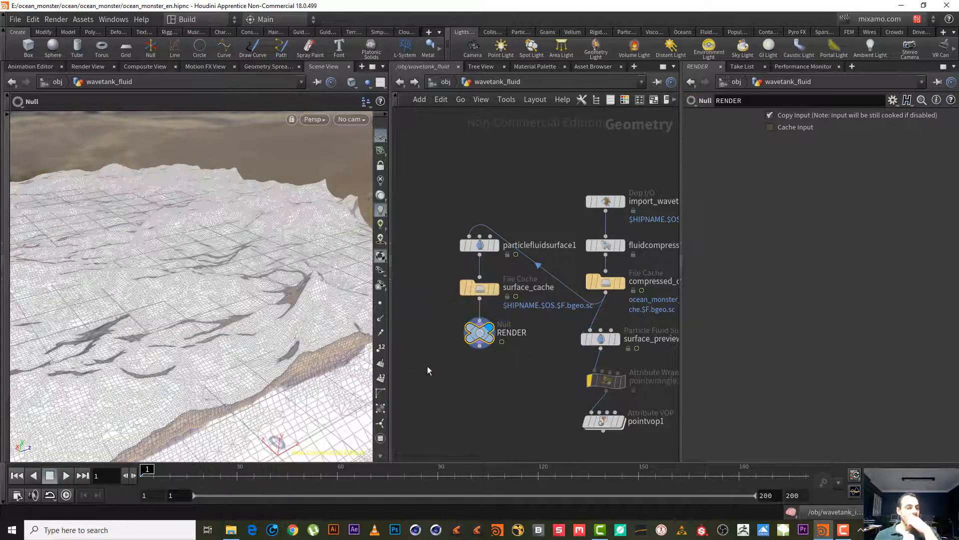
pyautogui.click(530, 414)
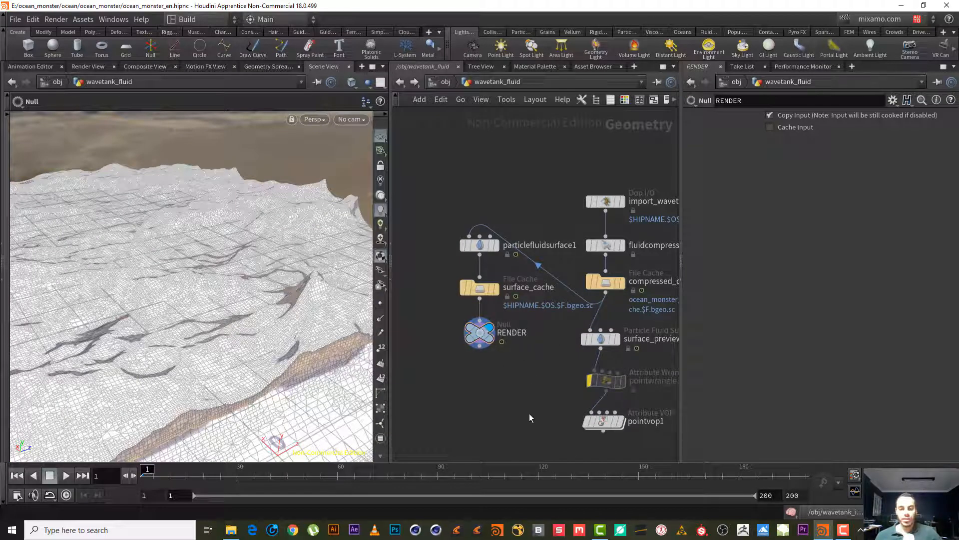
# Step: Back at the object level, check the materials assigned to wavetank_fluid and wavetank_fluid_extended, and turn on wavetank_fluid_extended's display
pyautogui.click(450, 80)
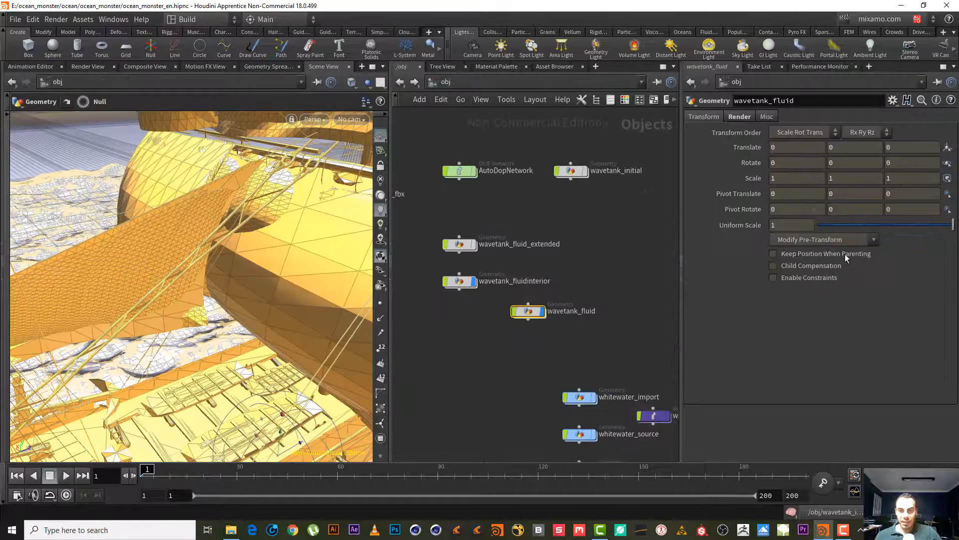
pyautogui.click(742, 118)
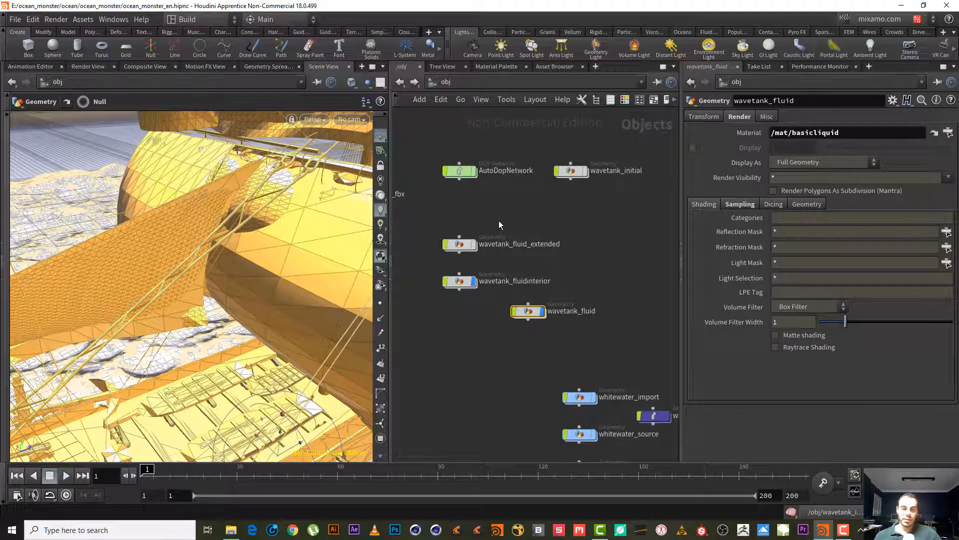
pyautogui.moveTo(520, 214); pyautogui.dragTo(560, 202, button='middle')
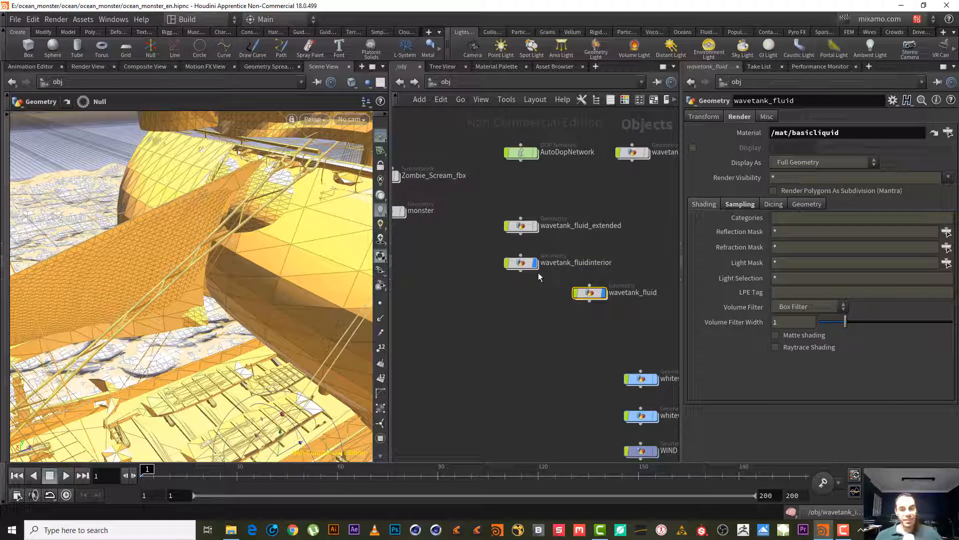
pyautogui.click(579, 225)
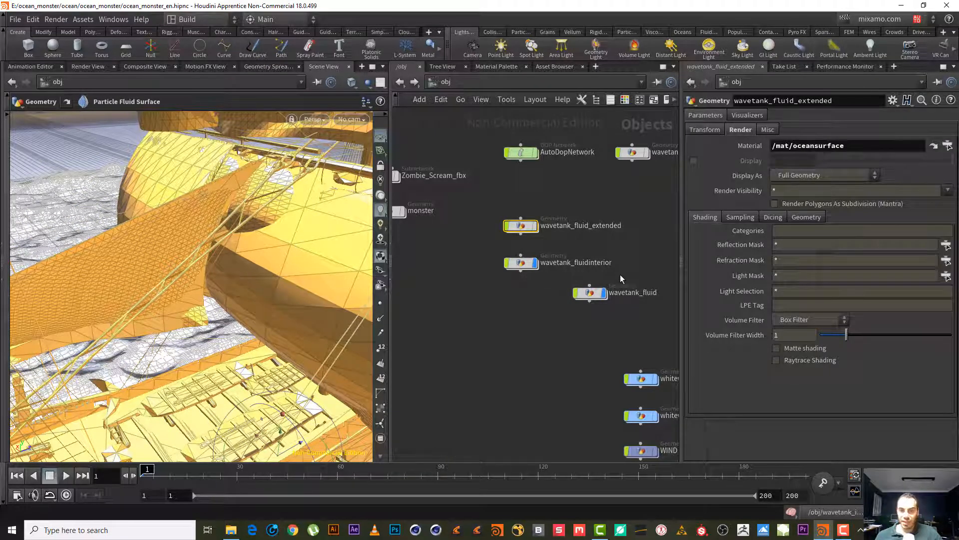
pyautogui.moveTo(625, 323); pyautogui.dragTo(577, 278)
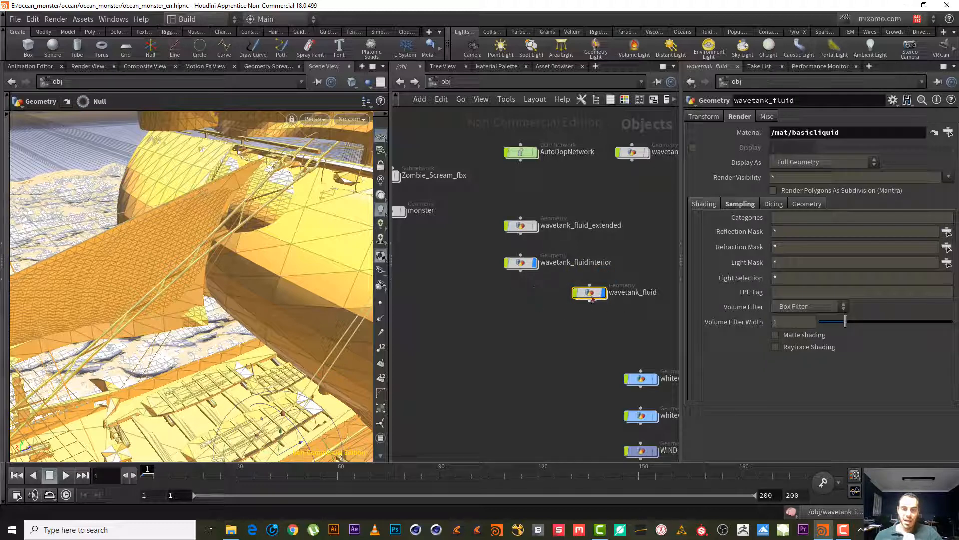
pyautogui.moveTo(576, 316); pyautogui.dragTo(512, 288, button='middle')
pyautogui.moveTo(529, 300); pyautogui.dragTo(559, 321, button='right')
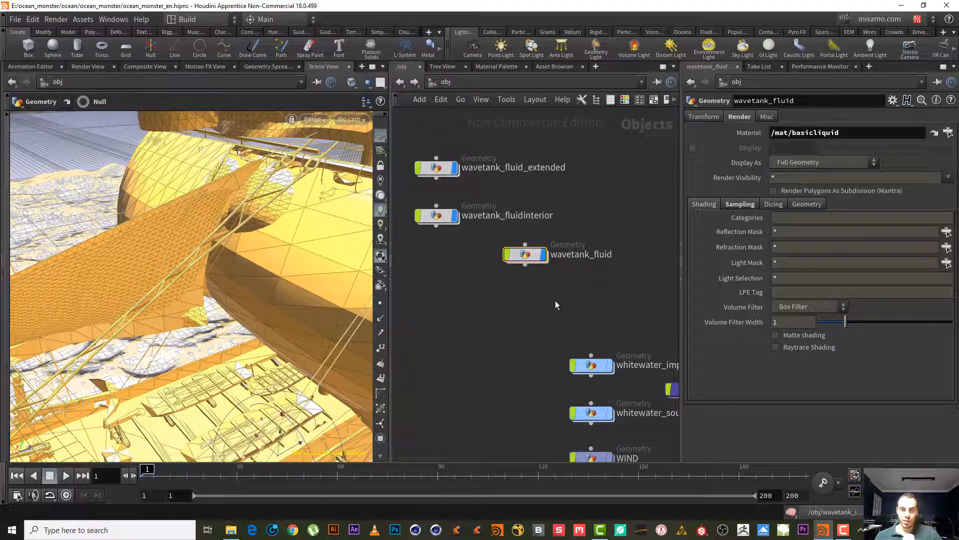
# Step: Show the network's colour palette and colour the battle_ship node red
pyautogui.moveTo(556, 301); pyautogui.dragTo(733, 317, button='middle')
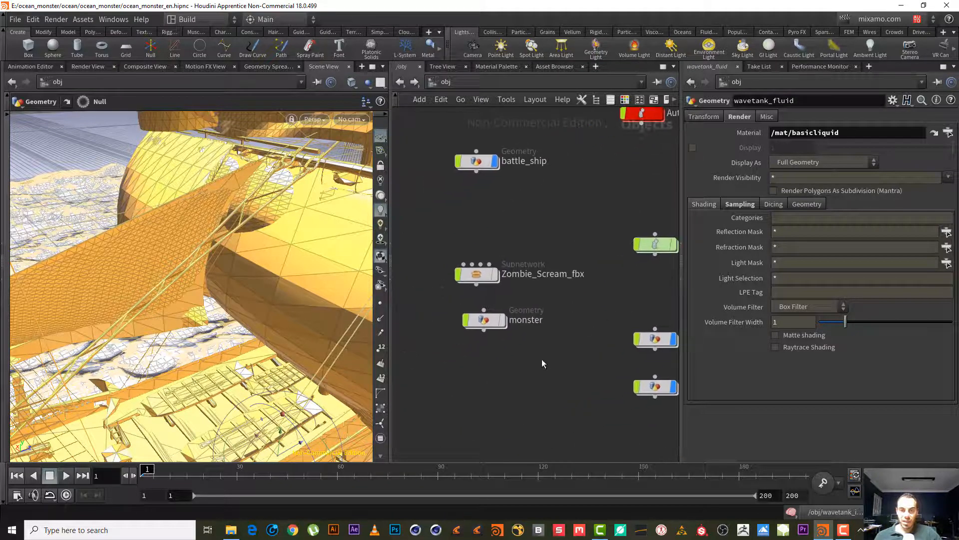
pyautogui.moveTo(530, 203); pyautogui.dragTo(458, 140)
pyautogui.press('c')
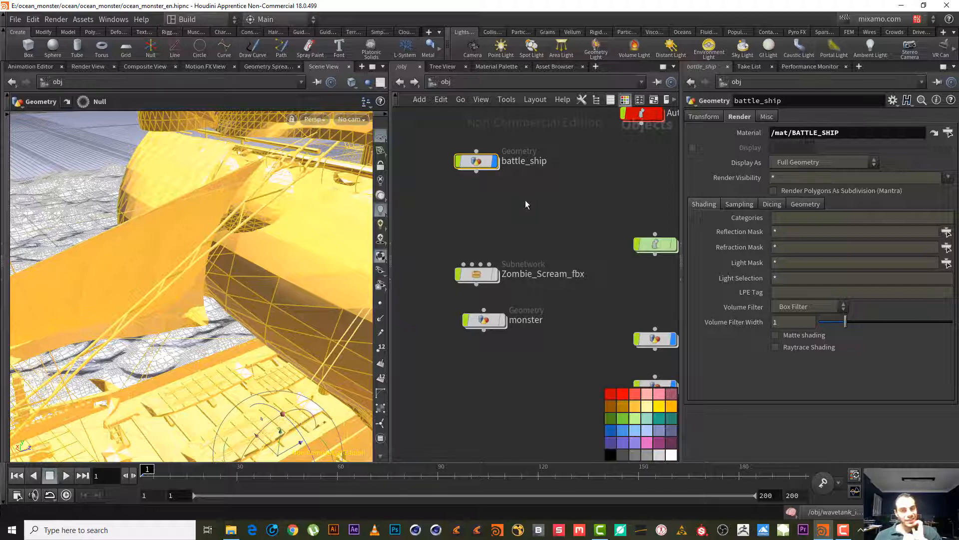
pyautogui.moveTo(519, 187); pyautogui.dragTo(450, 142)
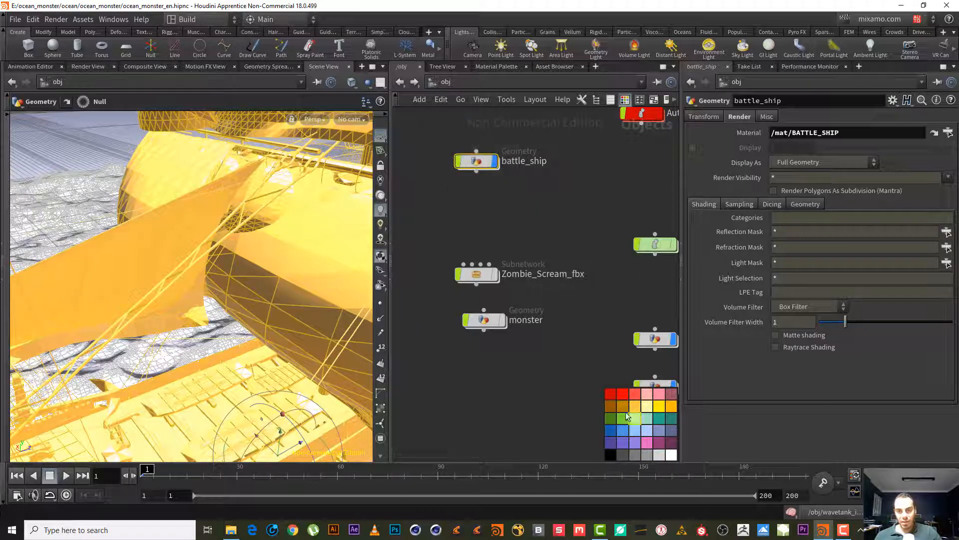
pyautogui.click(629, 394)
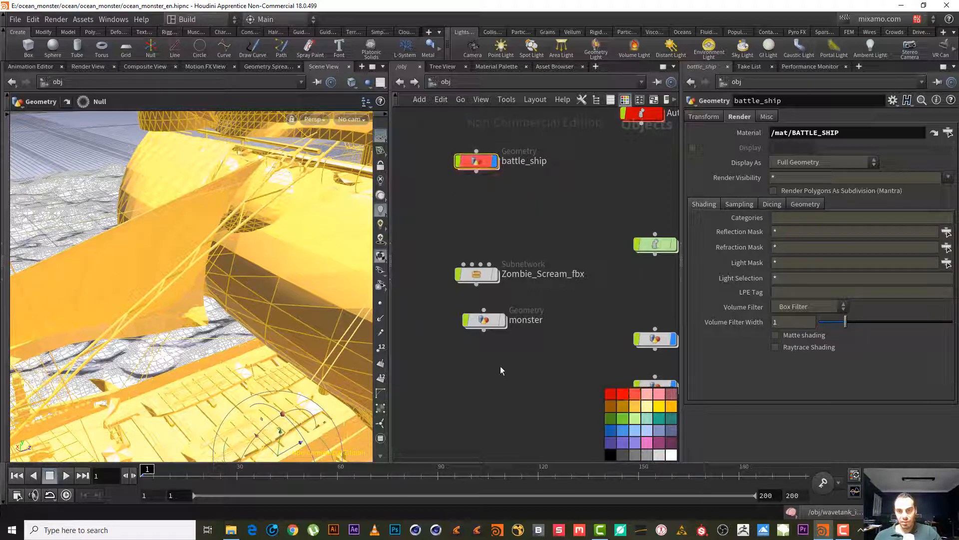
# Step: Colour the wavetank_fluid_extended and wavetank_fluidinterior nodes red
pyautogui.moveTo(499, 364); pyautogui.dragTo(410, 226, button='middle')
pyautogui.moveTo(507, 285); pyautogui.dragTo(483, 329, button='middle')
pyautogui.moveTo(542, 246); pyautogui.dragTo(542, 232)
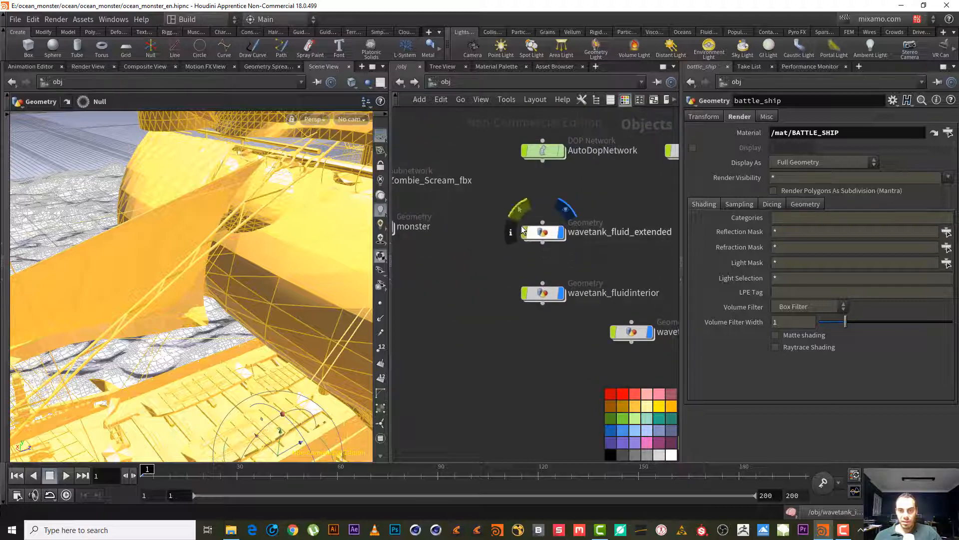
pyautogui.moveTo(520, 342); pyautogui.dragTo(566, 192)
pyautogui.moveTo(572, 236); pyautogui.dragTo(570, 235)
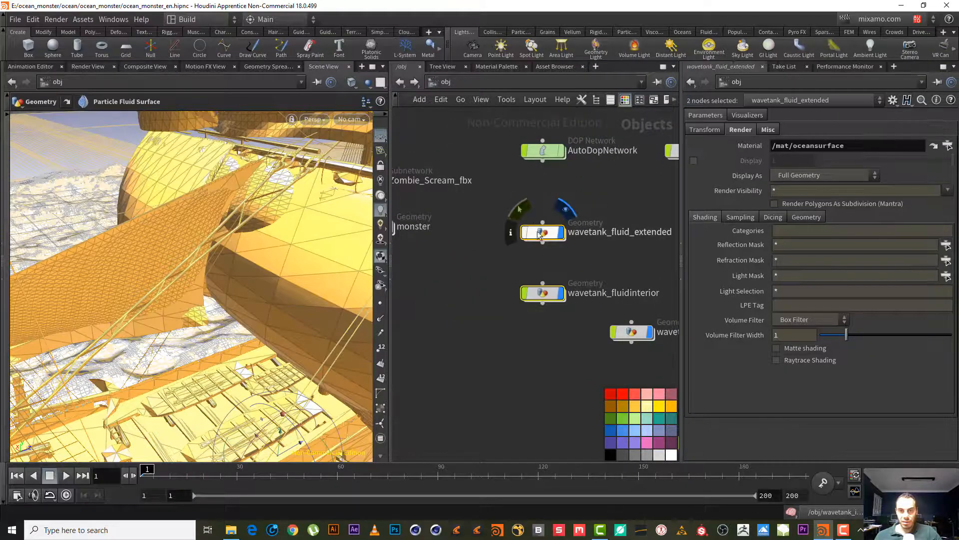
pyautogui.click(628, 396)
# Step: Colour the wavetank_fluid node red to match the other two wavetank fluid nodes
pyautogui.moveTo(545, 352); pyautogui.dragTo(446, 323, button='middle')
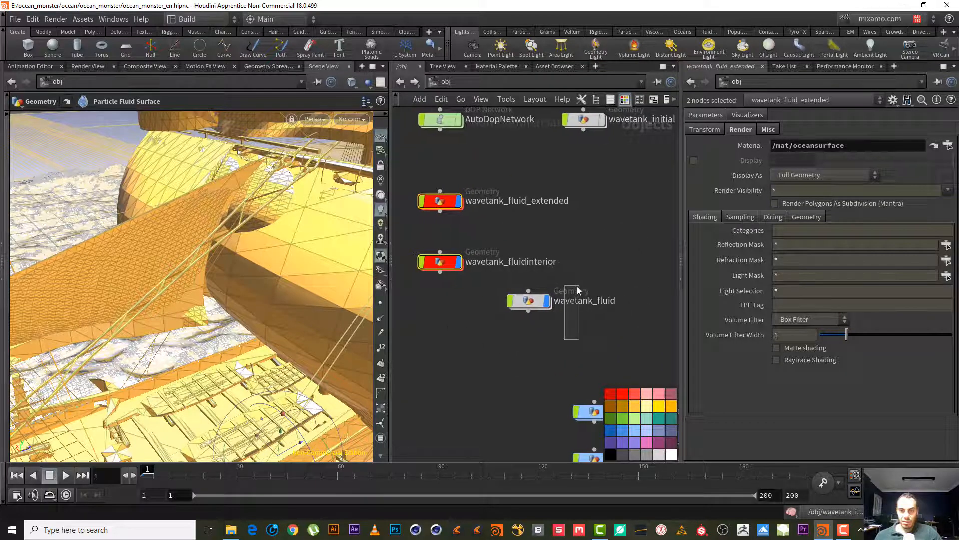
pyautogui.moveTo(578, 291); pyautogui.dragTo(518, 297)
pyautogui.click(625, 396)
# Step: Enter the whitewater_import object and examine the import_whitewater node's Save to File settings and cache file name
pyautogui.moveTo(508, 324); pyautogui.dragTo(440, 173, button='middle')
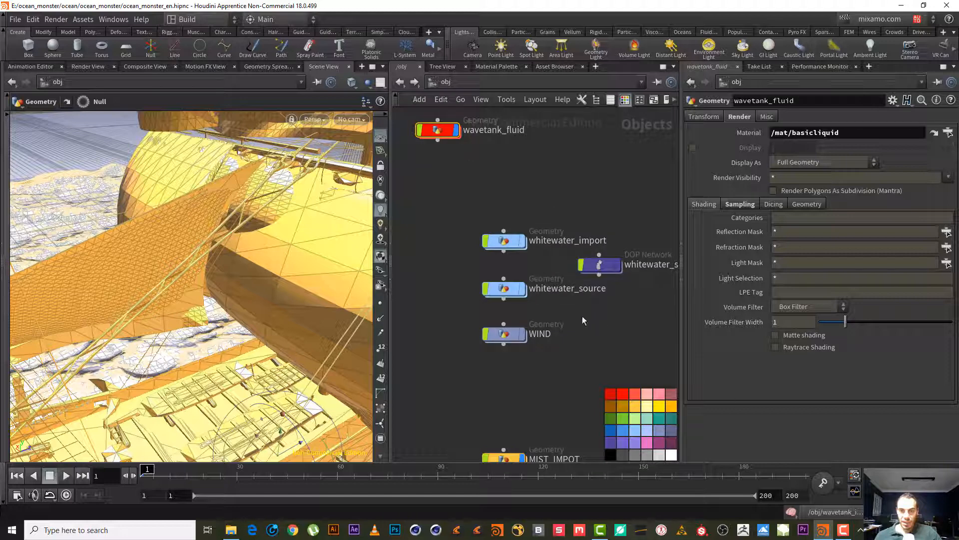
pyautogui.moveTo(606, 305); pyautogui.dragTo(595, 332, button='middle')
pyautogui.moveTo(529, 233); pyautogui.dragTo(469, 276)
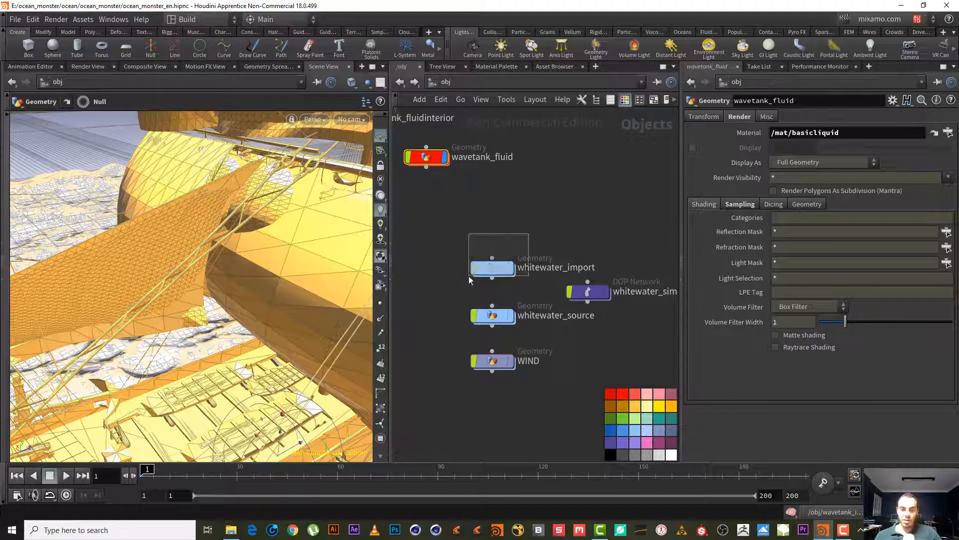
pyautogui.doubleClick(492, 267)
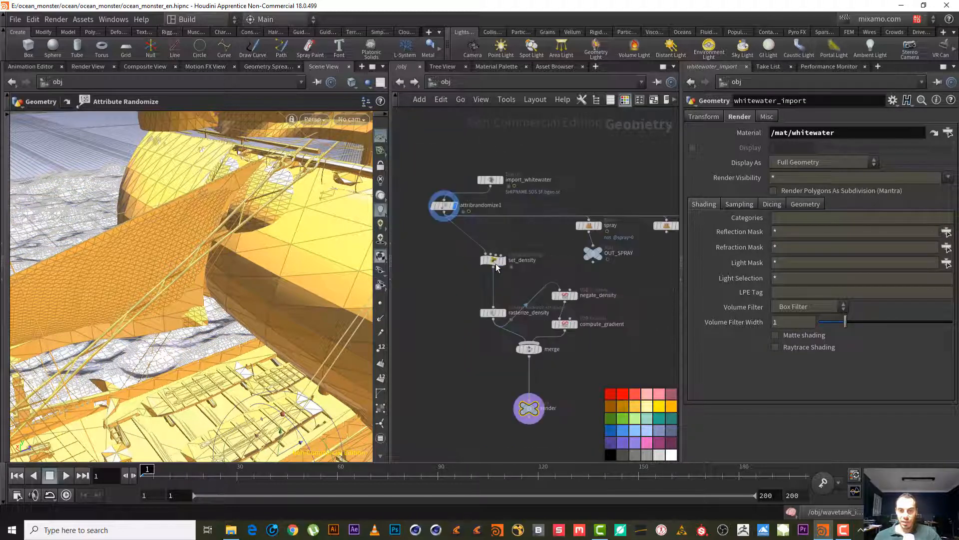
pyautogui.click(490, 179)
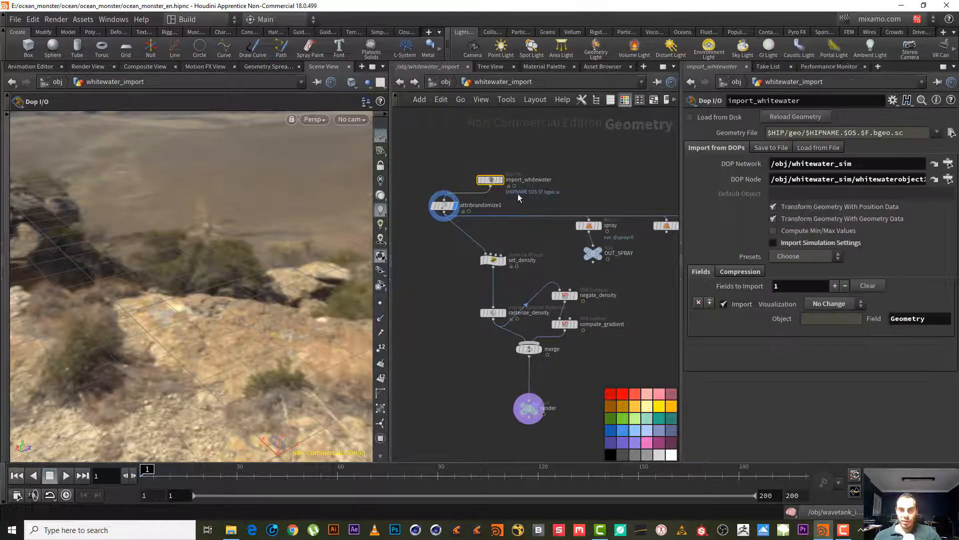
pyautogui.click(770, 148)
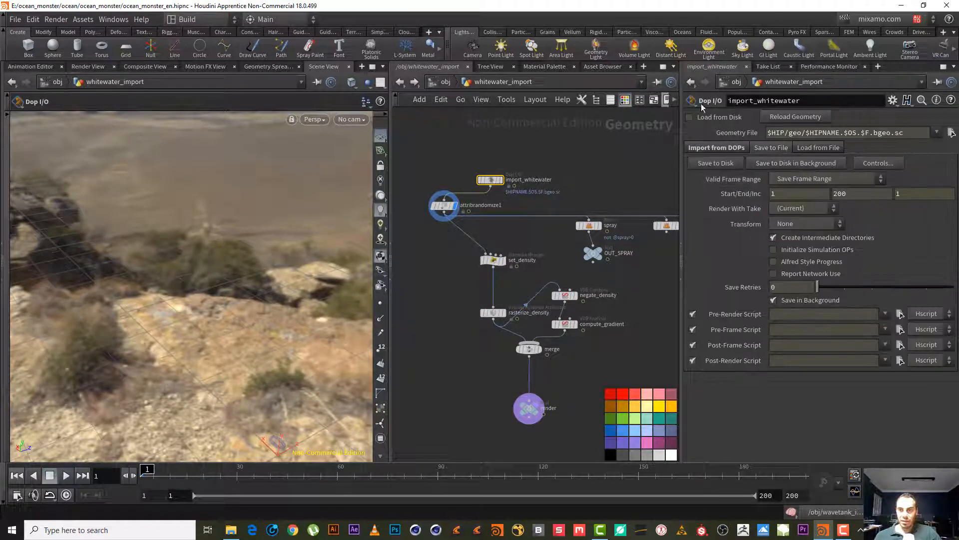
pyautogui.moveTo(501, 131); pyautogui.dragTo(544, 133, button='middle')
pyautogui.moveTo(542, 148); pyautogui.dragTo(602, 141, button='right')
pyautogui.moveTo(593, 196); pyautogui.dragTo(538, 159, button='middle')
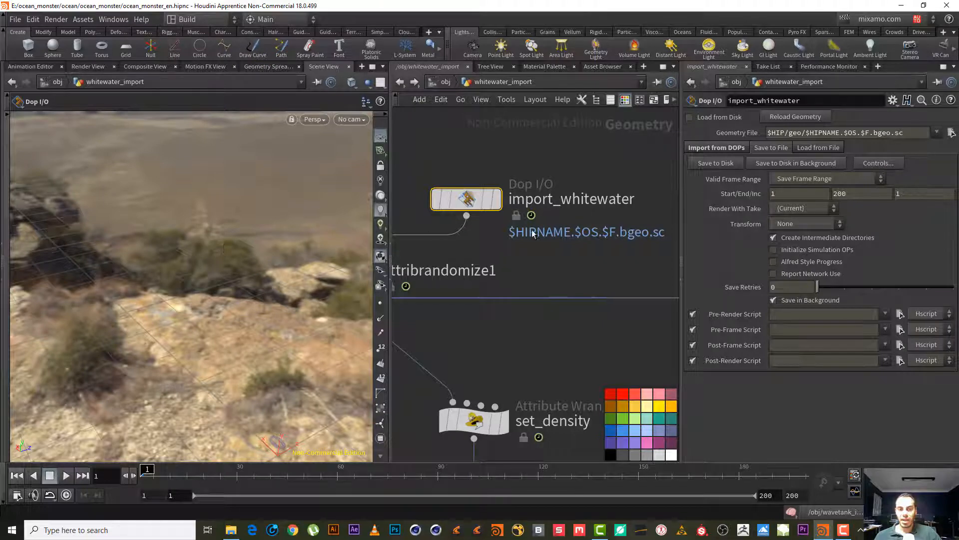
# Step: Return to the object level and colour the whitewater_import node red
pyautogui.moveTo(481, 202)
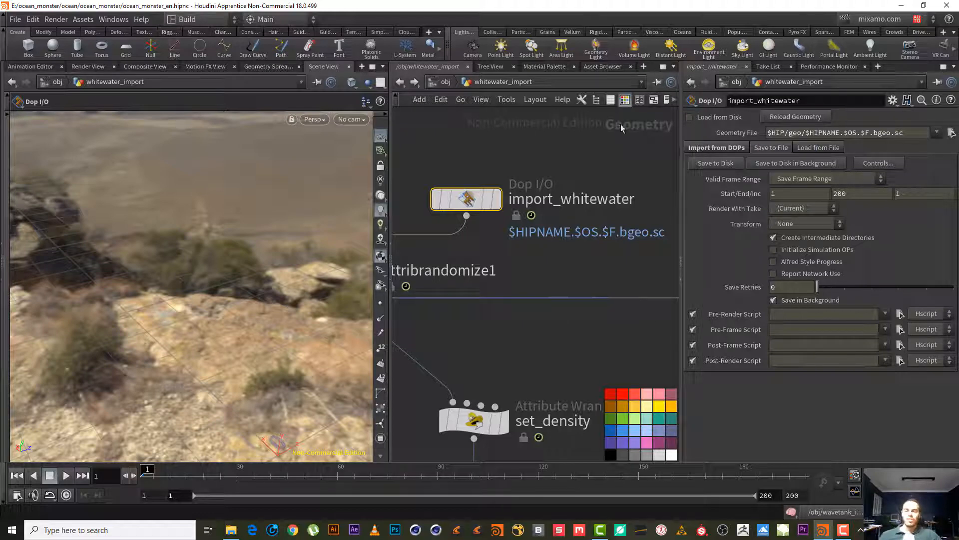
pyautogui.click(608, 149)
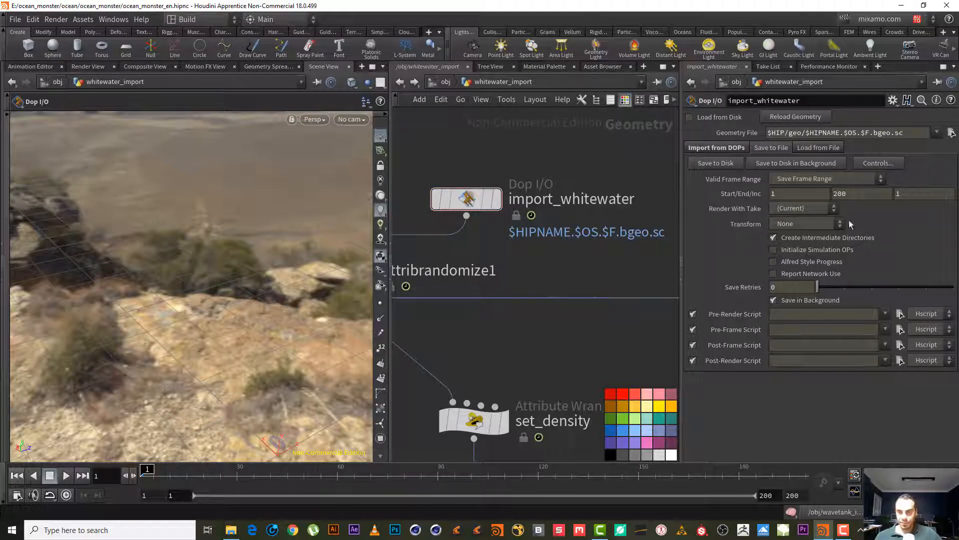
pyautogui.click(449, 84)
pyautogui.moveTo(544, 232); pyautogui.dragTo(553, 158, button='middle')
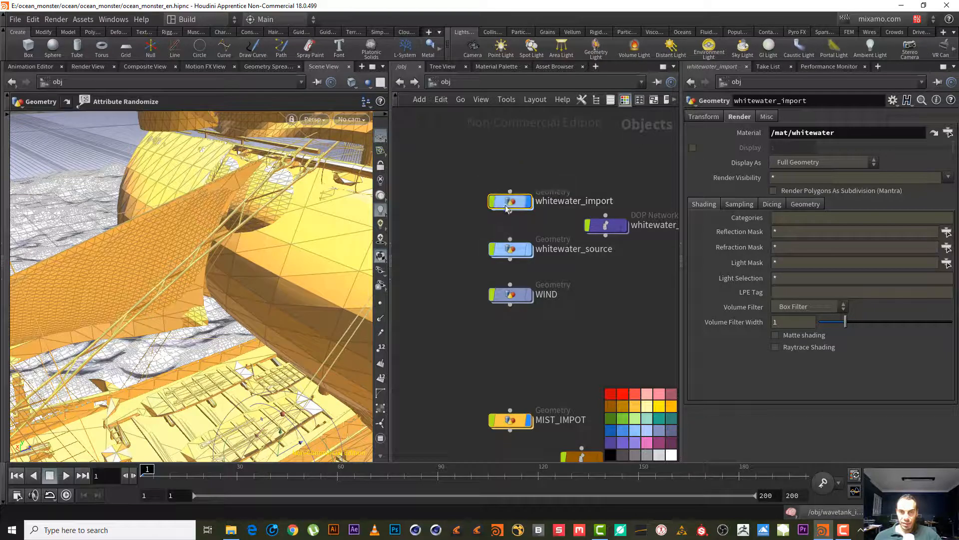
pyautogui.click(625, 398)
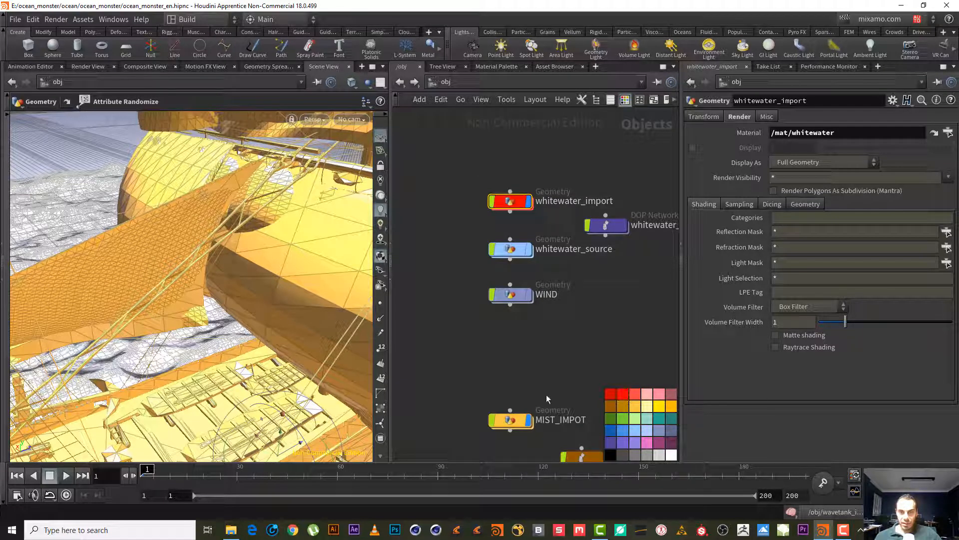
# Step: Colour the mist_import node red
pyautogui.moveTo(546, 398); pyautogui.dragTo(501, 184, button='middle')
pyautogui.moveTo(472, 360); pyautogui.dragTo(435, 277)
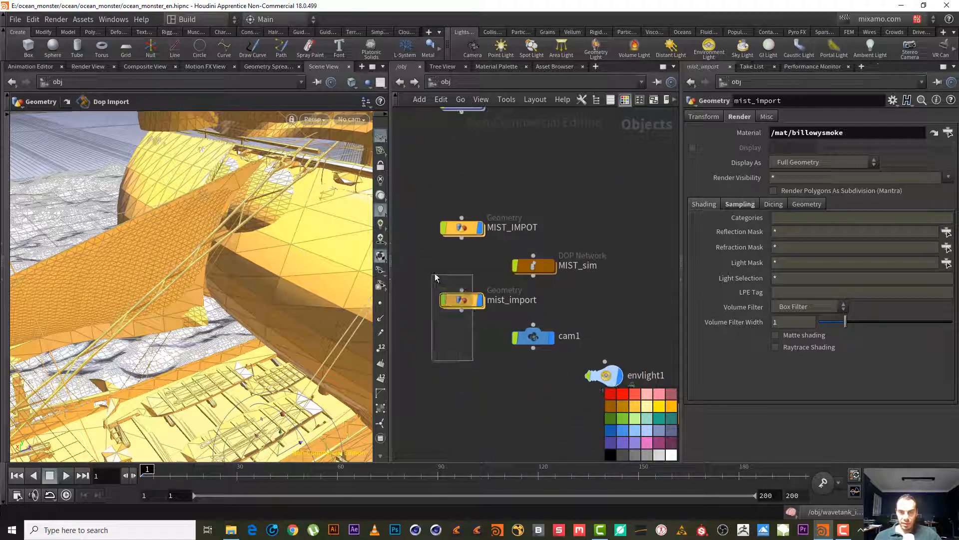
pyautogui.click(627, 398)
# Step: Look over the whole object network to check which nodes are marked red for rendering
pyautogui.moveTo(610, 291); pyautogui.dragTo(436, 477, button='middle')
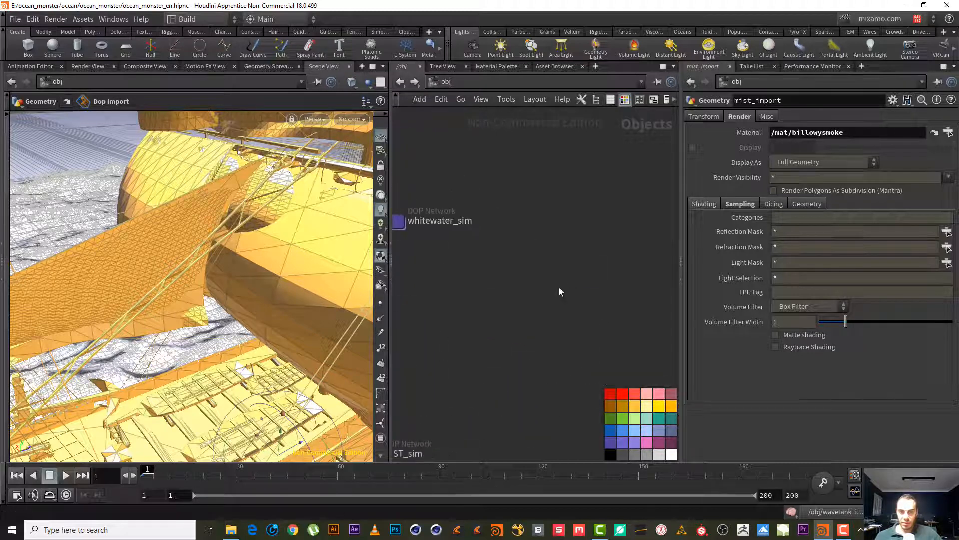
pyautogui.scroll(-6, 559, 287)
pyautogui.moveTo(543, 204); pyautogui.dragTo(632, 240, button='middle')
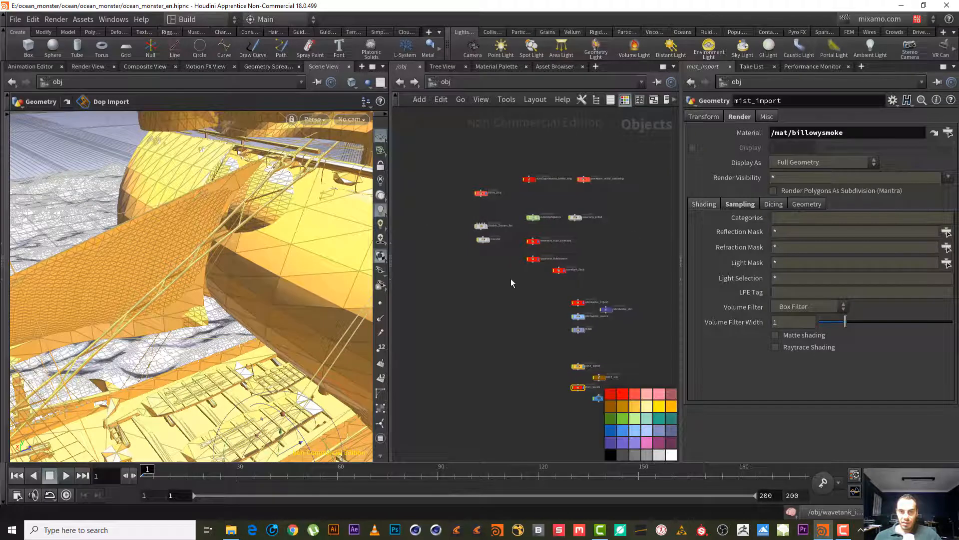
pyautogui.scroll(5, 512, 280)
pyautogui.moveTo(511, 279); pyautogui.dragTo(399, 167, button='middle')
pyautogui.scroll(2, 588, 283)
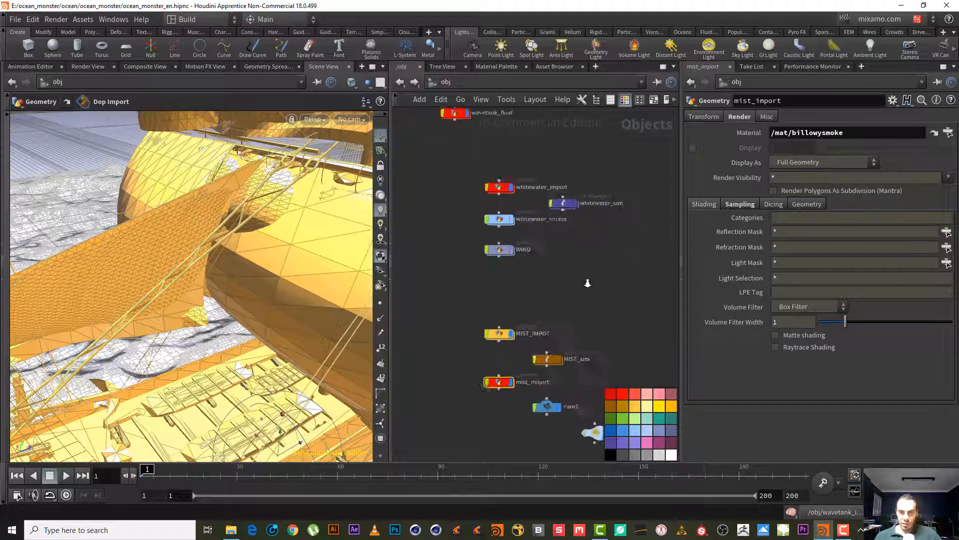
pyautogui.scroll(2, 588, 283)
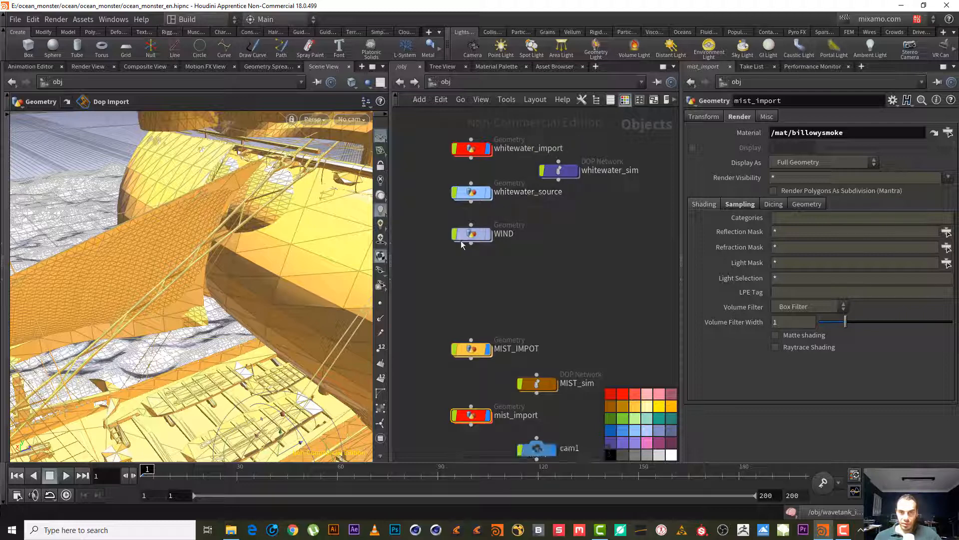
pyautogui.moveTo(521, 278); pyautogui.dragTo(519, 164, button='middle')
pyautogui.moveTo(619, 315)
pyautogui.mouseDown(button='middle')
pyautogui.moveTo(609, 297)
pyautogui.moveTo(612, 315)
pyautogui.mouseUp(button='middle')
# Step: Switch to the out network and add a Mantra render node
pyautogui.click(496, 82)
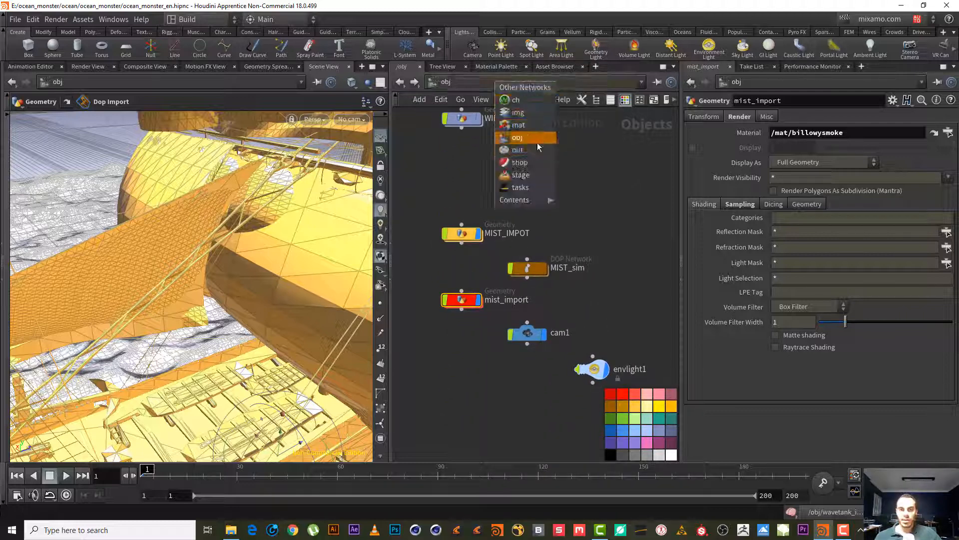
pyautogui.click(534, 150)
pyautogui.press('Tab')
pyautogui.write('man')
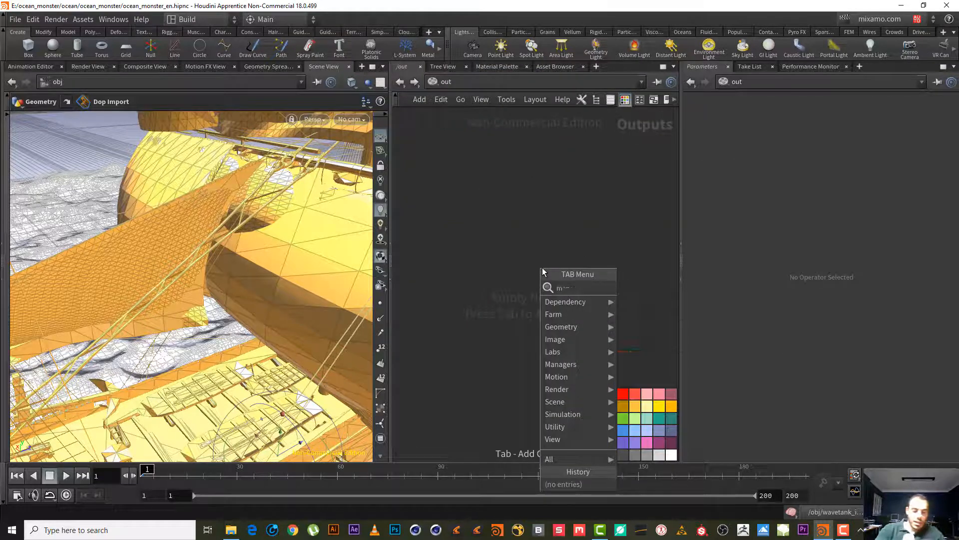
pyautogui.press('Return')
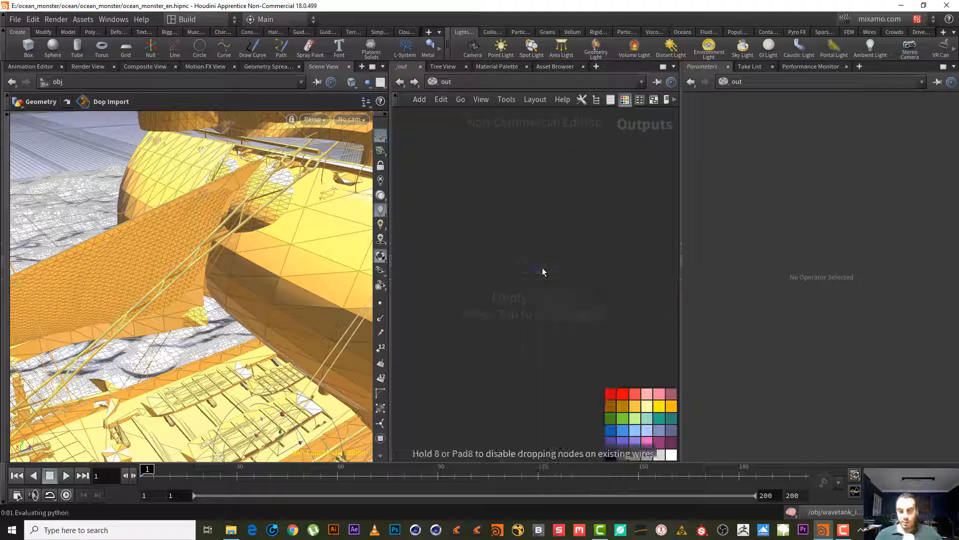
pyautogui.click(542, 270)
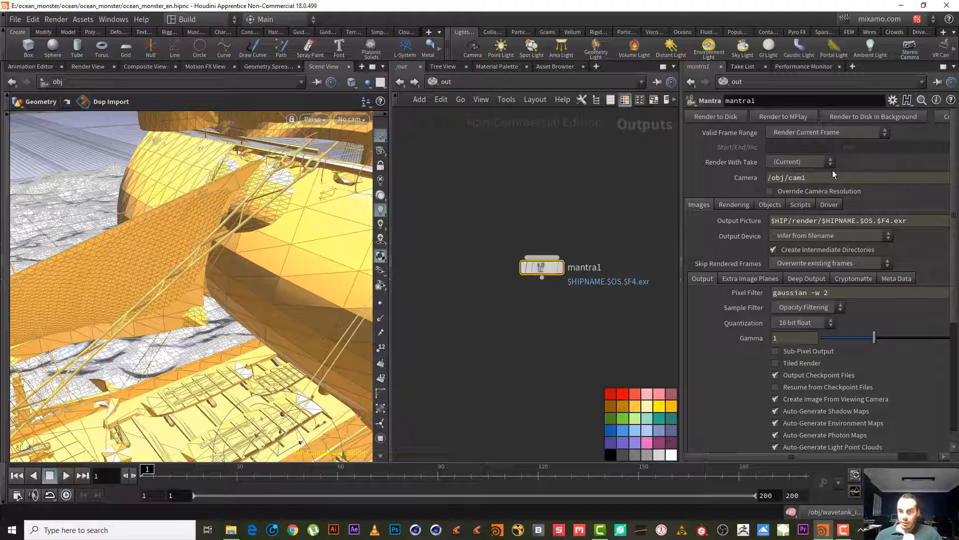
# Step: Compare the take options of the mantra1 node and set Render With Take to mixamo.com
pyautogui.click(817, 163)
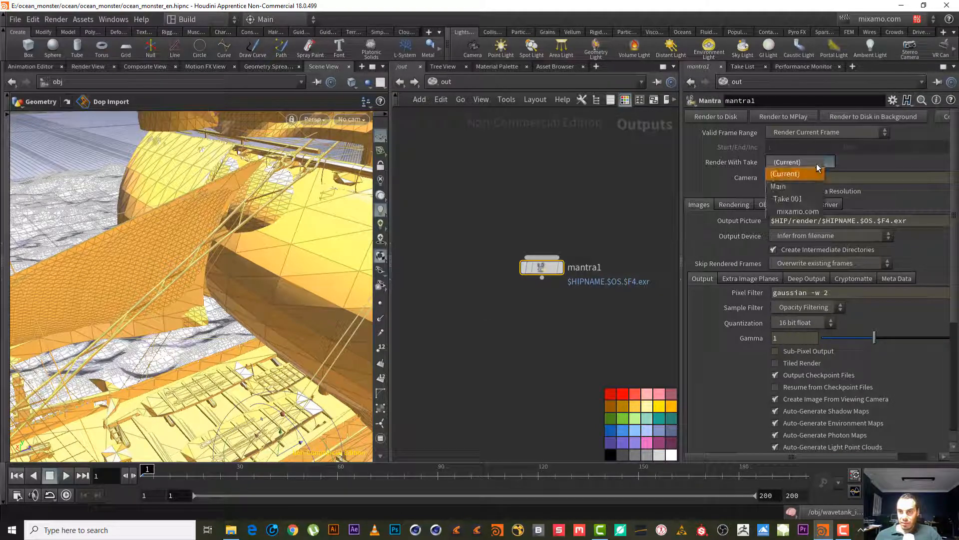
pyautogui.click(816, 164)
pyautogui.click(811, 163)
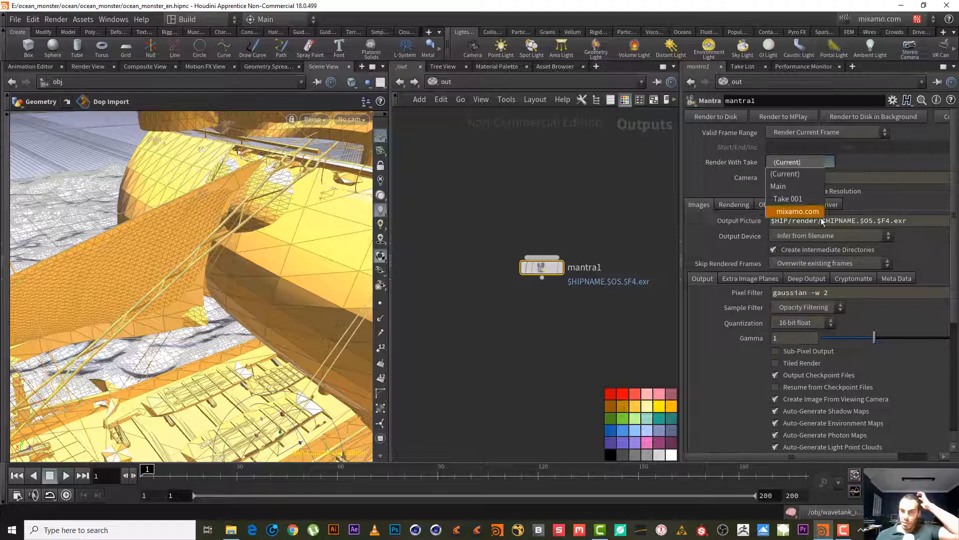
pyautogui.click(800, 213)
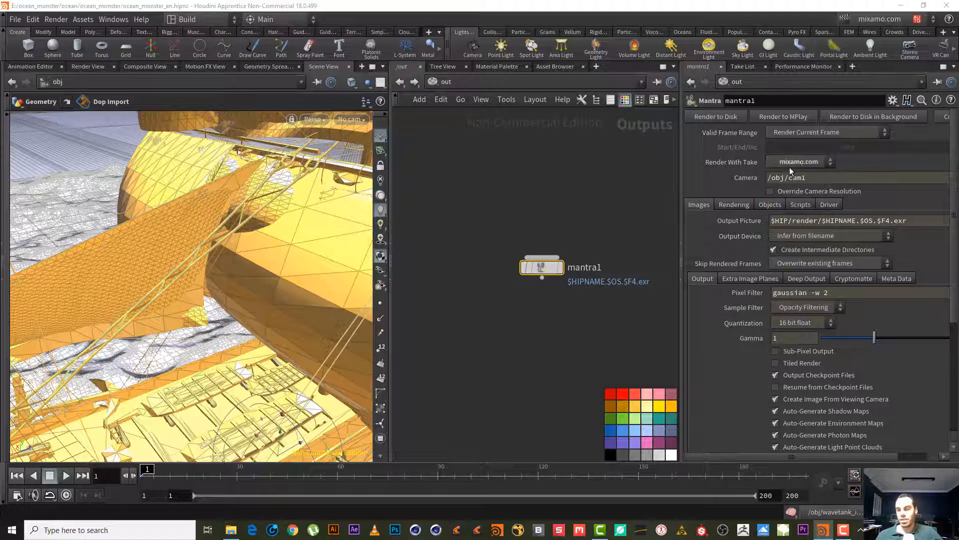
pyautogui.click(799, 160)
pyautogui.click(798, 173)
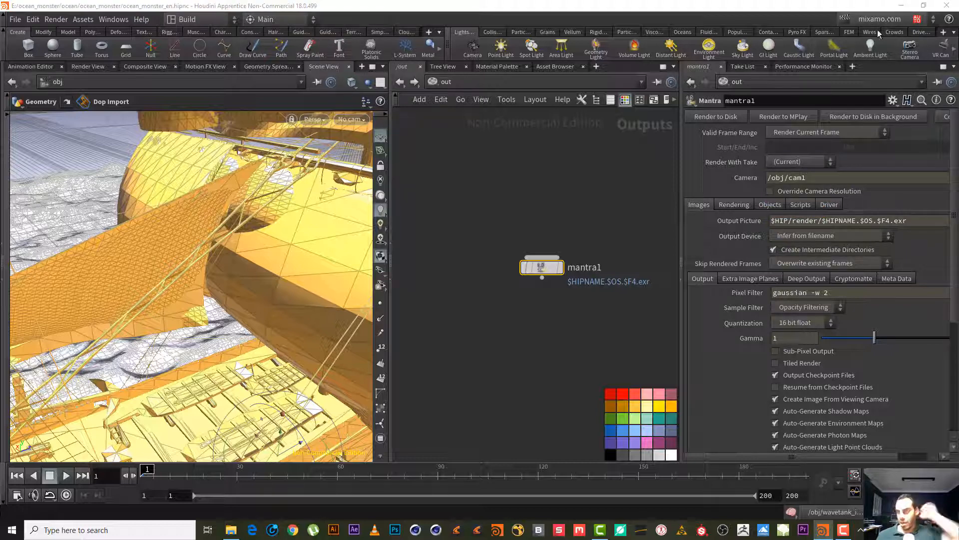
pyautogui.click(809, 161)
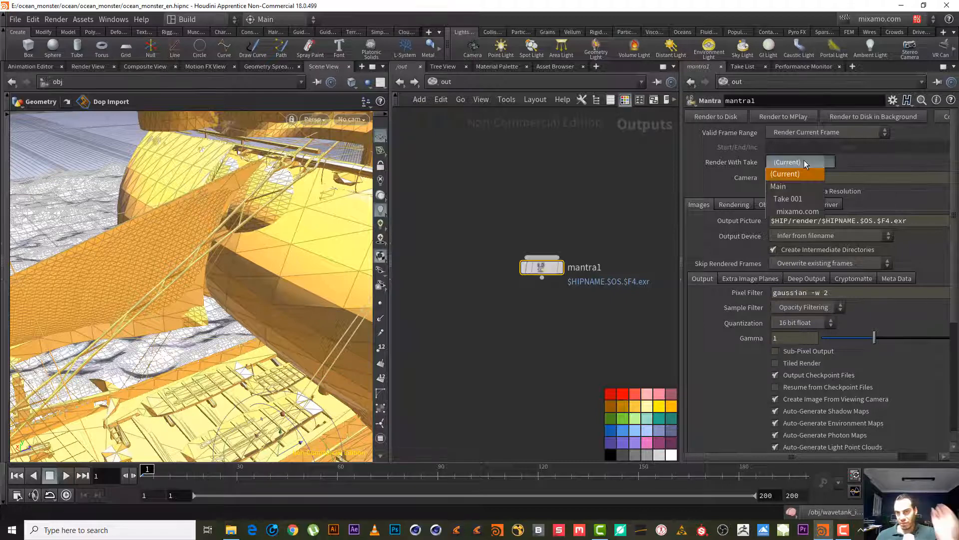
pyautogui.click(809, 212)
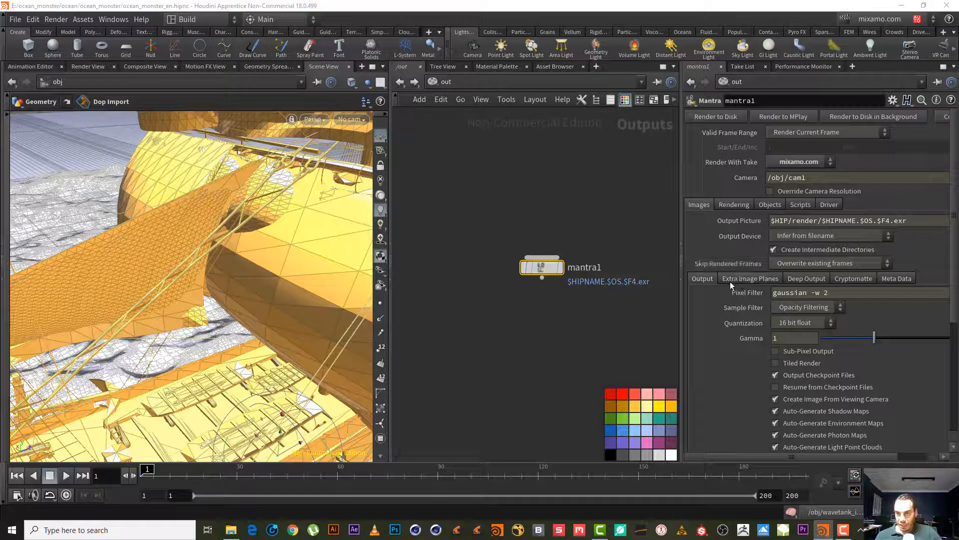
# Step: Set the mantra1 node's Rendering Engine to Physically Based Rendering
pyautogui.click(740, 205)
pyautogui.click(799, 218)
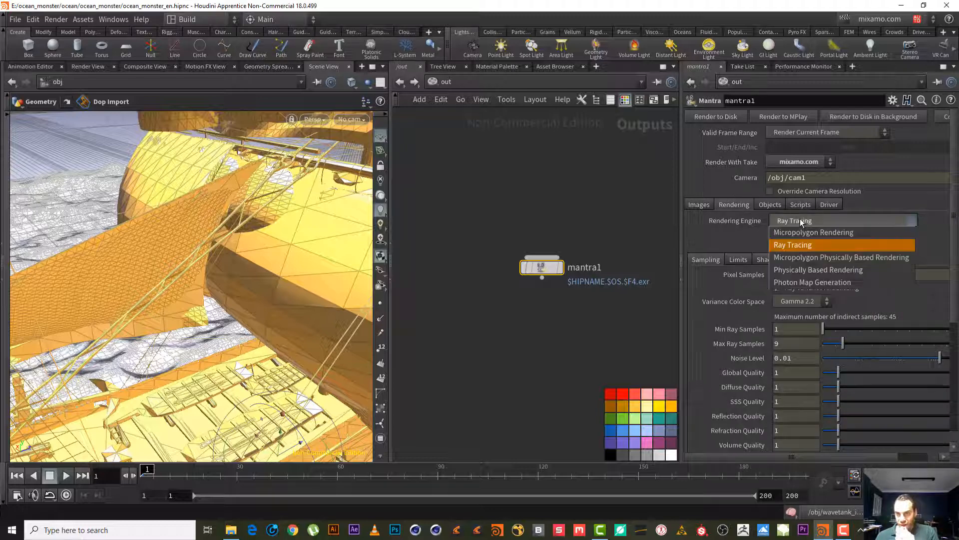
pyautogui.click(827, 274)
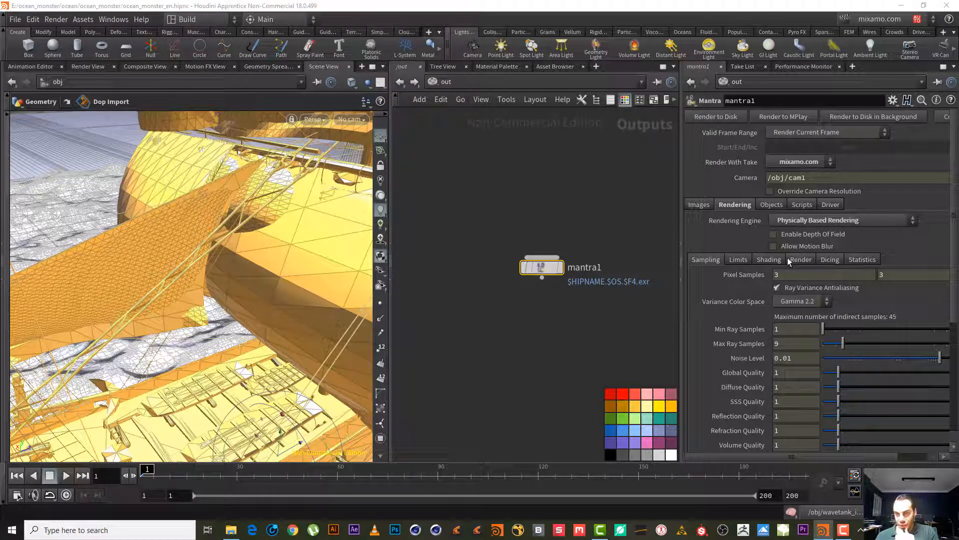
# Step: Set mantra1's Reflect Limit and Refract Limit to 3 and raise both to 4
pyautogui.click(747, 258)
pyautogui.doubleClick(784, 290)
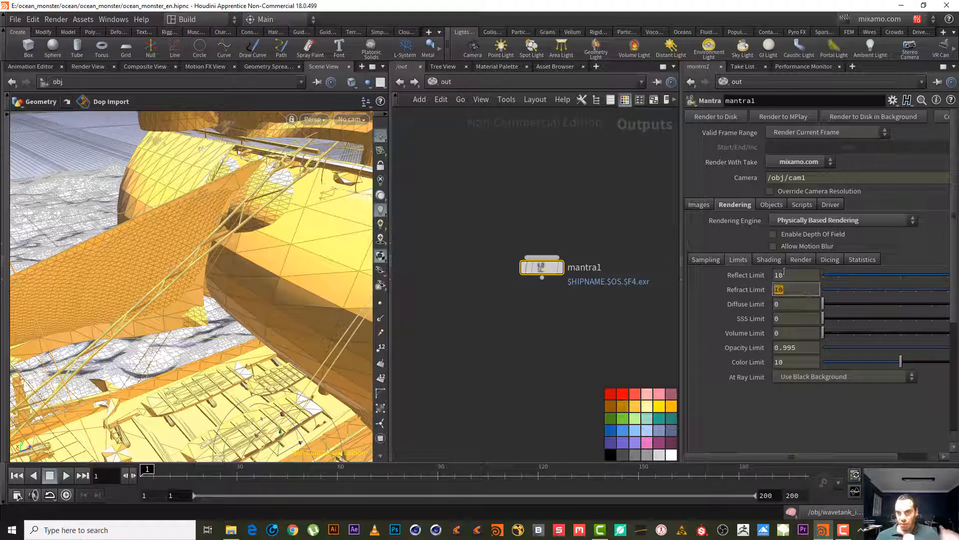
pyautogui.moveTo(784, 273); pyautogui.dragTo(755, 270)
pyautogui.write('3')
pyautogui.press('Tab')
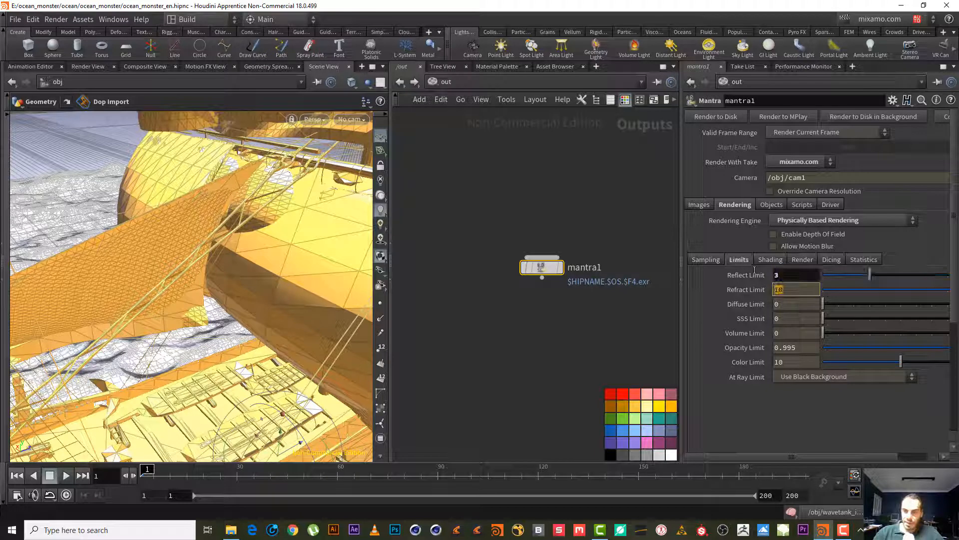
pyautogui.write('3')
pyautogui.press('Return')
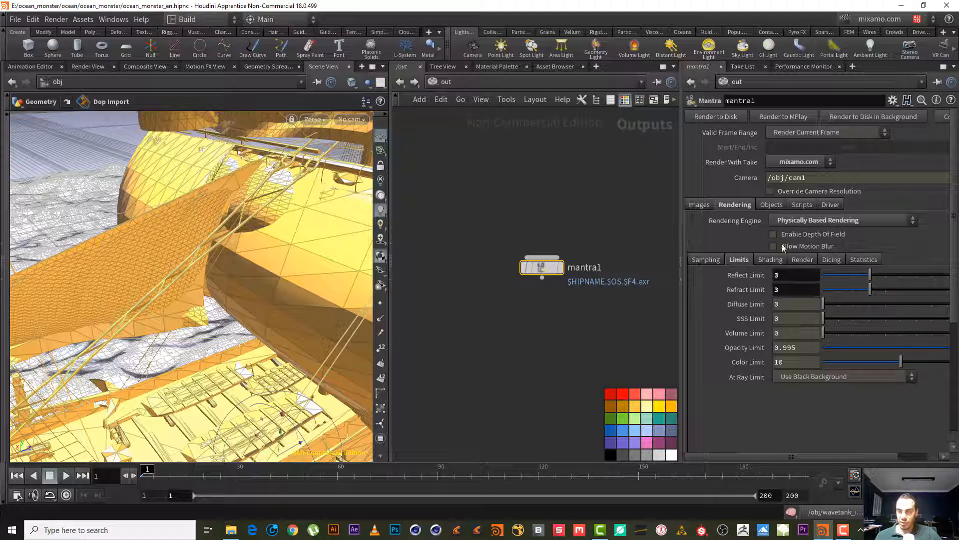
pyautogui.click(780, 274)
pyautogui.moveTo(754, 272)
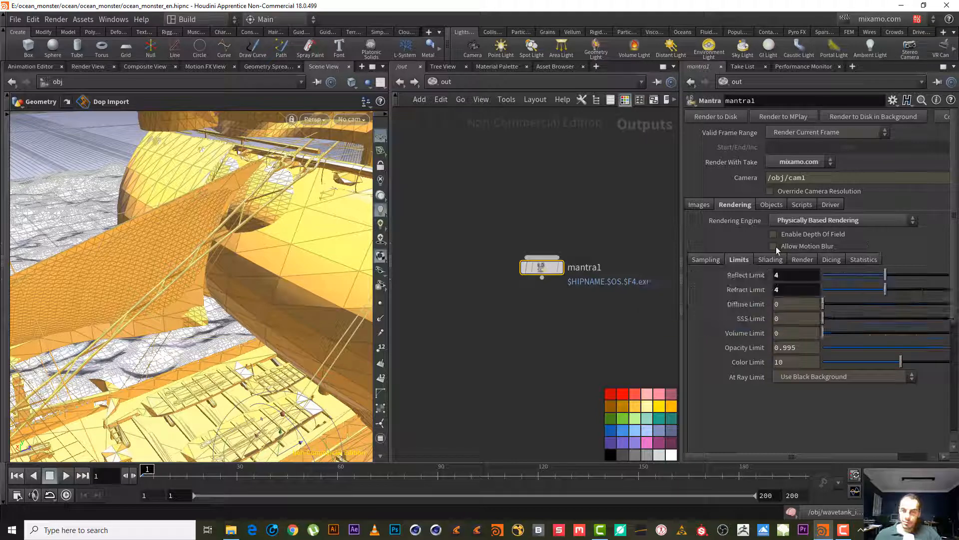
# Step: Set mantra1's At Ray Limit to Use Direct Lighting as Background Color and its Valid Frame Range to Render Frame Range
pyautogui.click(809, 259)
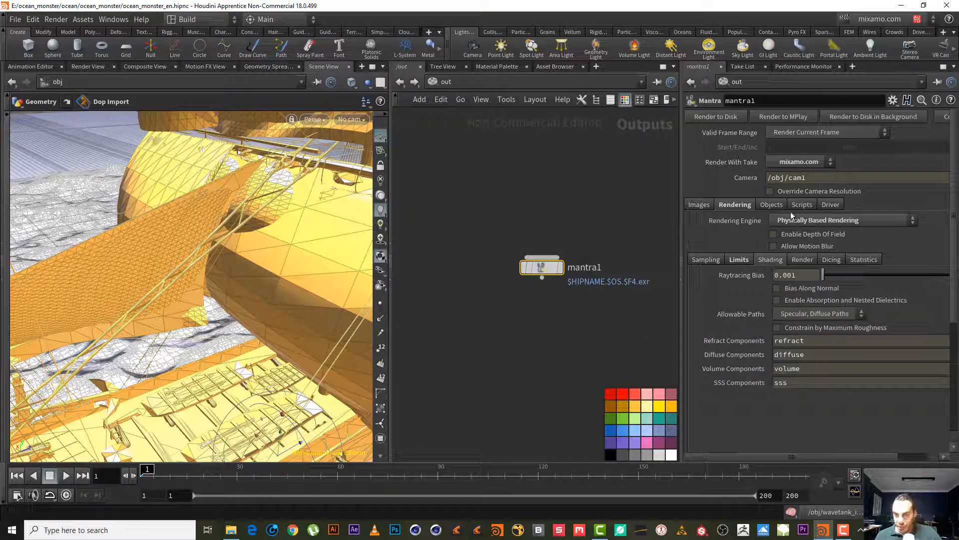
pyautogui.click(741, 260)
pyautogui.click(855, 375)
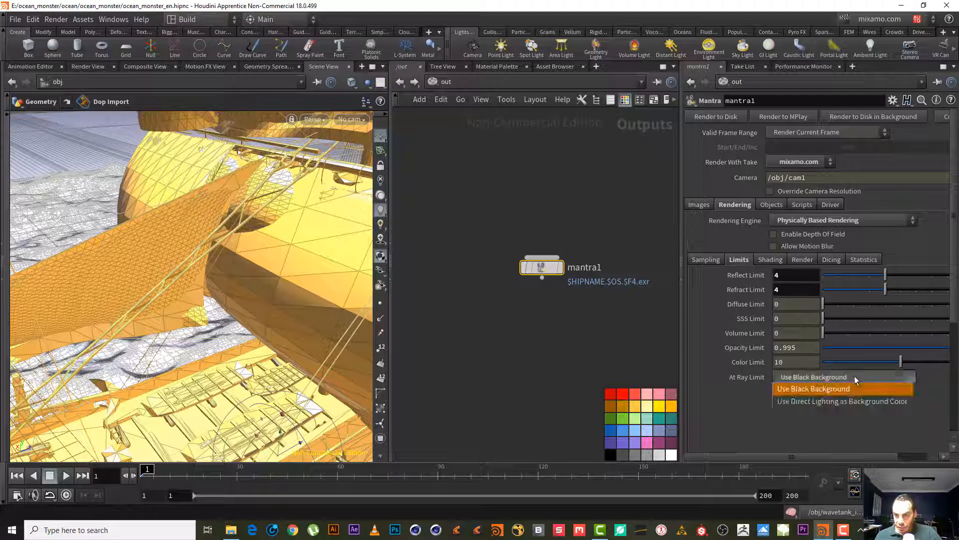
pyautogui.click(857, 403)
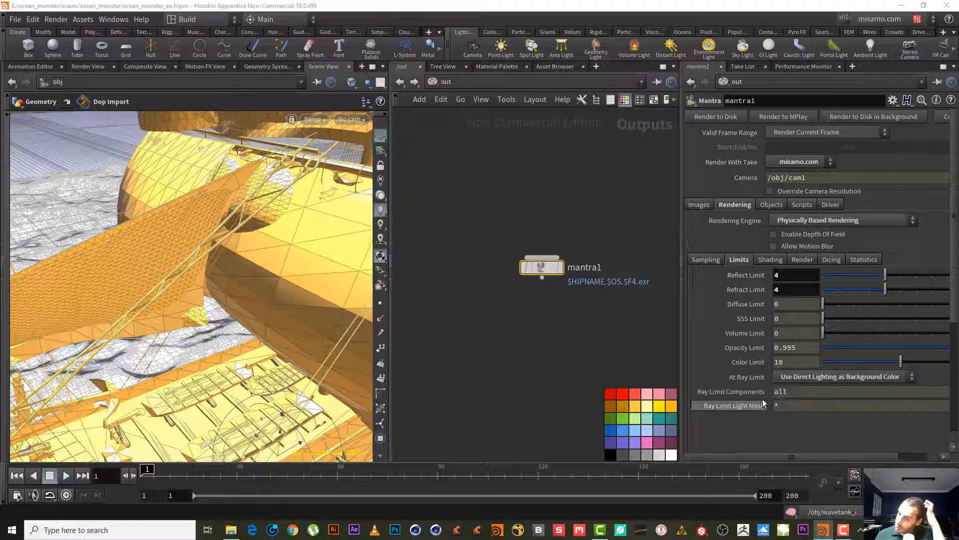
pyautogui.click(824, 384)
pyautogui.click(828, 400)
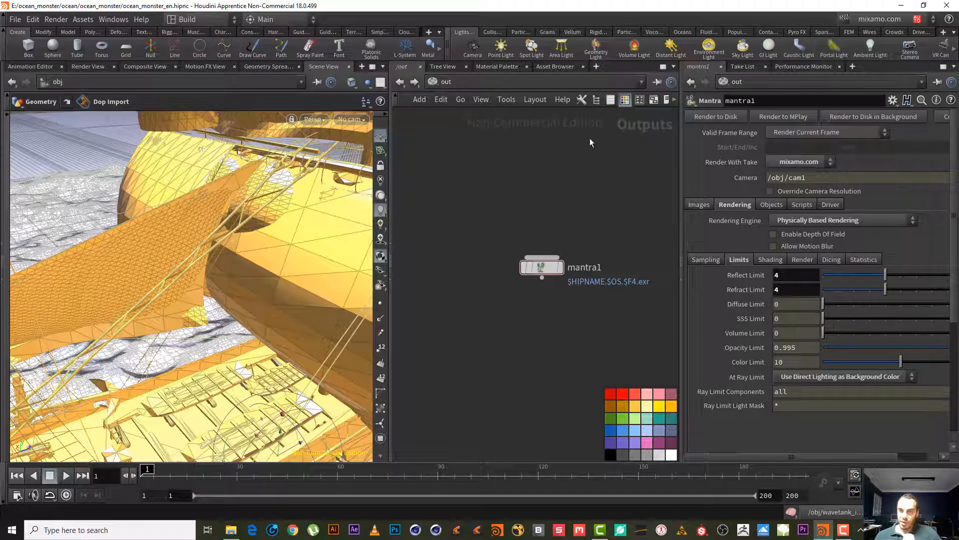
pyautogui.click(822, 133)
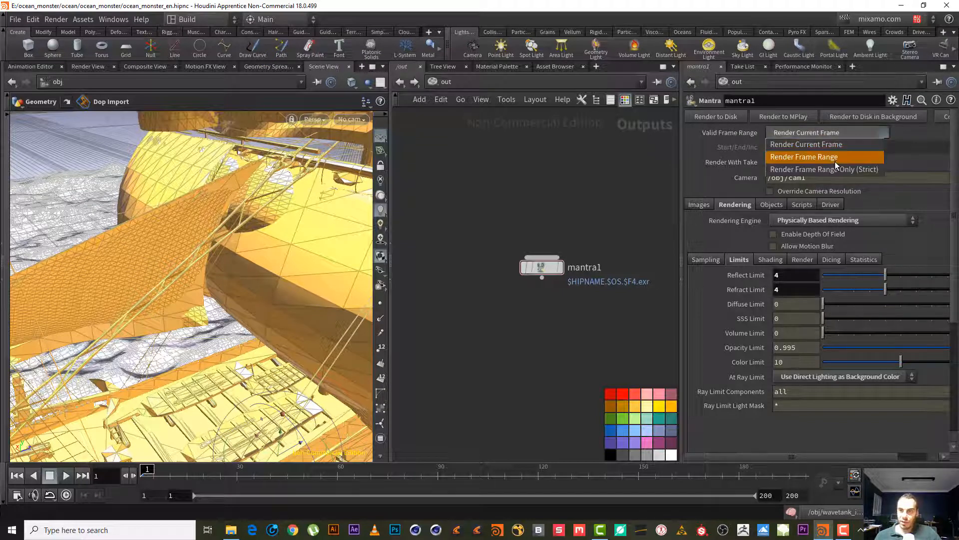
pyautogui.click(844, 157)
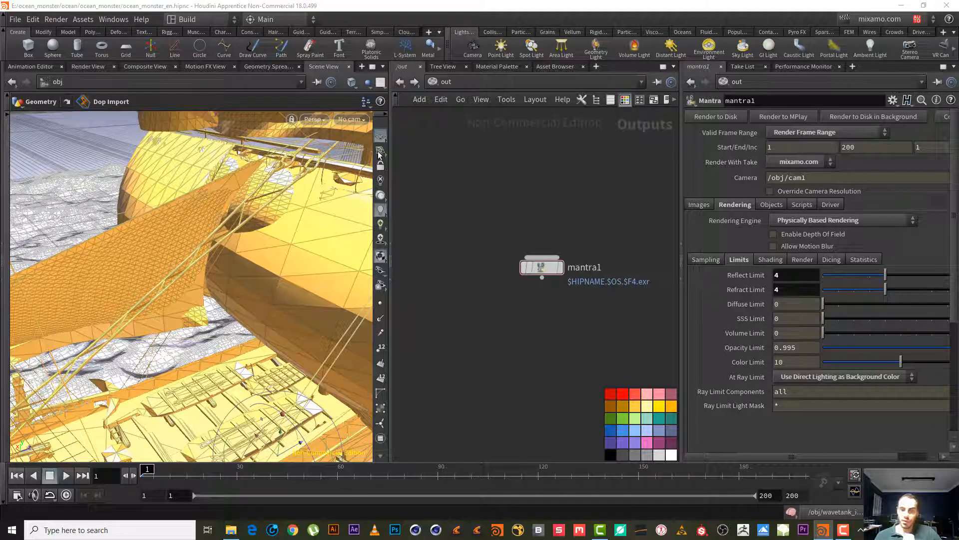
# Step: Review the colour-marked nodes in the obj network and switch to the mat network with the scene's materials
pyautogui.click(450, 84)
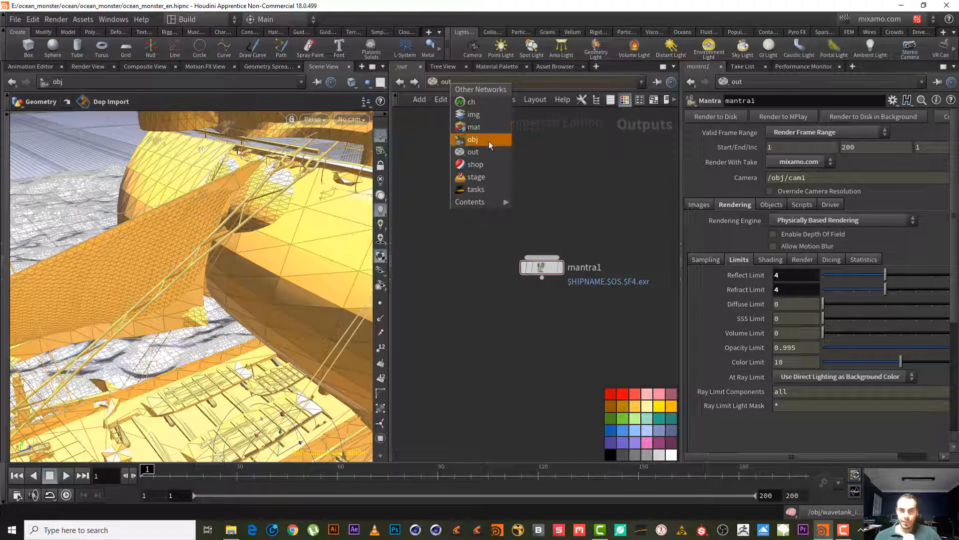
pyautogui.click(489, 140)
pyautogui.moveTo(585, 311); pyautogui.dragTo(550, 407, button='middle')
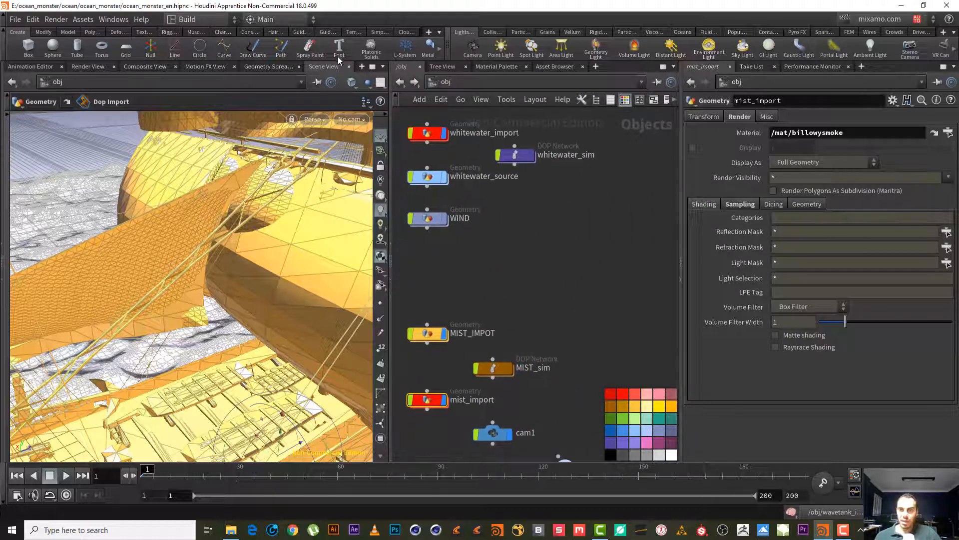
pyautogui.click(488, 85)
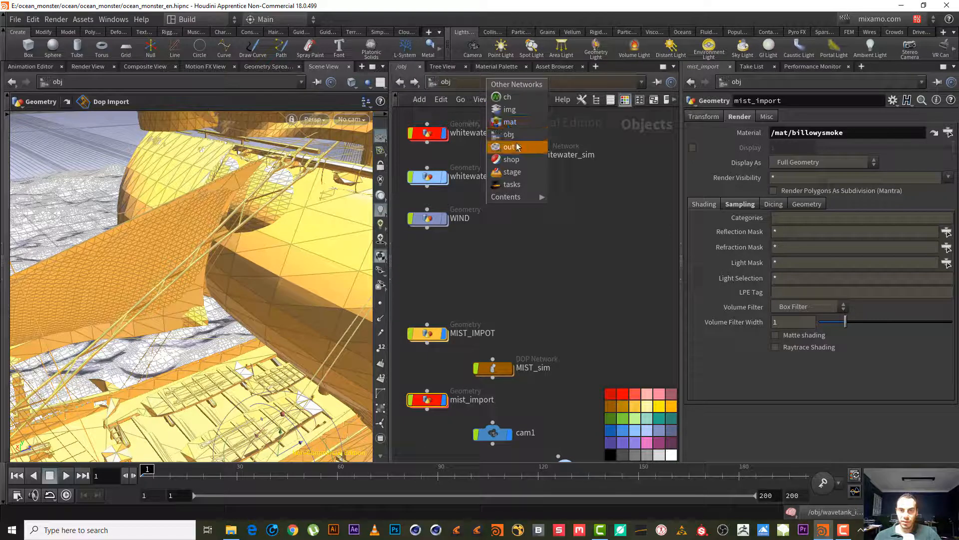
pyautogui.click(524, 123)
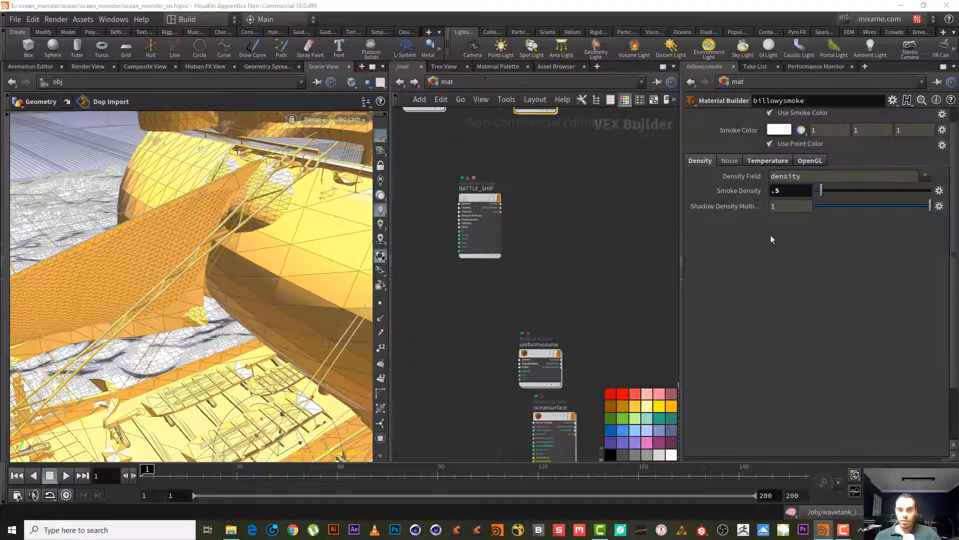
# Step: Return from the mat network to the obj network and view the whitewater and mist nodes
pyautogui.click(503, 80)
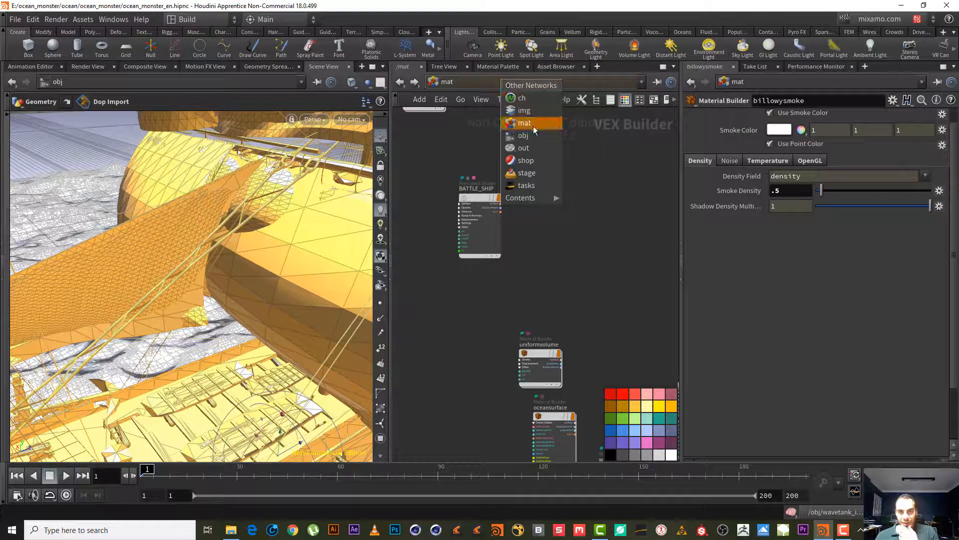
pyautogui.moveTo(542, 198)
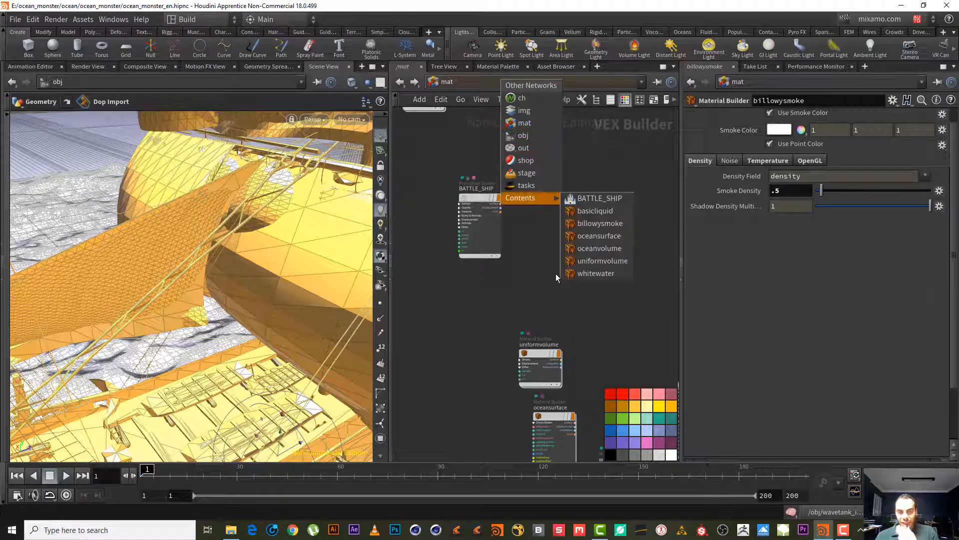
pyautogui.click(479, 314)
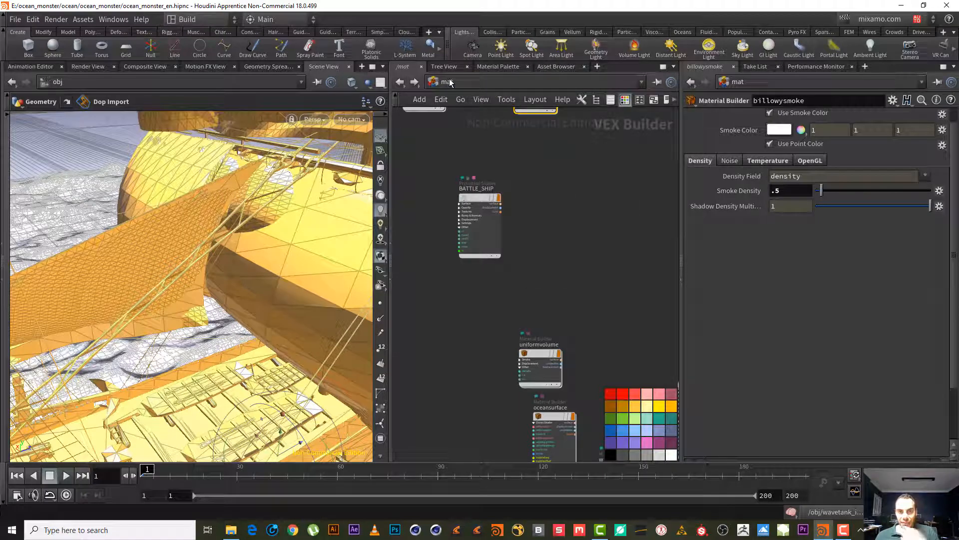
pyautogui.click(463, 82)
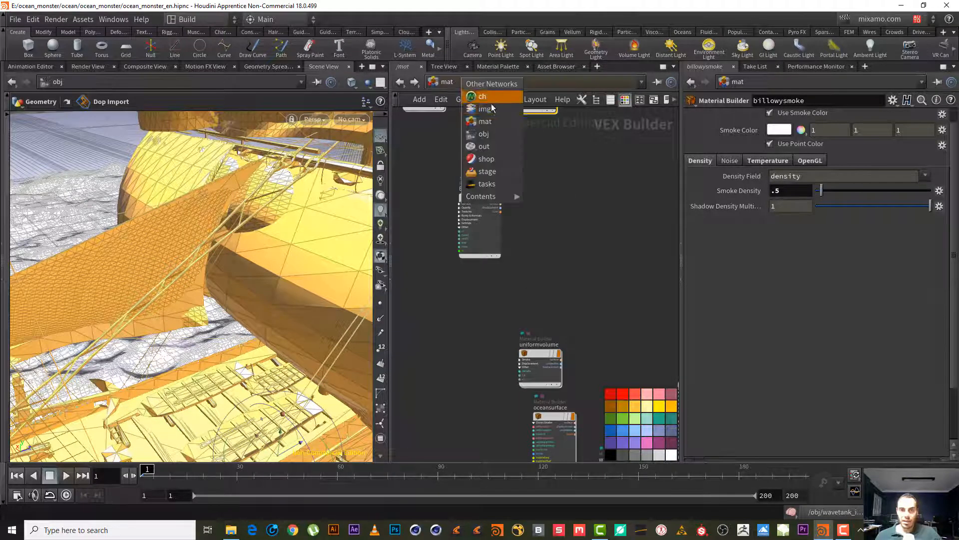
pyautogui.click(503, 131)
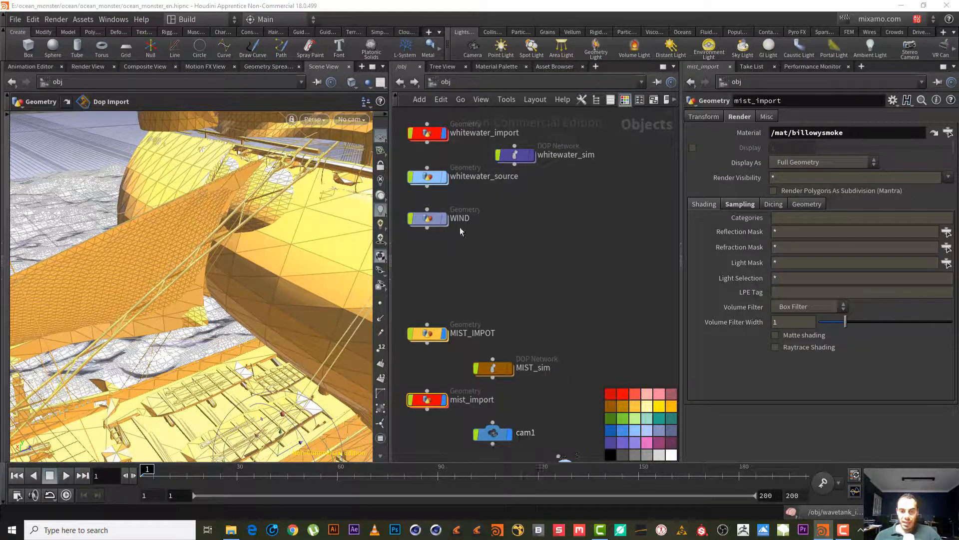
pyautogui.moveTo(514, 246); pyautogui.dragTo(543, 262, button='middle')
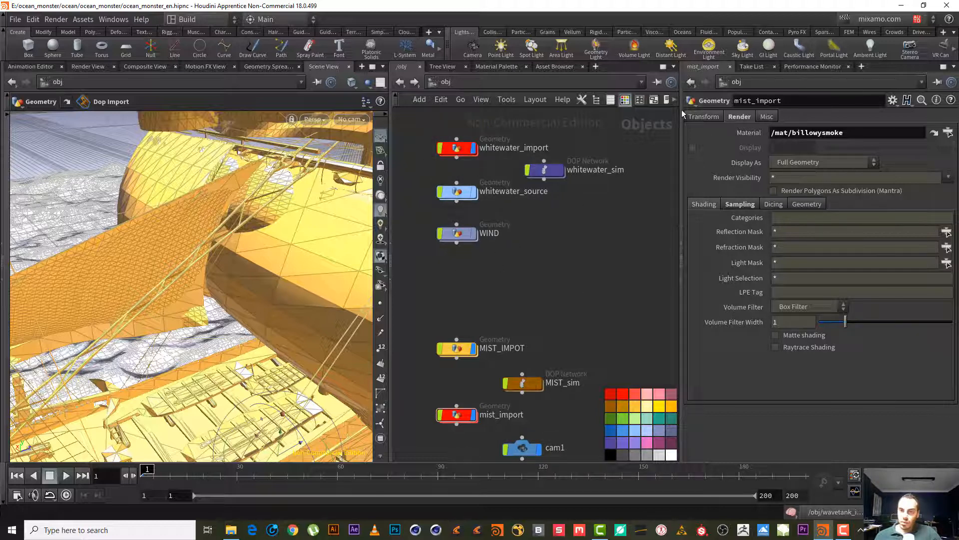
# Step: Switch to the out network and review mantra1's shading, sampling, image output and object settings in a wider parameter area
pyautogui.click(459, 85)
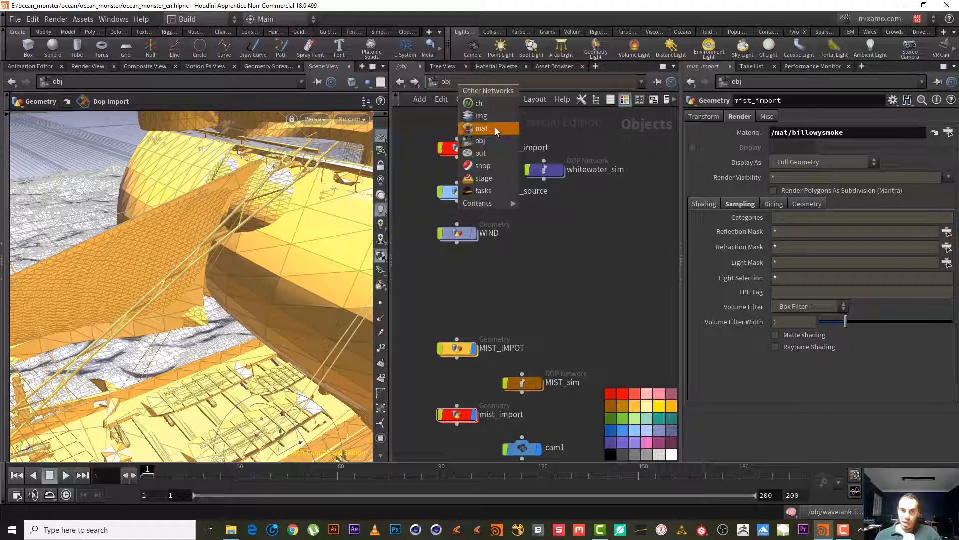
pyautogui.click(480, 153)
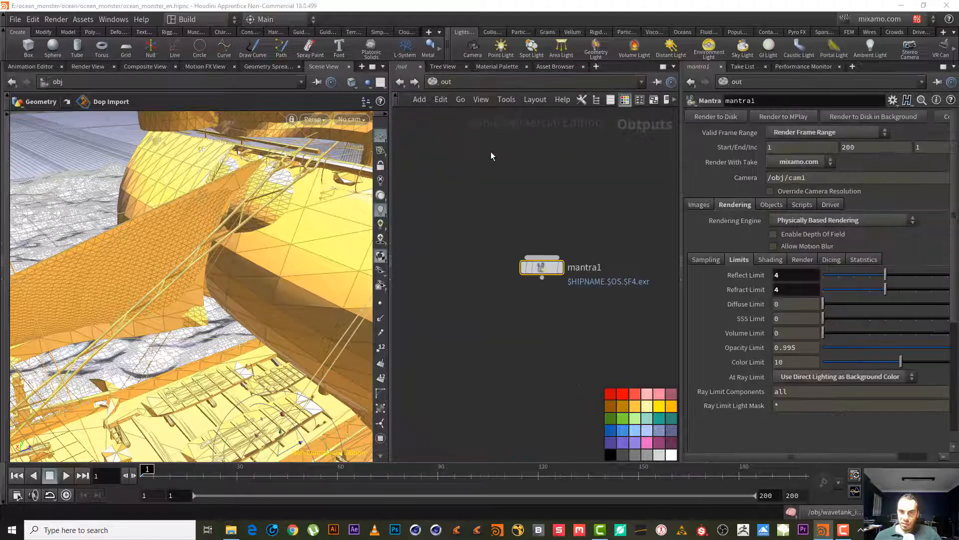
pyautogui.click(776, 260)
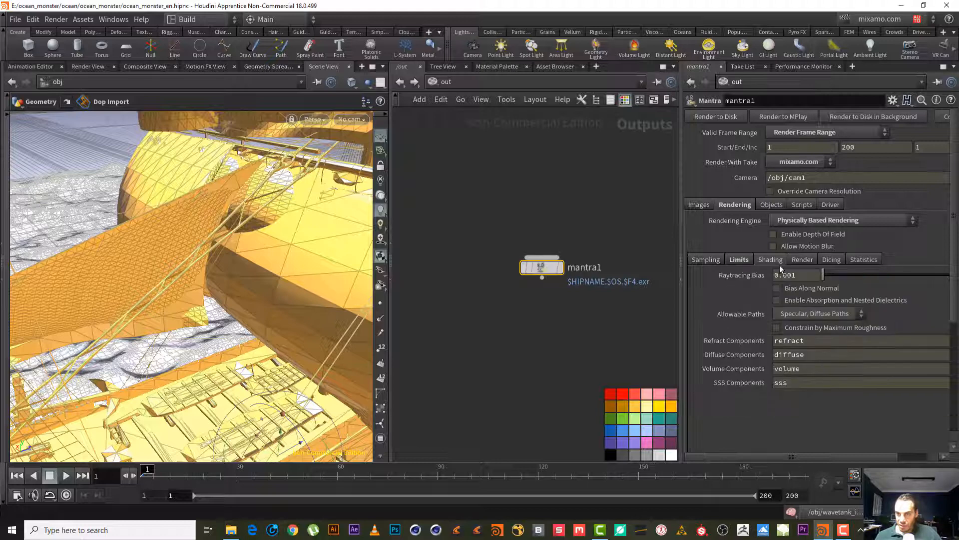
pyautogui.click(799, 260)
pyautogui.click(707, 260)
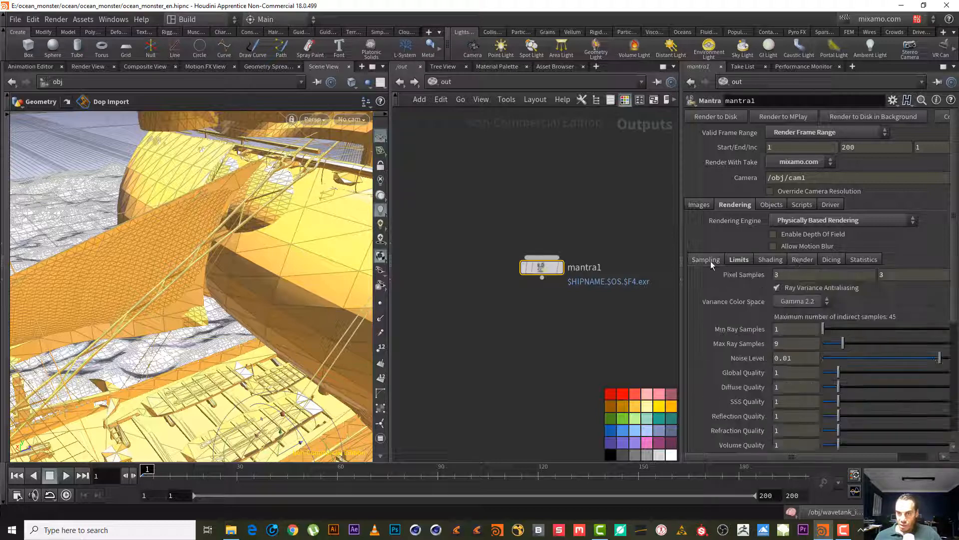
pyautogui.click(700, 205)
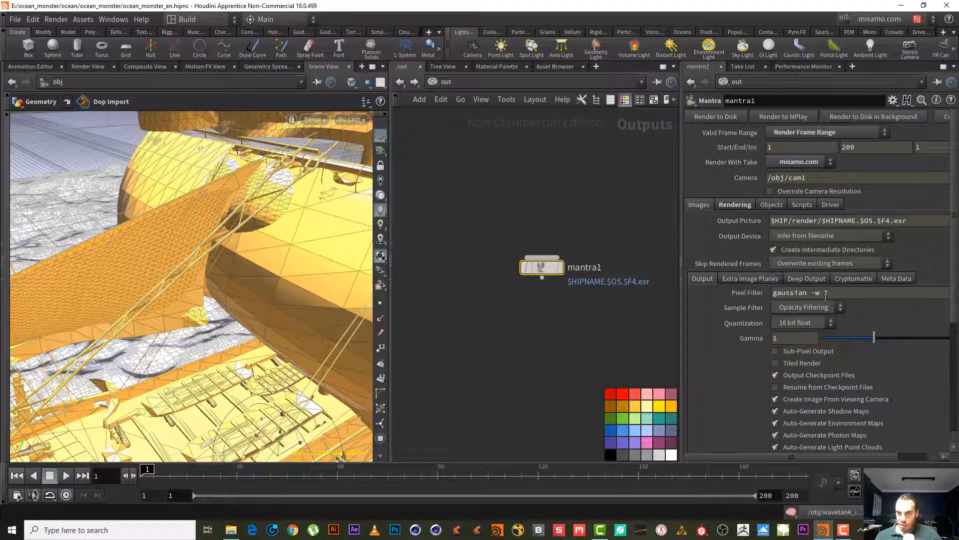
pyautogui.click(768, 279)
pyautogui.click(807, 279)
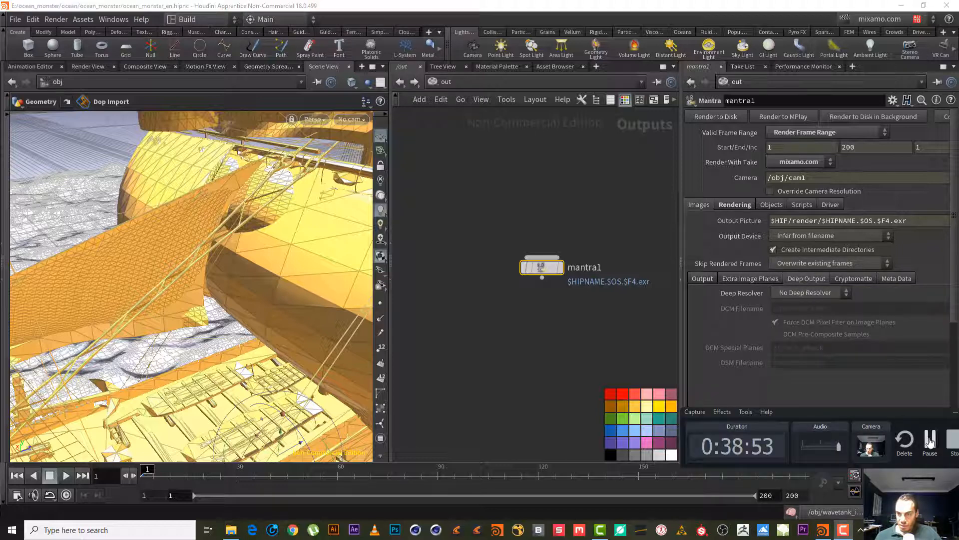
pyautogui.click(735, 205)
pyautogui.click(765, 204)
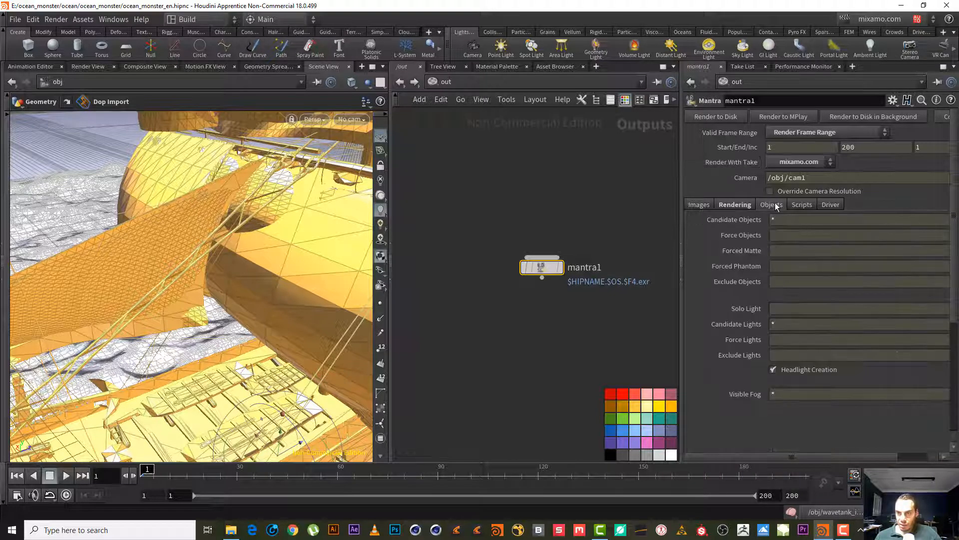
pyautogui.moveTo(681, 234); pyautogui.dragTo(608, 231)
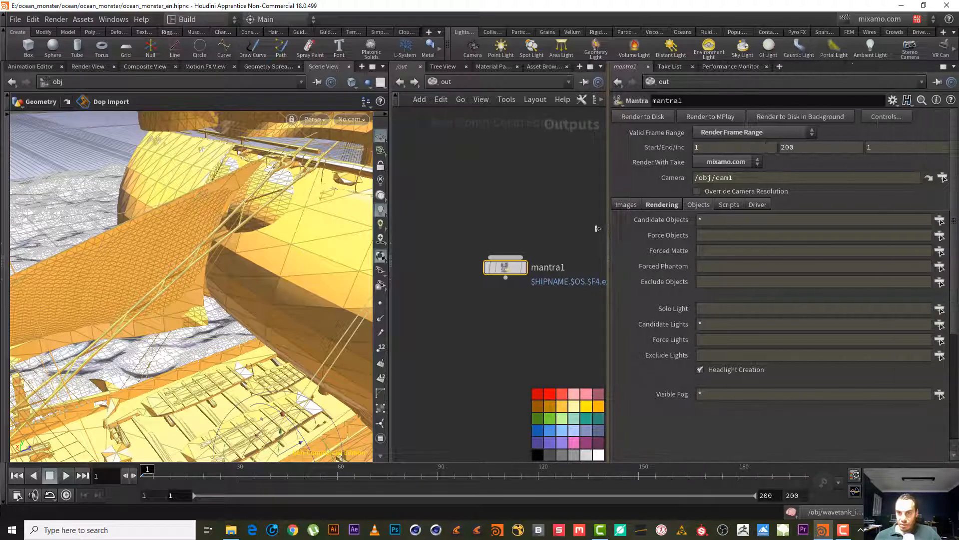
pyautogui.click(940, 236)
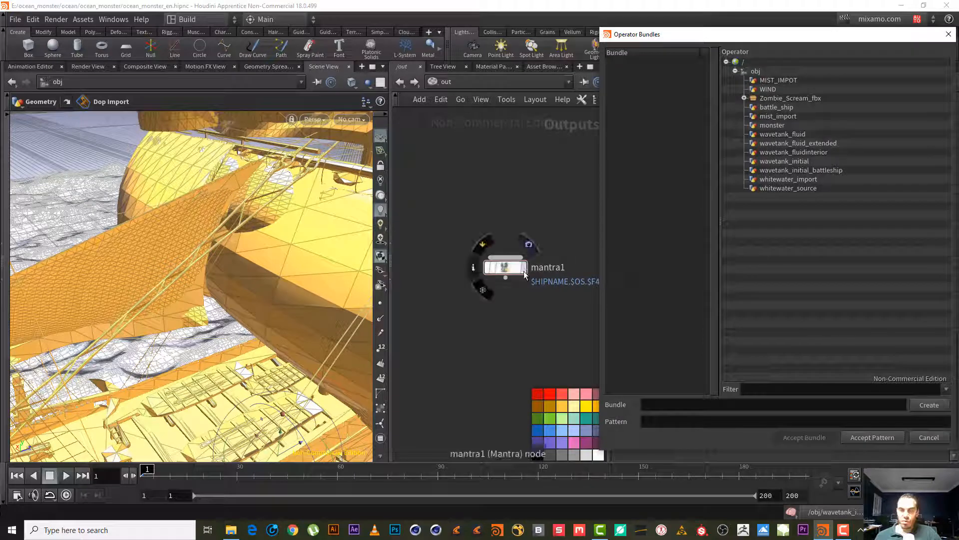
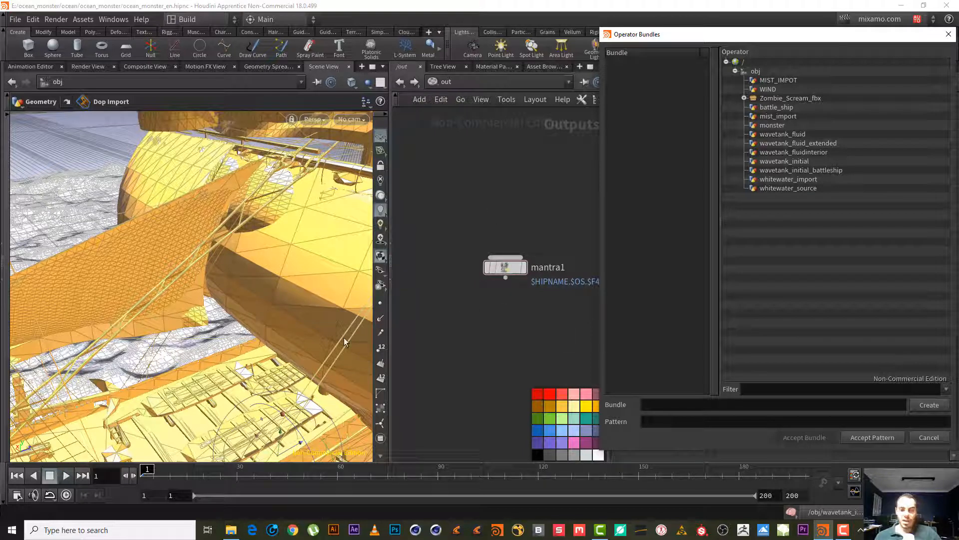
pyautogui.click(934, 441)
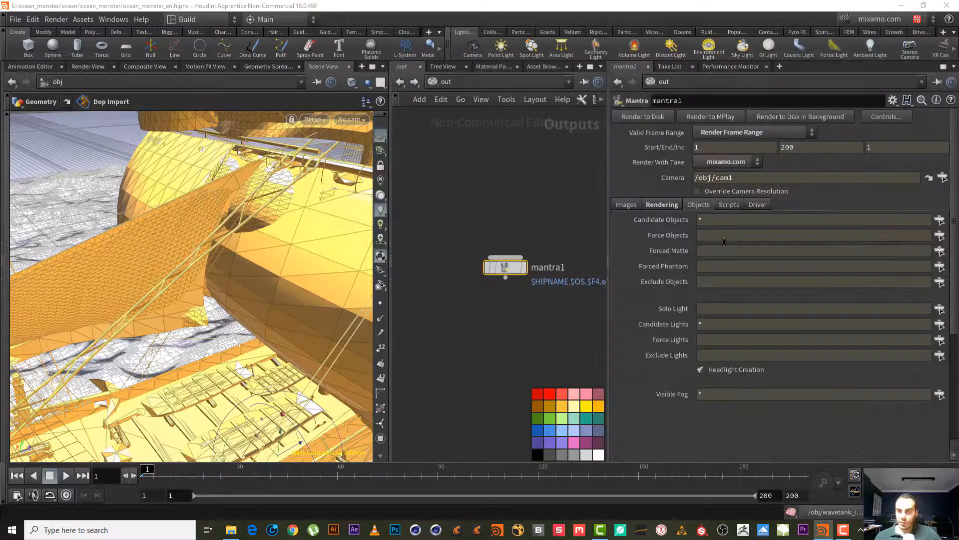
pyautogui.click(939, 235)
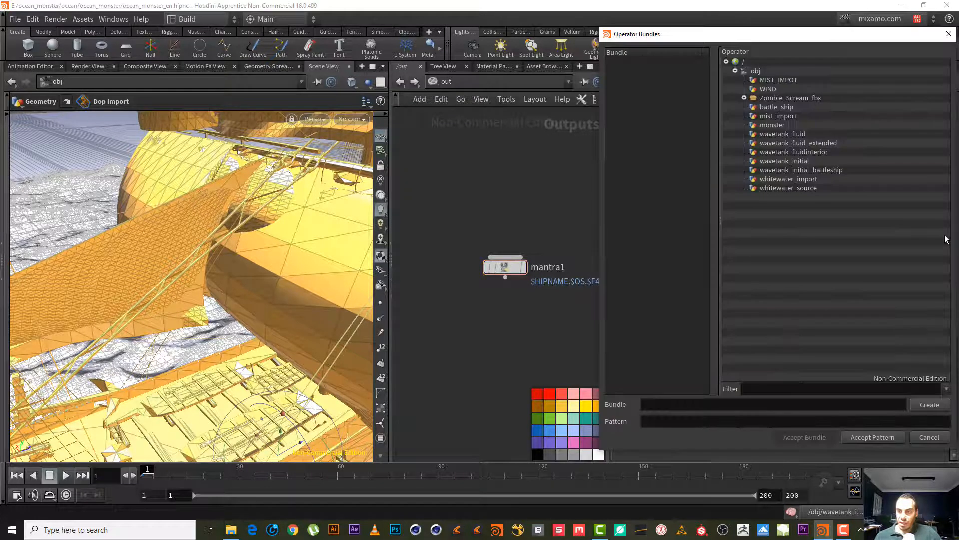
pyautogui.click(797, 79)
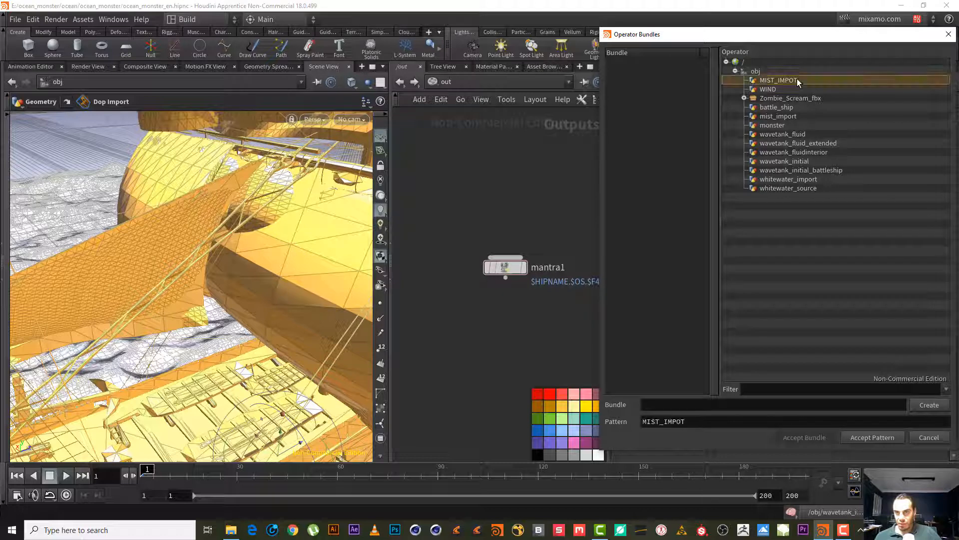
pyautogui.keyDown('ctrl'); pyautogui.click(796, 106); pyautogui.keyUp('ctrl')
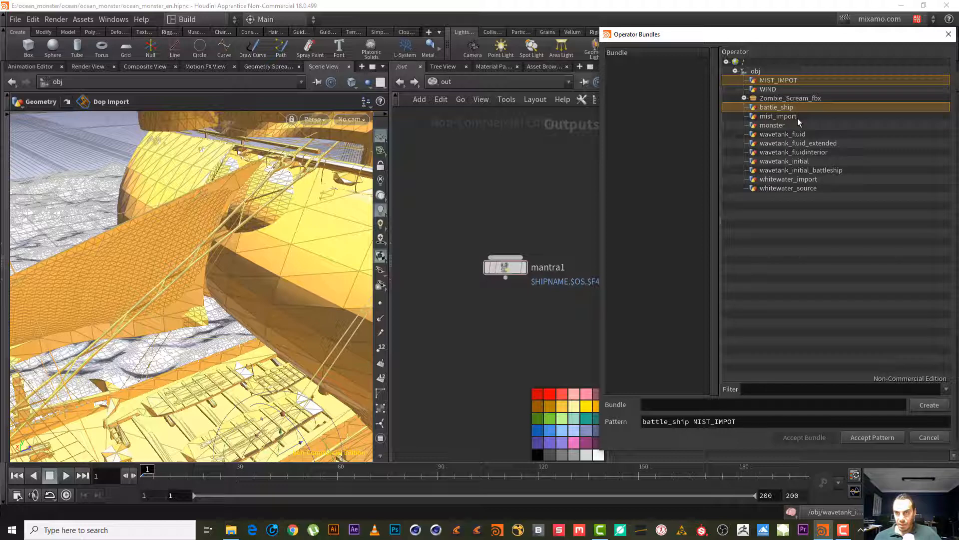
pyautogui.keyDown('ctrl'); pyautogui.click(797, 117); pyautogui.keyUp('ctrl')
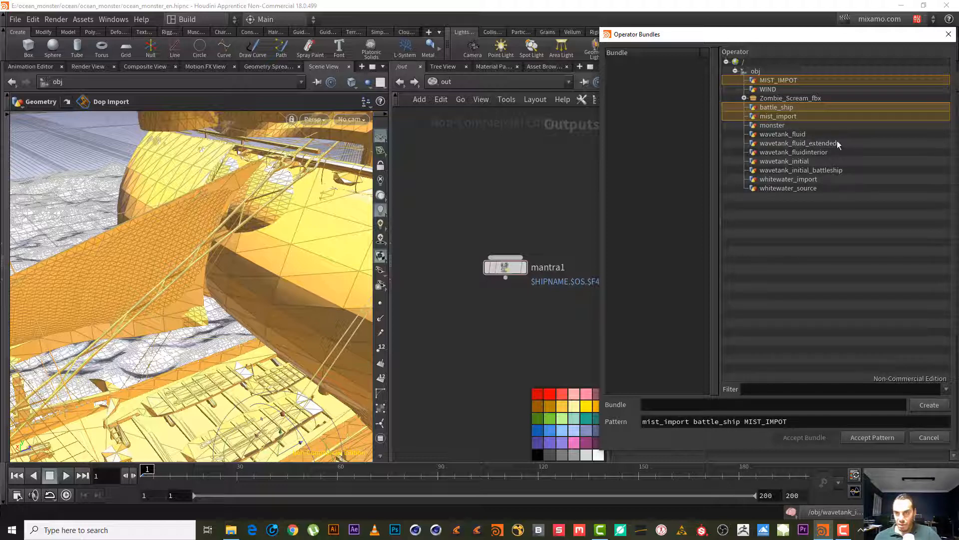
pyautogui.keyDown('ctrl'); pyautogui.click(813, 135); pyautogui.keyUp('ctrl')
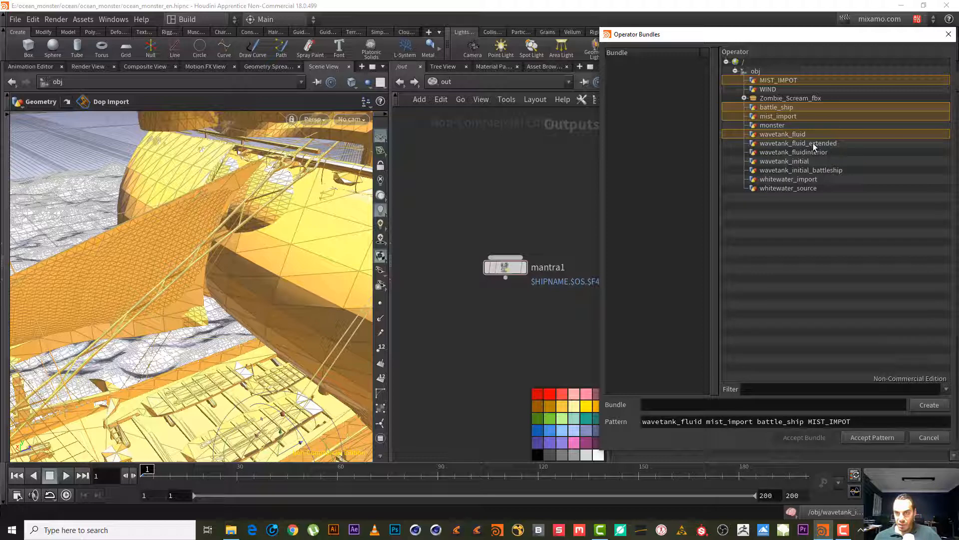
pyautogui.keyDown('ctrl'); pyautogui.click(802, 139); pyautogui.keyUp('ctrl')
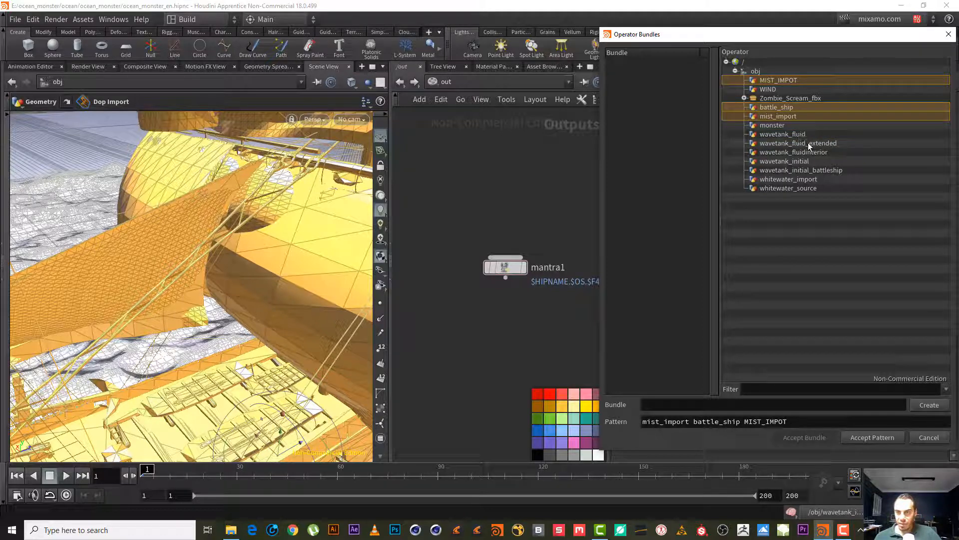
pyautogui.keyDown('ctrl'); pyautogui.click(808, 143); pyautogui.keyUp('ctrl')
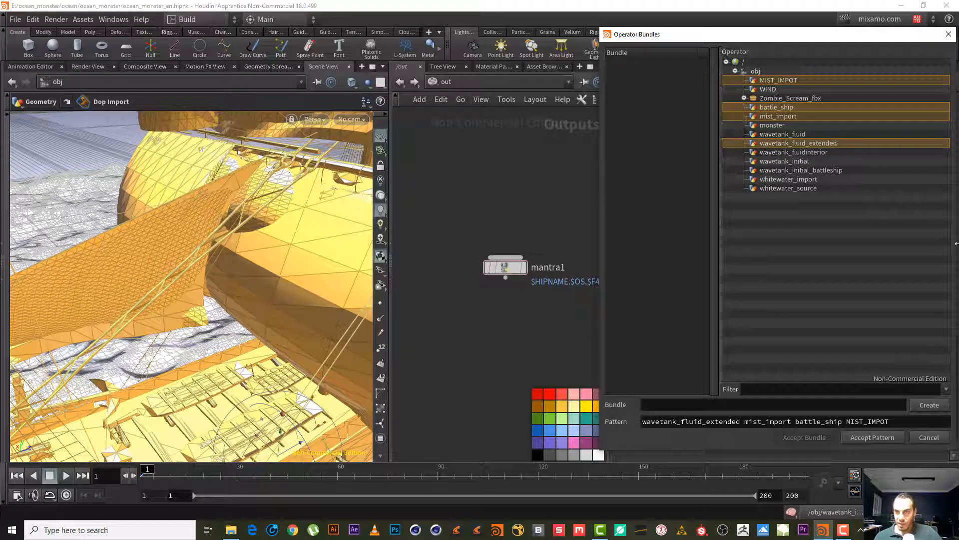
pyautogui.keyDown('ctrl'); pyautogui.click(836, 153); pyautogui.keyUp('ctrl')
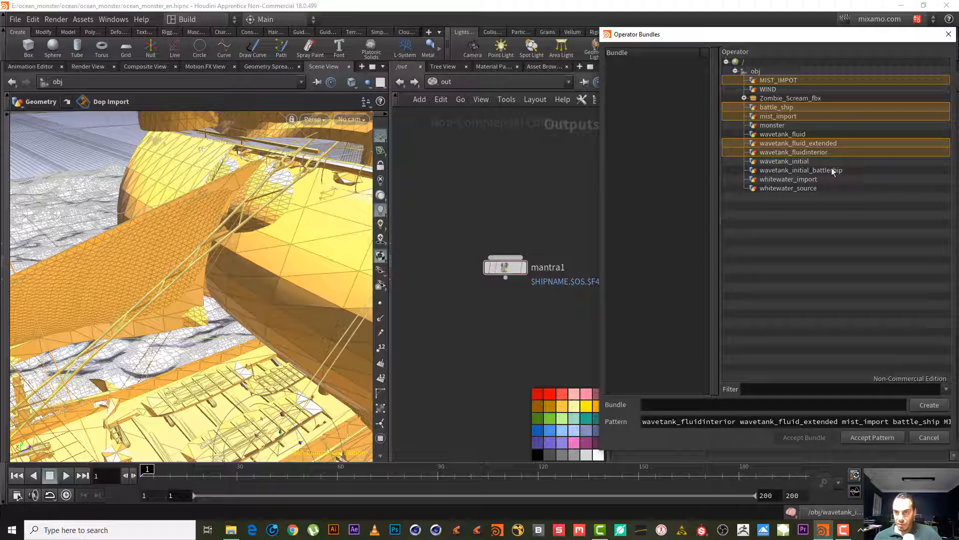
pyautogui.keyDown('ctrl'); pyautogui.click(811, 182); pyautogui.keyUp('ctrl')
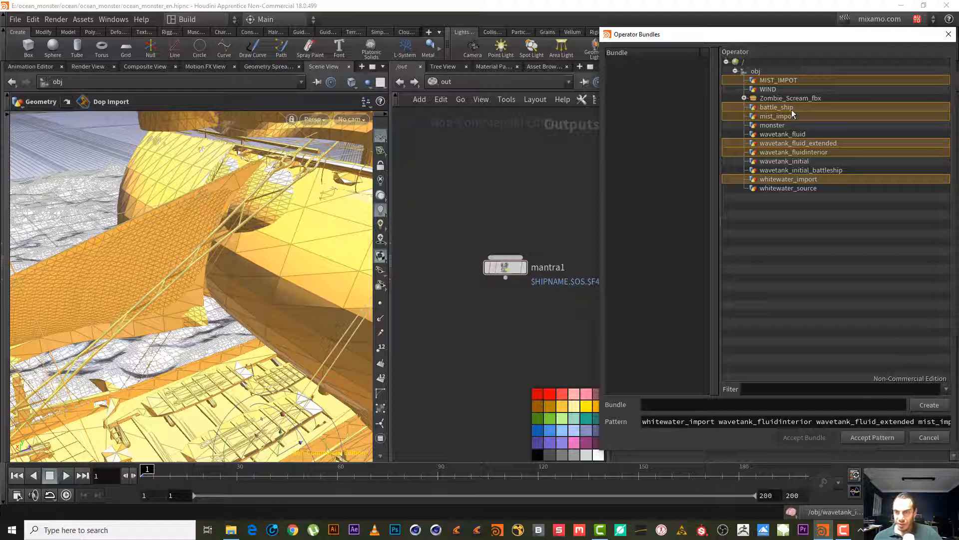
pyautogui.keyDown('ctrl'); pyautogui.click(796, 79); pyautogui.keyUp('ctrl')
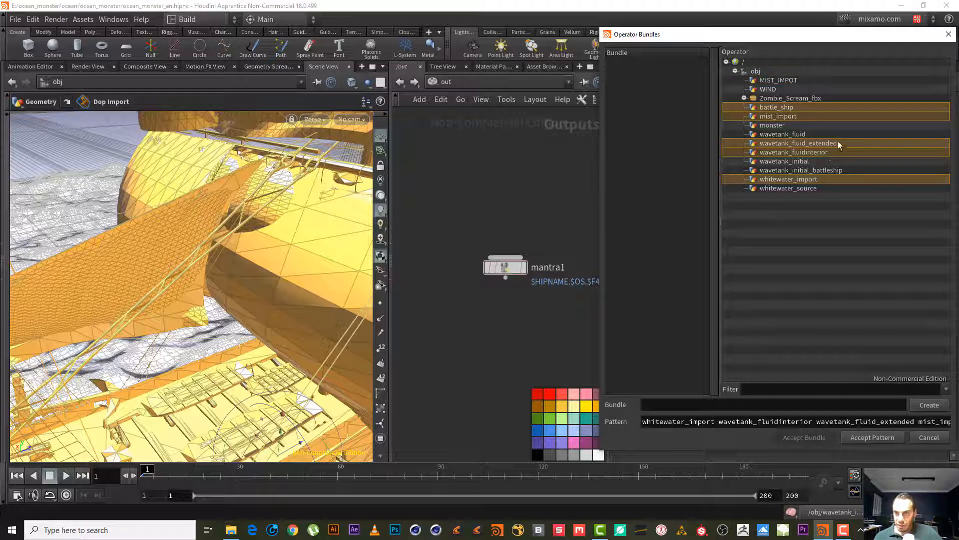
pyautogui.click(929, 439)
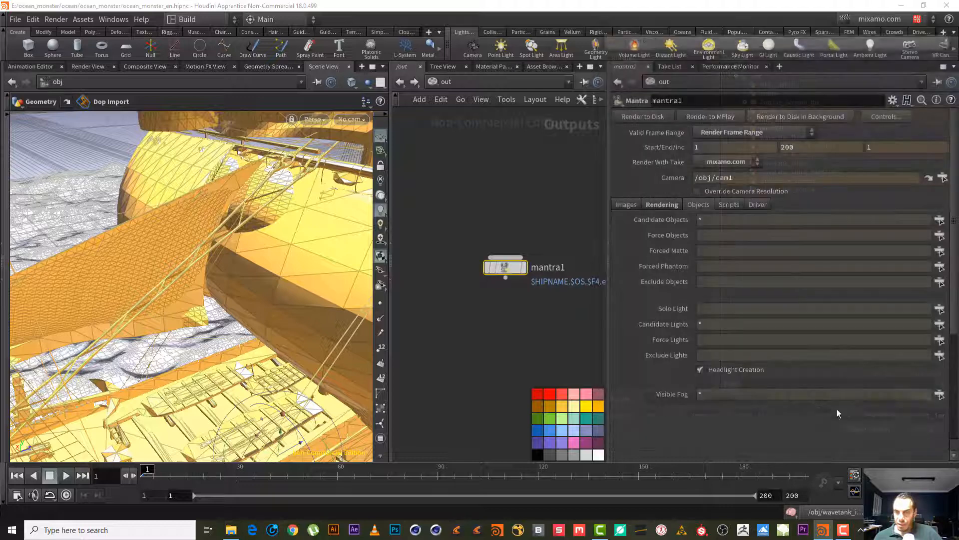
# Step: Check the contents of the MIST_IMPOT geometry node in the obj network and rename the node MIST_source
pyautogui.click(432, 82)
pyautogui.click(476, 132)
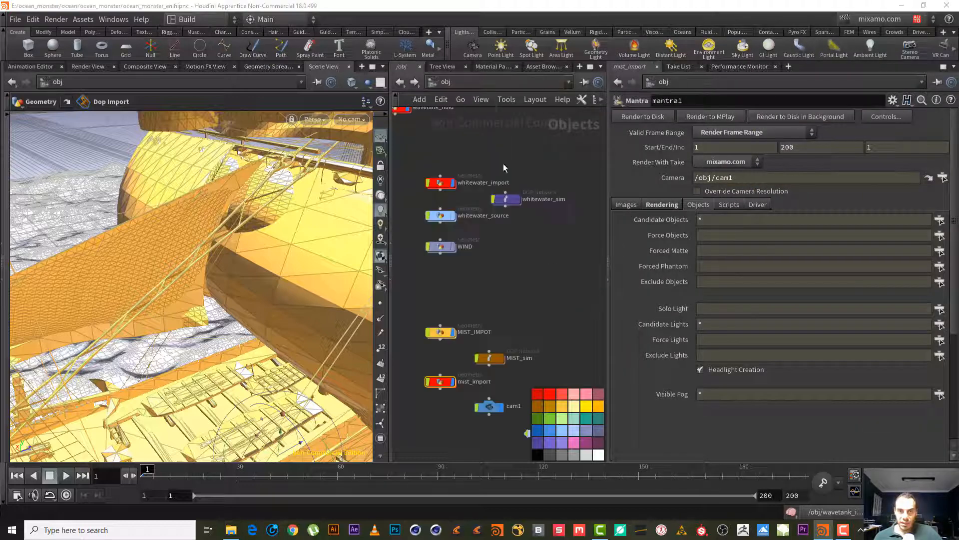
pyautogui.moveTo(497, 296); pyautogui.dragTo(515, 210, button='middle')
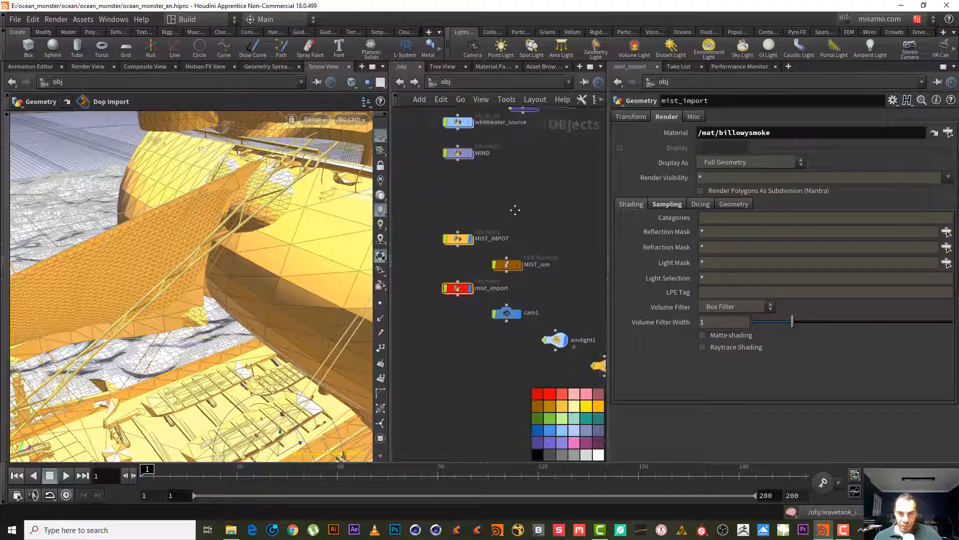
pyautogui.scroll(3, 440, 273)
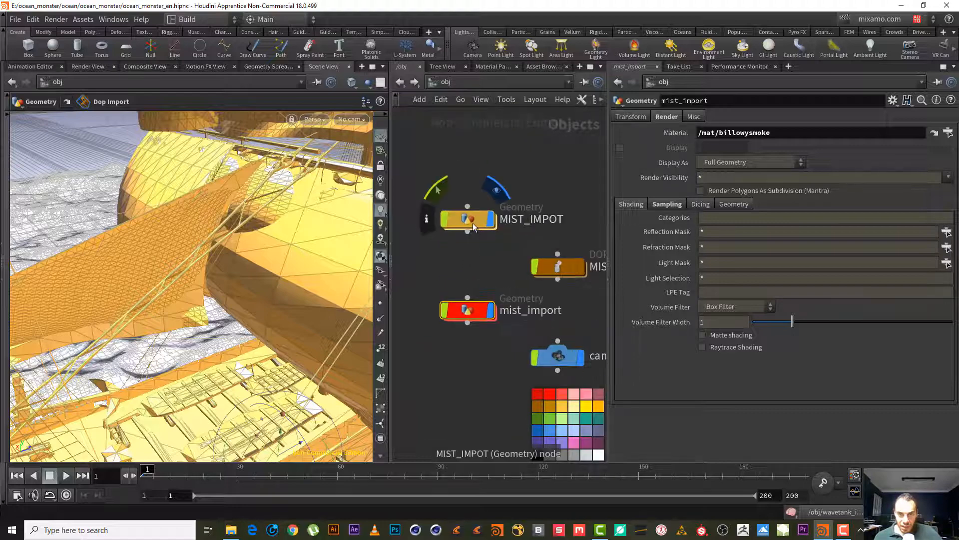
pyautogui.doubleClick(472, 223)
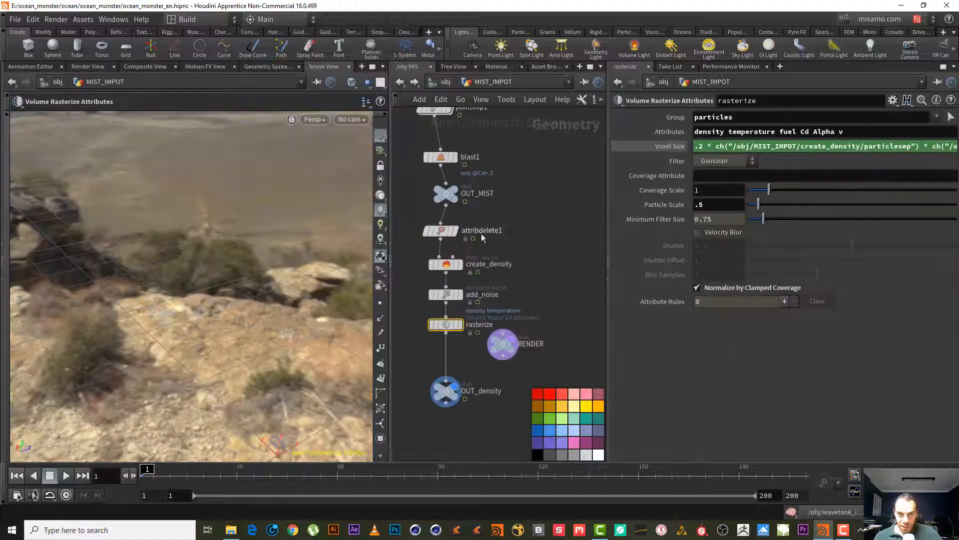
pyautogui.click(399, 82)
pyautogui.hotkey('shift', 'End')
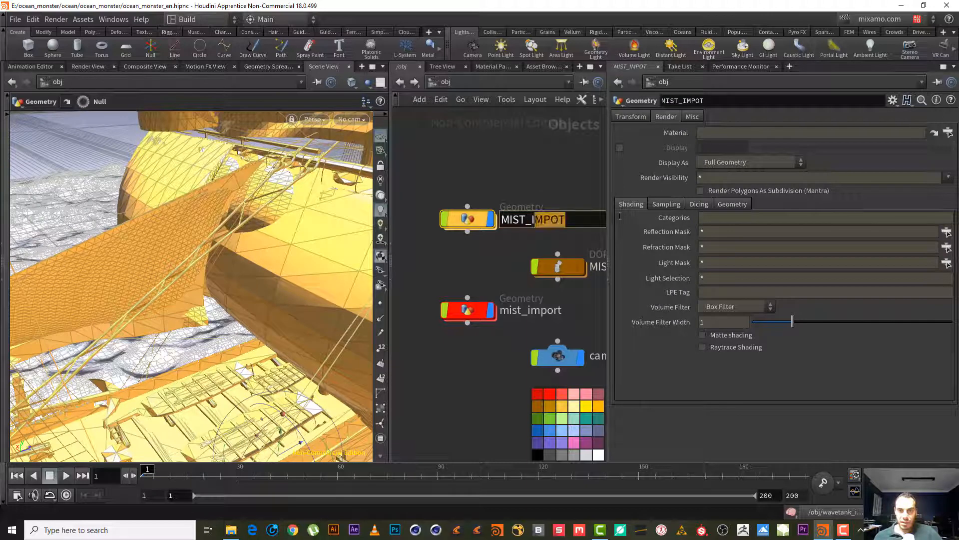
pyautogui.write('IST_source')
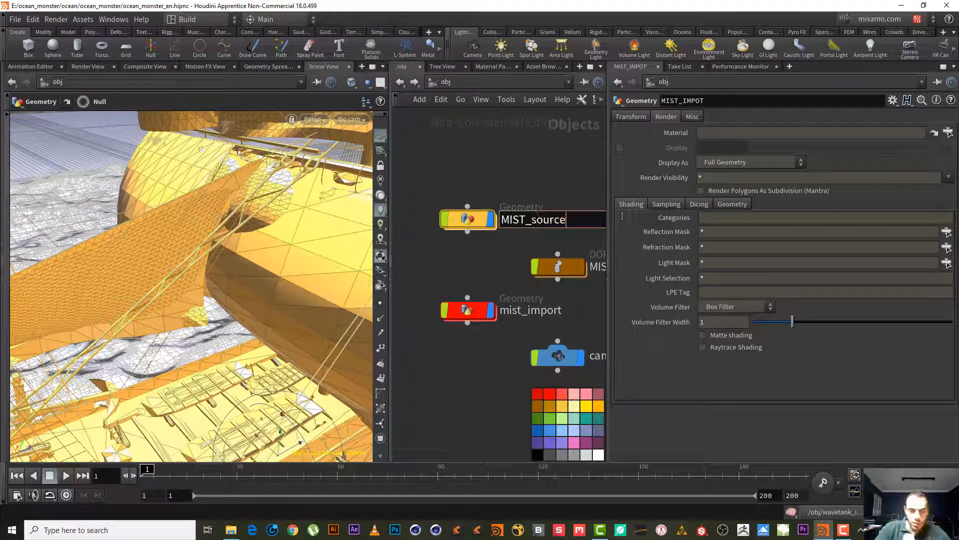
pyautogui.press('Return')
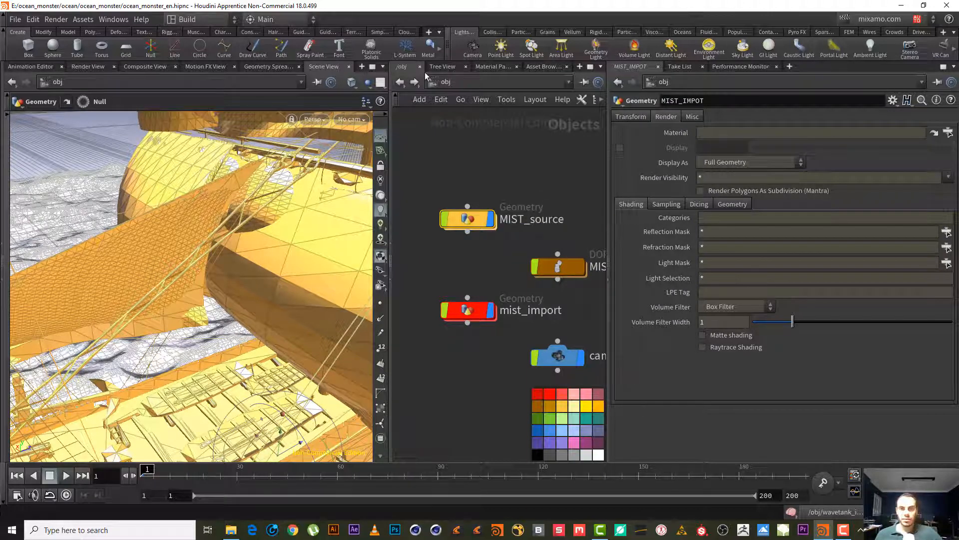
# Step: In the out network, set mantra1's Force Objects to mist_import, battle_ship, wavetank_fluid_extended, wavetank_fluidinterior and whitewater_import
pyautogui.click(460, 100)
pyautogui.click(498, 154)
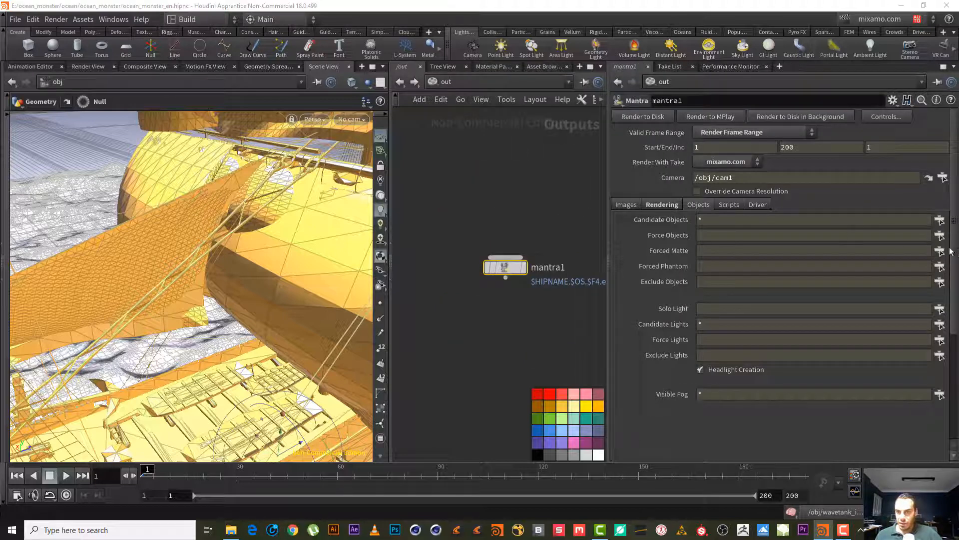
pyautogui.click(940, 235)
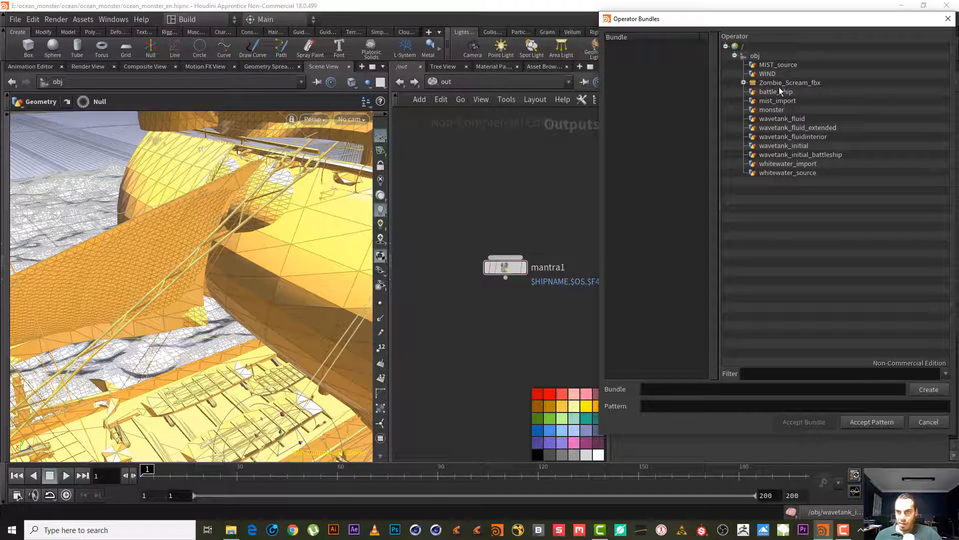
pyautogui.click(786, 103)
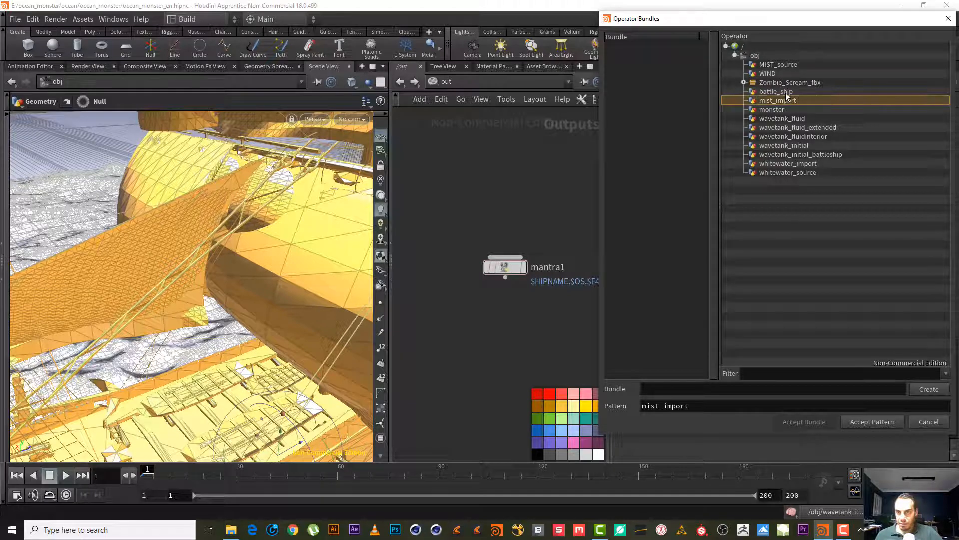
pyautogui.keyDown('ctrl'); pyautogui.click(779, 92); pyautogui.keyUp('ctrl')
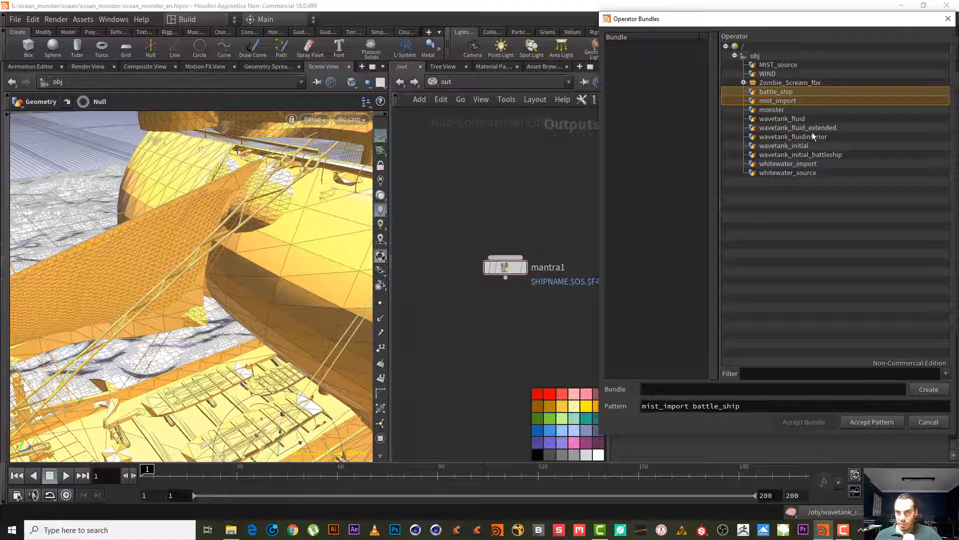
pyautogui.keyDown('ctrl'); pyautogui.click(799, 128); pyautogui.keyUp('ctrl')
pyautogui.keyDown('ctrl'); pyautogui.click(825, 137); pyautogui.keyUp('ctrl')
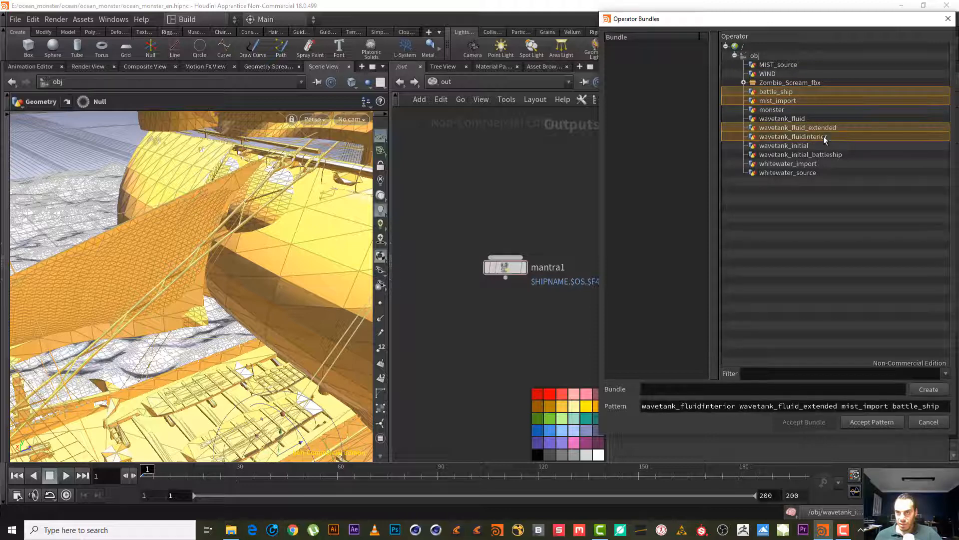
pyautogui.keyDown('ctrl'); pyautogui.click(838, 164); pyautogui.keyUp('ctrl')
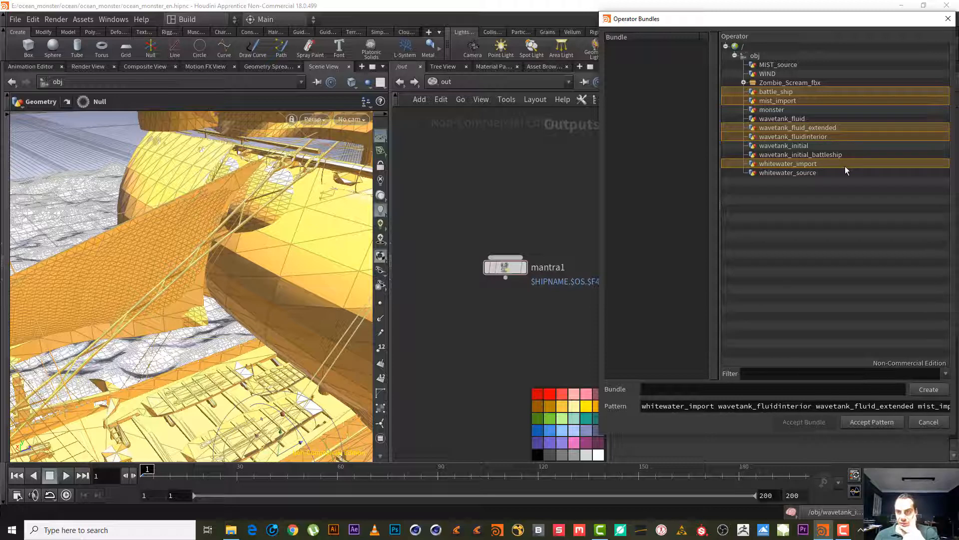
pyautogui.click(937, 391)
pyautogui.click(928, 418)
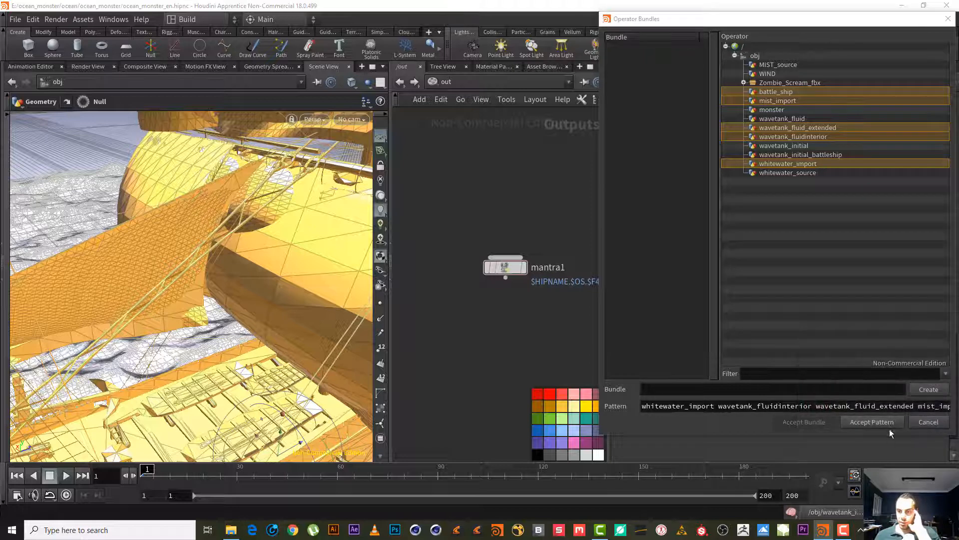
pyautogui.moveTo(785, 20); pyautogui.dragTo(662, 22)
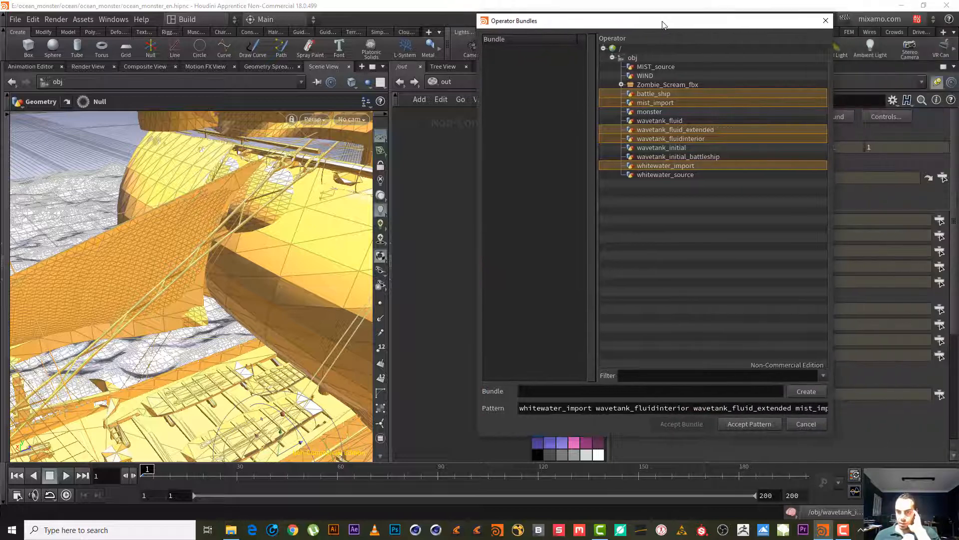
pyautogui.click(755, 425)
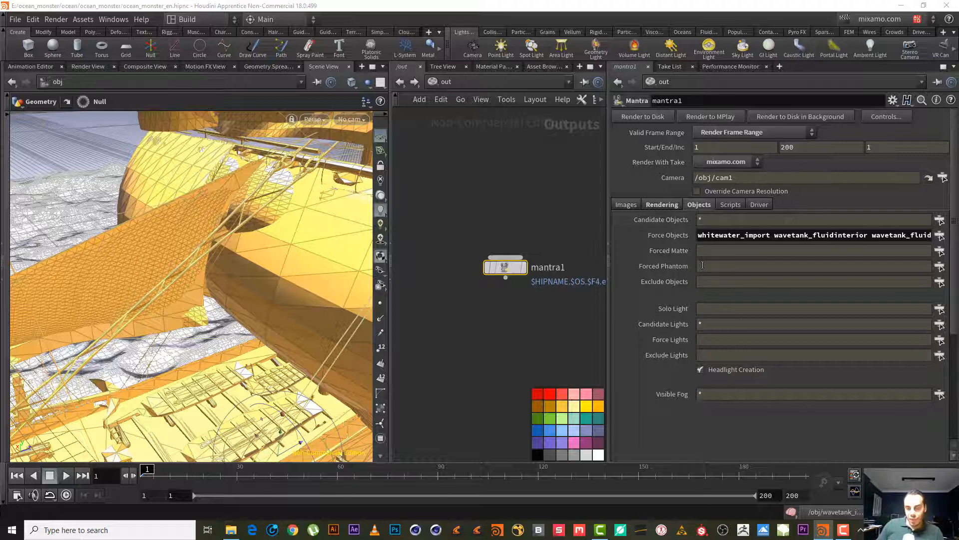
# Step: Clear mantra1's Force Objects list and set it to whitewater_import only
pyautogui.click(761, 236)
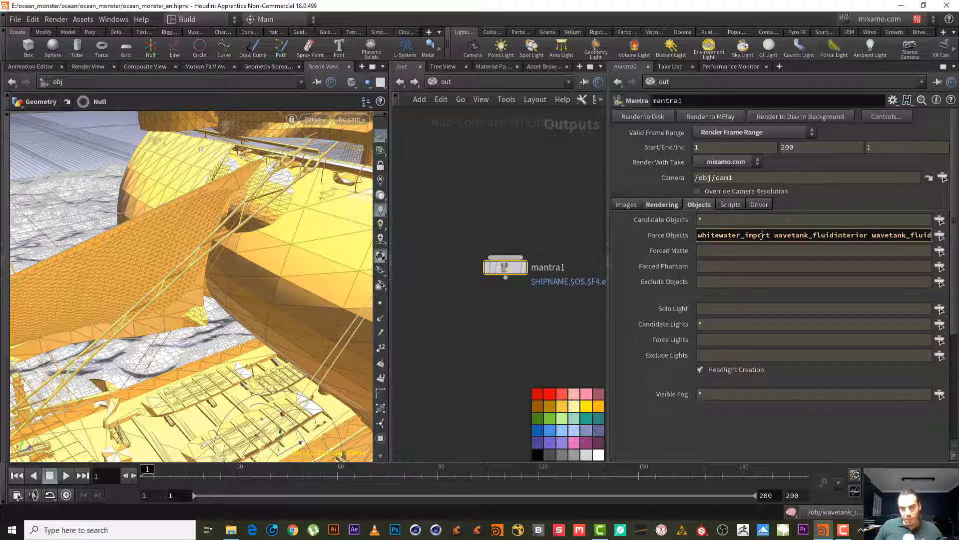
pyautogui.hotkey('ctrl', 'a')
pyautogui.press('BackSpace')
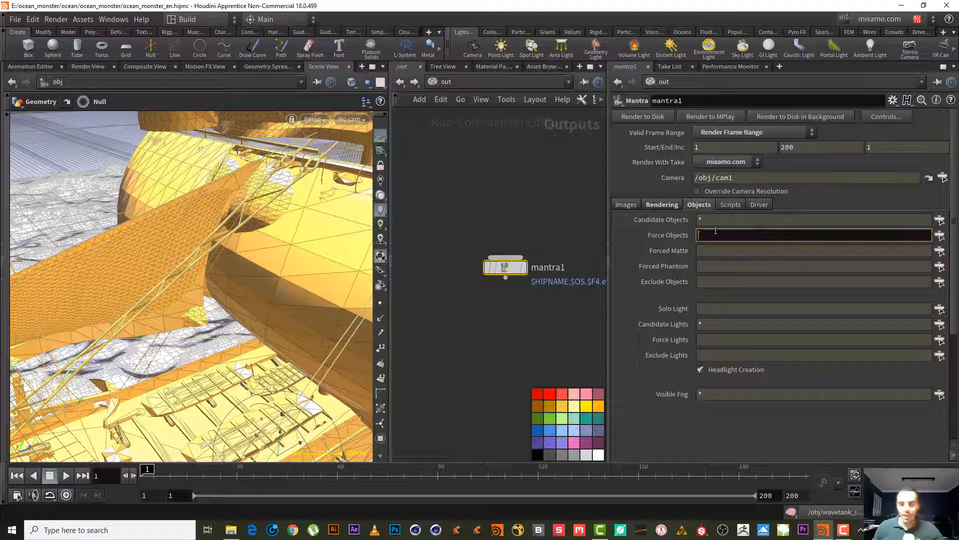
pyautogui.click(511, 201)
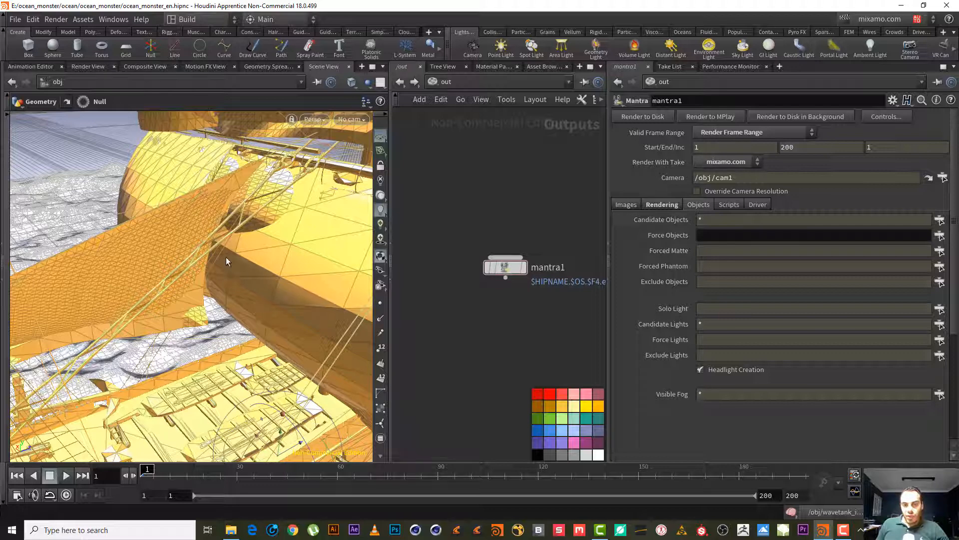
pyautogui.click(940, 251)
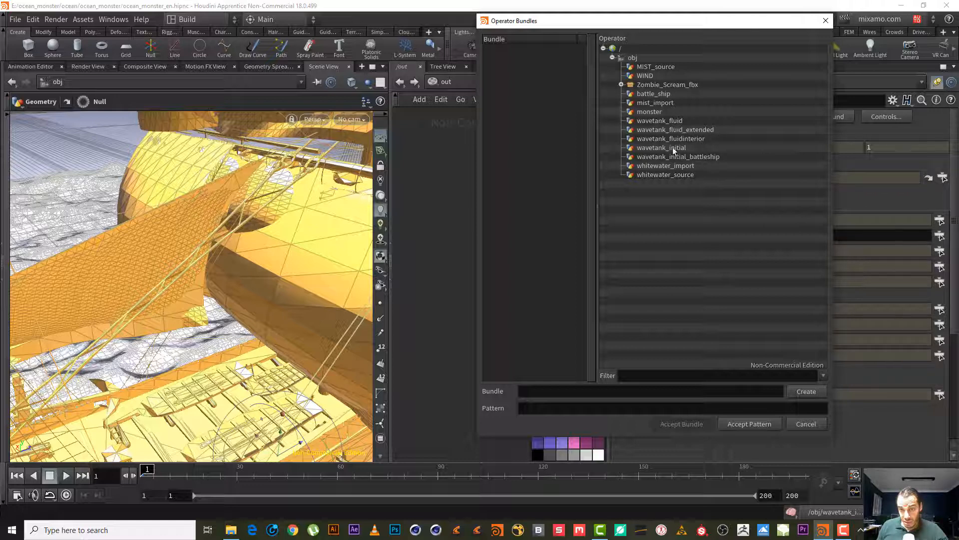
pyautogui.doubleClick(690, 166)
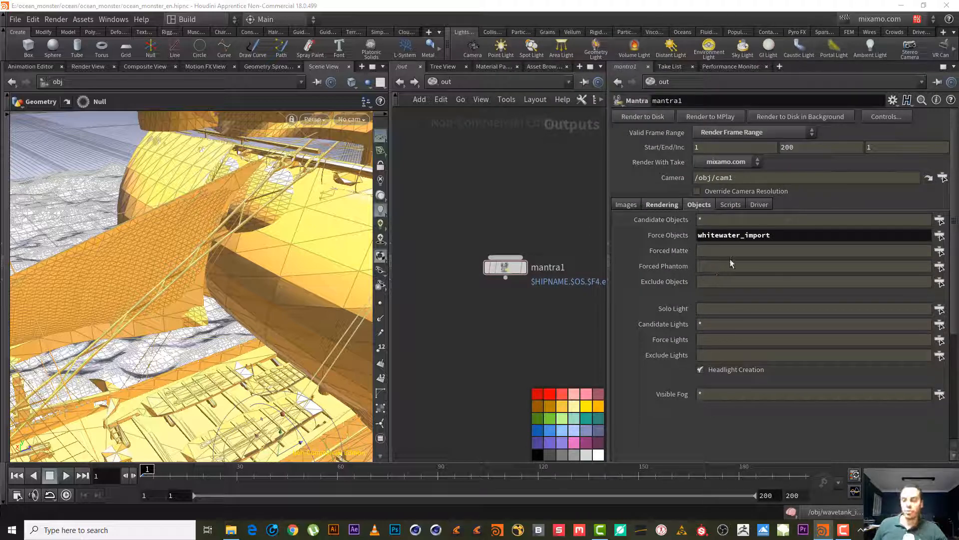
pyautogui.click(940, 267)
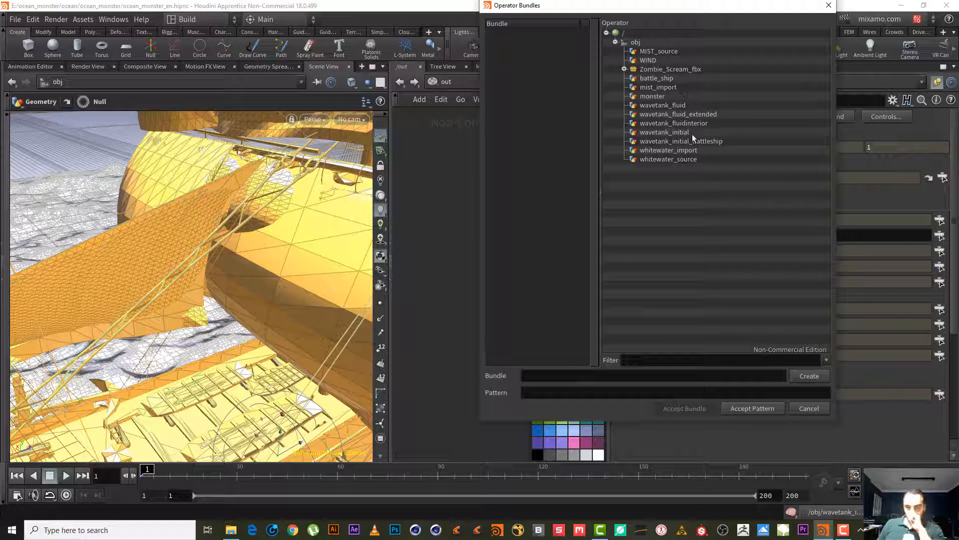
pyautogui.click(702, 114)
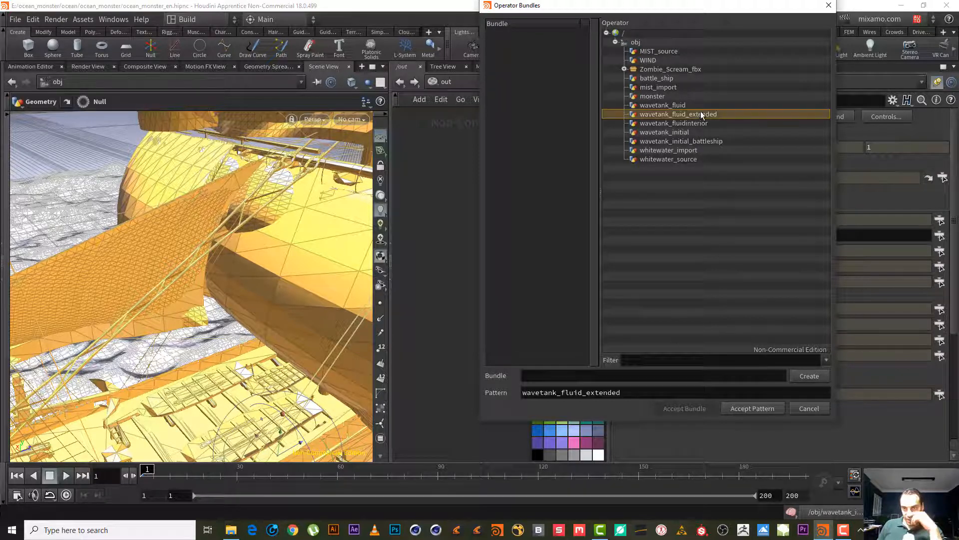
pyautogui.click(809, 408)
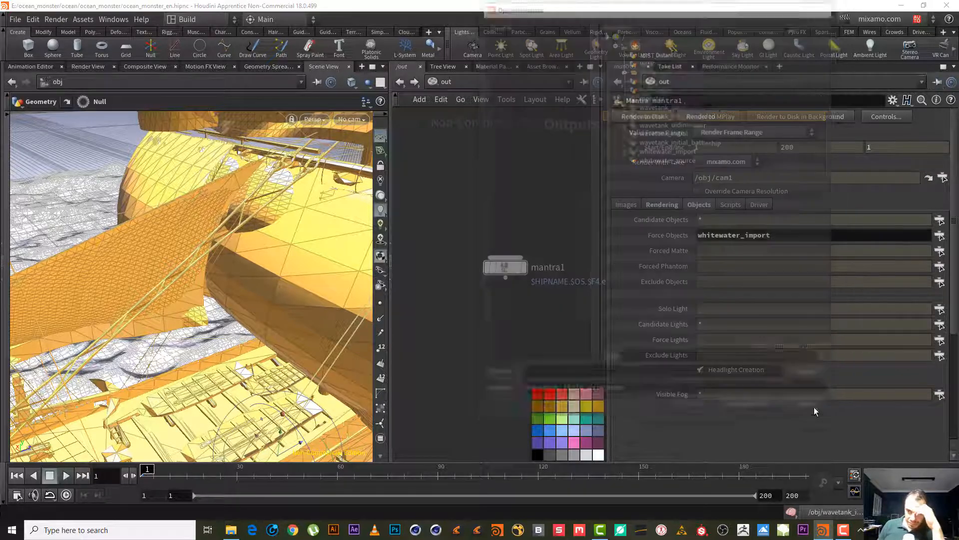
# Step: Remove the whitewater_import entry from mantra1's Force Objects
pyautogui.moveTo(772, 235); pyautogui.dragTo(691, 246)
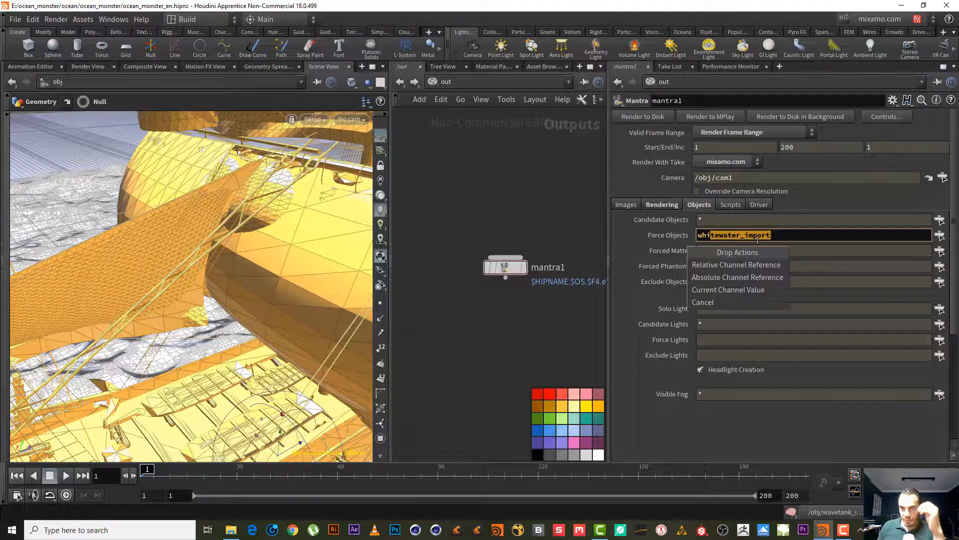
pyautogui.click(704, 301)
pyautogui.click(749, 237)
pyautogui.doubleClick(757, 237)
pyautogui.click(758, 239)
pyautogui.press('BackSpace')
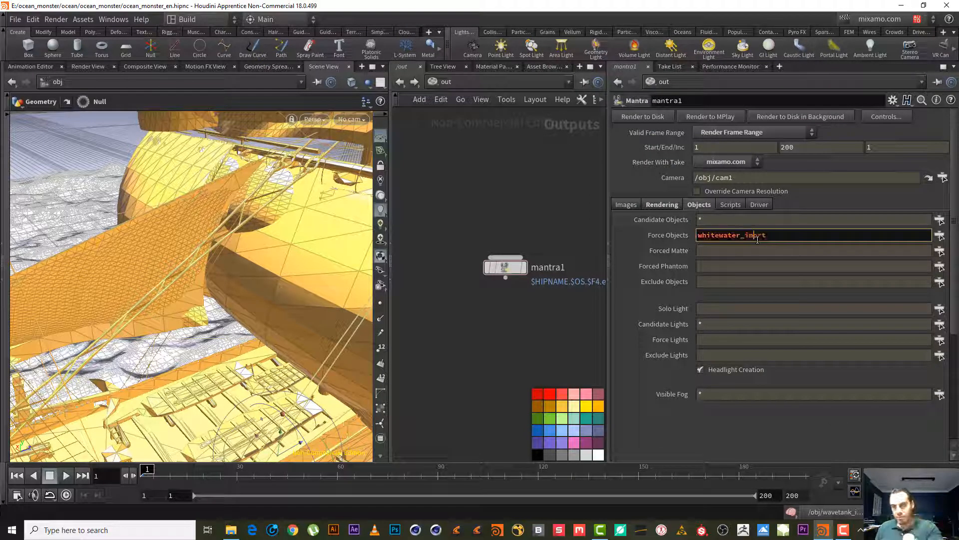
pyautogui.doubleClick(757, 239)
pyautogui.press('BackSpace')
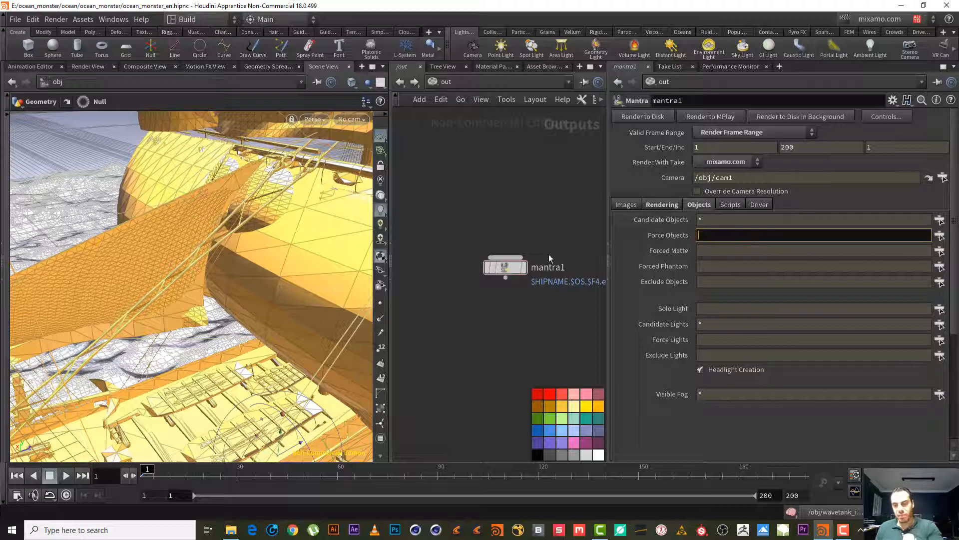
# Step: Undo the last Force Objects changes on mantra1 back to the full list of objects
pyautogui.click(542, 340)
pyautogui.hotkey('ctrl', 'z')
pyautogui.hotkey('ctrl', 'z')
pyautogui.hotkey('ctrl', 'z')
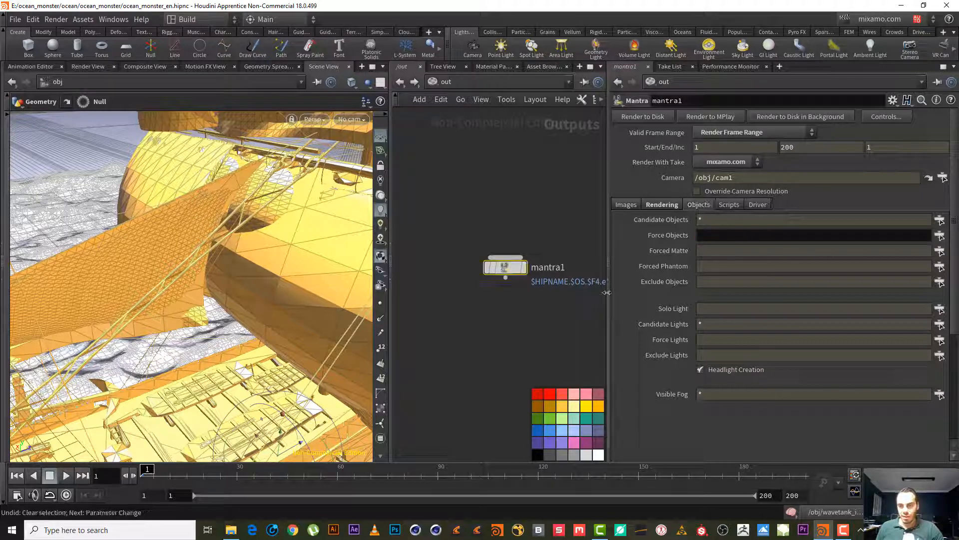
pyautogui.hotkey('ctrl', 'z')
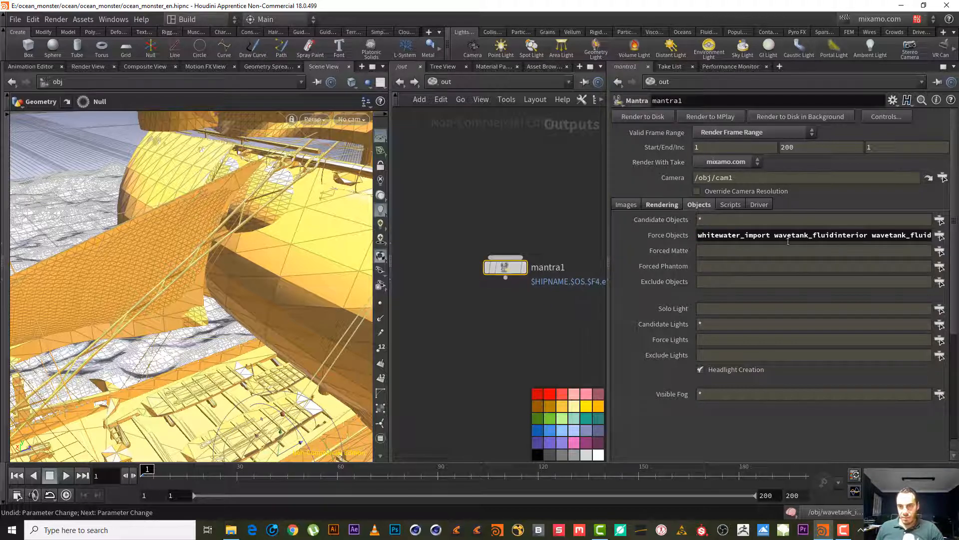
# Step: Return to the obj network, widen the network area and look inside whitewater_import at the import_whitewater node's file settings
pyautogui.click(544, 324)
pyautogui.click(472, 80)
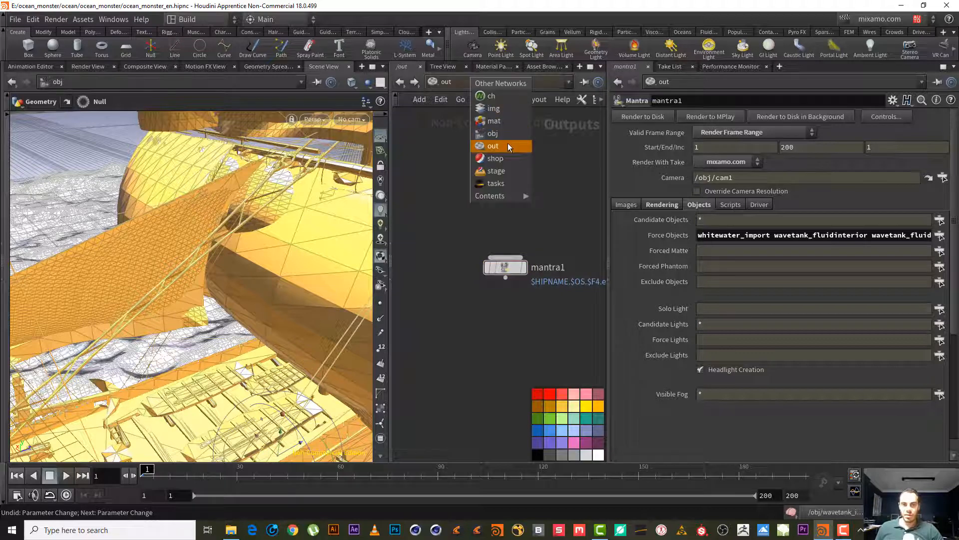
pyautogui.click(507, 134)
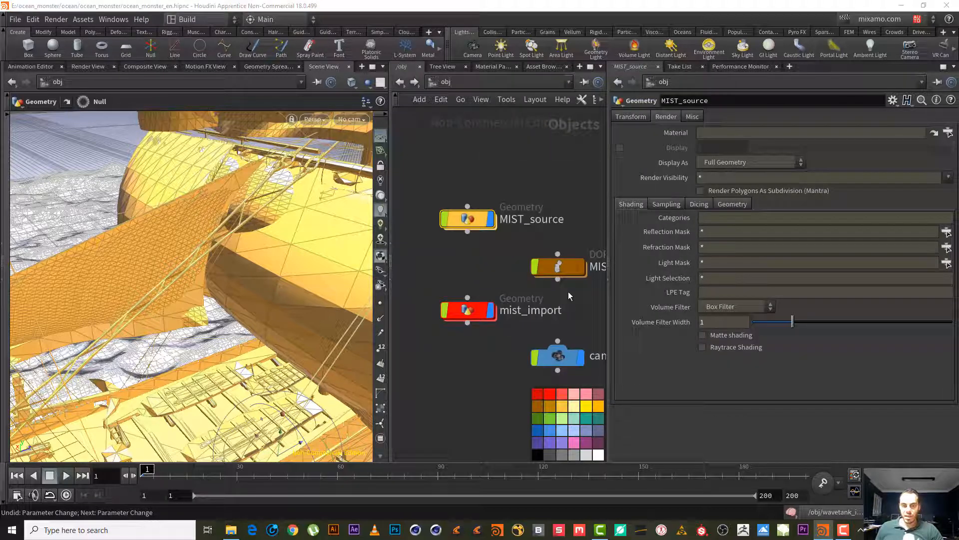
pyautogui.scroll(-4, 567, 293)
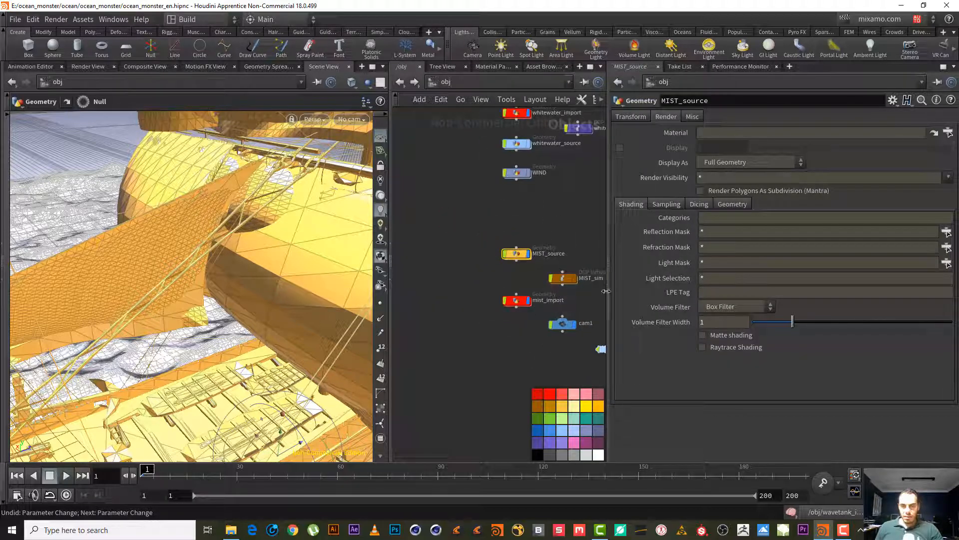
pyautogui.moveTo(608, 318); pyautogui.dragTo(728, 305)
pyautogui.moveTo(617, 297); pyautogui.dragTo(608, 371, button='middle')
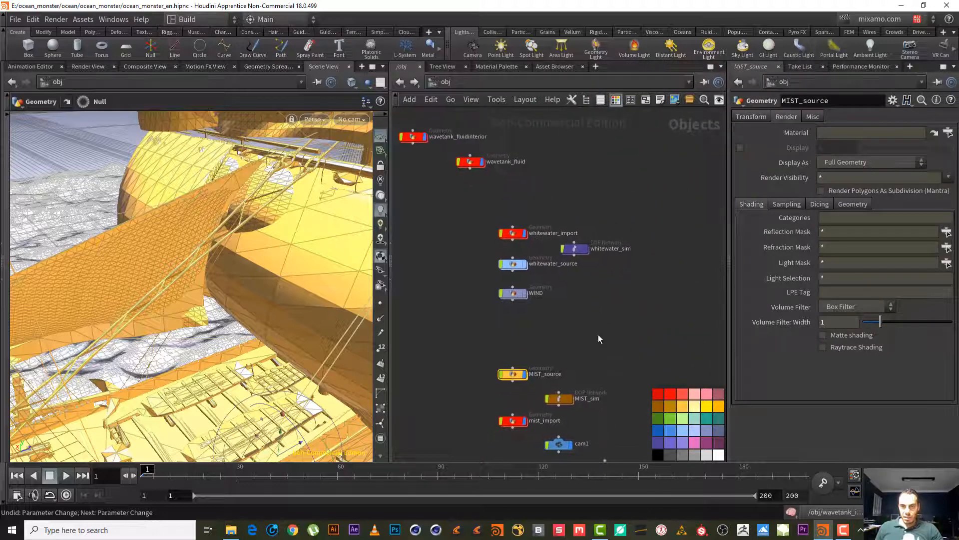
pyautogui.scroll(1, 598, 290)
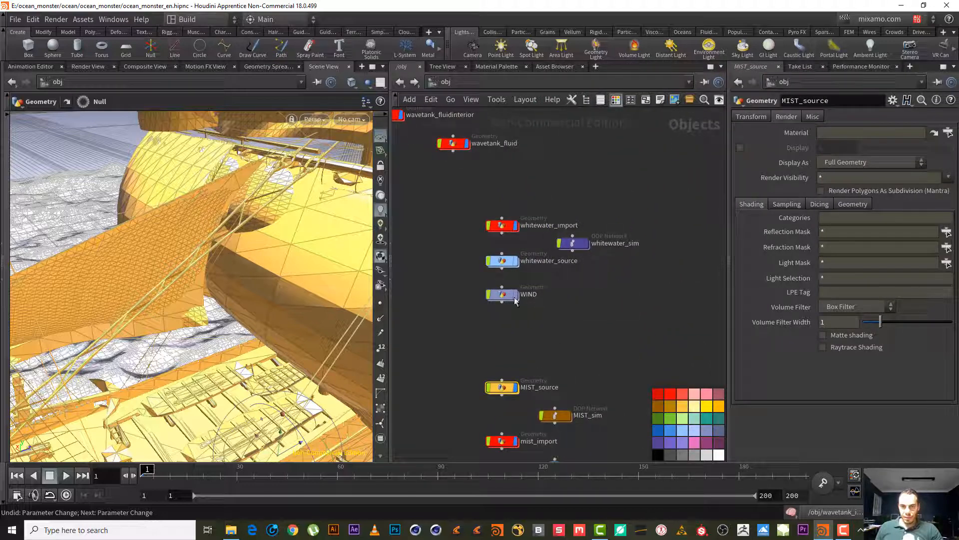
pyautogui.doubleClick(508, 224)
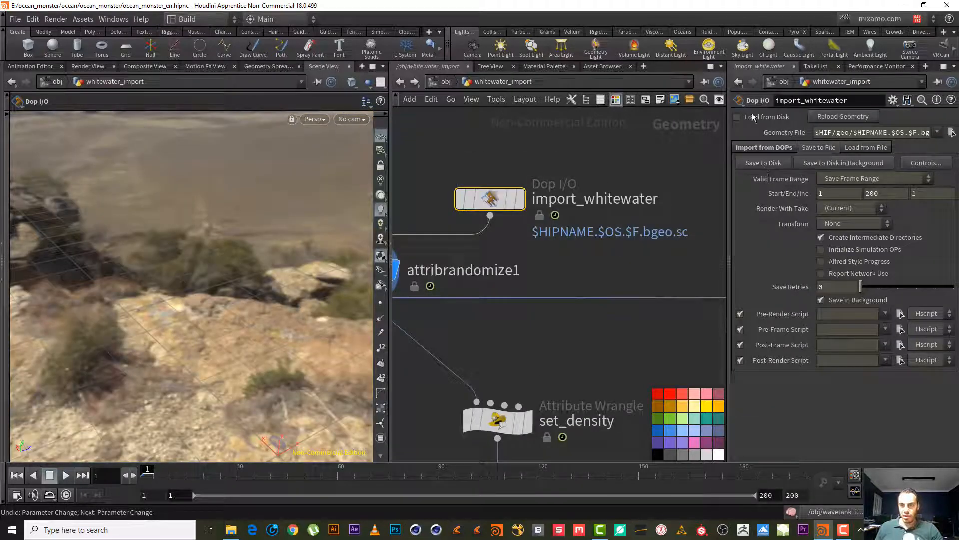
pyautogui.click(845, 530)
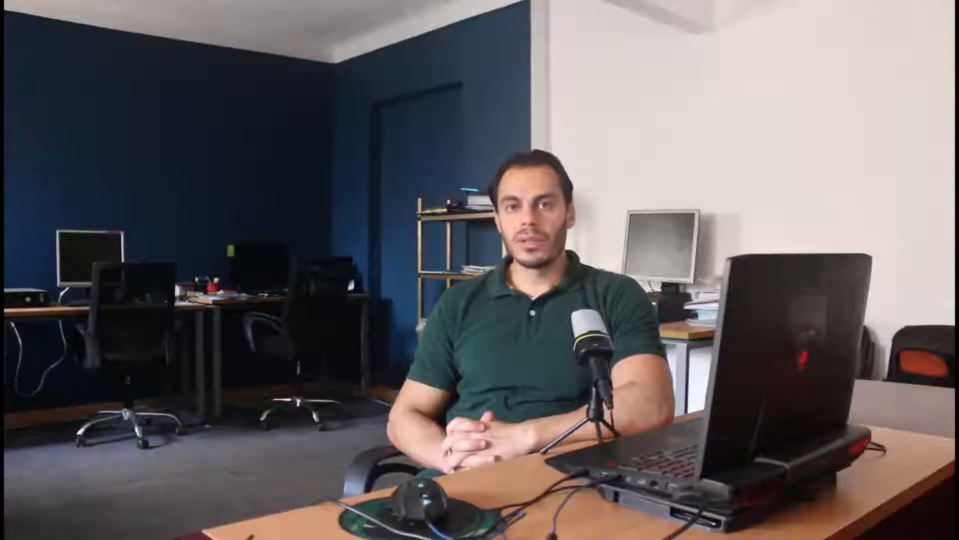